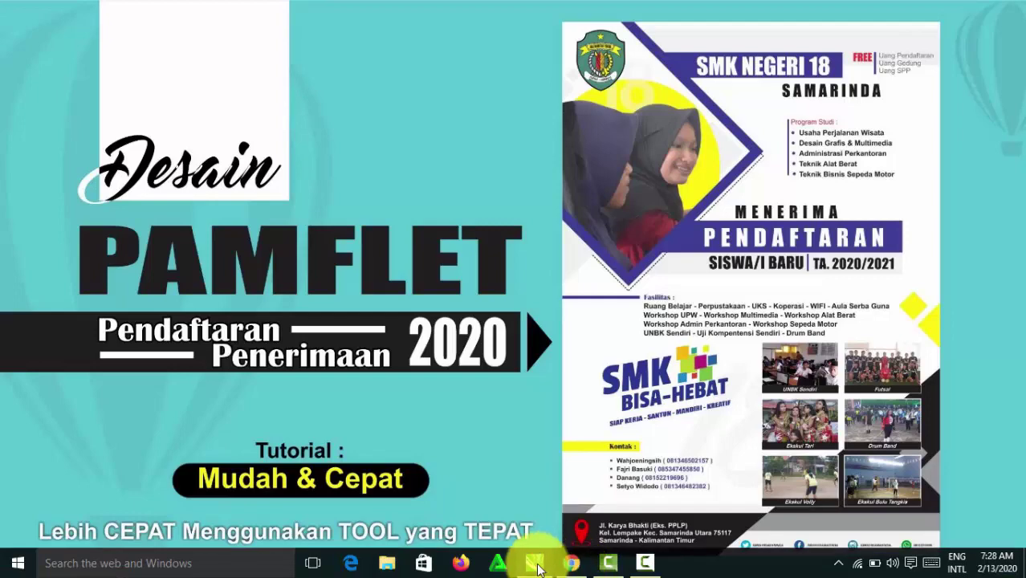
# Switch to CorelDRAW and examine the finished pamphlet on Page 1 and its bare shapes on Page 2
pyautogui.click(534, 563)
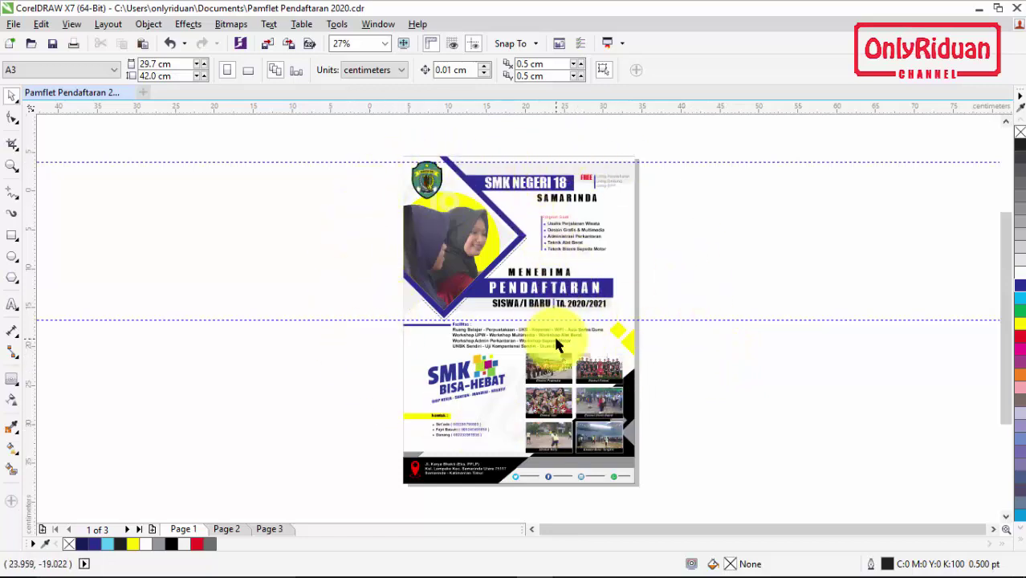
pyautogui.click(229, 530)
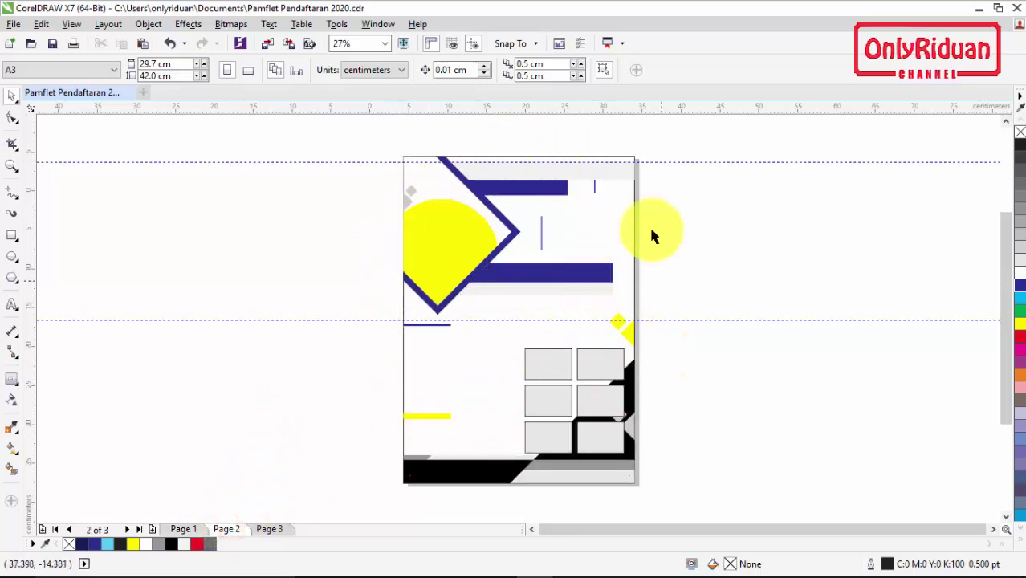
pyautogui.click(183, 531)
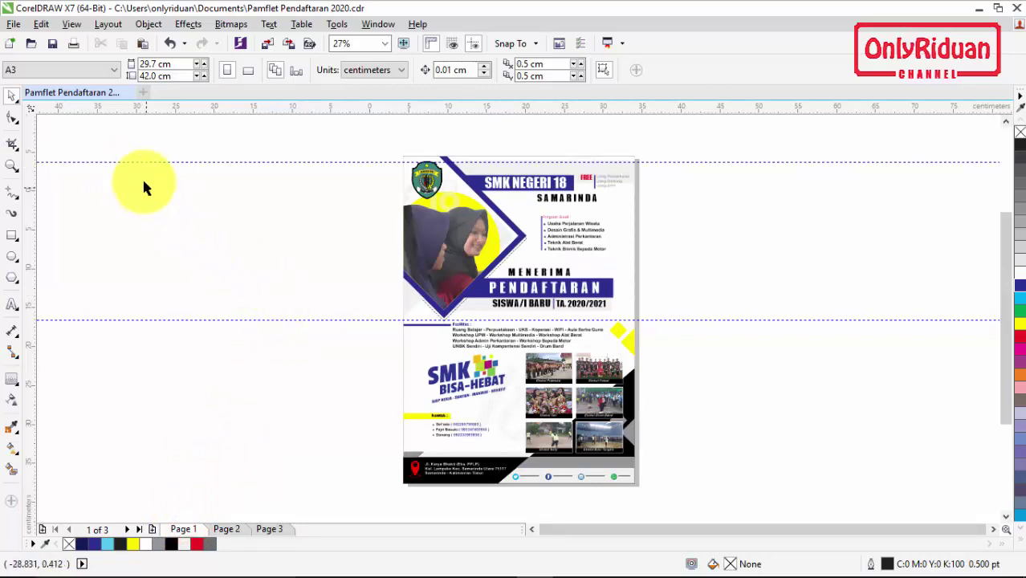
# Create a new A3 portrait document named Desain Pamflet 2020, in centimeters, with CMYK color and 300 dpi resolution
pyautogui.click(13, 24)
pyautogui.click(39, 41)
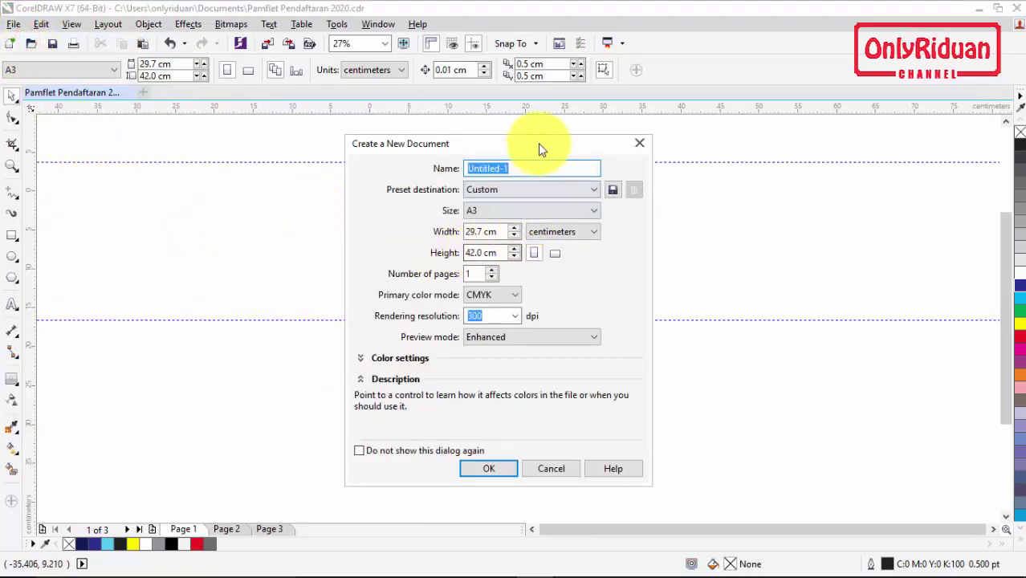
pyautogui.moveTo(538, 144); pyautogui.dragTo(506, 142)
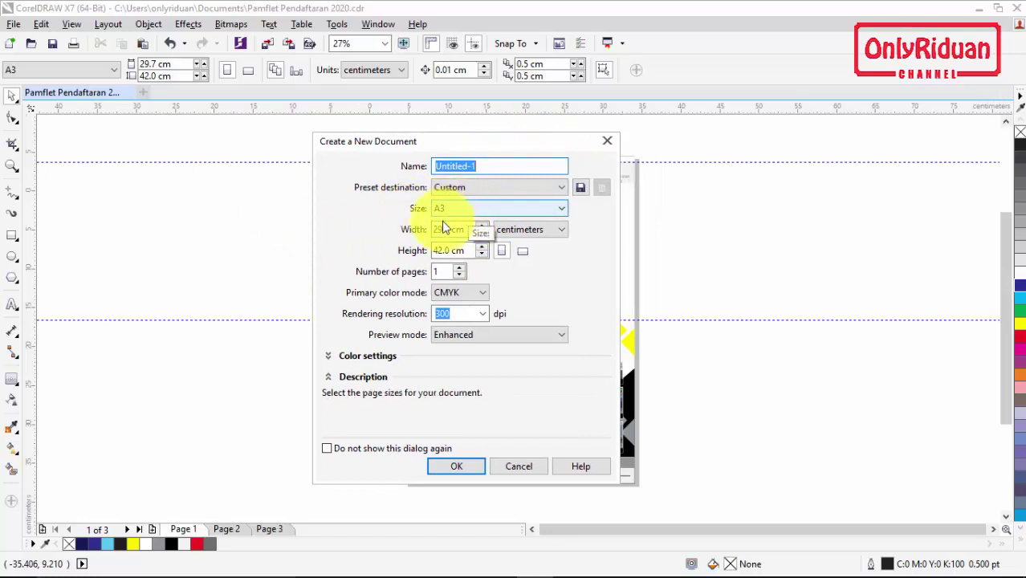
pyautogui.click(528, 229)
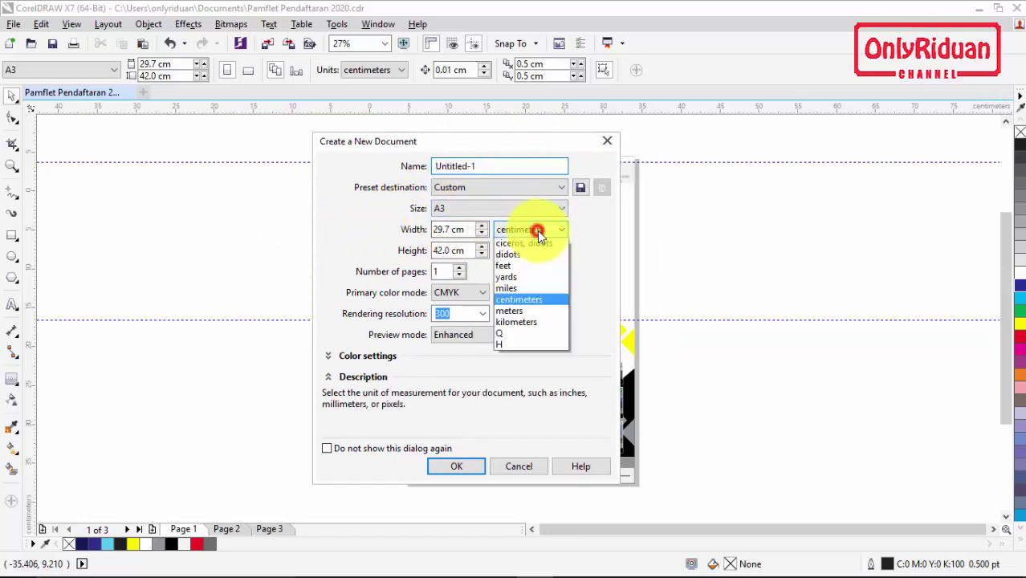
pyautogui.click(530, 355)
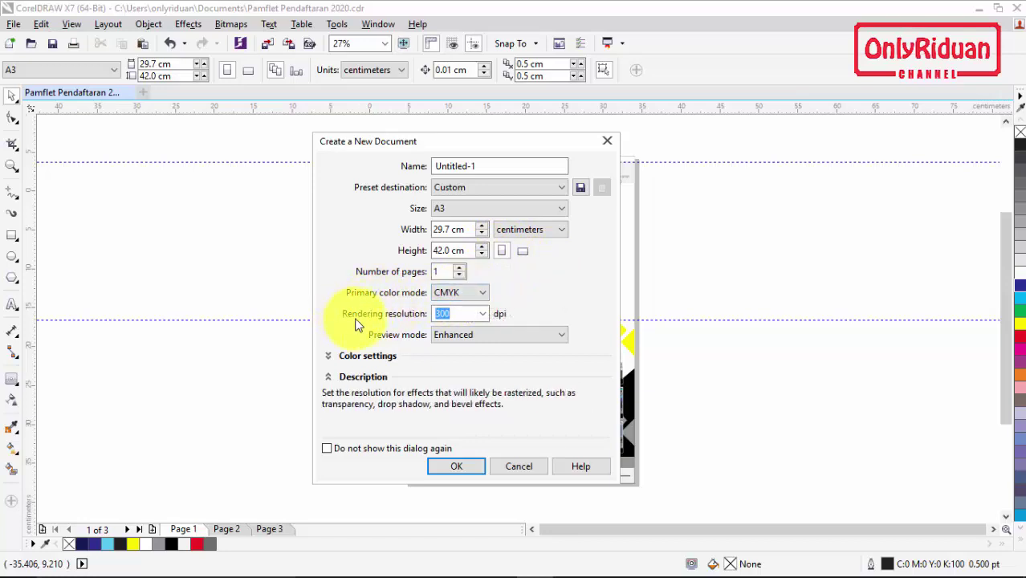
pyautogui.click(463, 313)
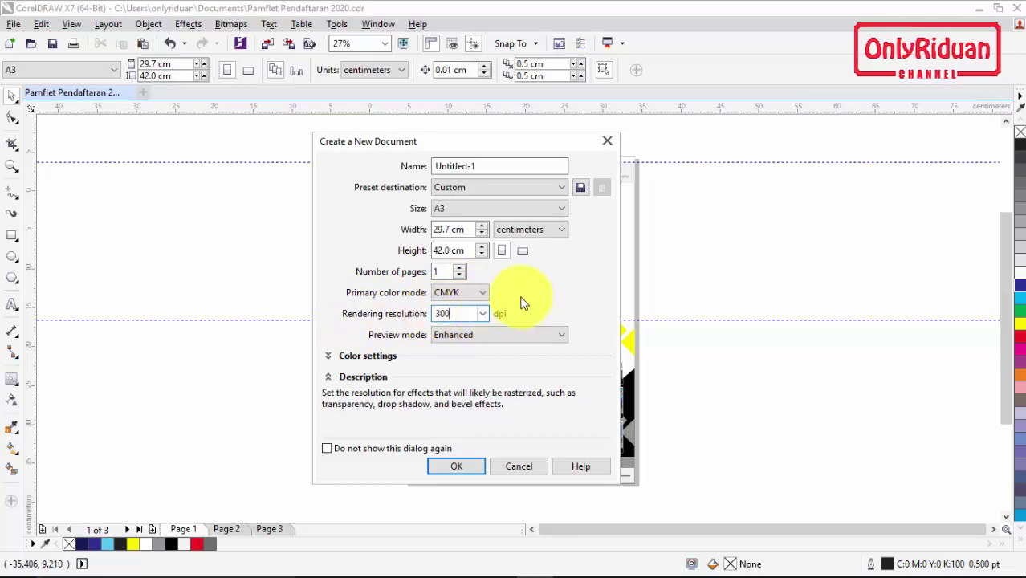
pyautogui.click(493, 167)
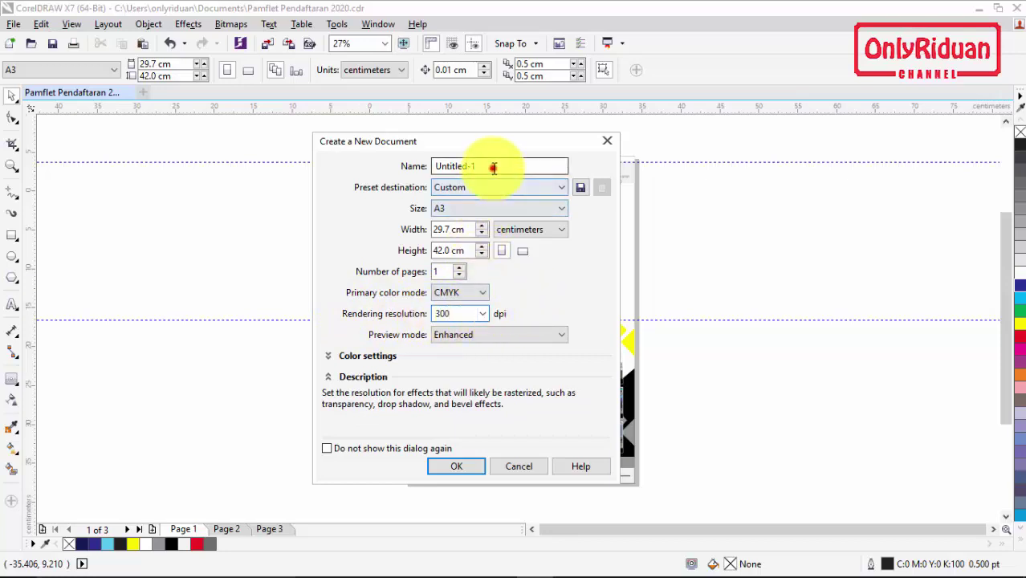
pyautogui.doubleClick(493, 167)
pyautogui.write('Desain Pamflet 2020')
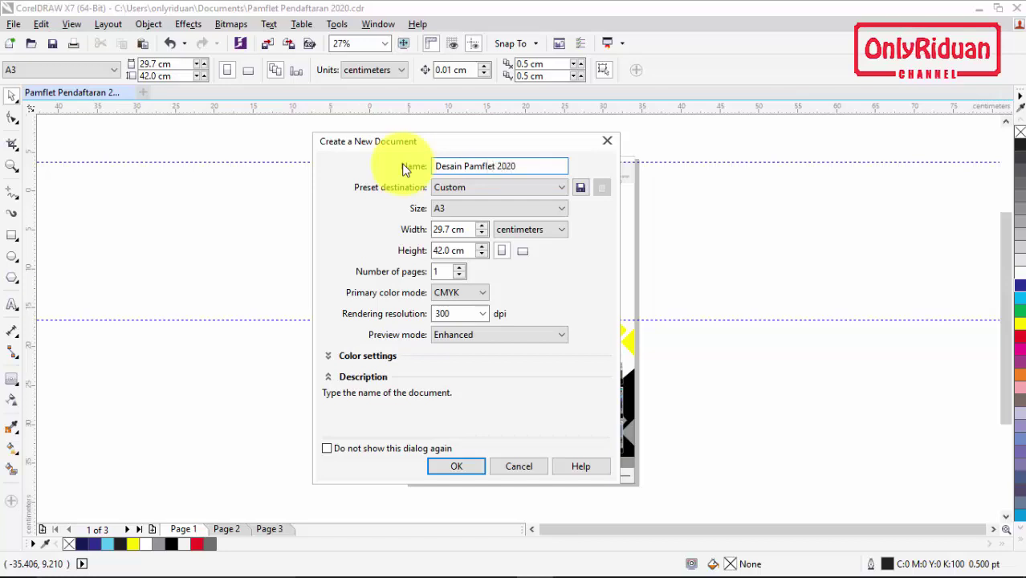
pyautogui.click(456, 467)
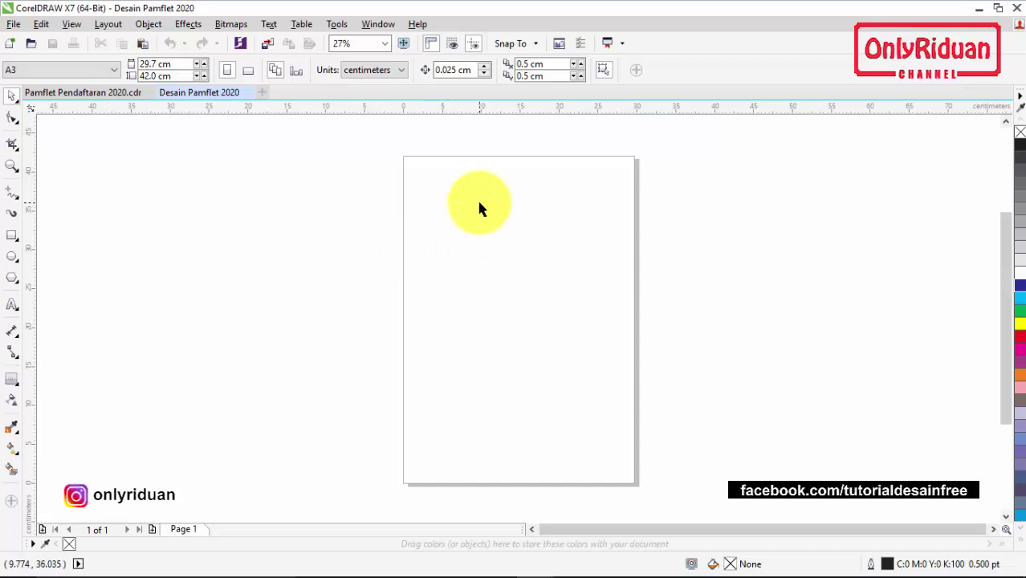
# Add a page-sized rectangle, and draw a separate rectangle beside the page sized 15 cm wide by 25 cm high
pyautogui.doubleClick(12, 237)
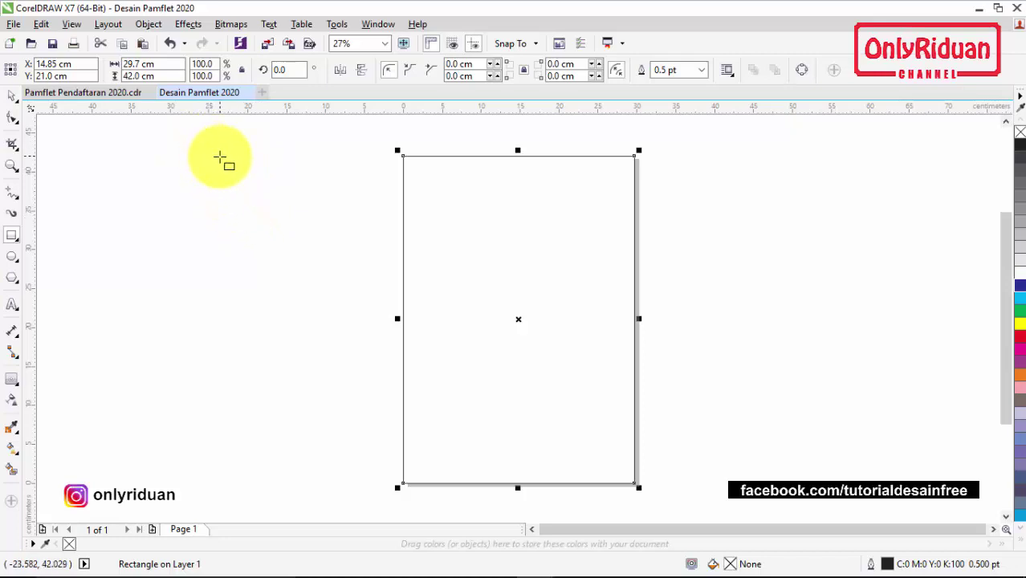
pyautogui.moveTo(212, 141); pyautogui.dragTo(346, 358)
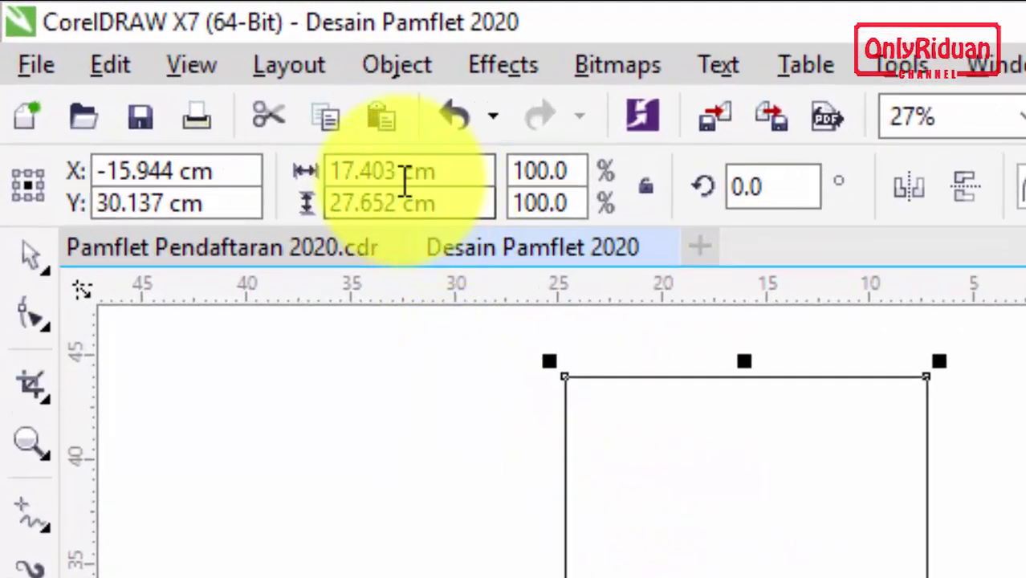
pyautogui.click(148, 64)
pyautogui.moveTo(399, 173); pyautogui.dragTo(313, 177)
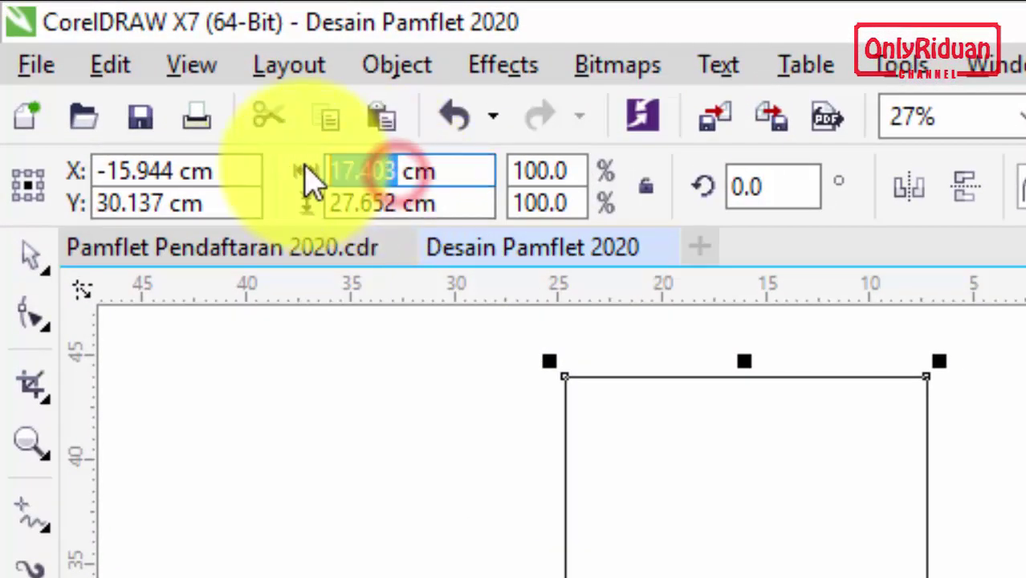
pyautogui.write('15')
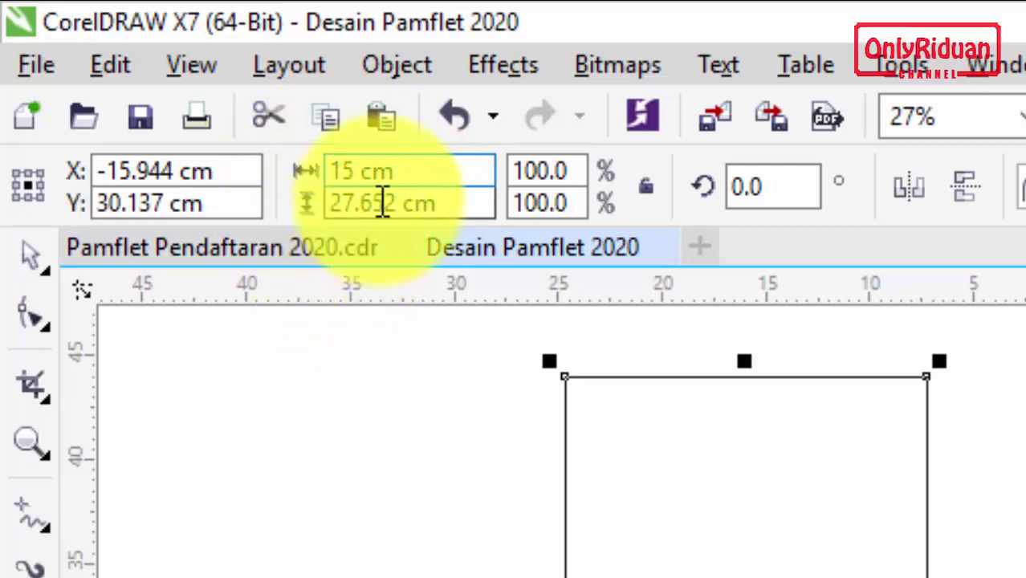
pyautogui.moveTo(397, 201); pyautogui.dragTo(273, 202)
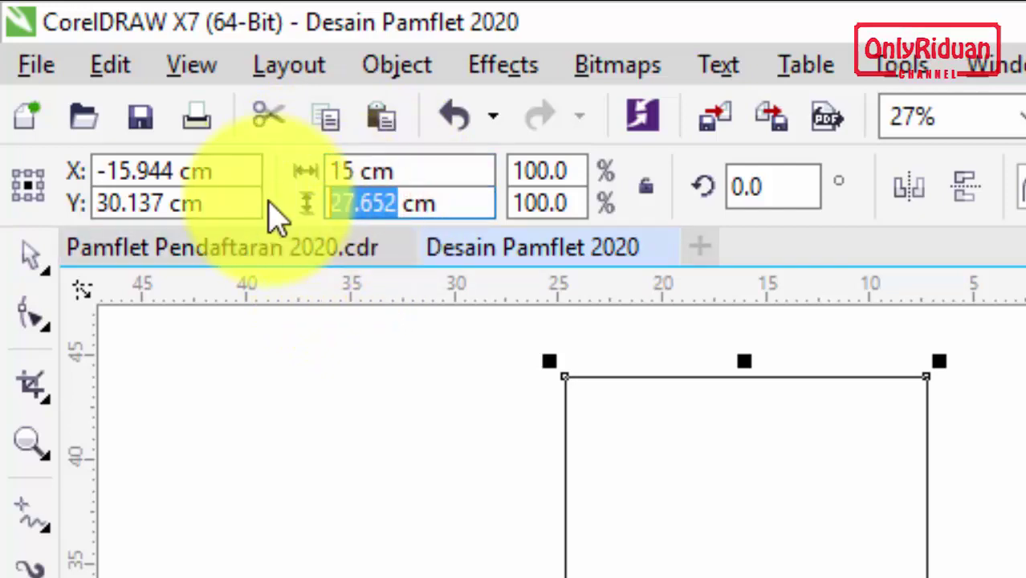
pyautogui.write('25')
pyautogui.press('Return')
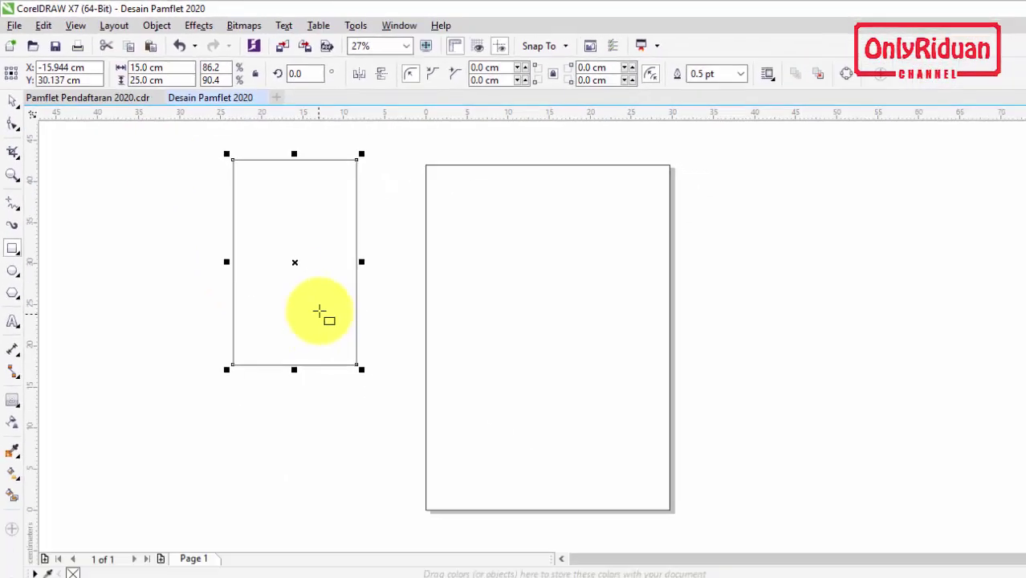
# Apply a one-step inside contour to the 15 x 25 cm rectangle with an offset of 0.8 cm
pyautogui.click(12, 98)
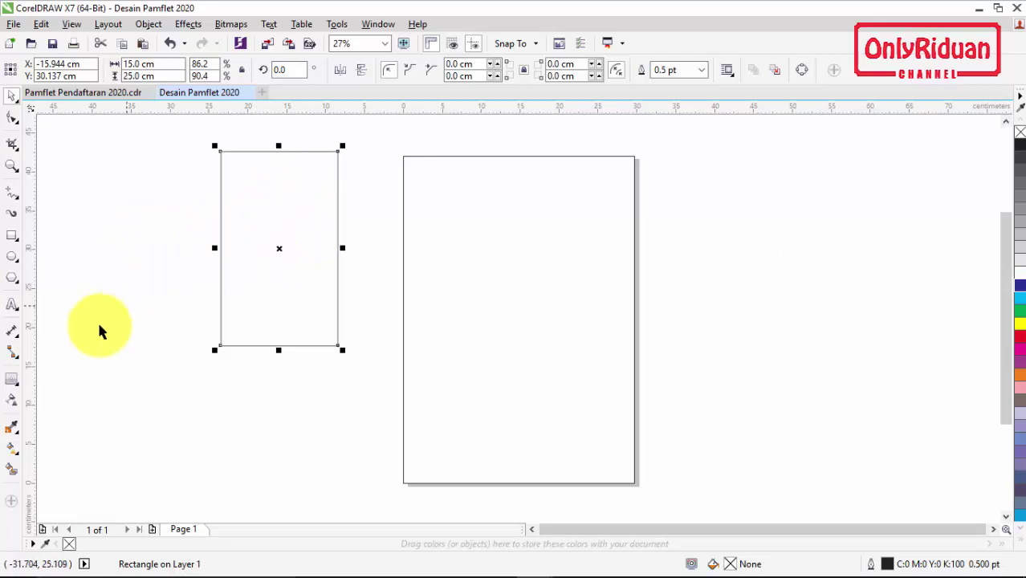
pyautogui.click(18, 385)
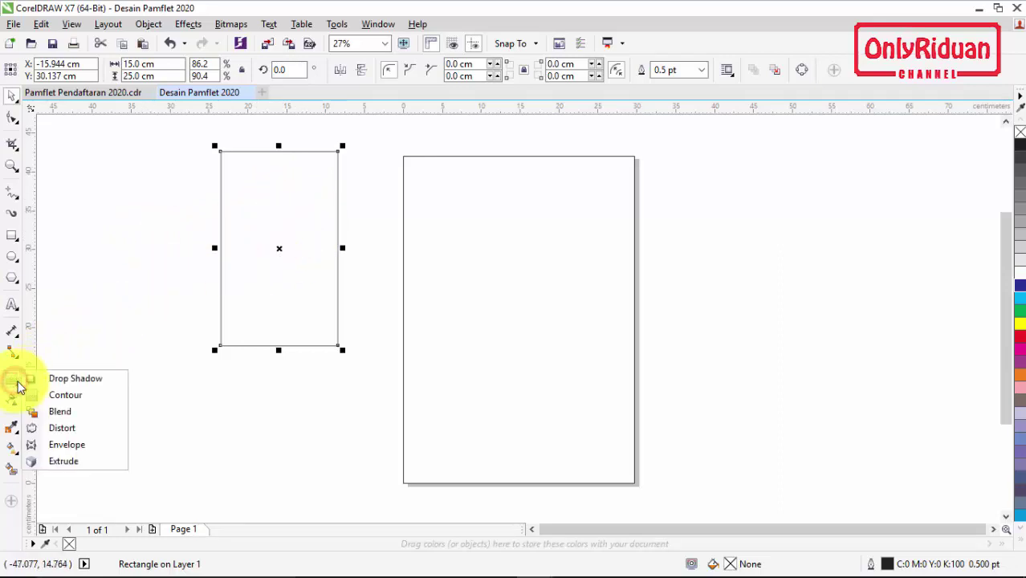
pyautogui.click(66, 396)
pyautogui.moveTo(326, 351); pyautogui.dragTo(321, 346)
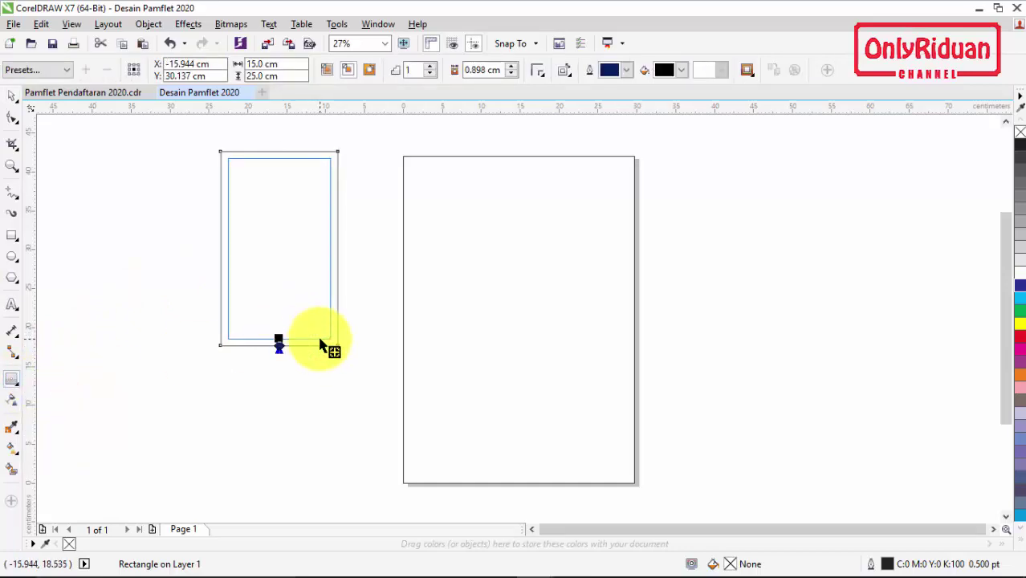
pyautogui.moveTo(505, 43); pyautogui.dragTo(486, 43)
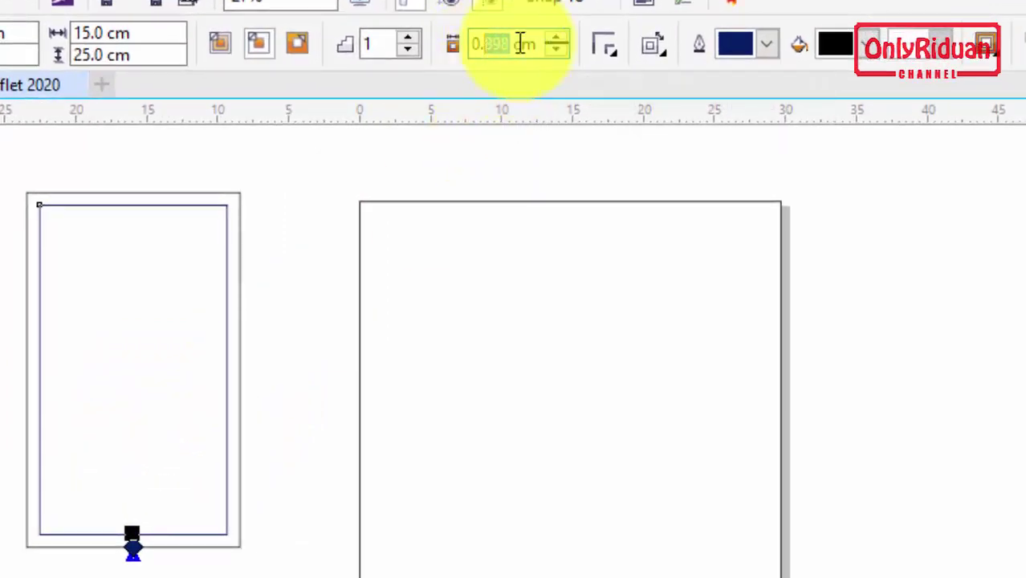
pyautogui.write('8')
pyautogui.press('Return')
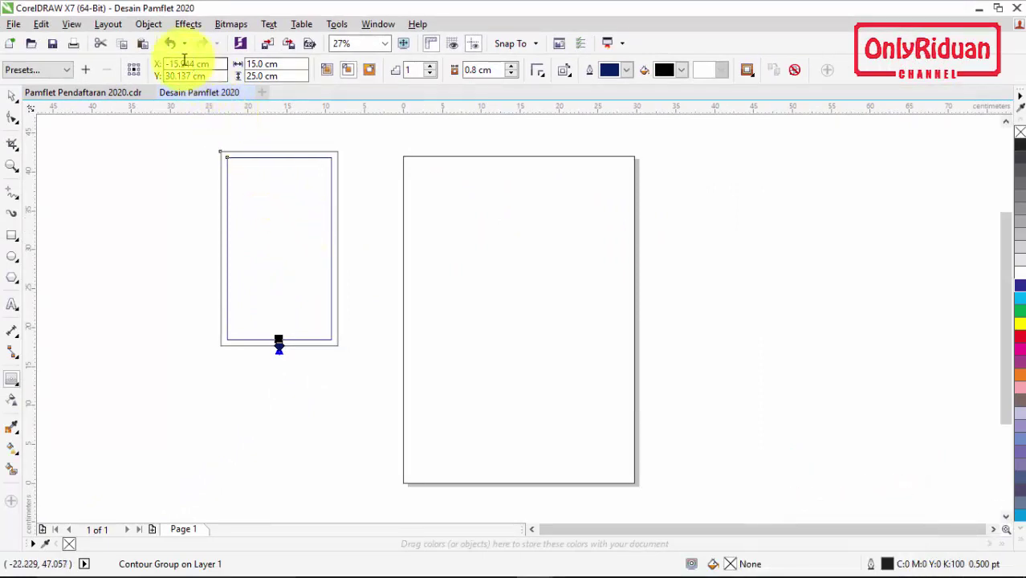
# Break the contour group apart into two separate rectangles
pyautogui.click(149, 24)
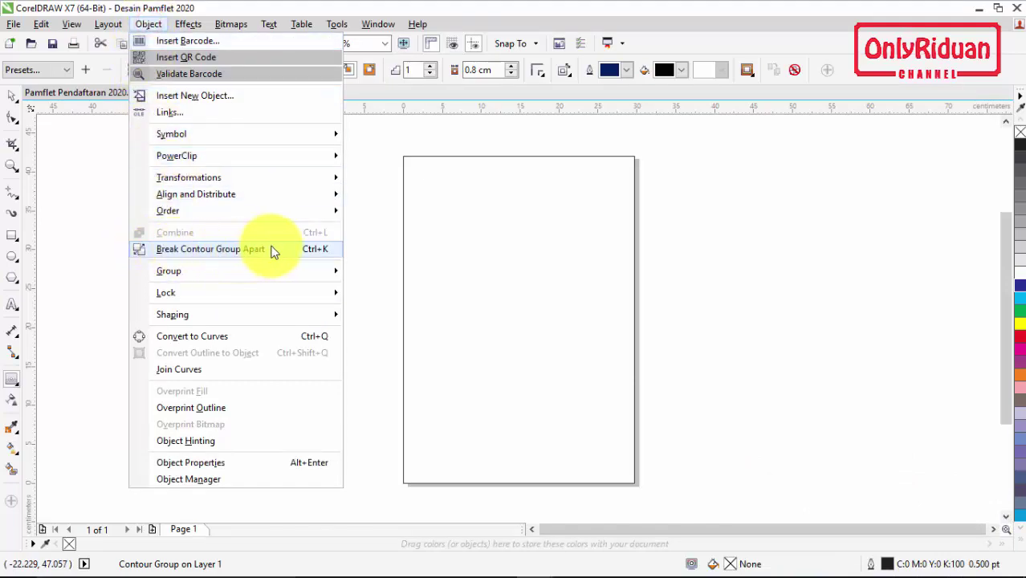
pyautogui.click(371, 241)
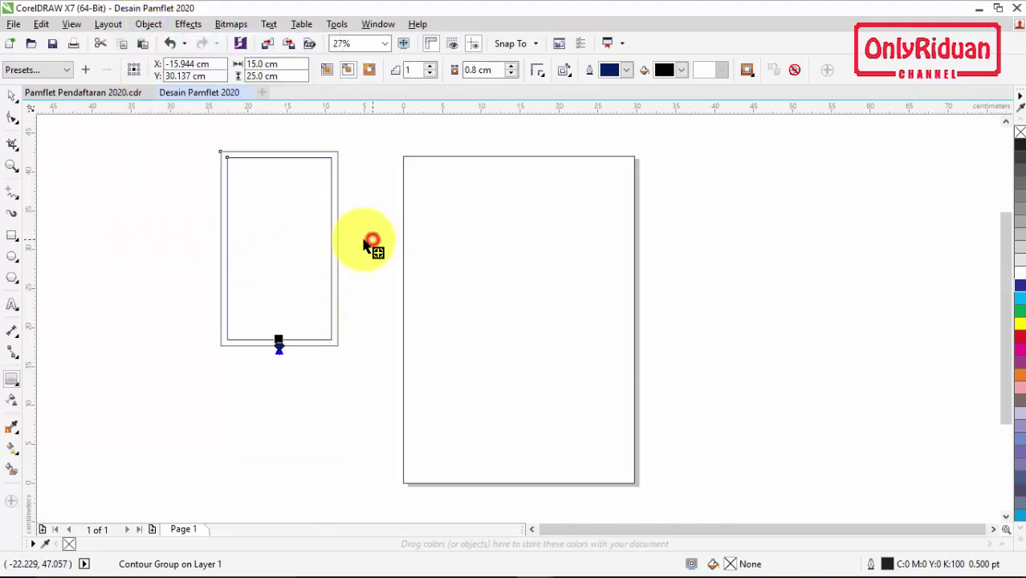
pyautogui.hotkey('ctrl', 'k')
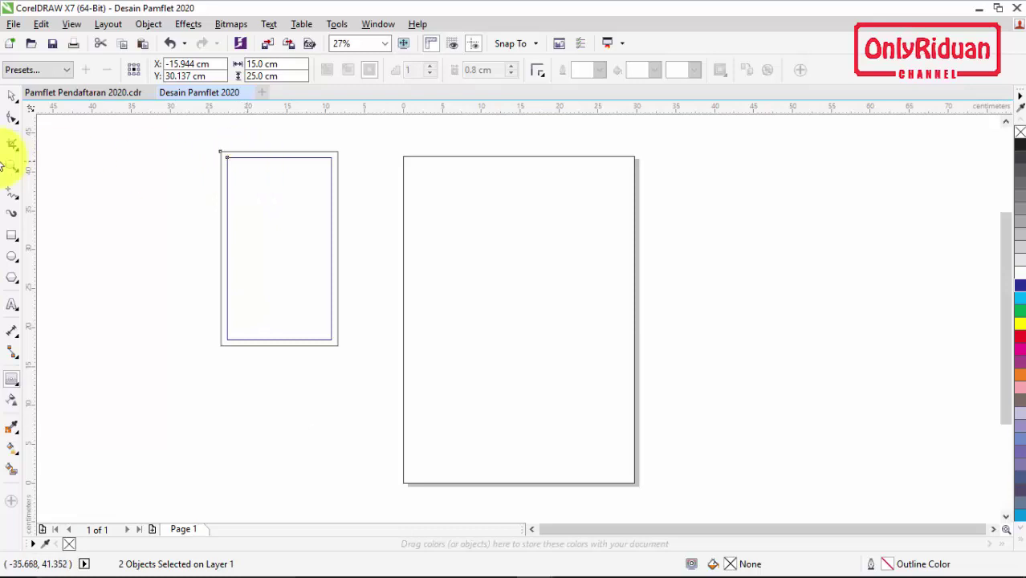
# Try moving the inner rectangle away from the outer one, and undo the move
pyautogui.click(13, 96)
pyautogui.click(181, 190)
pyautogui.moveTo(265, 196); pyautogui.dragTo(173, 224)
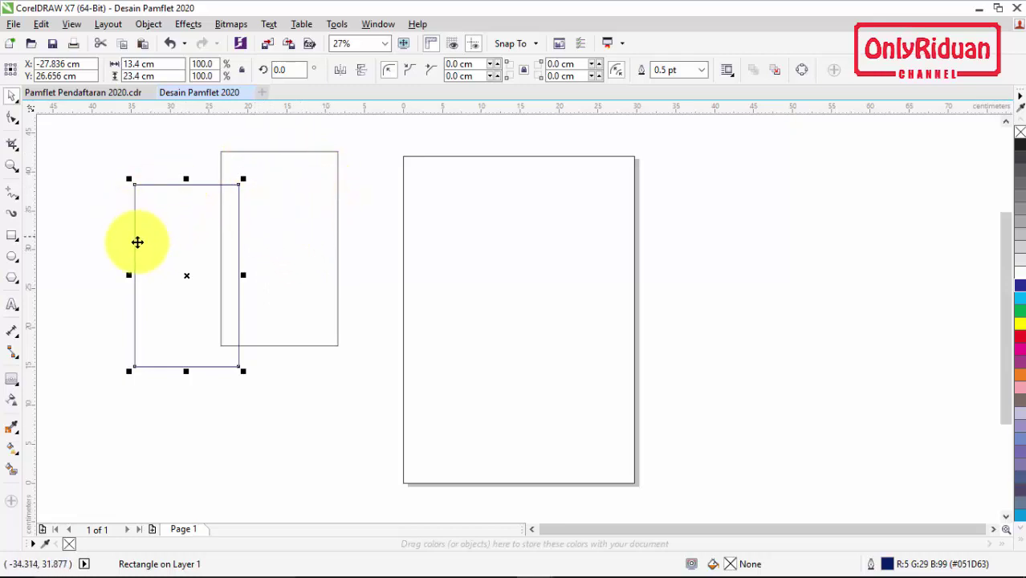
pyautogui.hotkey('ctrl', 'z')
pyautogui.click(170, 246)
# Trim the inner rectangle's shape out of the outer rectangle to form a hollow frame
pyautogui.moveTo(187, 128); pyautogui.dragTo(343, 350)
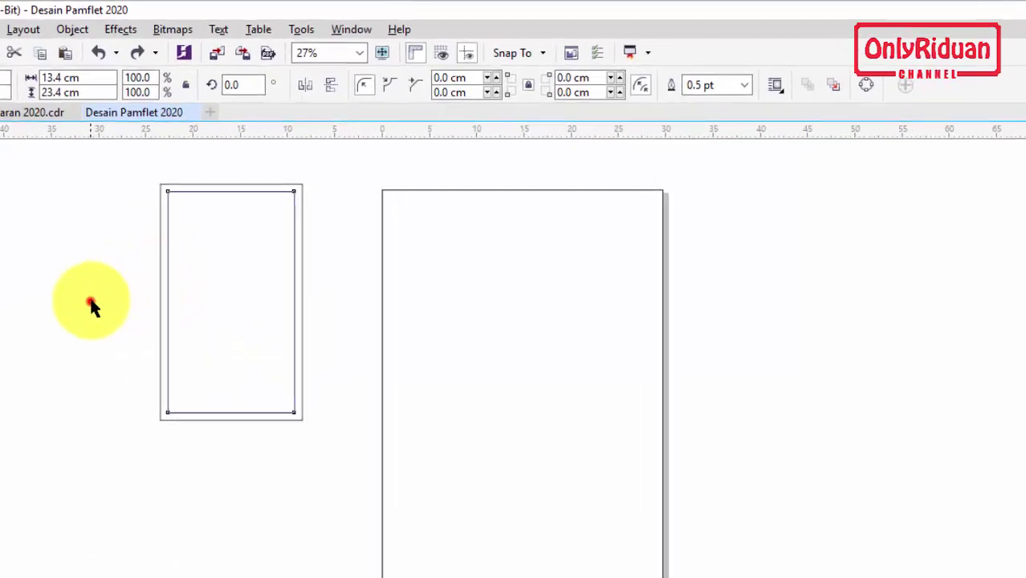
pyautogui.moveTo(255, 565); pyautogui.dragTo(275, 562)
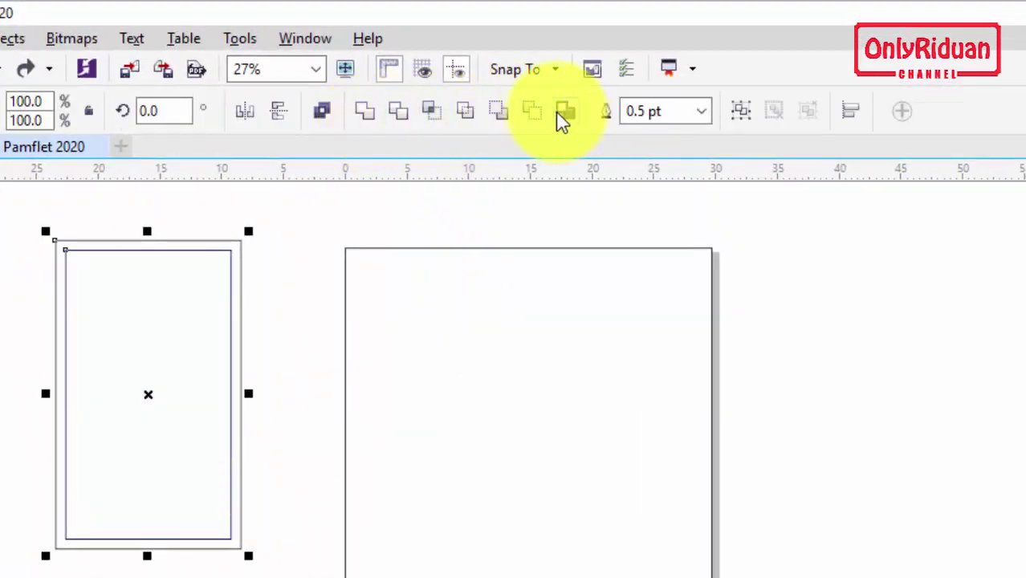
pyautogui.click(282, 291)
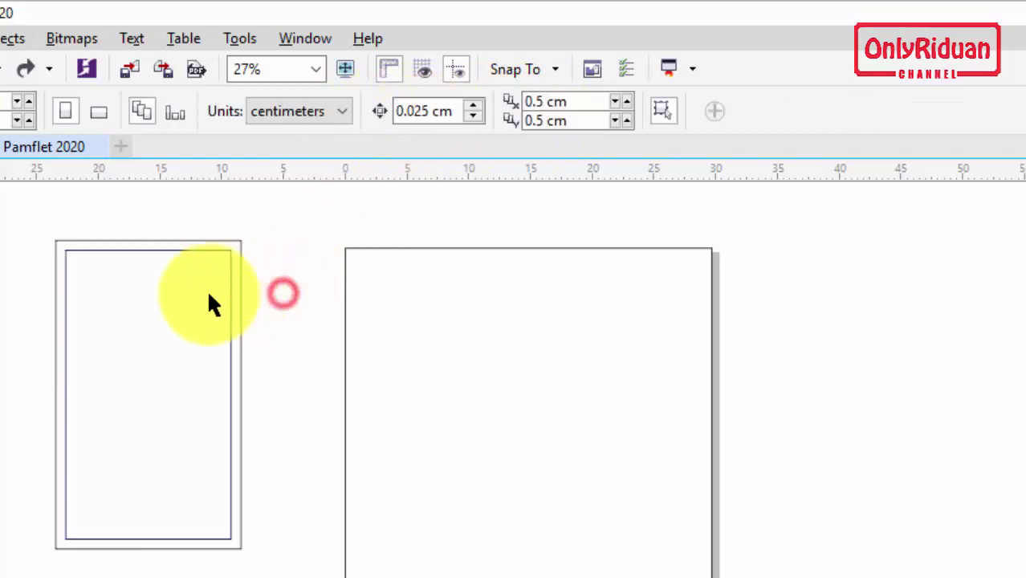
pyautogui.click(131, 273)
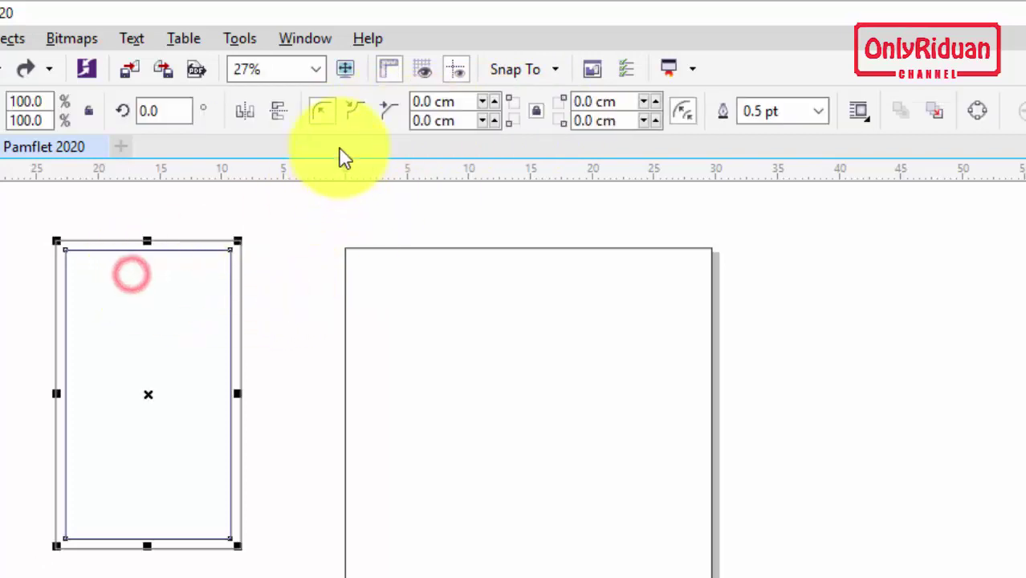
pyautogui.click(300, 240)
pyautogui.moveTo(25, 206); pyautogui.dragTo(287, 572)
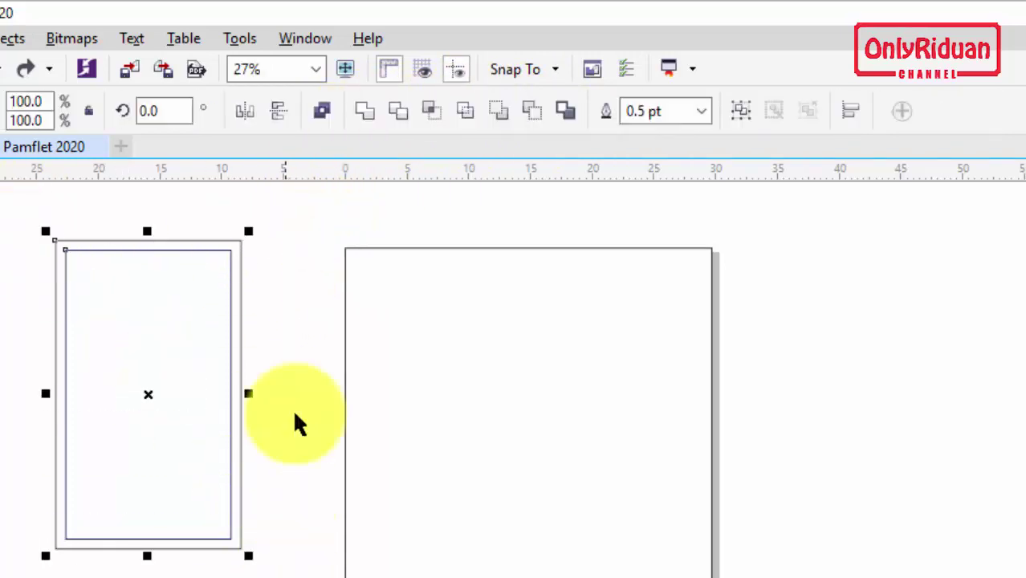
pyautogui.click(398, 113)
pyautogui.click(323, 262)
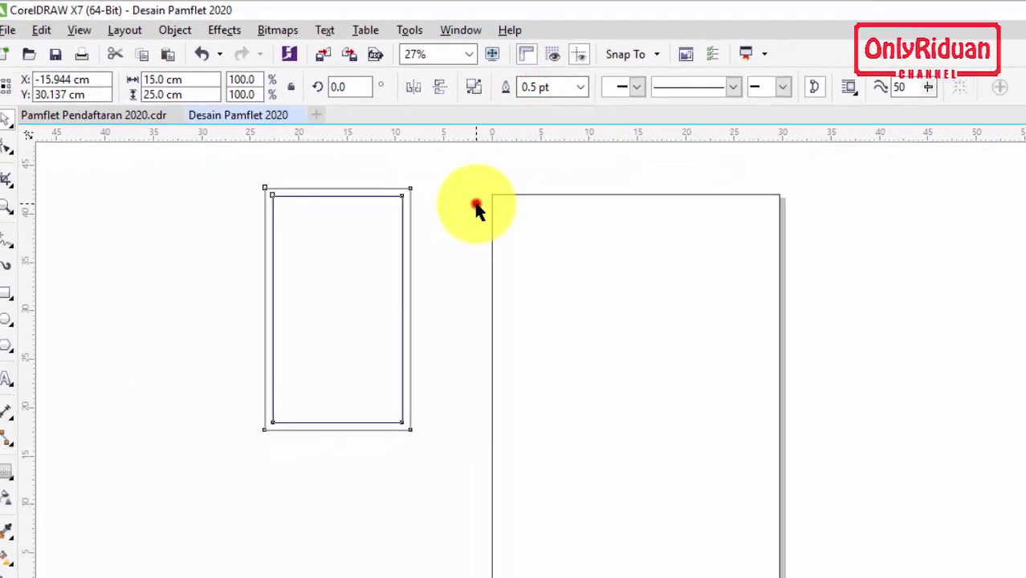
# Move the leftover inner rectangle well clear of the frame, and bring the frame closer to the page
pyautogui.moveTo(340, 218); pyautogui.dragTo(115, 268)
pyautogui.click(340, 194)
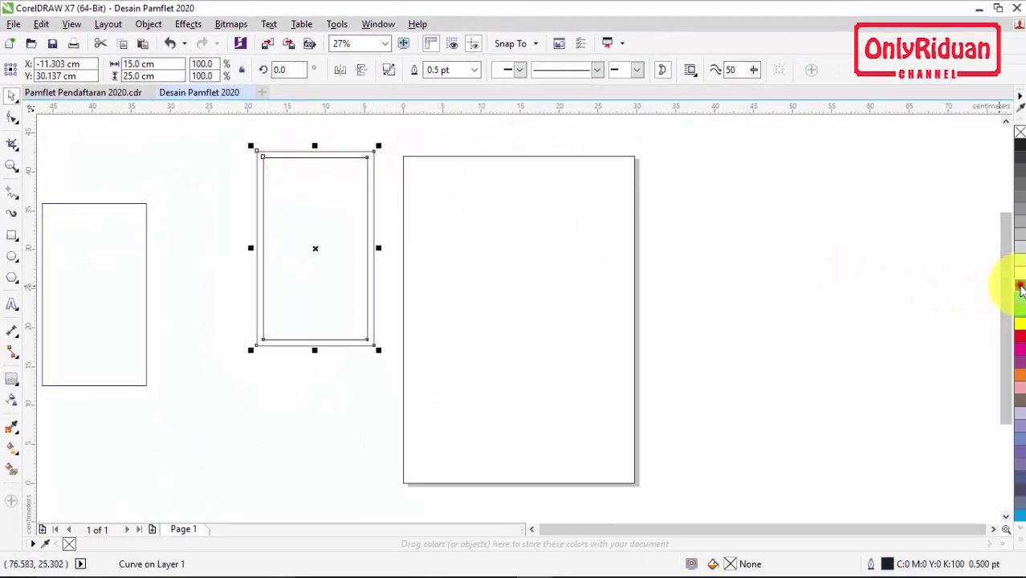
# Fill the frame with blue (C:100 M:100 Y:0 K:0) and move it so it overlaps the page's left edge
pyautogui.rightClick(1019, 285)
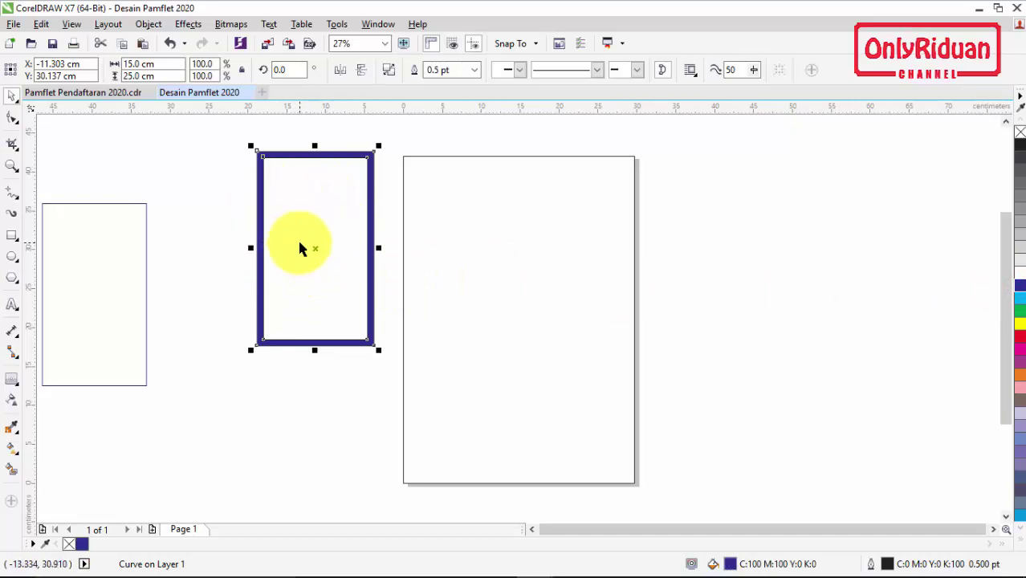
pyautogui.moveTo(314, 247); pyautogui.dragTo(360, 251)
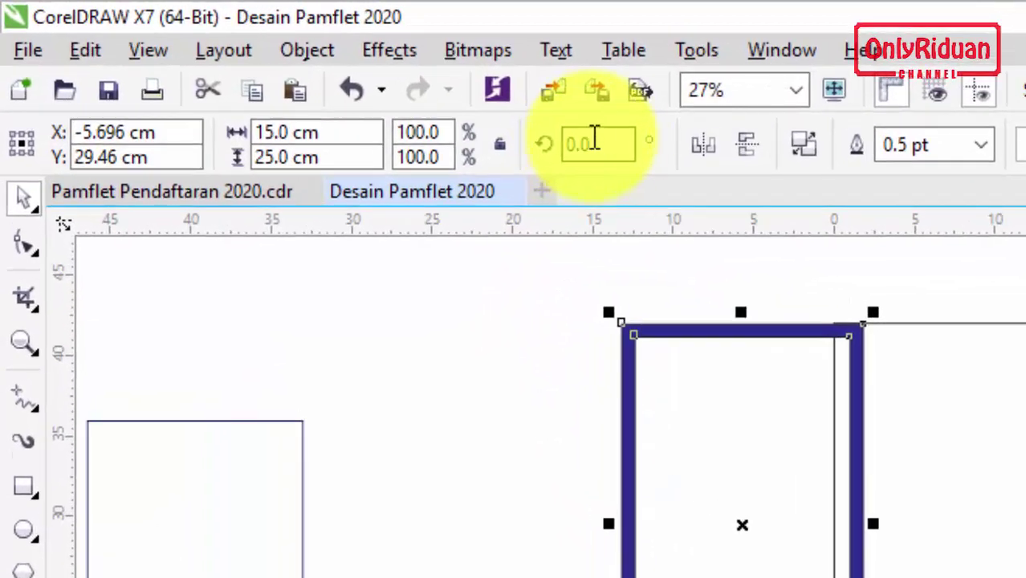
# Rotate the blue frame 45° and move it up so it overlaps the page's upper-left corner
pyautogui.click(454, 110)
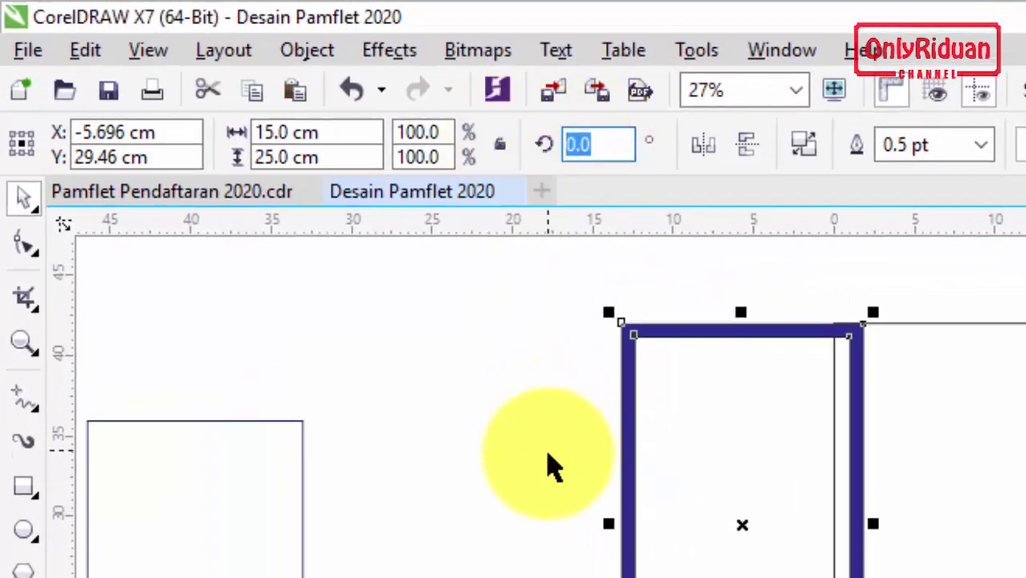
pyautogui.write('45')
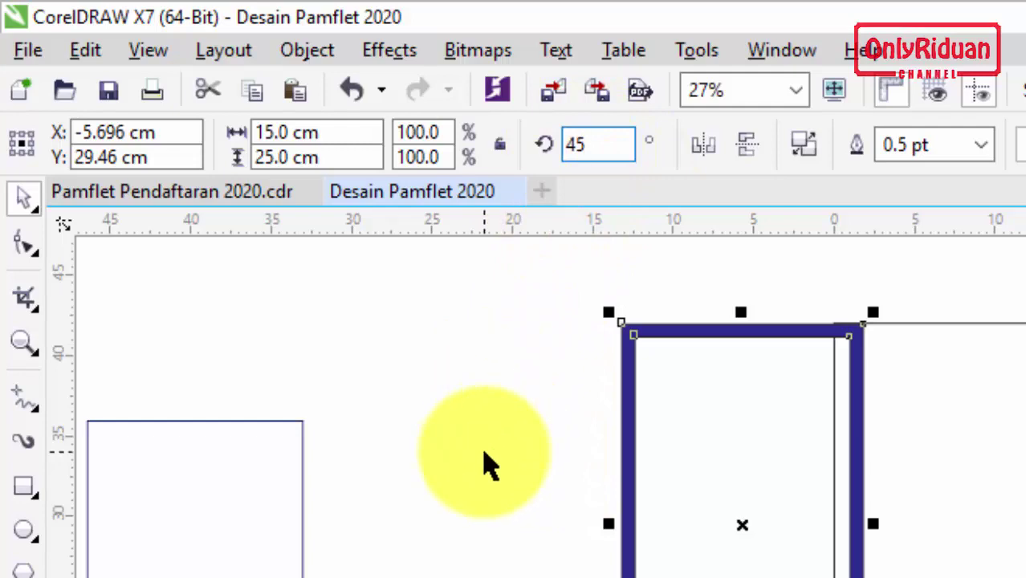
pyautogui.press('Return')
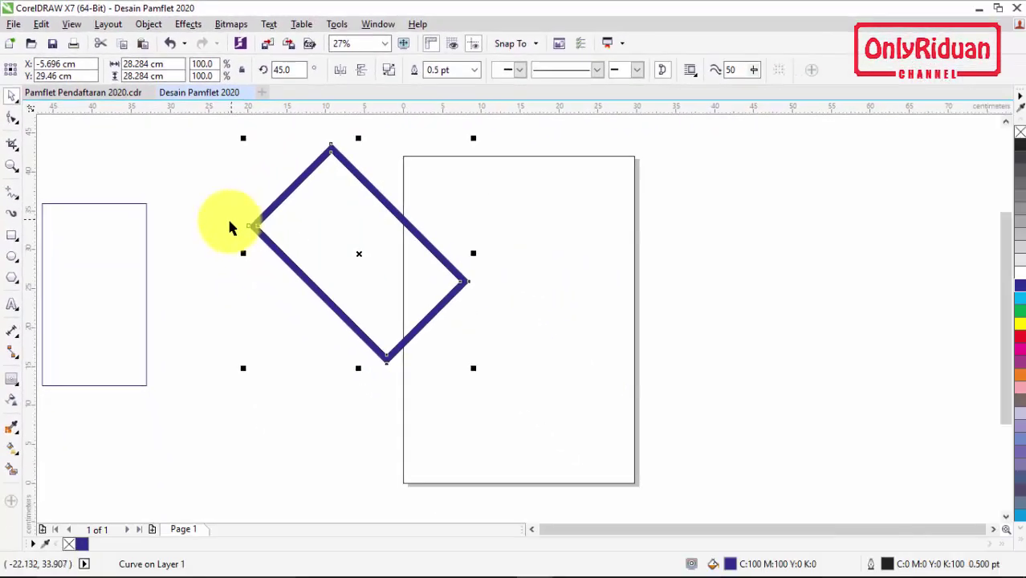
pyautogui.moveTo(361, 254); pyautogui.dragTo(416, 210)
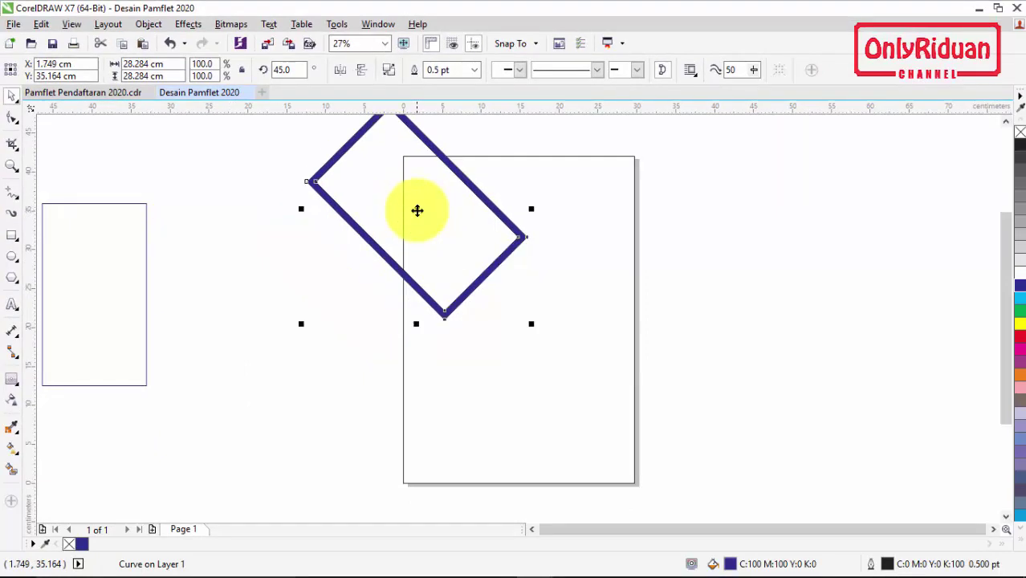
pyautogui.click(1006, 121)
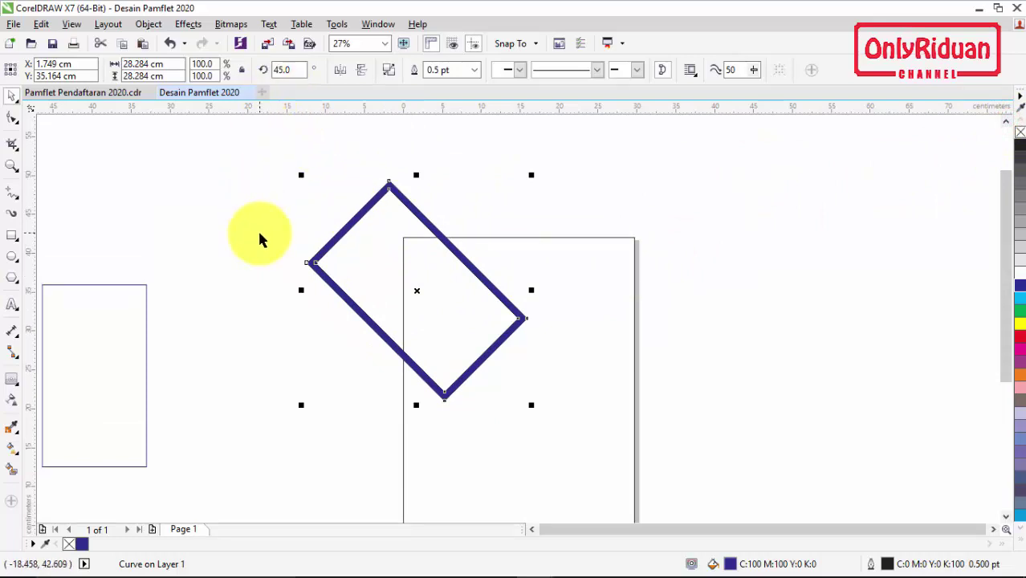
# Align the leftover rectangle with the outside of the page's left edge and stretch it to about 32.4 cm tall
pyautogui.click(268, 319)
pyautogui.click(141, 334)
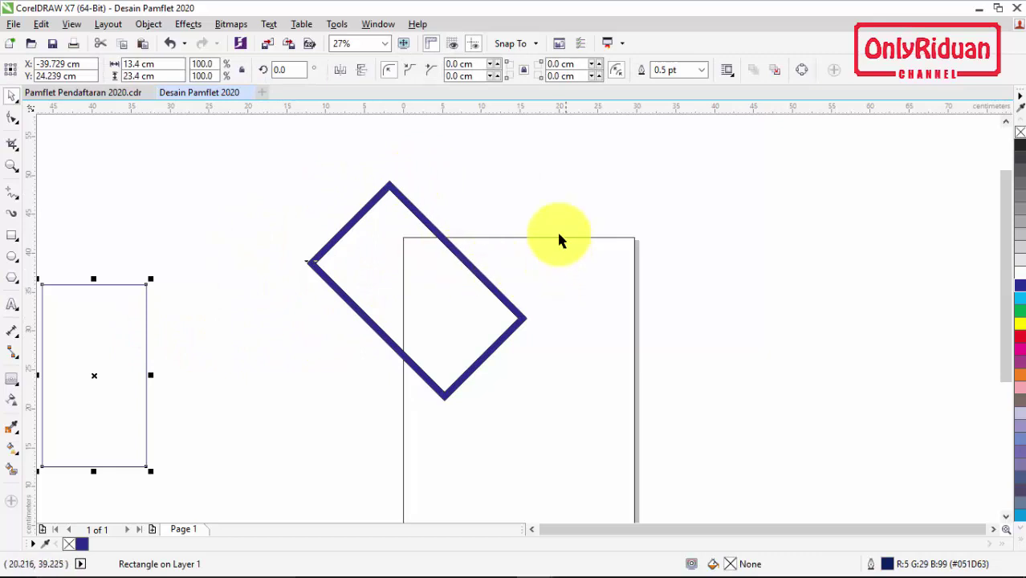
pyautogui.moveTo(122, 339); pyautogui.dragTo(215, 334)
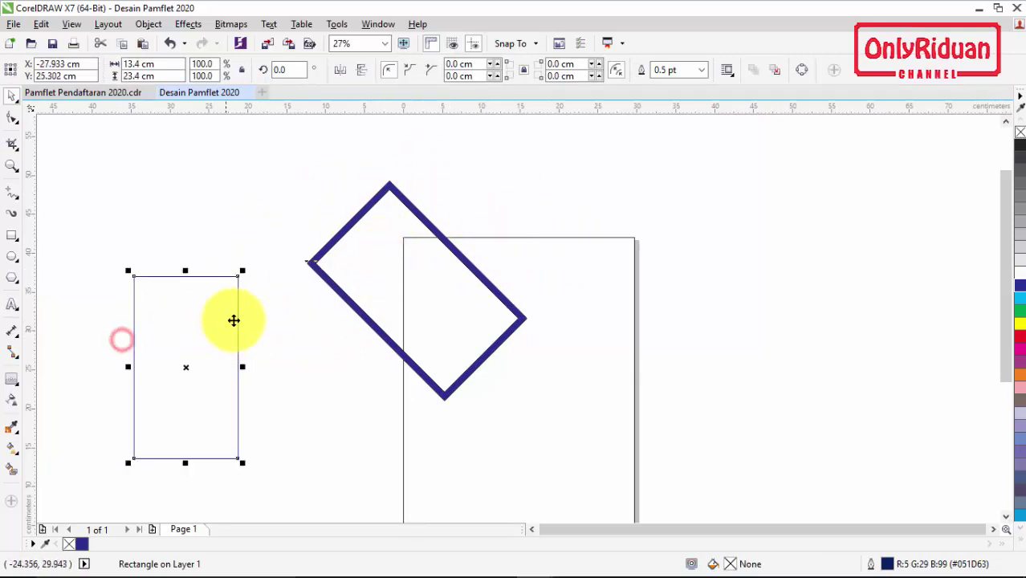
pyautogui.moveTo(239, 276); pyautogui.dragTo(406, 238)
pyautogui.moveTo(373, 273); pyautogui.dragTo(248, 301)
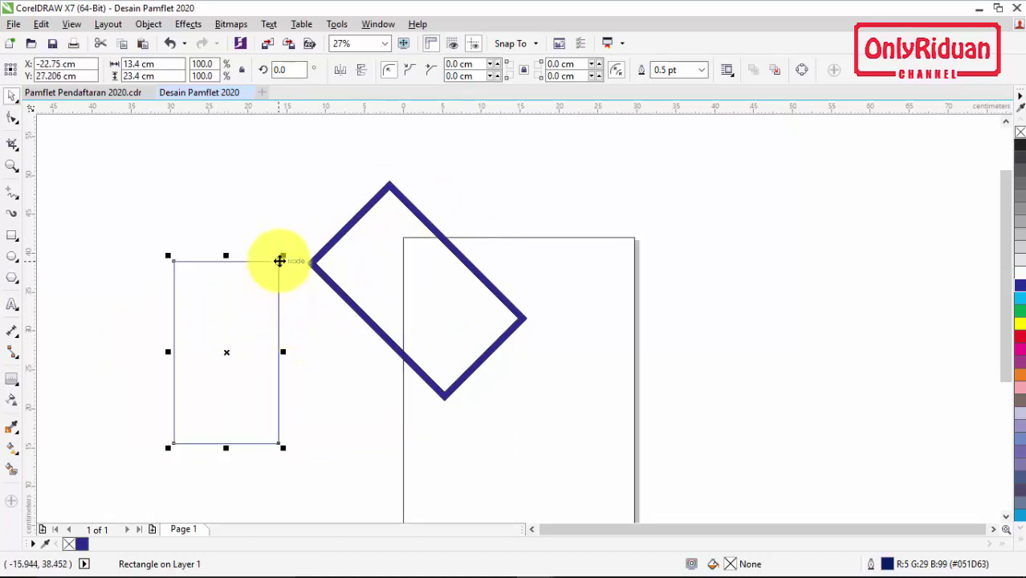
pyautogui.moveTo(277, 261); pyautogui.dragTo(350, 161)
# Trim off the part of the frame left of the page with the rectangle, and move the rectangle away
pyautogui.moveTo(199, 149); pyautogui.dragTo(555, 446)
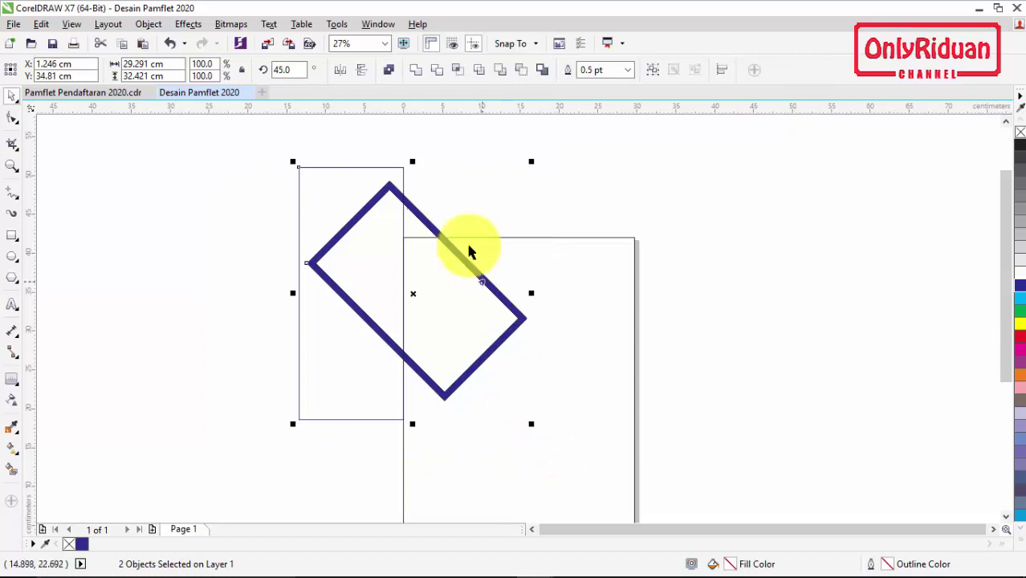
pyautogui.click(440, 72)
pyautogui.click(468, 185)
pyautogui.click(350, 240)
pyautogui.moveTo(285, 231); pyautogui.dragTo(212, 218)
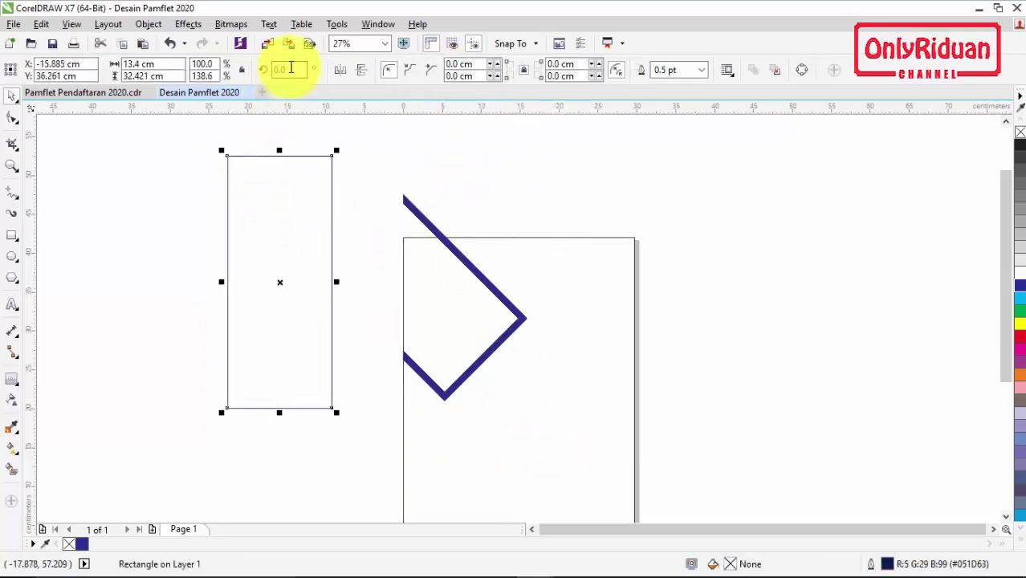
# Rotate the rectangle 90°, set it directly above the page's top edge and widen it to about 35.6 cm
pyautogui.write('90')
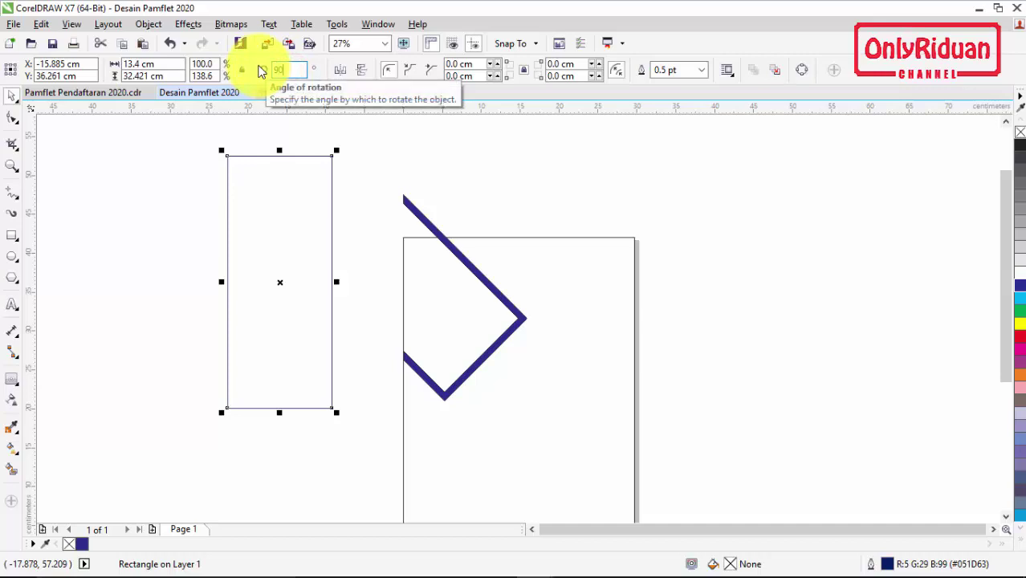
pyautogui.press('Return')
pyautogui.moveTo(155, 339); pyautogui.dragTo(403, 238)
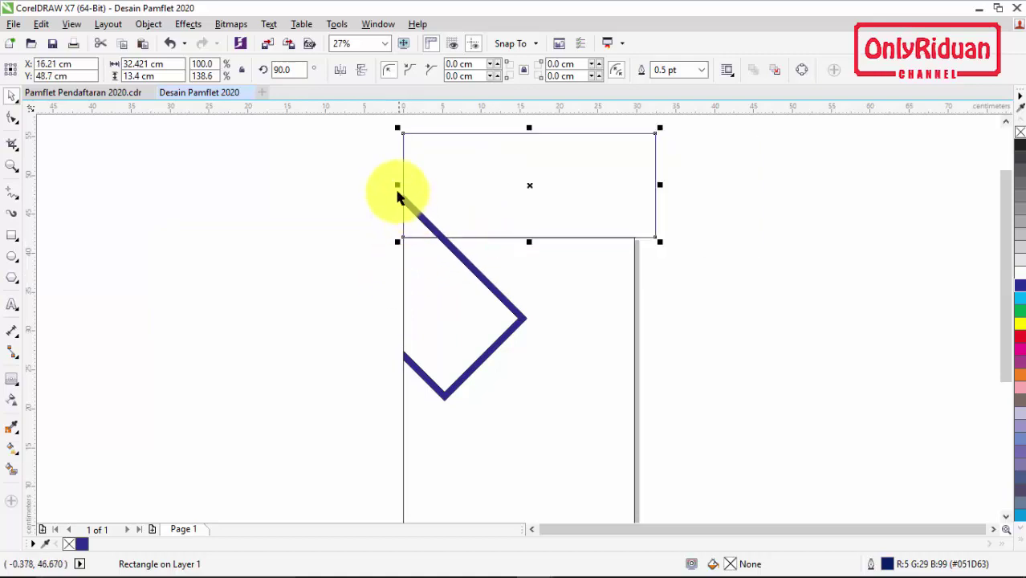
pyautogui.moveTo(395, 186)
pyautogui.mouseDown()
pyautogui.moveTo(368, 186)
pyautogui.moveTo(378, 186)
pyautogui.mouseUp()
# Trim off the part of the frame above the page with the rectangle, and move the rectangle to the page's left
pyautogui.moveTo(321, 119); pyautogui.dragTo(693, 431)
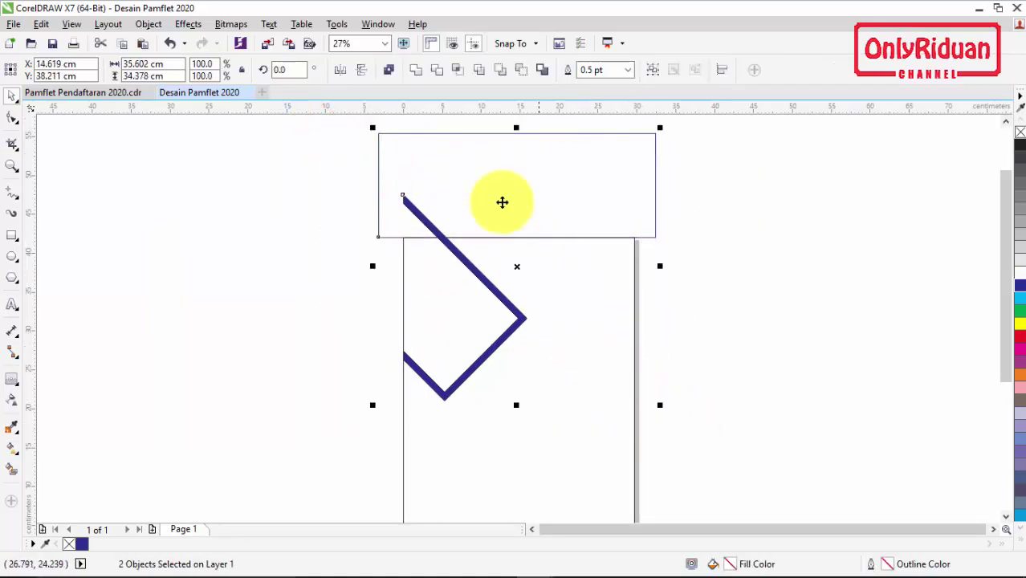
pyautogui.click(437, 74)
pyautogui.click(279, 211)
pyautogui.moveTo(648, 174); pyautogui.dragTo(204, 340)
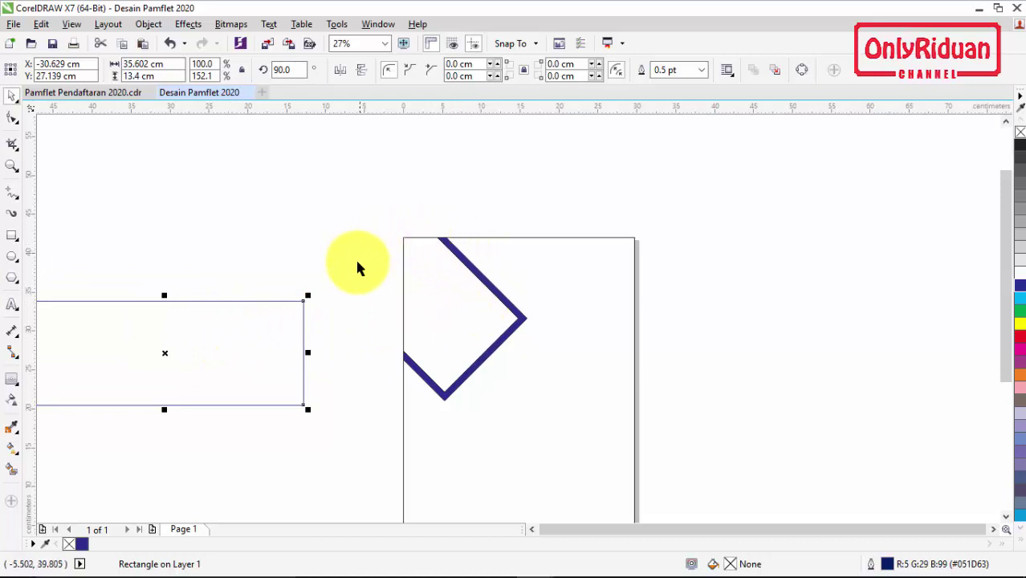
pyautogui.click(523, 323)
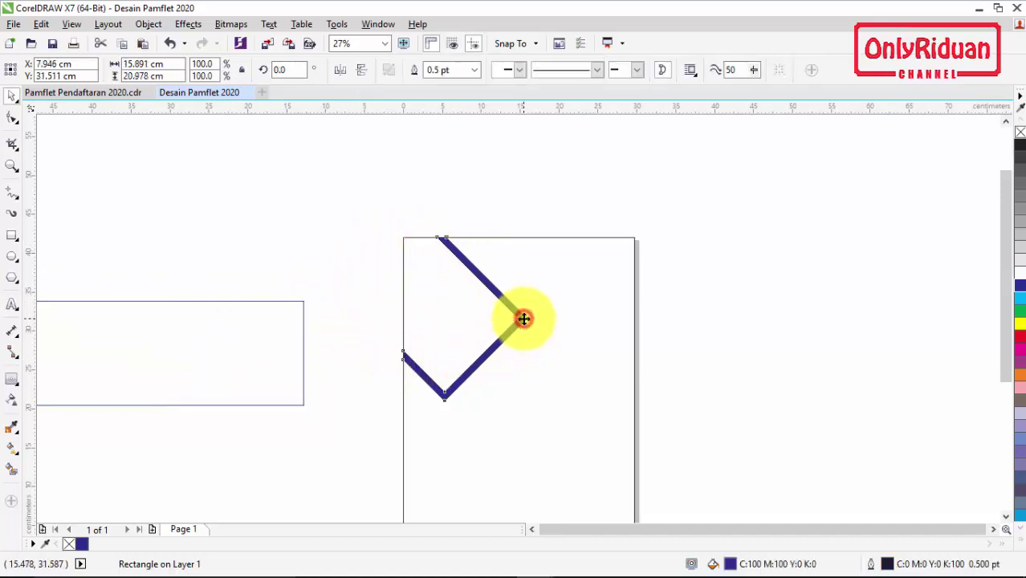
pyautogui.click(608, 314)
pyautogui.click(714, 303)
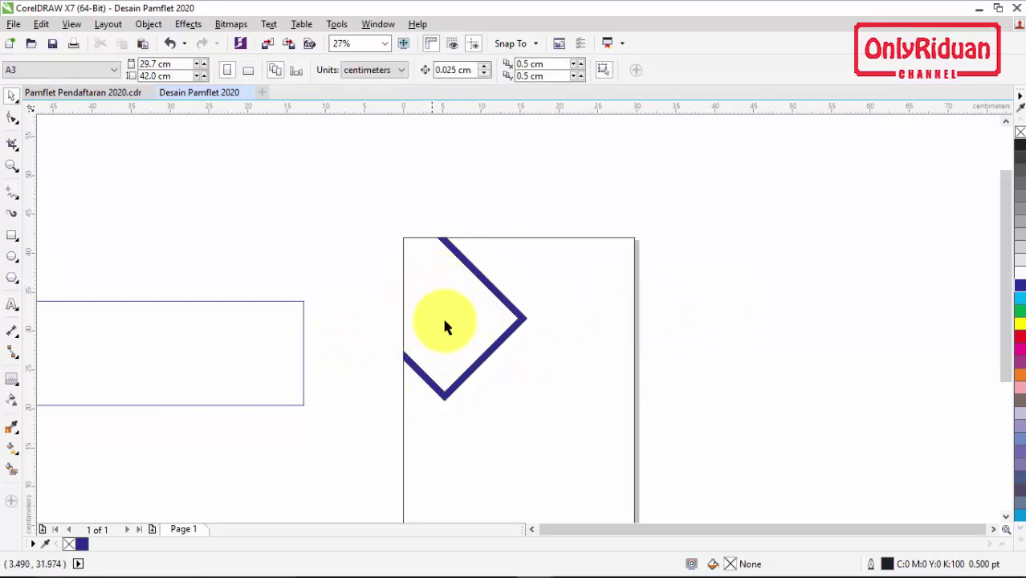
# Fill the area enclosed by the frame and page corner with light grey (#E6E6E6) using Smart Fill
pyautogui.click(12, 472)
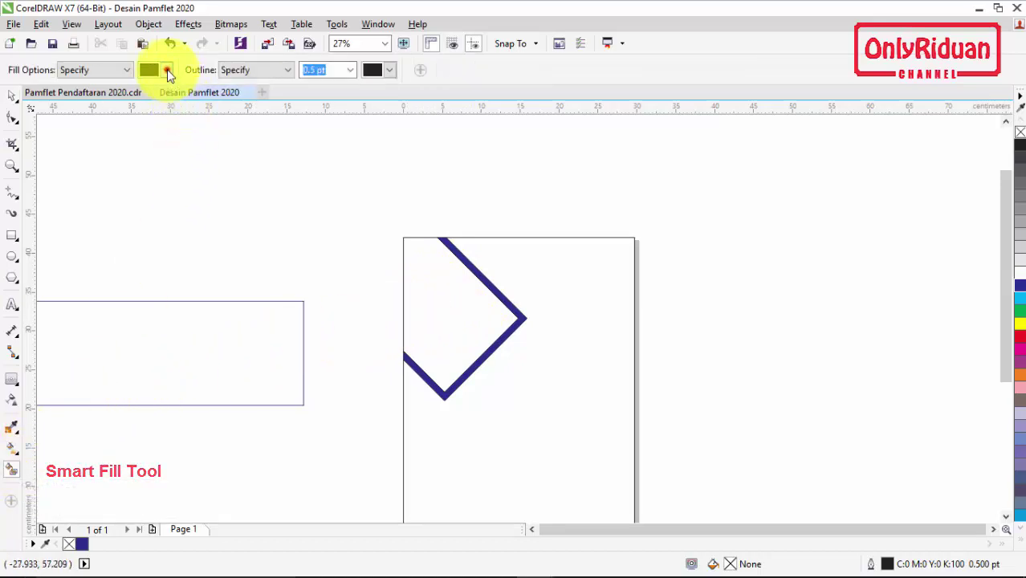
pyautogui.click(166, 69)
pyautogui.click(178, 103)
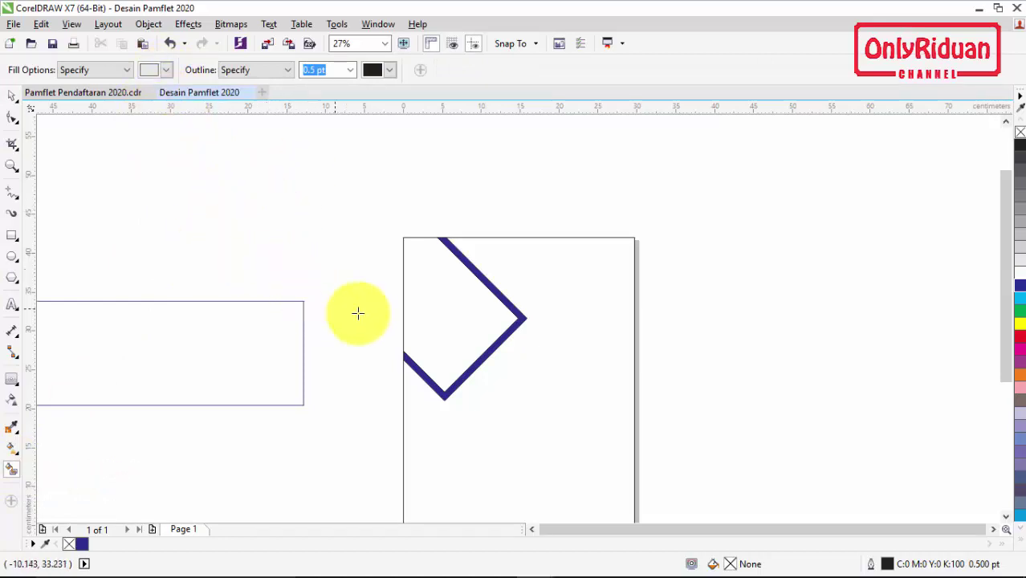
pyautogui.click(450, 303)
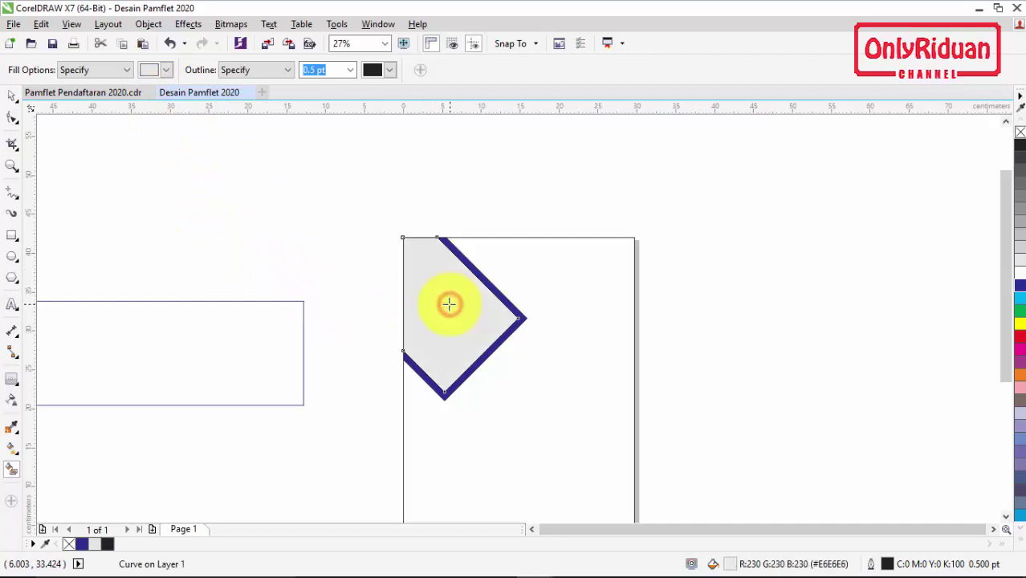
# Try moving the grey shape out of the frame, and undo the move
pyautogui.click(12, 96)
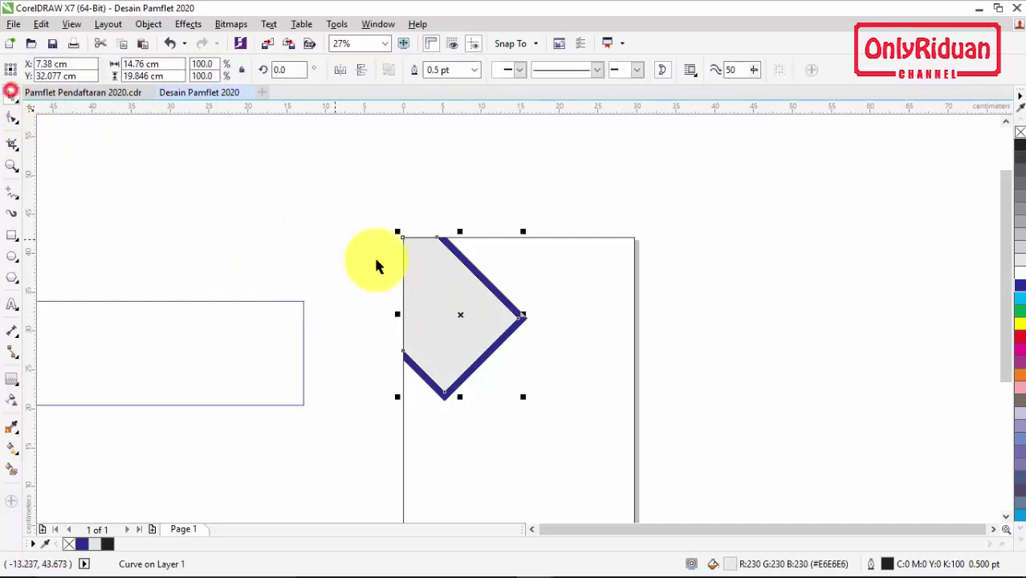
pyautogui.moveTo(414, 257); pyautogui.dragTo(355, 218)
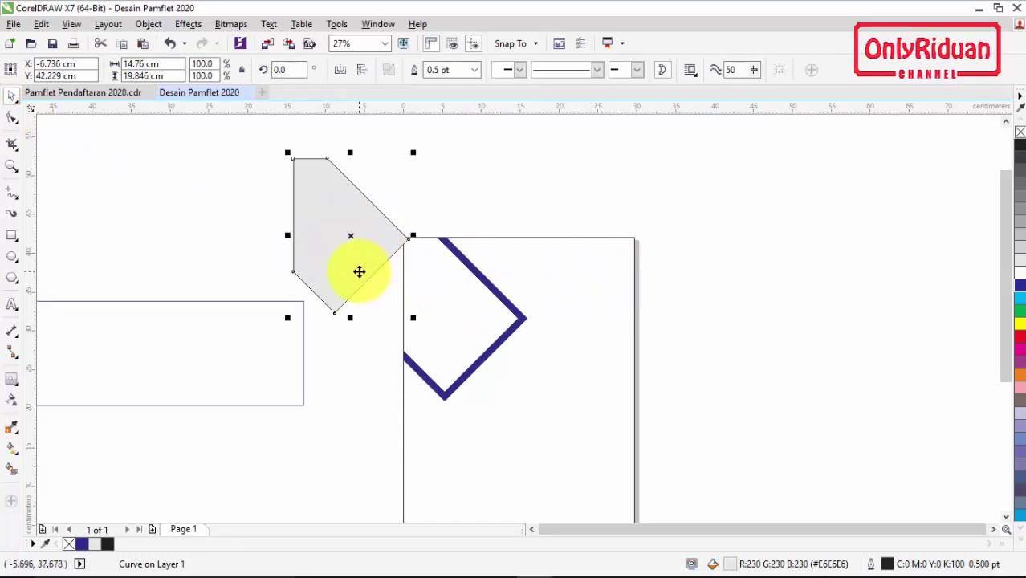
pyautogui.hotkey('ctrl', 'z')
# Shift the leftover rectangle farther from the page, and remove the outlines of the frame and grey shape
pyautogui.moveTo(297, 337); pyautogui.dragTo(268, 303)
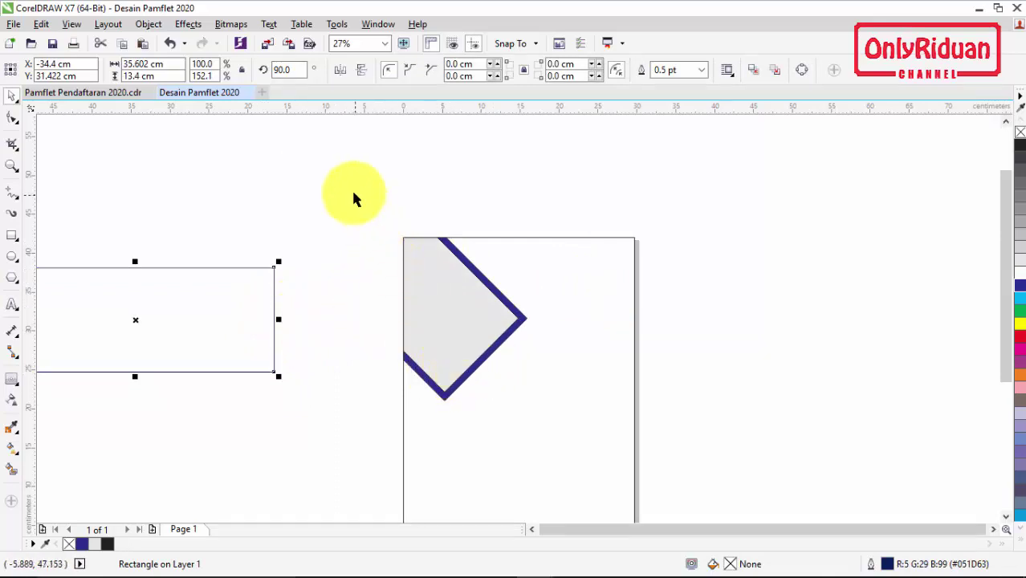
pyautogui.moveTo(522, 402); pyautogui.dragTo(550, 427)
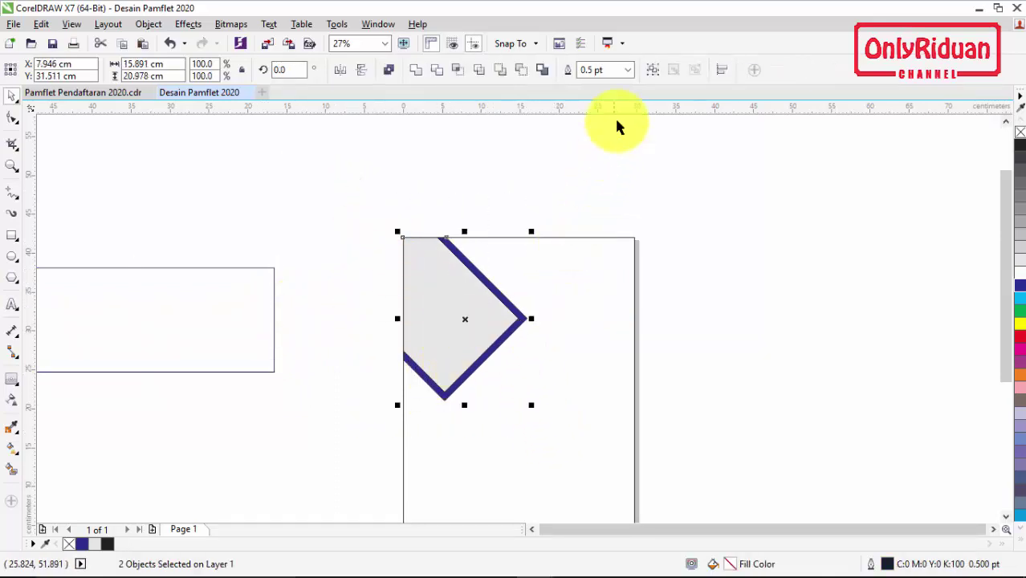
pyautogui.click(628, 71)
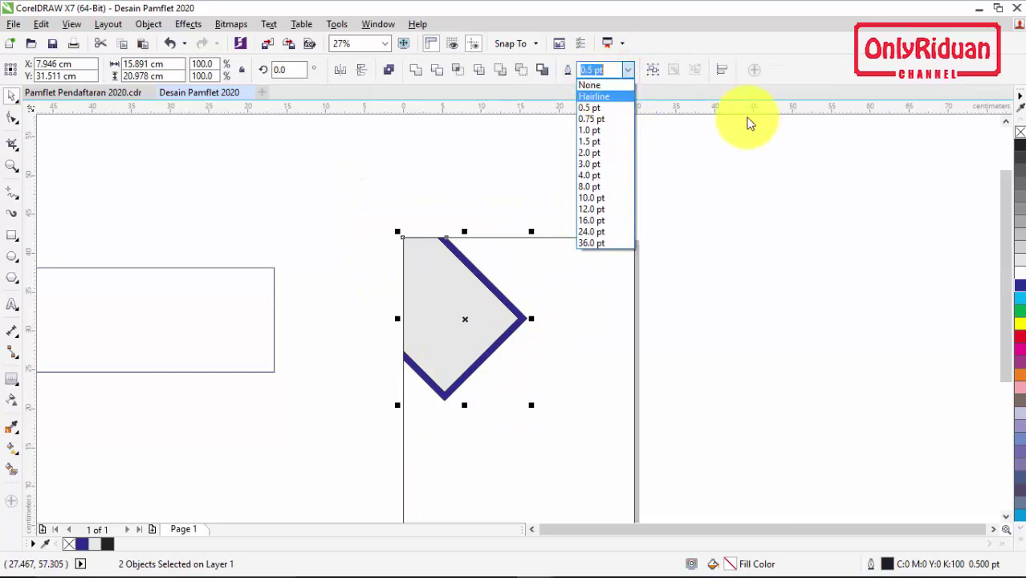
pyautogui.click(595, 86)
pyautogui.click(390, 175)
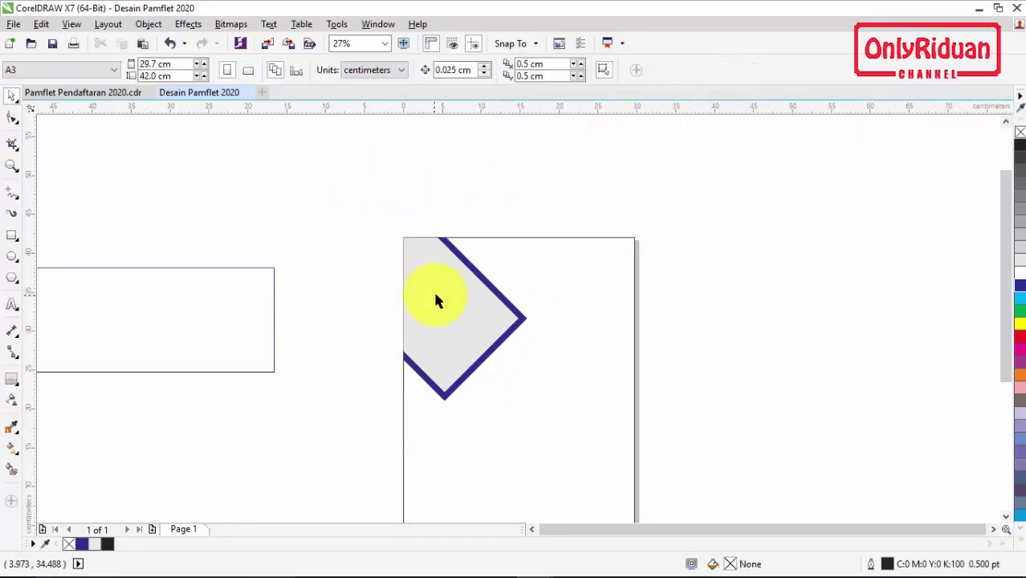
# Resize the leftover rectangle to 14 × 2 cm and place it and a copy across the frame's upper and lower right sides
pyautogui.click(245, 315)
pyautogui.moveTo(177, 309); pyautogui.dragTo(744, 225)
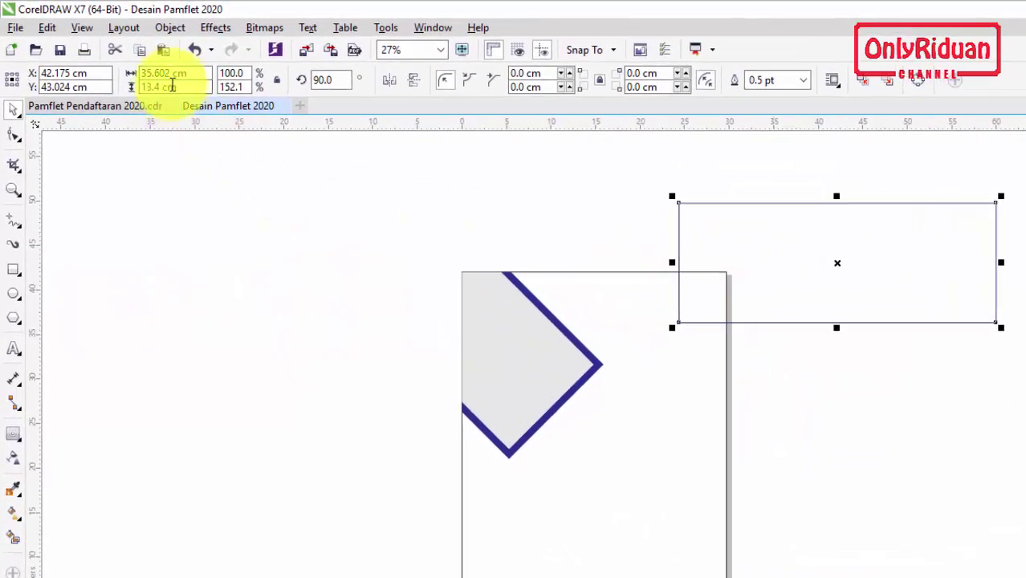
pyautogui.doubleClick(171, 75)
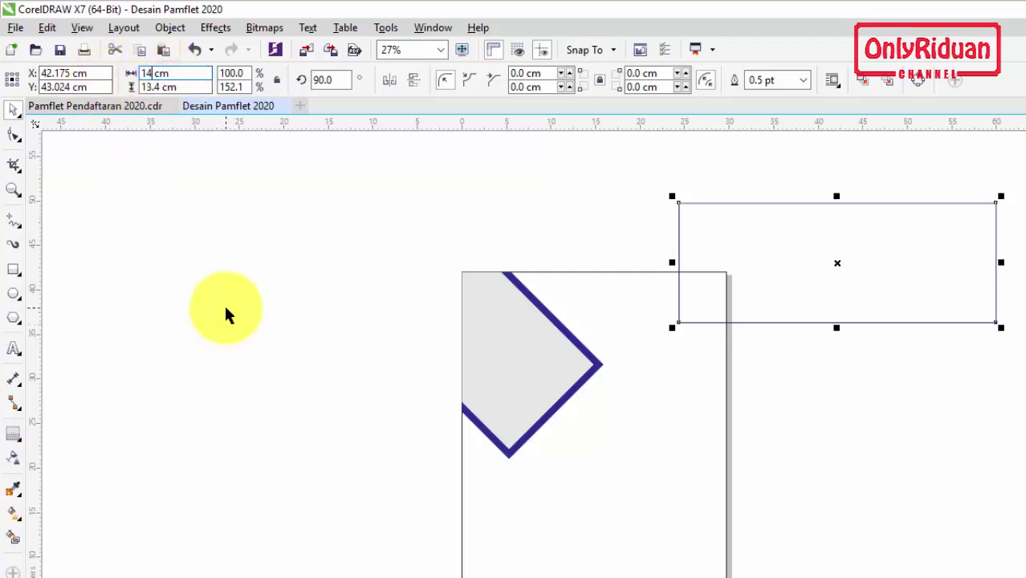
pyautogui.write('14')
pyautogui.doubleClick(157, 87)
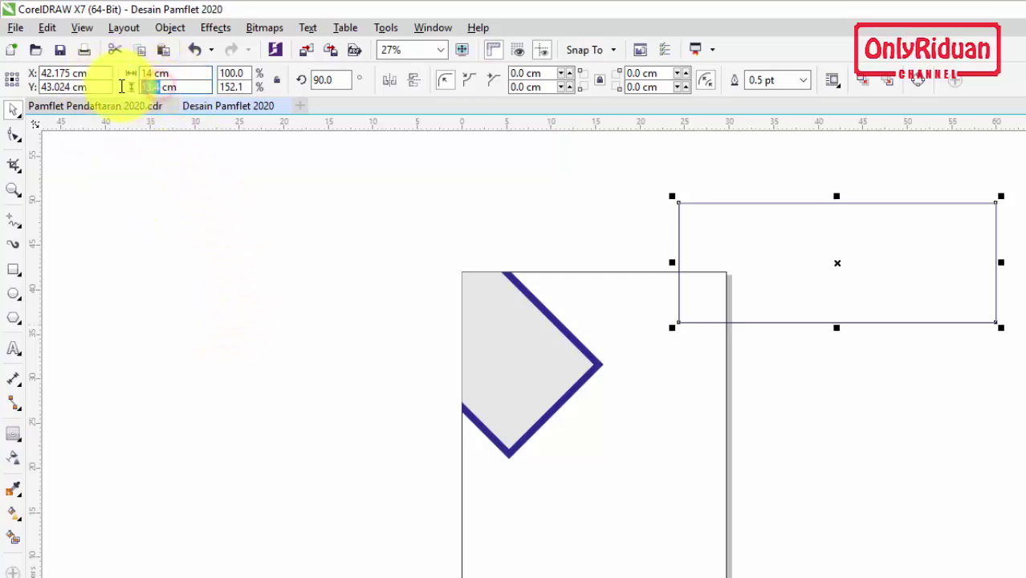
pyautogui.write('2')
pyautogui.press('Return')
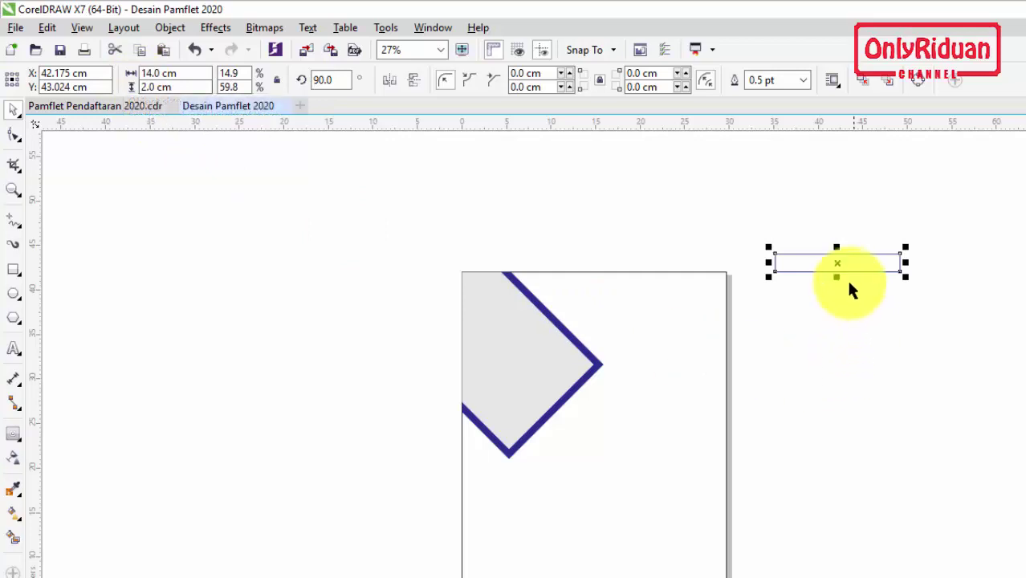
pyautogui.moveTo(838, 263); pyautogui.dragTo(594, 418)
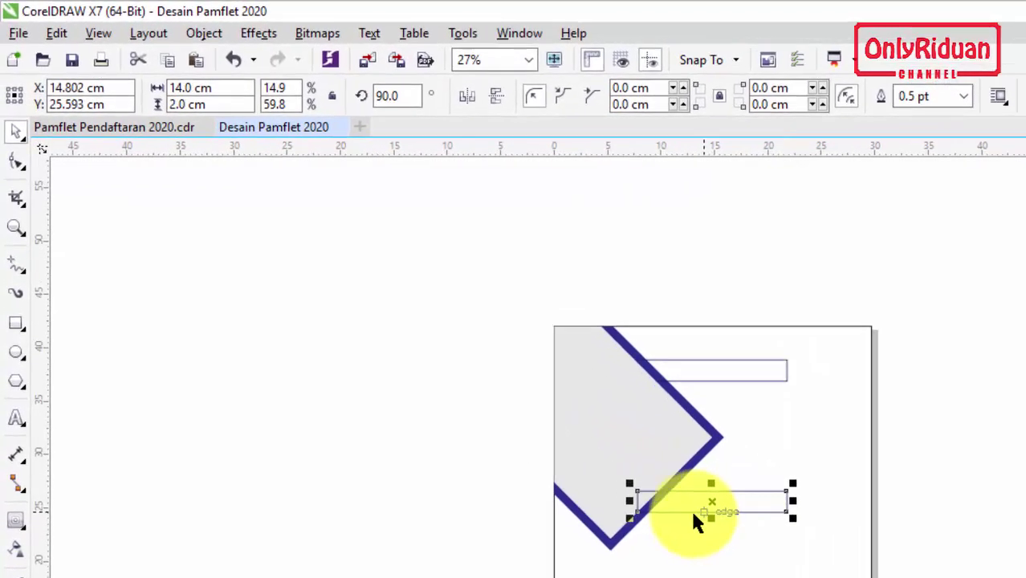
# Resize the lower bar to 20 × 2.5 cm and shift it slightly right, centred at about X 16.25 cm
pyautogui.moveTo(197, 89); pyautogui.dragTo(171, 89)
pyautogui.write('20')
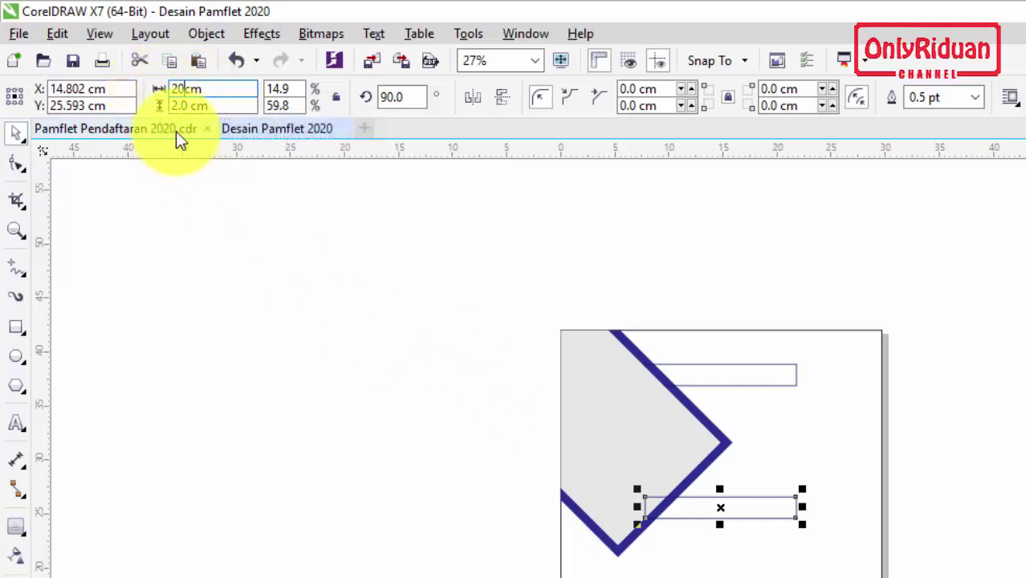
pyautogui.moveTo(191, 107); pyautogui.dragTo(138, 102)
pyautogui.write('2.')
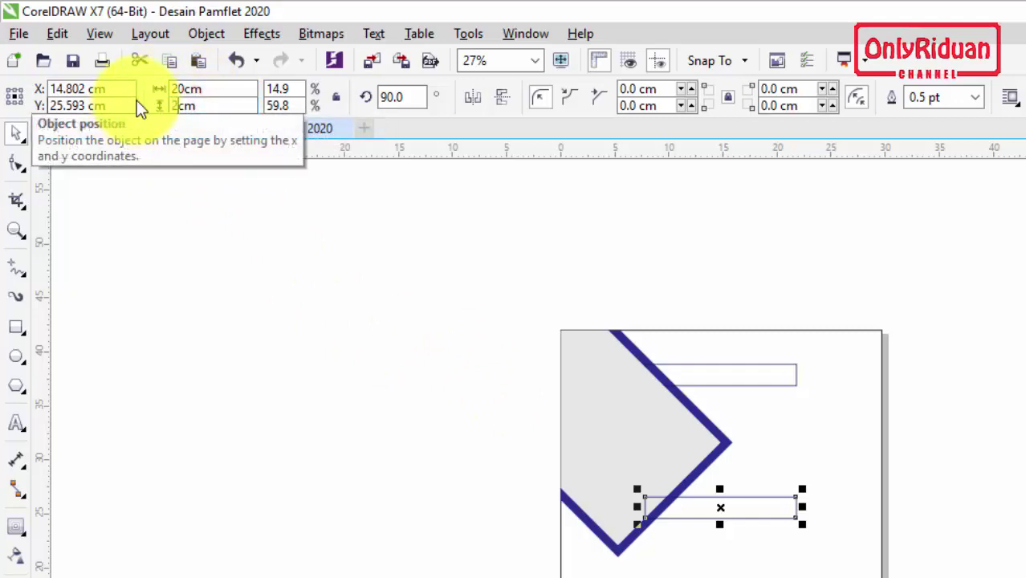
pyautogui.write('5')
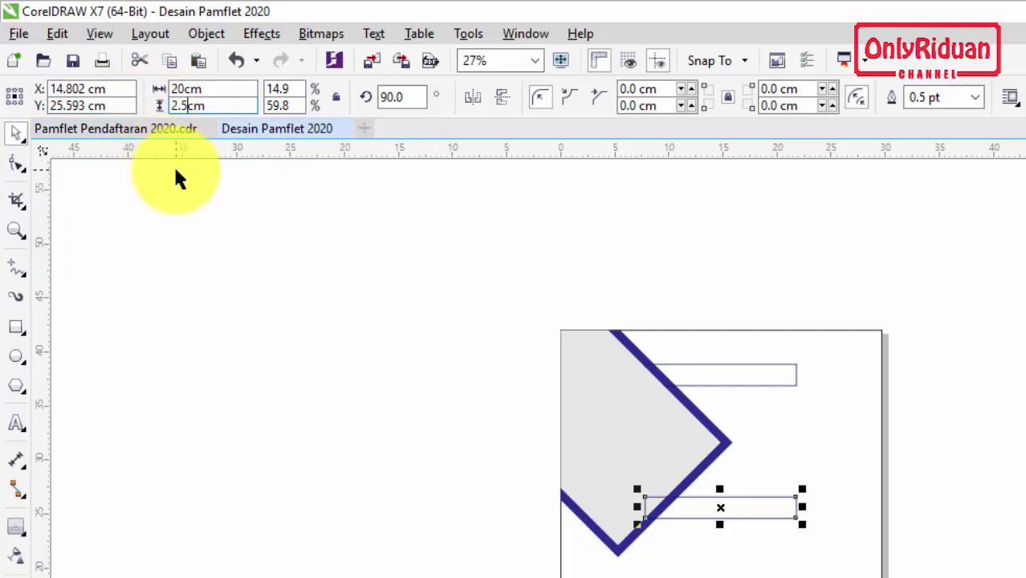
pyautogui.press('Return')
pyautogui.moveTo(722, 508); pyautogui.dragTo(736, 508)
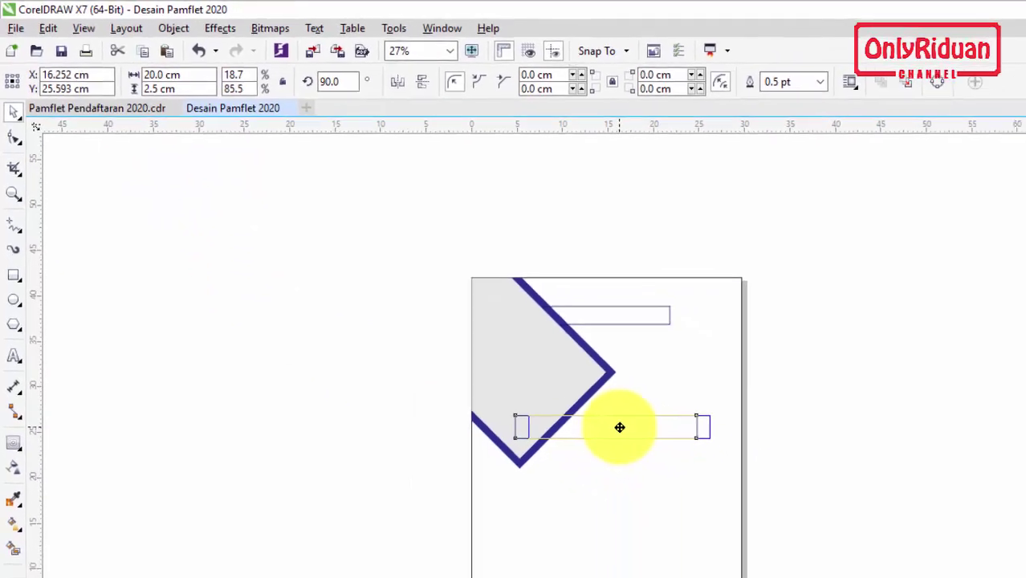
pyautogui.moveTo(626, 432); pyautogui.dragTo(627, 433)
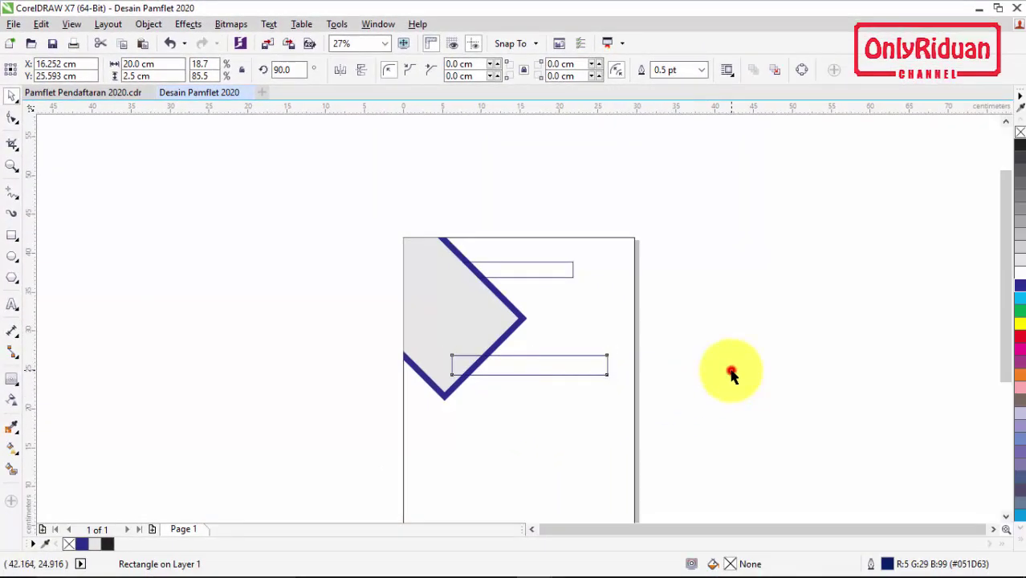
# Fill both horizontal bars beside the frame with the dark blue from the document palette
pyautogui.click(731, 374)
pyautogui.click(566, 367)
pyautogui.moveTo(708, 390); pyautogui.dragTo(437, 230)
pyautogui.click(82, 545)
pyautogui.click(206, 390)
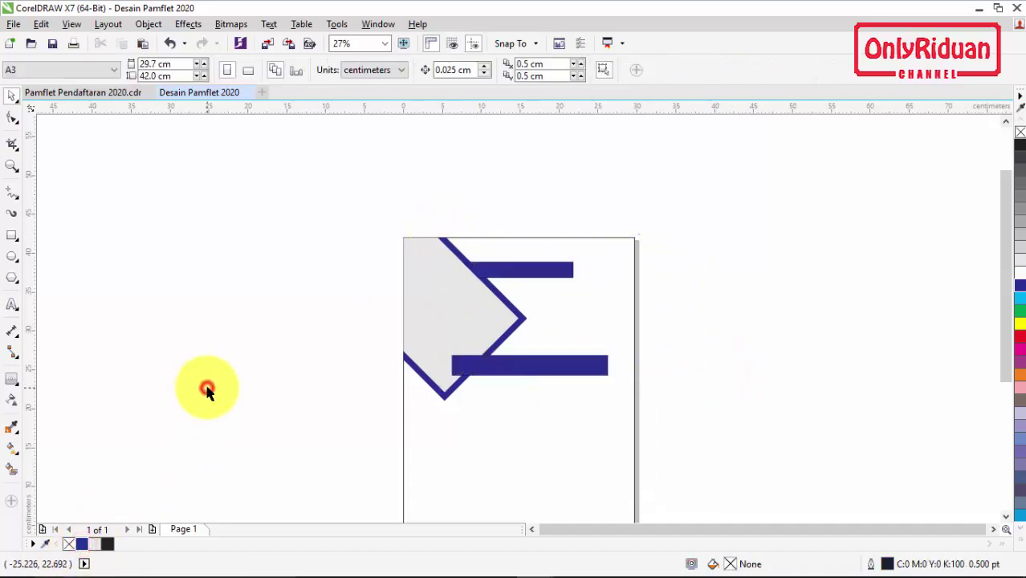
# Bring the rotated frame and its grey shape to the front of the page, above the two blue bars
pyautogui.moveTo(375, 215); pyautogui.dragTo(538, 435)
pyautogui.rightClick(465, 321)
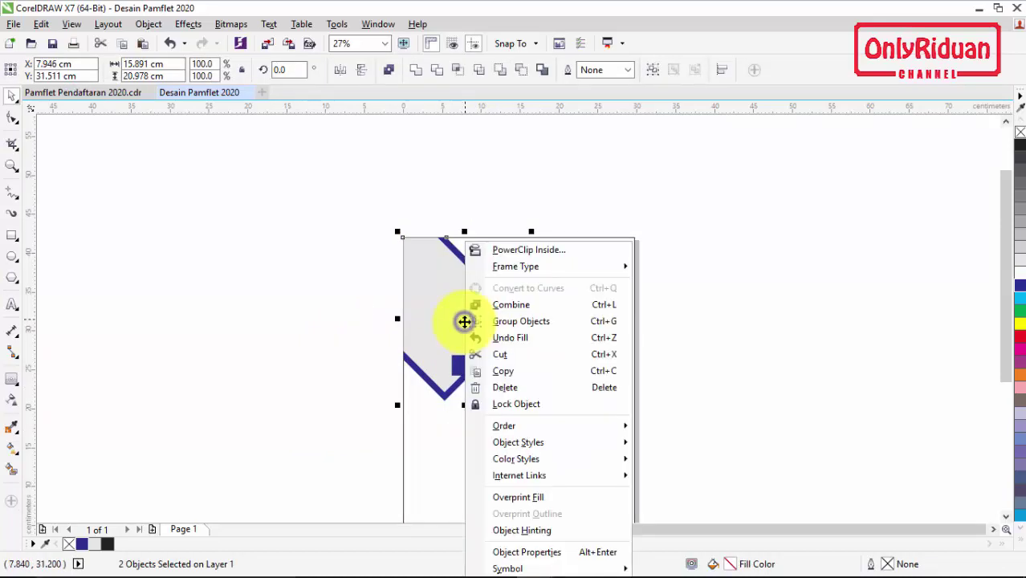
pyautogui.click(334, 308)
pyautogui.moveTo(348, 203); pyautogui.dragTo(521, 410)
pyautogui.rightClick(463, 319)
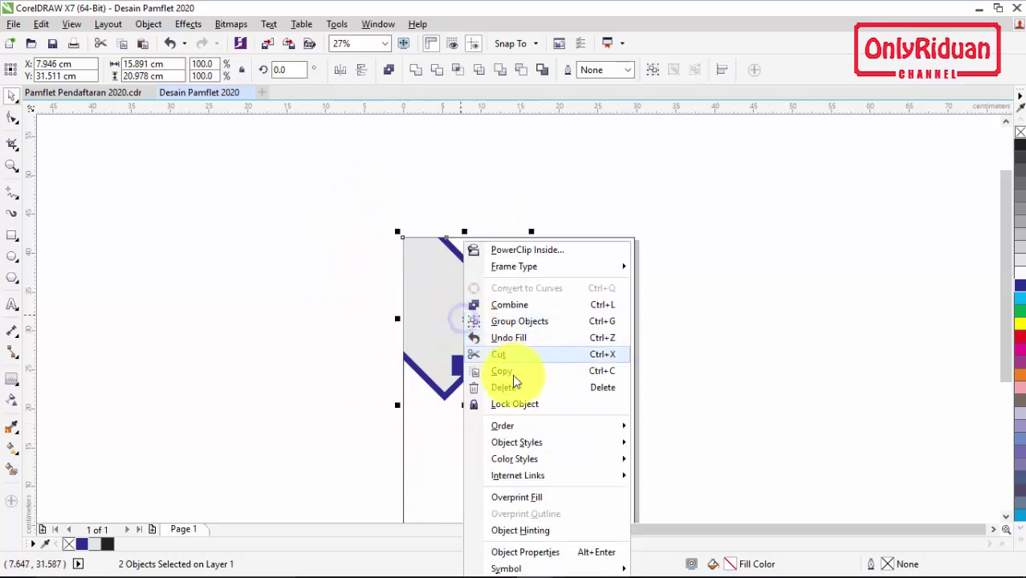
pyautogui.moveTo(524, 426)
pyautogui.click(678, 422)
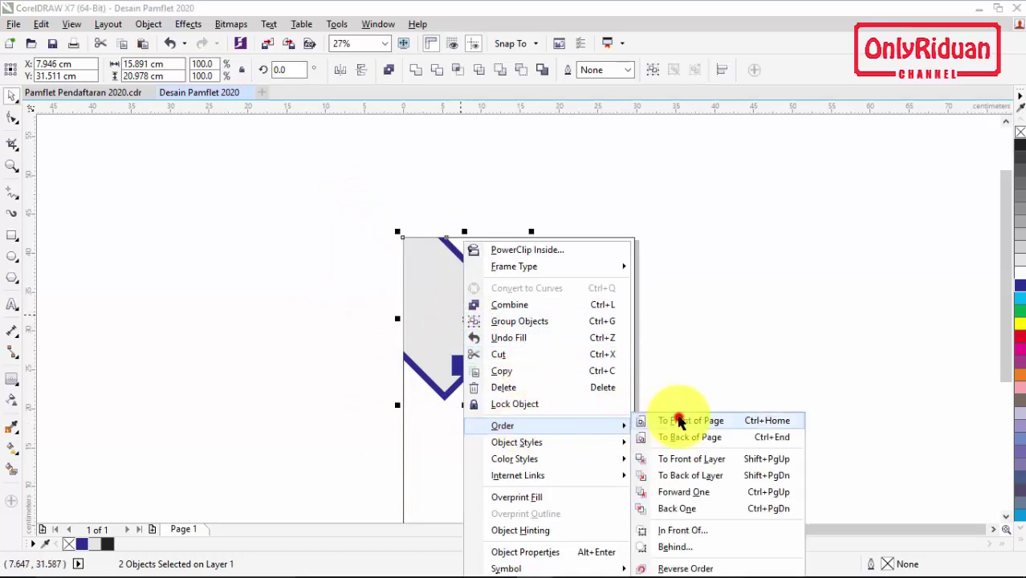
pyautogui.click(717, 342)
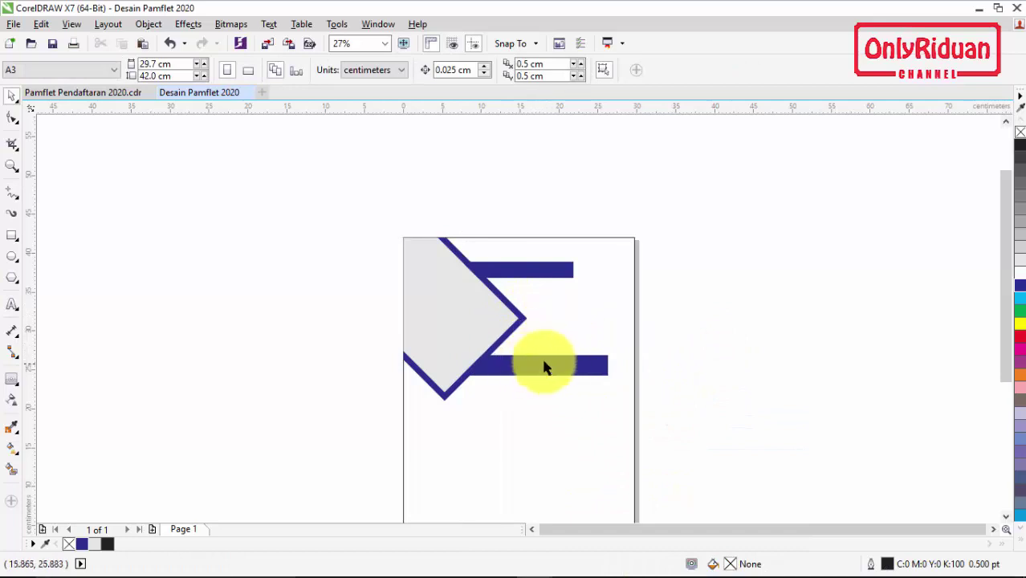
pyautogui.click(670, 343)
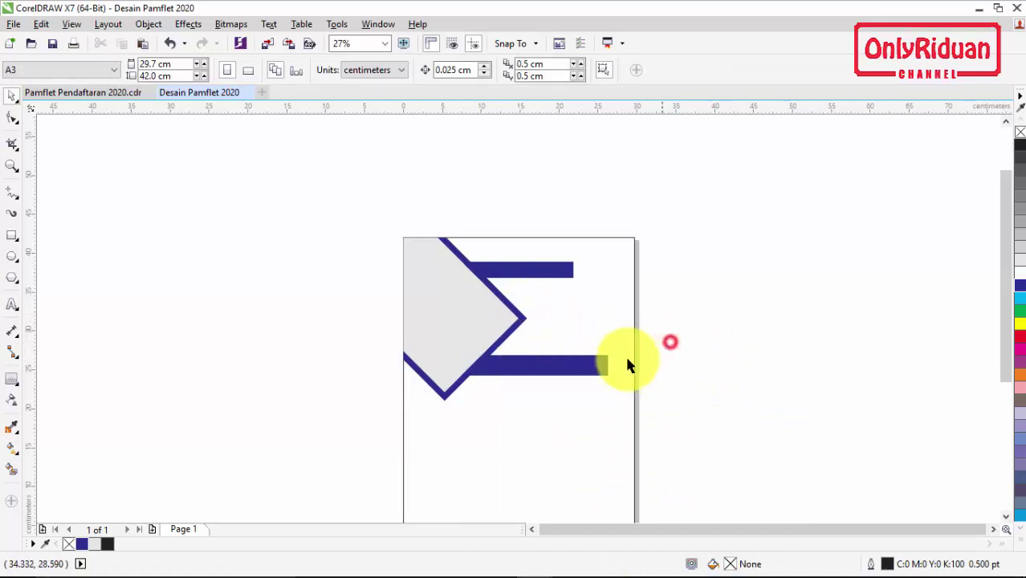
# Remove the outlines of the two blue bars by setting their outline width to None
pyautogui.click(666, 391)
pyautogui.click(578, 365)
pyautogui.click(675, 401)
pyautogui.moveTo(673, 403); pyautogui.dragTo(441, 239)
pyautogui.click(628, 70)
pyautogui.click(609, 84)
pyautogui.click(690, 250)
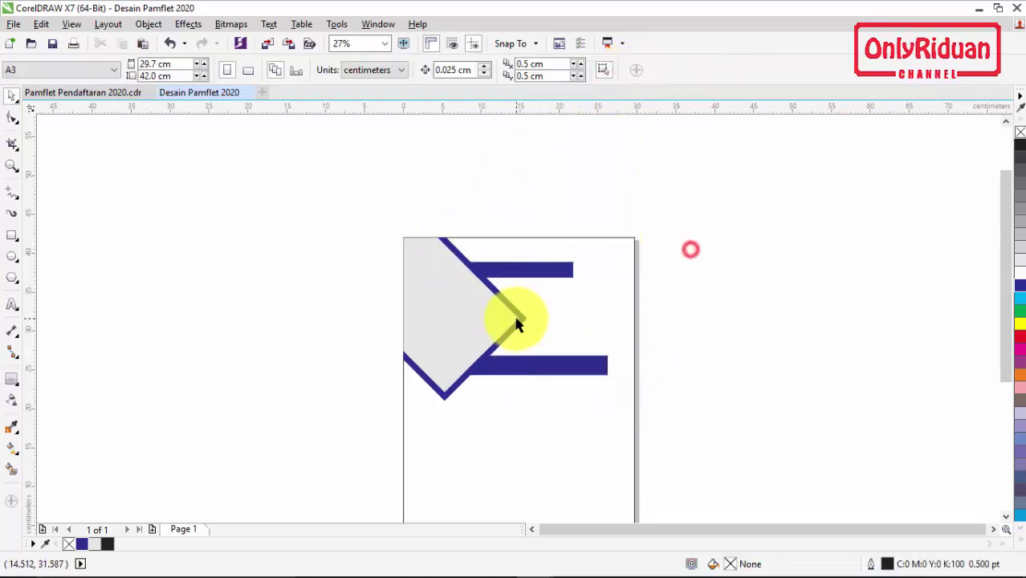
# Draw a rectangle across the full page width at the page's lower edge and set its height to 3 cm
pyautogui.moveTo(1003, 252); pyautogui.dragTo(1001, 312)
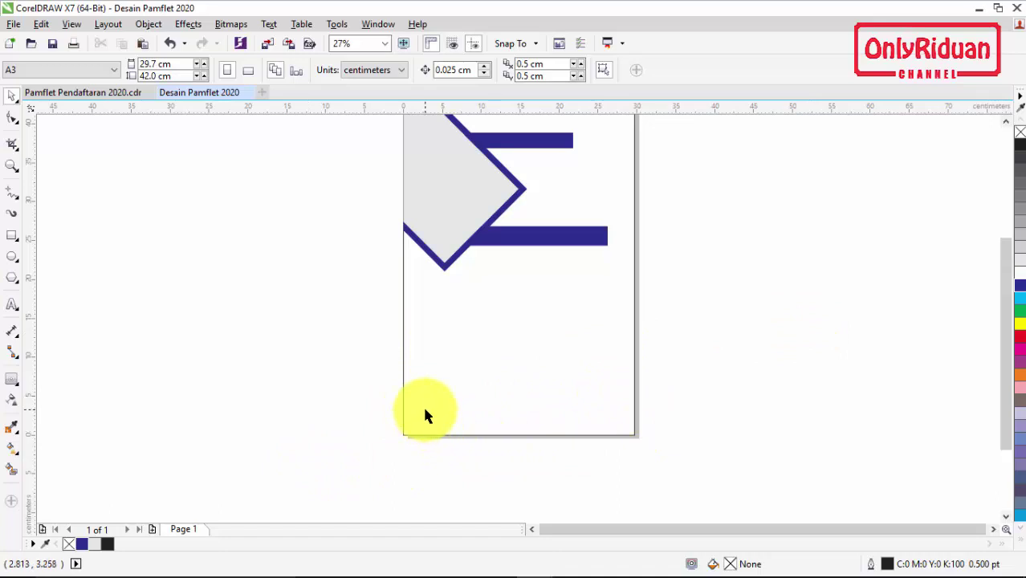
pyautogui.click(12, 235)
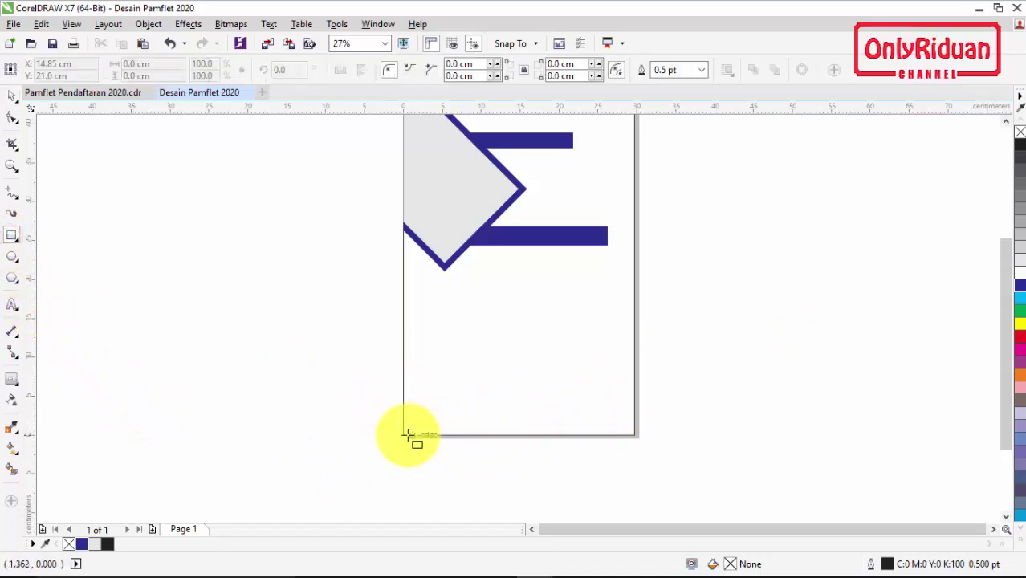
pyautogui.moveTo(403, 435); pyautogui.dragTo(634, 415)
pyautogui.scroll(2, 533, 436)
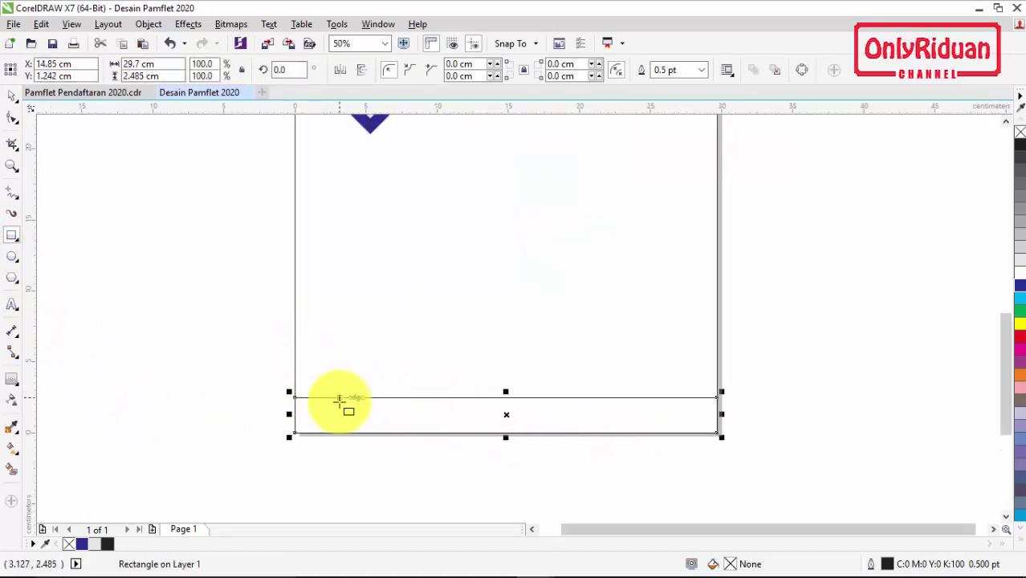
pyautogui.doubleClick(143, 76)
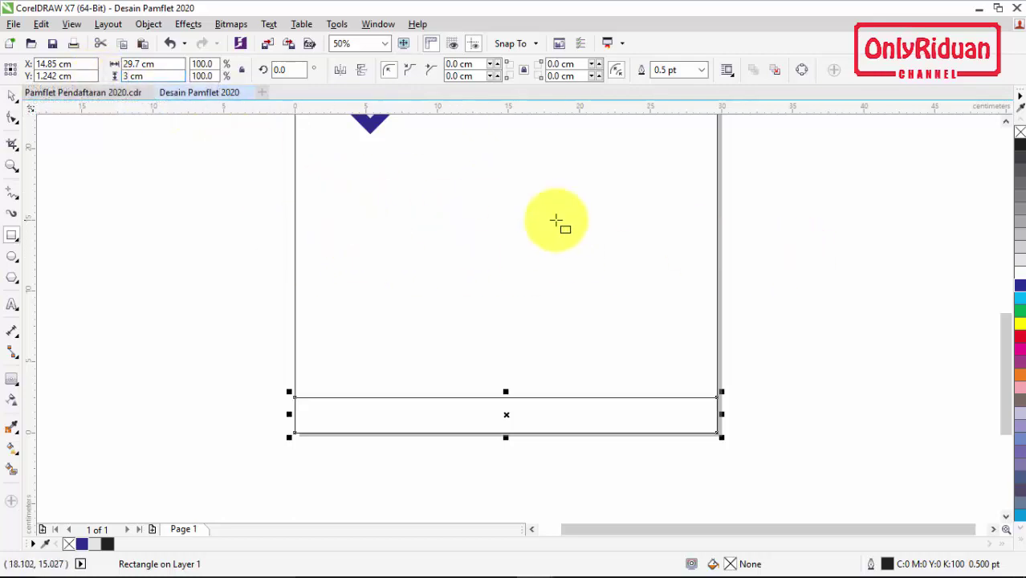
pyautogui.press('Return')
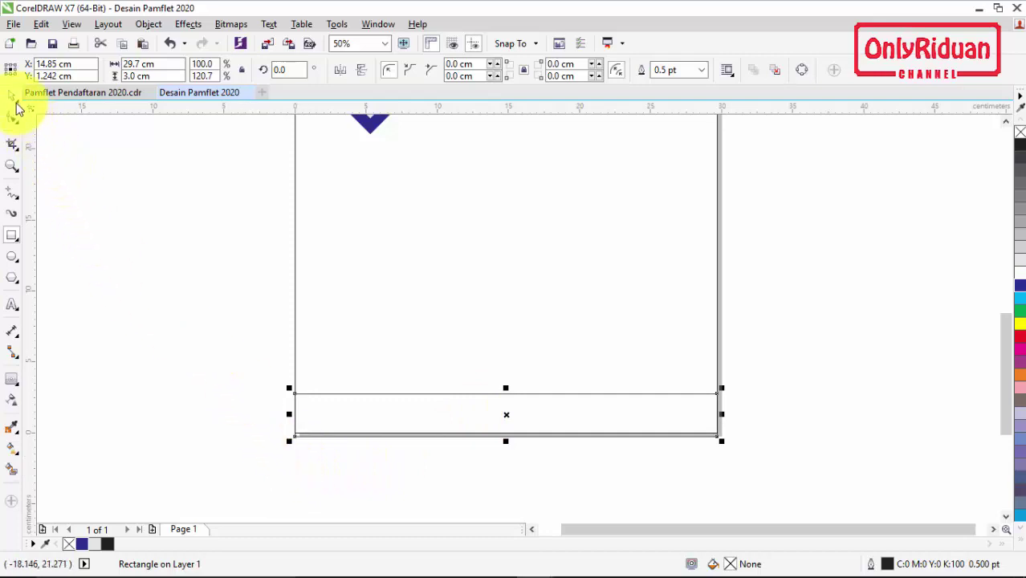
# Move the 3 cm strip up so its lower corner snaps to the page's lower-left corner
pyautogui.scroll(3, 305, 449)
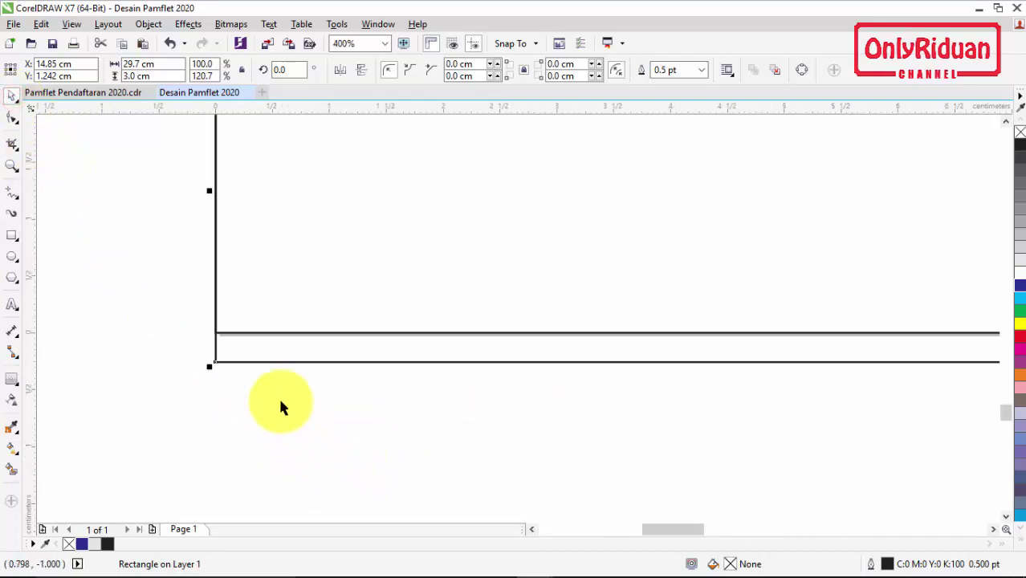
pyautogui.moveTo(243, 359); pyautogui.dragTo(218, 333)
pyautogui.scroll(-1, 251, 347)
pyautogui.scroll(-1, 251, 347)
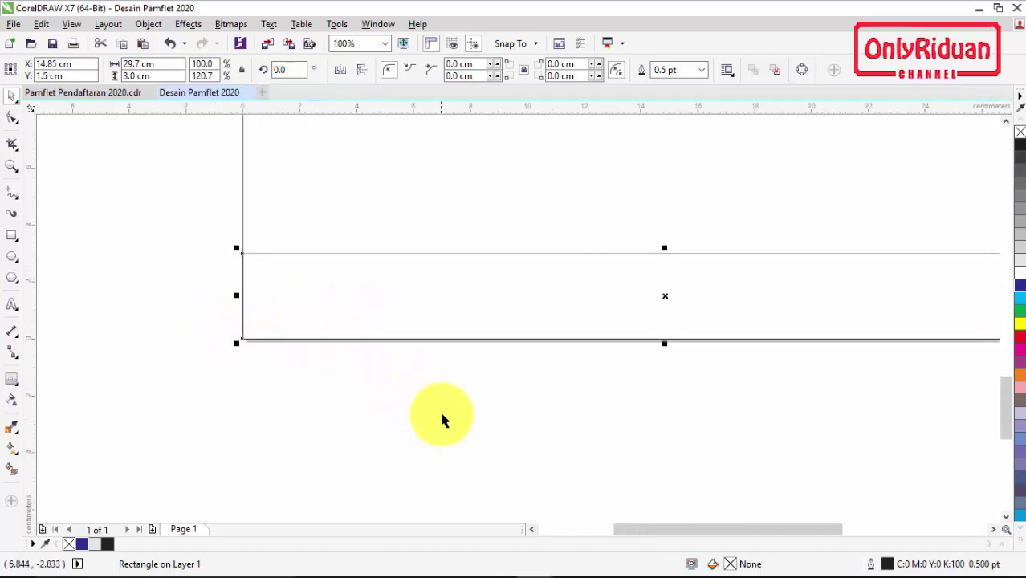
# Draw a second full-width rectangle over the upper part of the 3 cm strip and set its height to 1.3 cm
pyautogui.scroll(-1, 441, 414)
pyautogui.click(12, 235)
pyautogui.moveTo(342, 333); pyautogui.dragTo(763, 350)
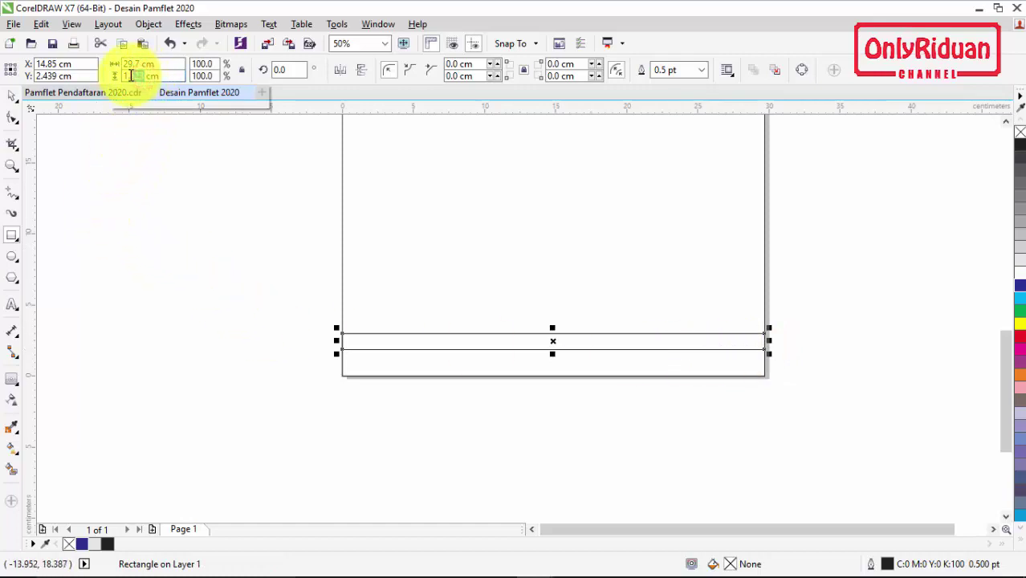
pyautogui.write('1.3')
pyautogui.press('Return')
pyautogui.scroll(1, 366, 332)
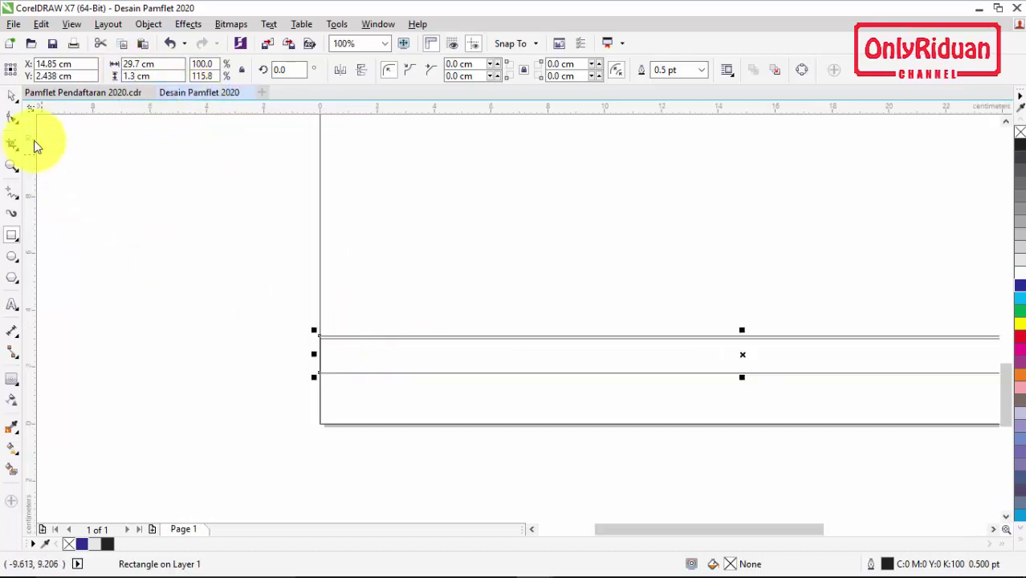
# Move the 1.3 cm strip so its upper edge aligns with the upper edge of the 3 cm strip
pyautogui.click(11, 95)
pyautogui.click(86, 205)
pyautogui.moveTo(339, 351); pyautogui.dragTo(320, 338)
pyautogui.scroll(-1, 274, 281)
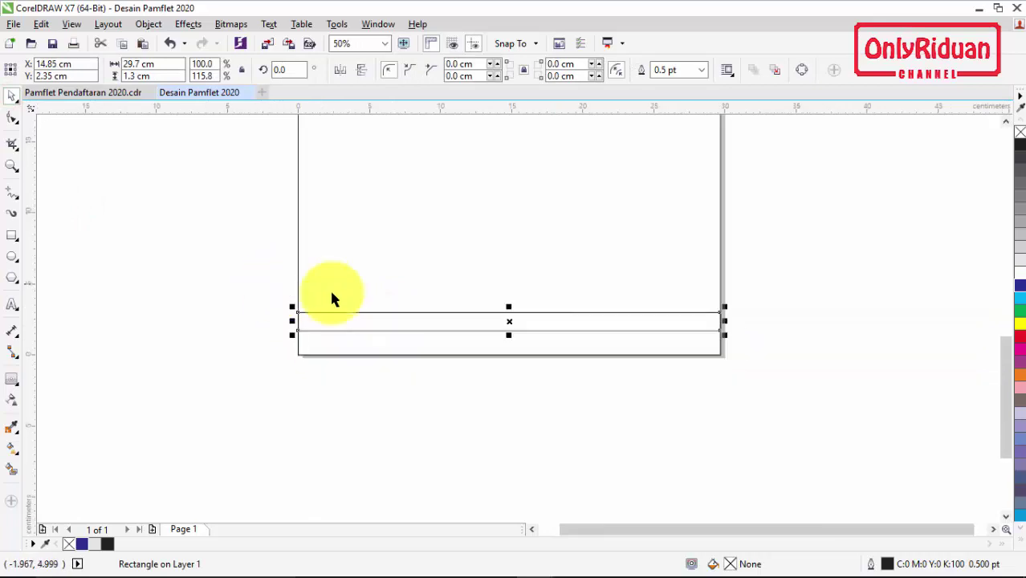
# Draw a third full-width rectangle above the other strips and set its height to 0.56 cm
pyautogui.click(12, 235)
pyautogui.moveTo(299, 310); pyautogui.dragTo(719, 305)
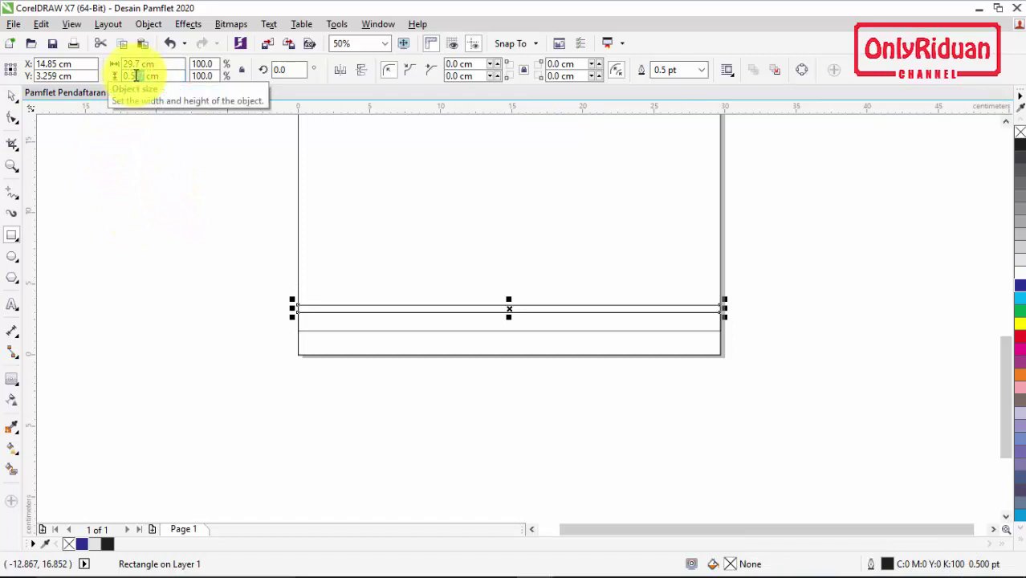
pyautogui.press('Return')
pyautogui.scroll(4, 298, 305)
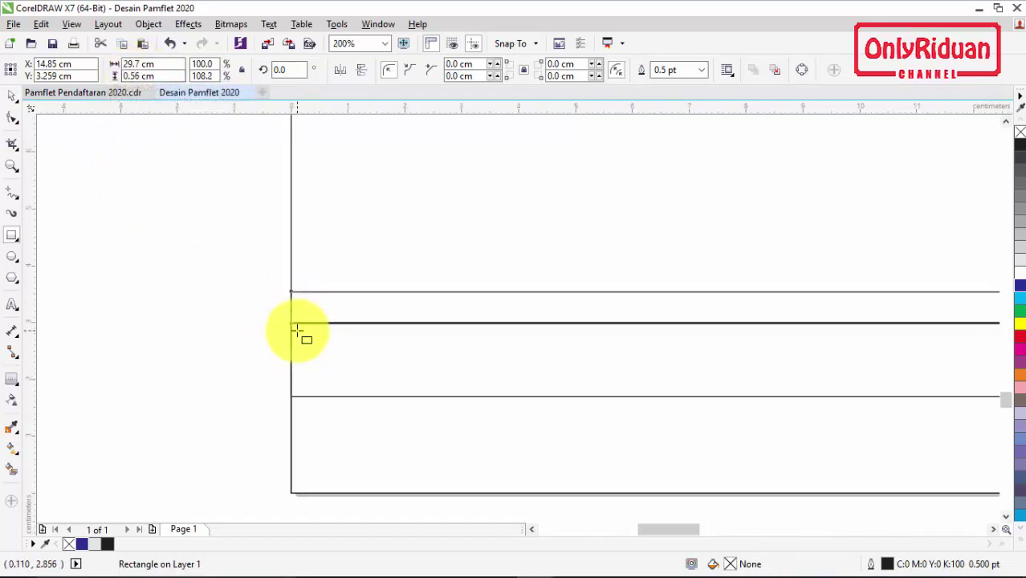
# Move the 0.56 cm strip so its lower edge rests exactly on the upper edge of the 3 cm strip
pyautogui.click(12, 95)
pyautogui.click(87, 217)
pyautogui.moveTo(316, 270); pyautogui.dragTo(381, 236)
pyautogui.moveTo(350, 279); pyautogui.dragTo(285, 313)
pyautogui.scroll(-4, 250, 293)
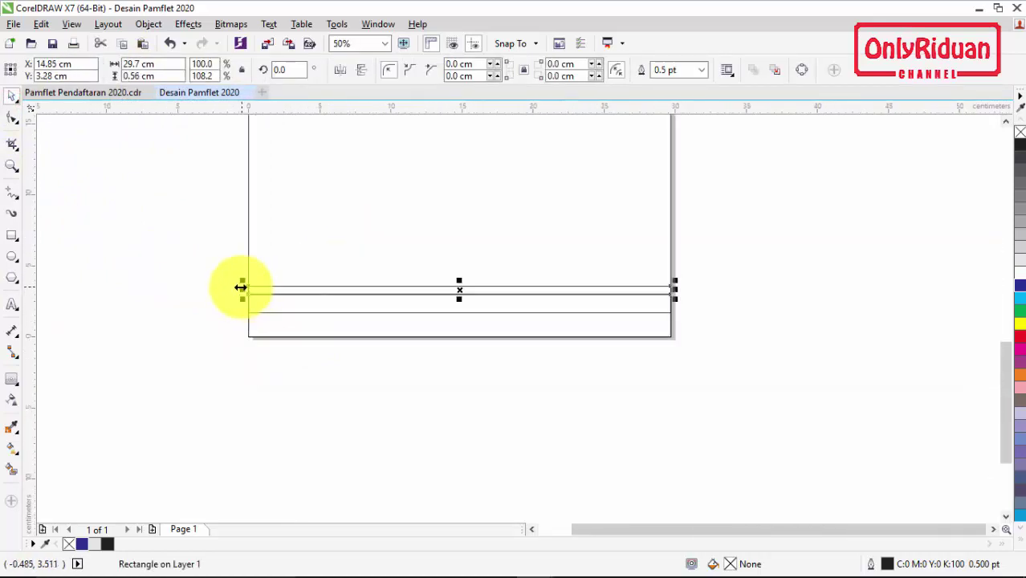
pyautogui.scroll(1, 251, 255)
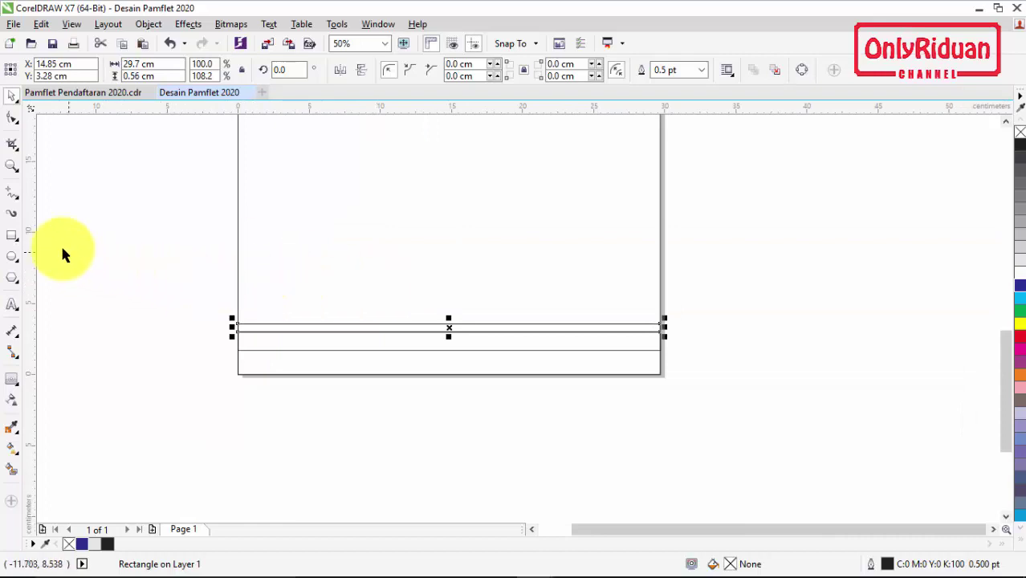
# Draw a square over the lower right part of the page and set its size to 16 × 16 cm
pyautogui.click(14, 236)
pyautogui.moveTo(424, 176); pyautogui.dragTo(620, 346)
pyautogui.click(144, 63)
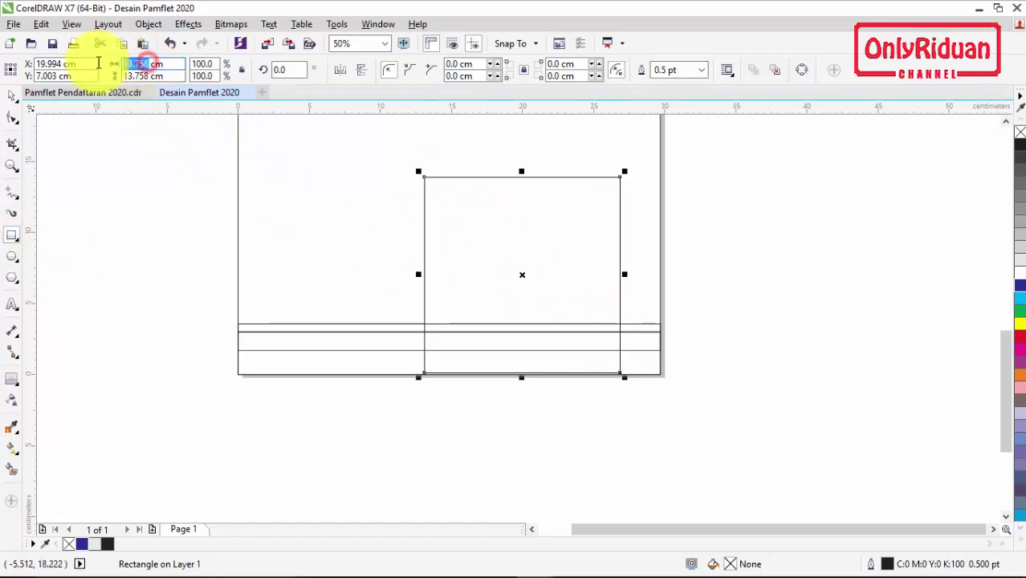
pyautogui.write('16')
pyautogui.click(149, 74)
pyautogui.write('16')
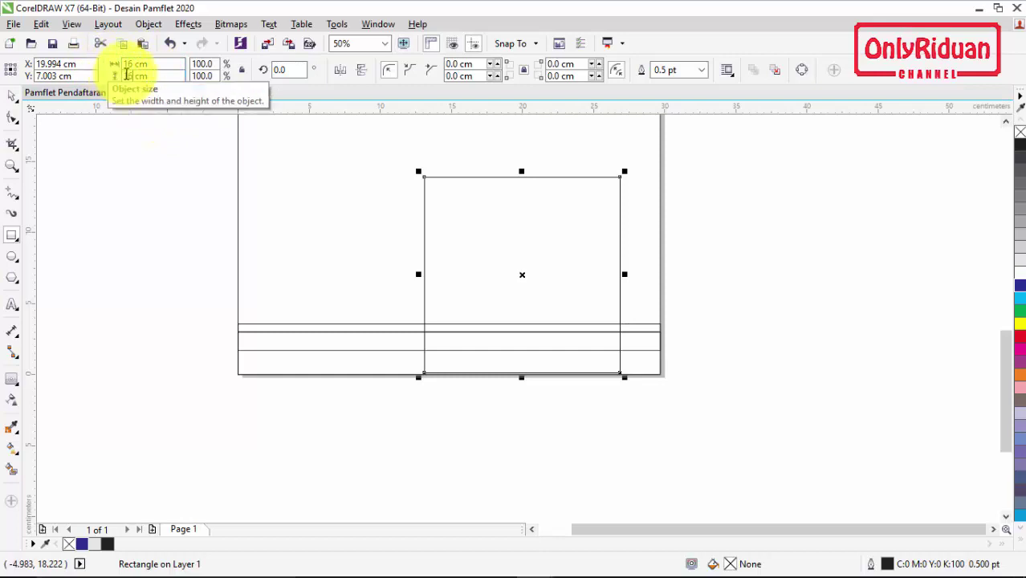
pyautogui.press('Return')
# Move the 16 cm square so its lower corner snaps to the page's lower-right corner
pyautogui.click(12, 95)
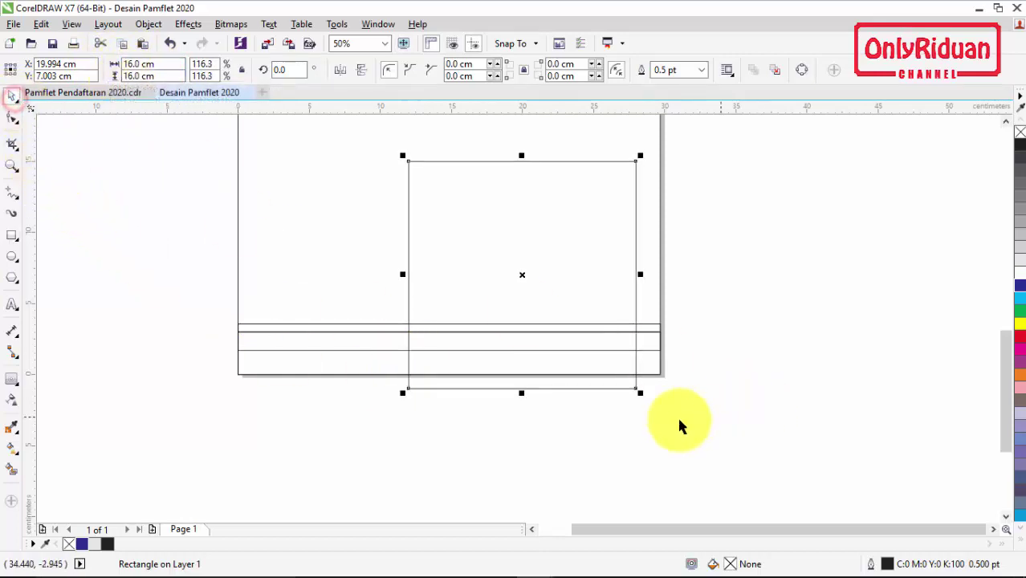
pyautogui.scroll(2, 704, 425)
pyautogui.moveTo(545, 329); pyautogui.dragTo(644, 273)
pyautogui.scroll(-3, 644, 273)
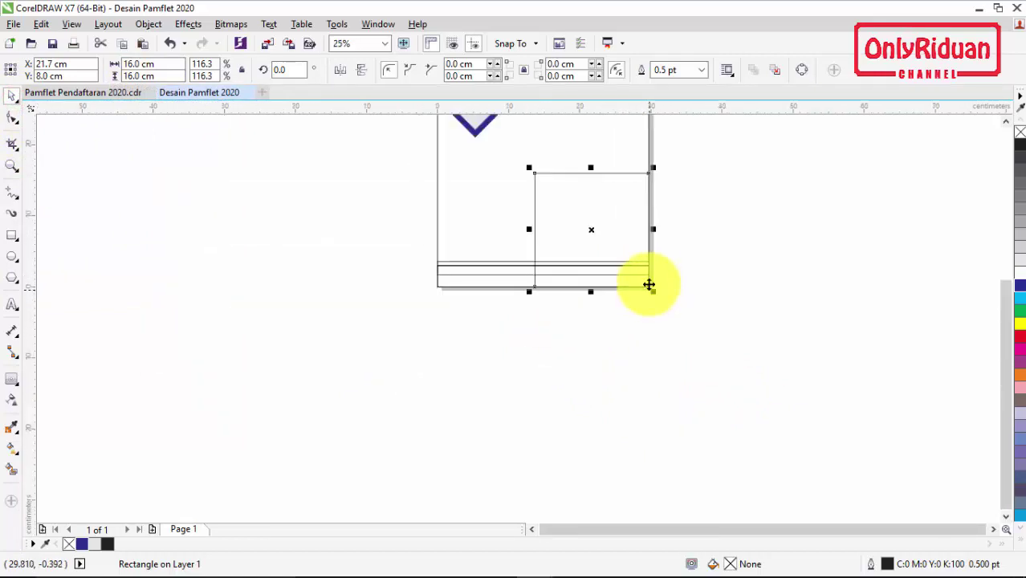
pyautogui.click(1006, 121)
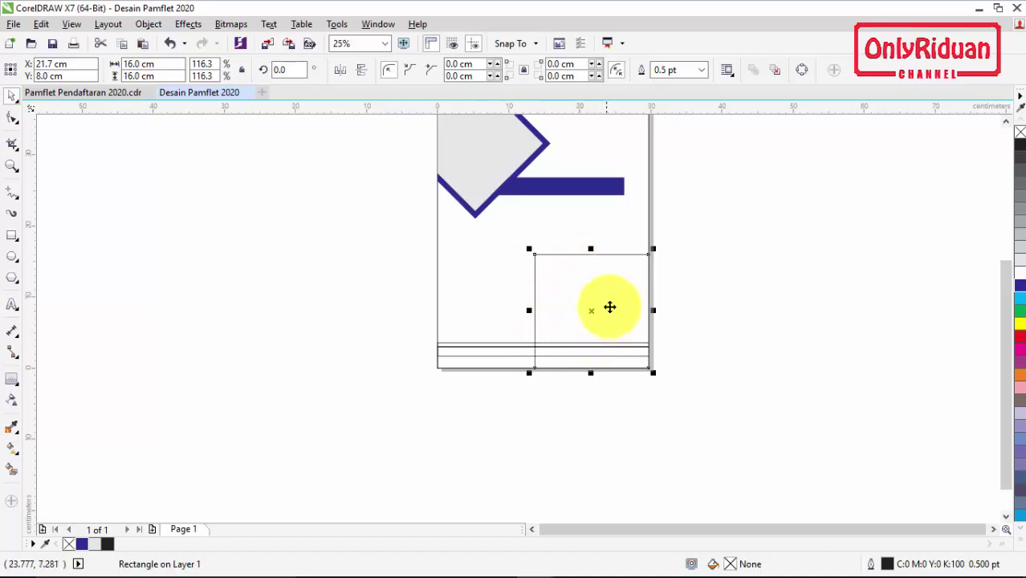
# Convert the 16 cm square to curves and delete its upper-left node to form a right triangle
pyautogui.scroll(2, 611, 286)
pyautogui.rightClick(598, 269)
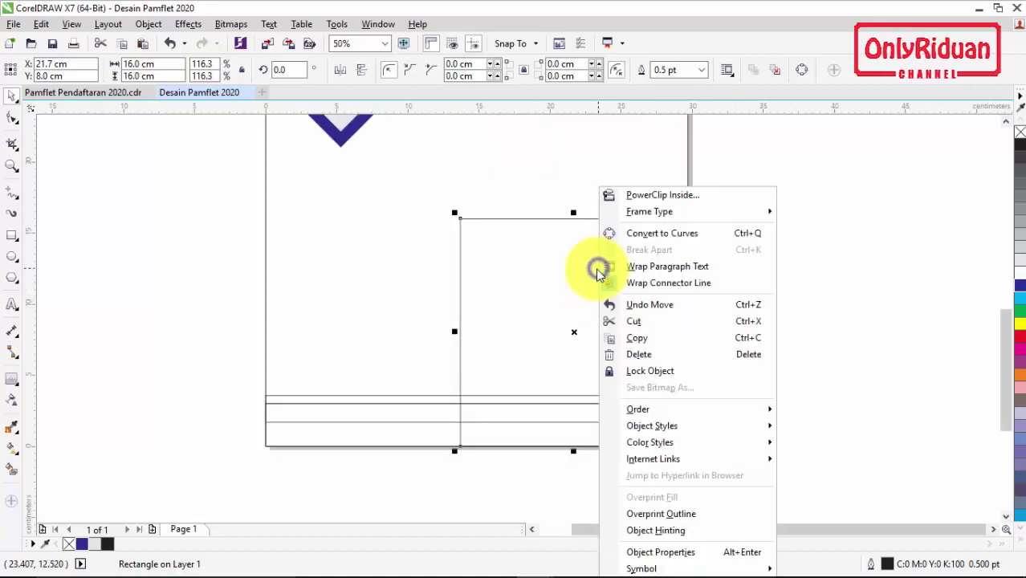
pyautogui.click(666, 232)
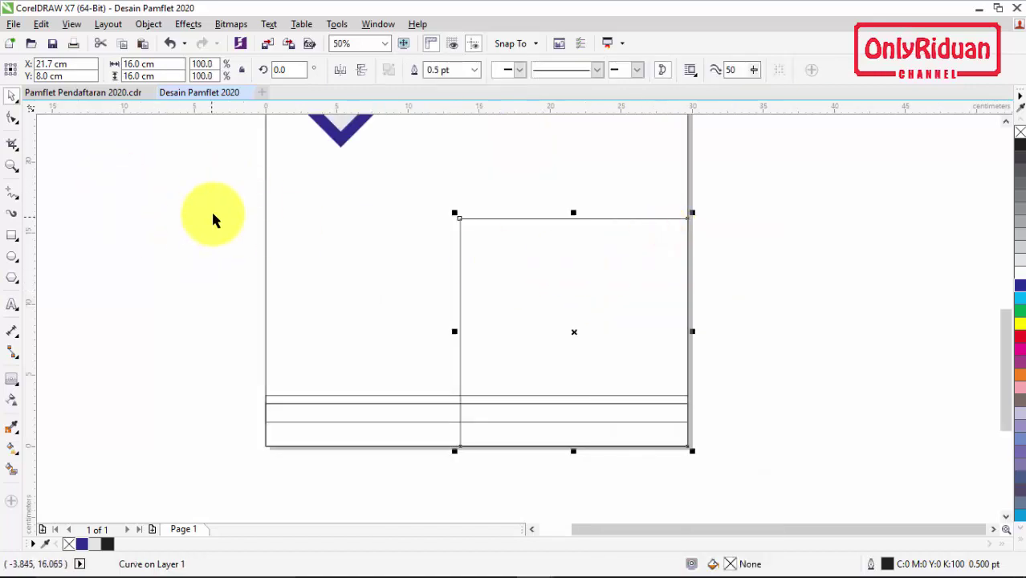
pyautogui.click(15, 118)
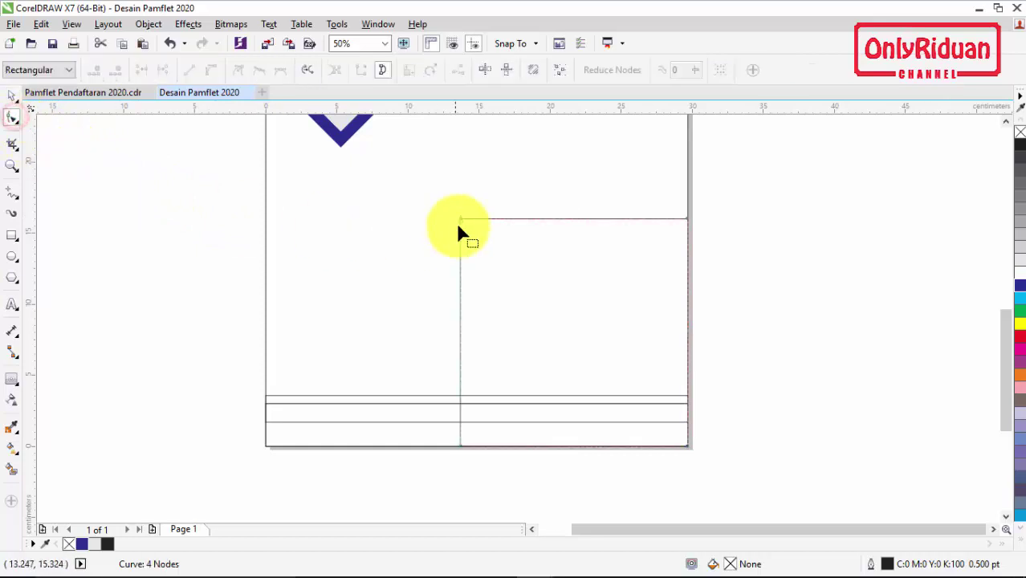
pyautogui.doubleClick(460, 218)
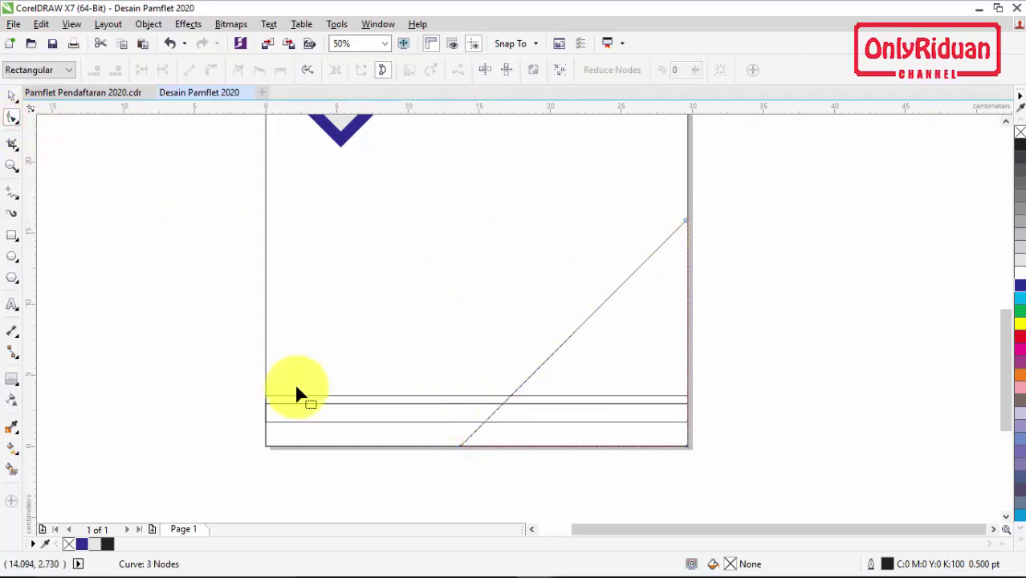
# Draw a straight line along the triangle's diagonal from its lower-left corner to just above the strips, spanning about 3.77 × 3.77 cm
pyautogui.click(10, 196)
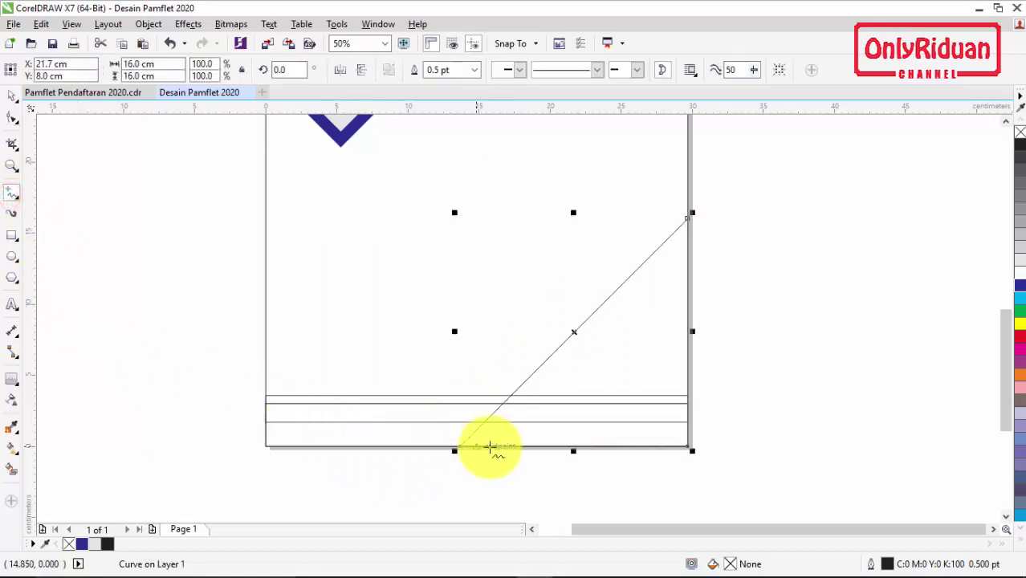
pyautogui.scroll(2, 421, 466)
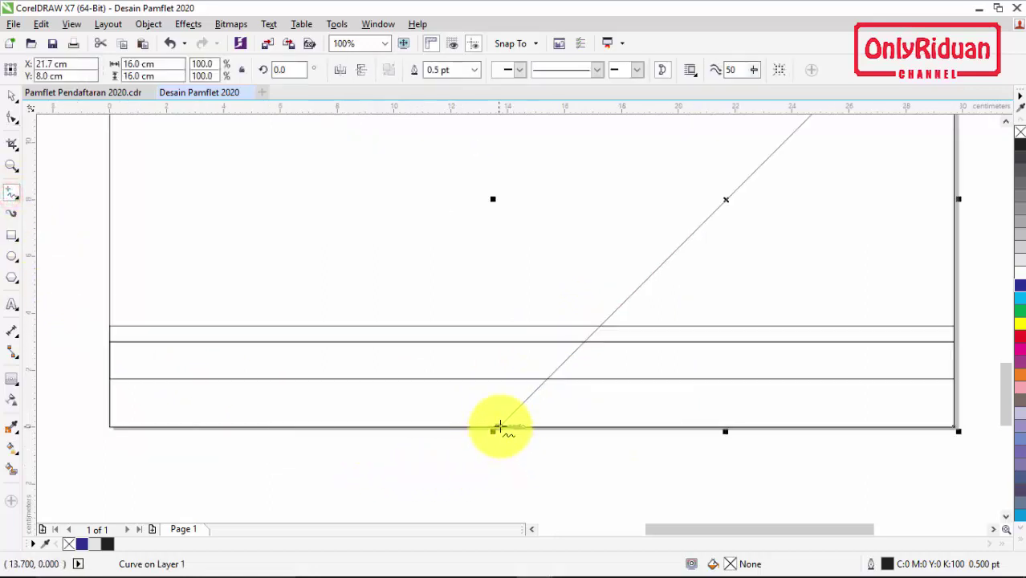
pyautogui.click(498, 426)
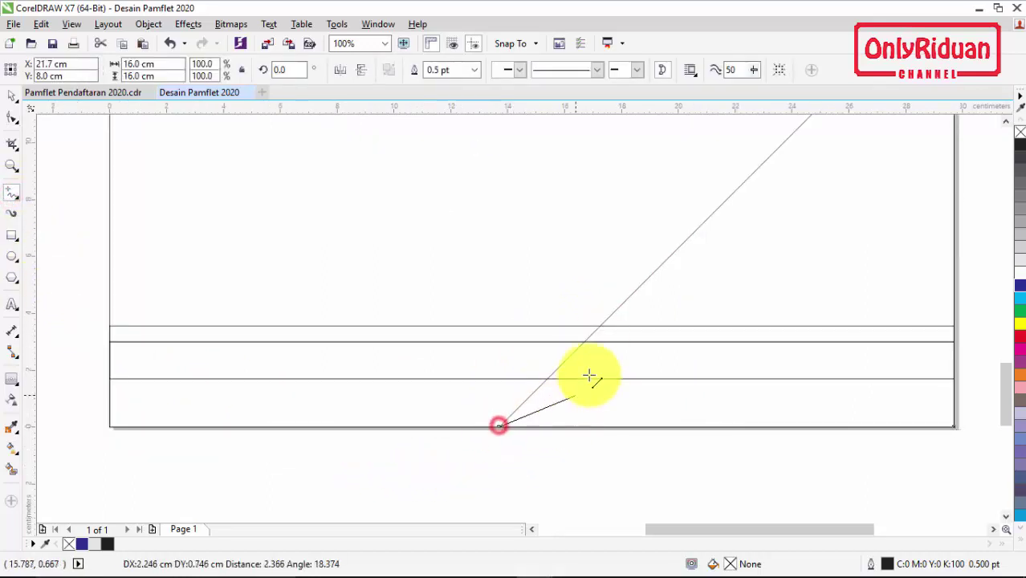
pyautogui.click(607, 320)
# Move the short diagonal line so its lower end sits at the page's lower-left corner
pyautogui.click(11, 93)
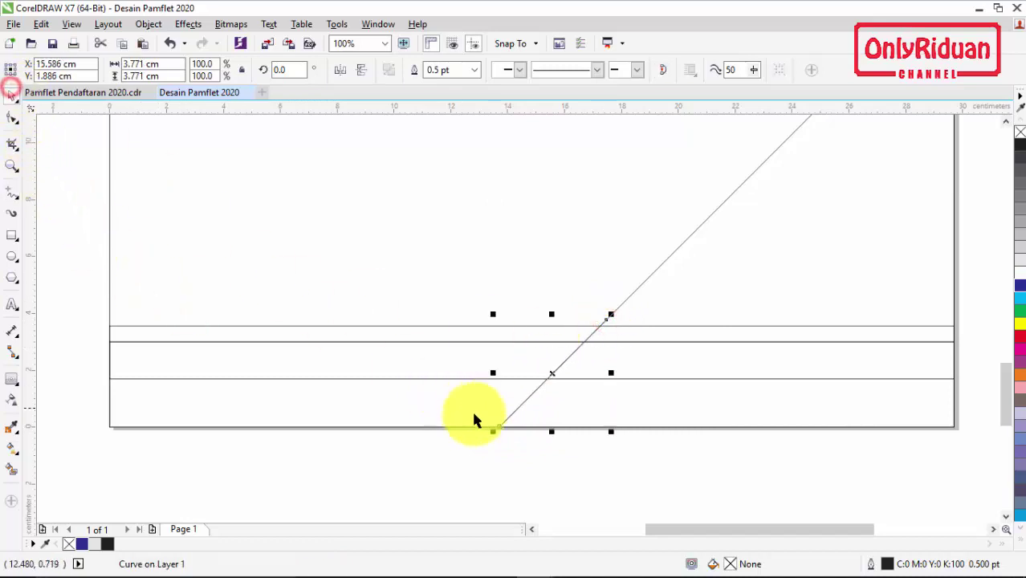
pyautogui.moveTo(498, 427); pyautogui.dragTo(112, 425)
pyautogui.click(177, 441)
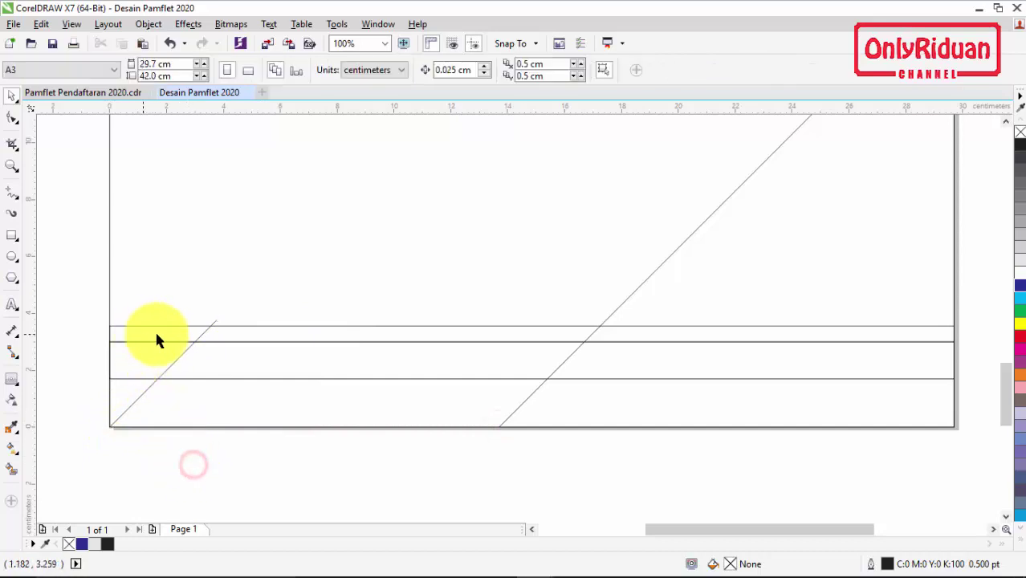
# Use Smart Fill with light grey (#E6E6E6) on the lowest strip's section right of the diagonal and the top strip's section between the diagonals
pyautogui.scroll(-1, 249, 325)
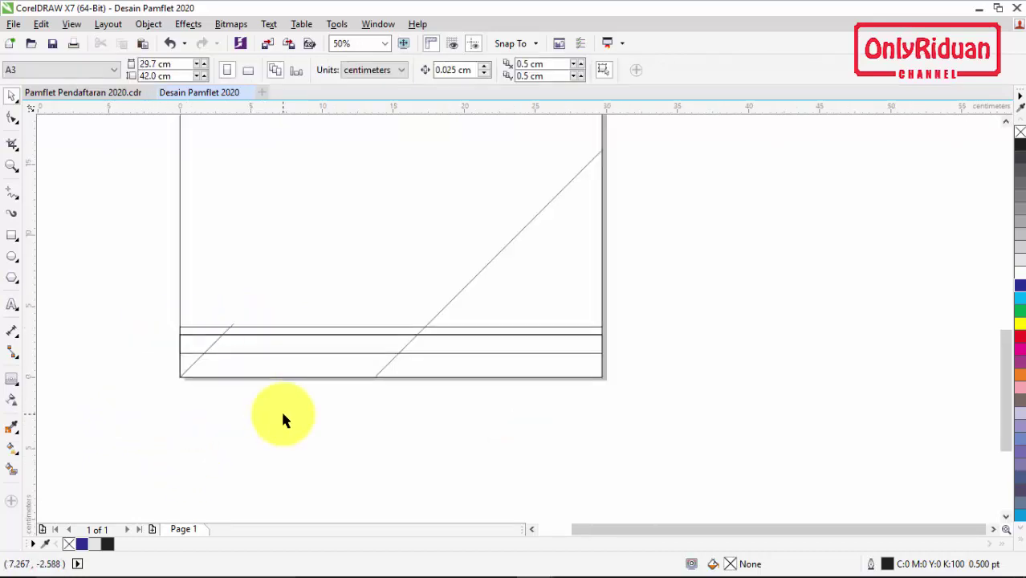
pyautogui.click(12, 475)
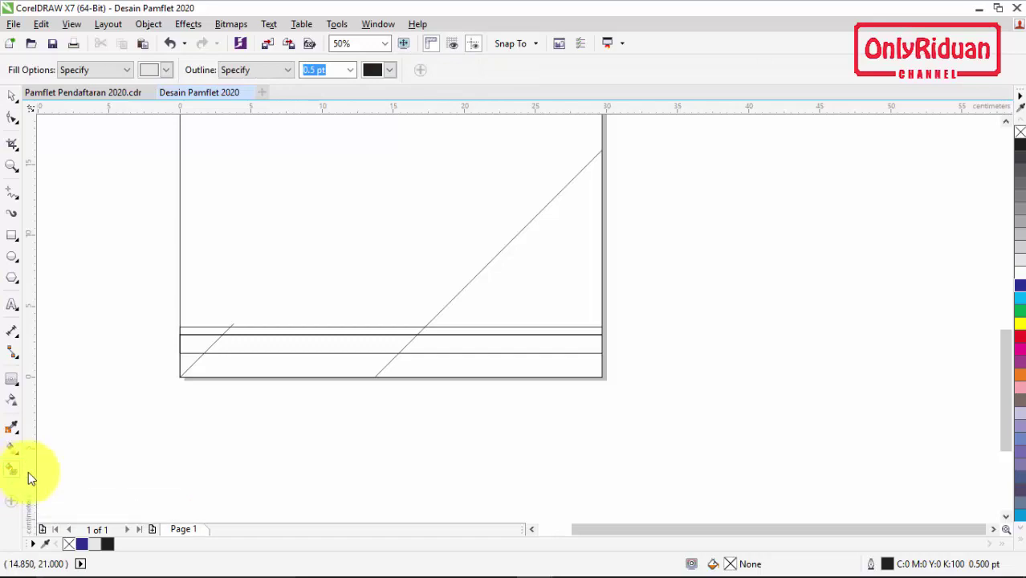
pyautogui.click(166, 70)
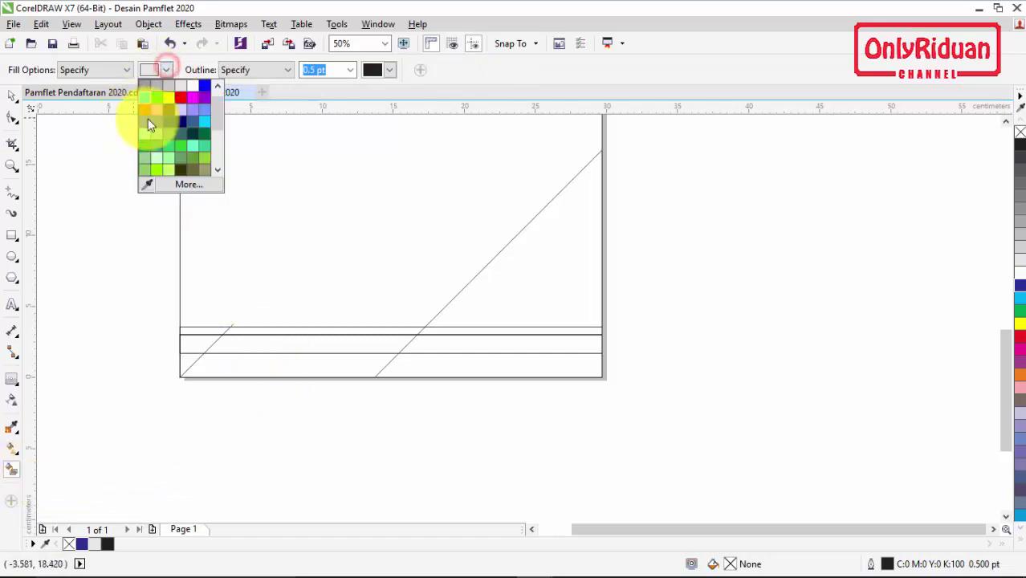
pyautogui.click(183, 85)
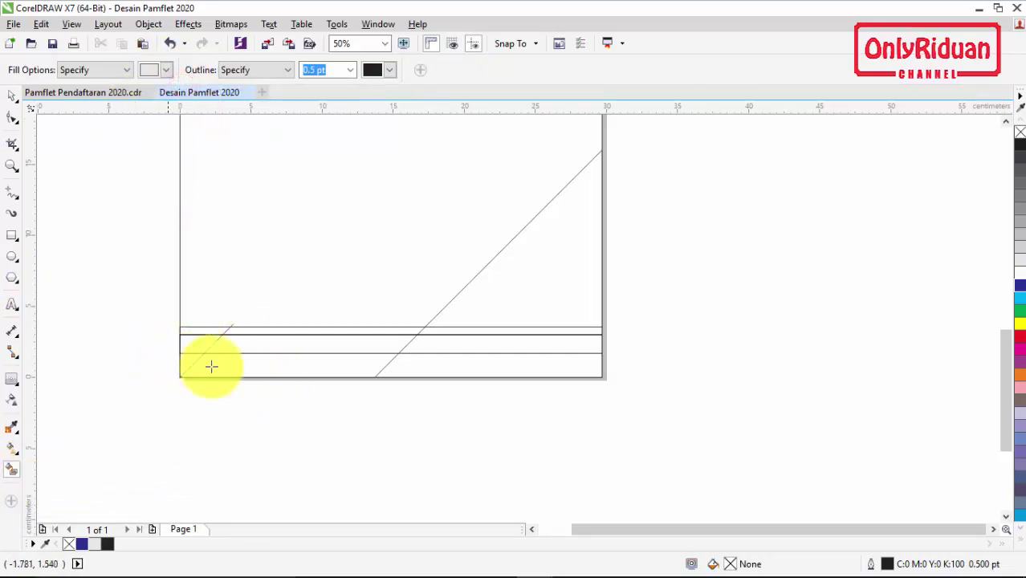
pyautogui.click(479, 367)
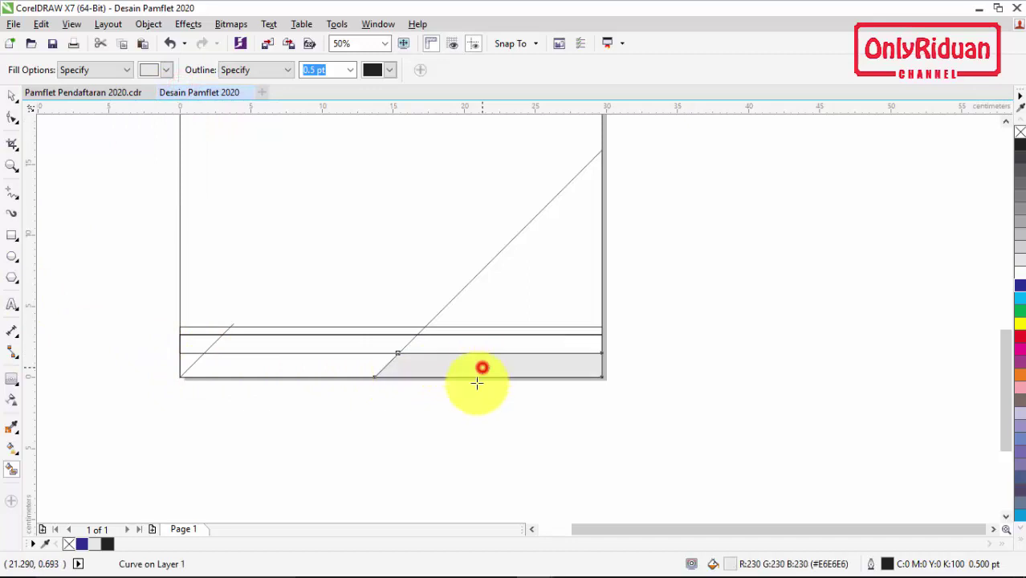
pyautogui.click(369, 330)
# Move the two light grey pieces out of the footer strips, and undo both moves
pyautogui.click(12, 95)
pyautogui.click(100, 277)
pyautogui.moveTo(438, 365); pyautogui.dragTo(484, 431)
pyautogui.moveTo(372, 336); pyautogui.dragTo(387, 290)
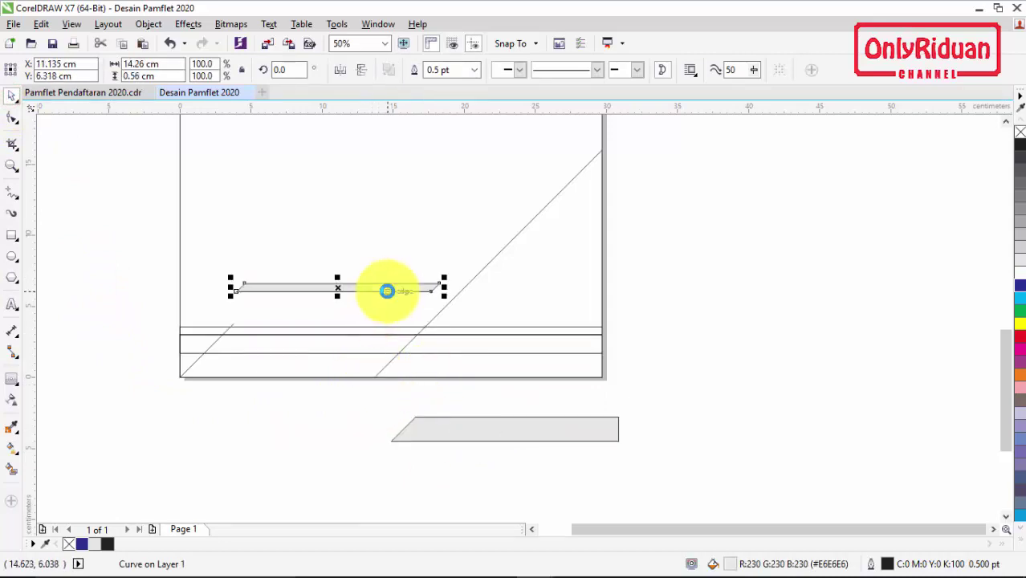
pyautogui.hotkey('ctrl', 'z')
pyautogui.hotkey('ctrl', 'z')
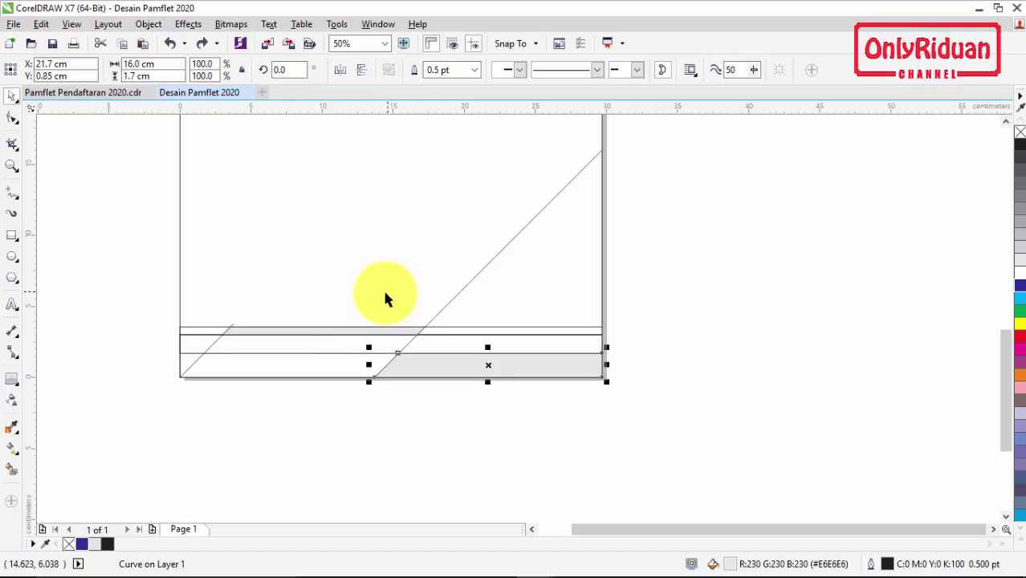
# Use Smart Fill with mid grey (#999999) on the top strip's left end and the middle strip's section right of the long diagonal
pyautogui.click(12, 471)
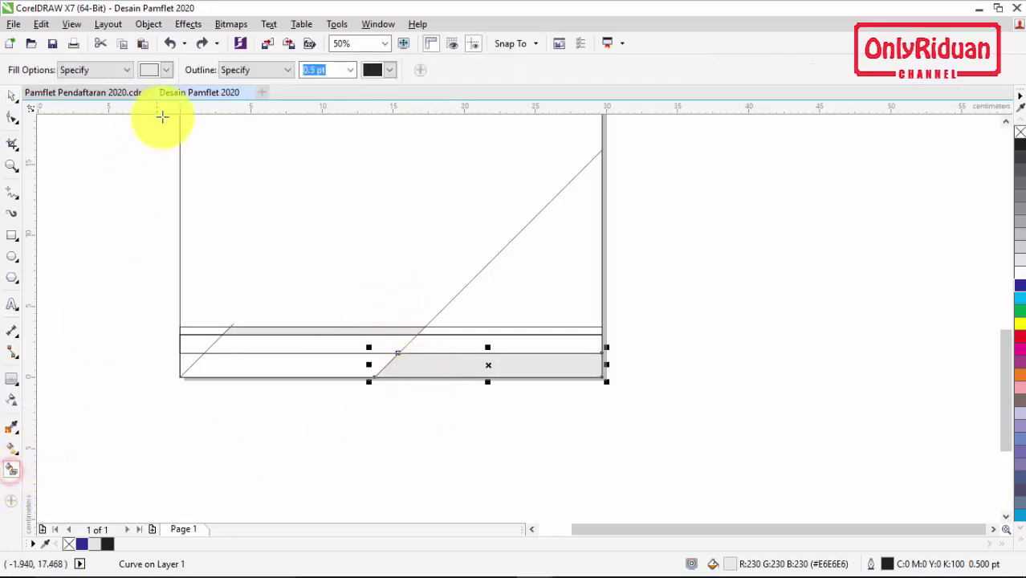
pyautogui.click(171, 71)
pyautogui.click(143, 85)
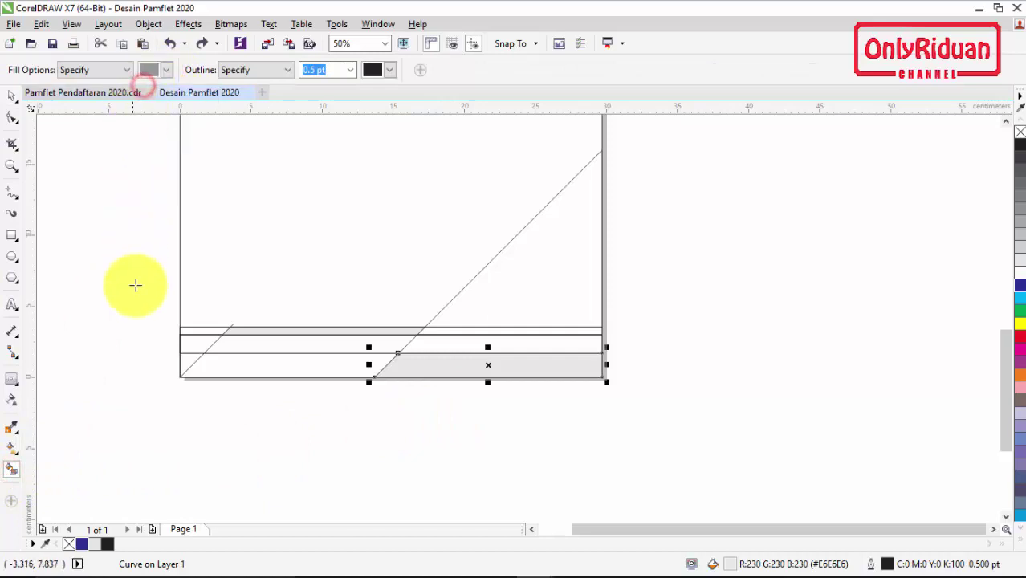
pyautogui.click(212, 331)
pyautogui.click(449, 346)
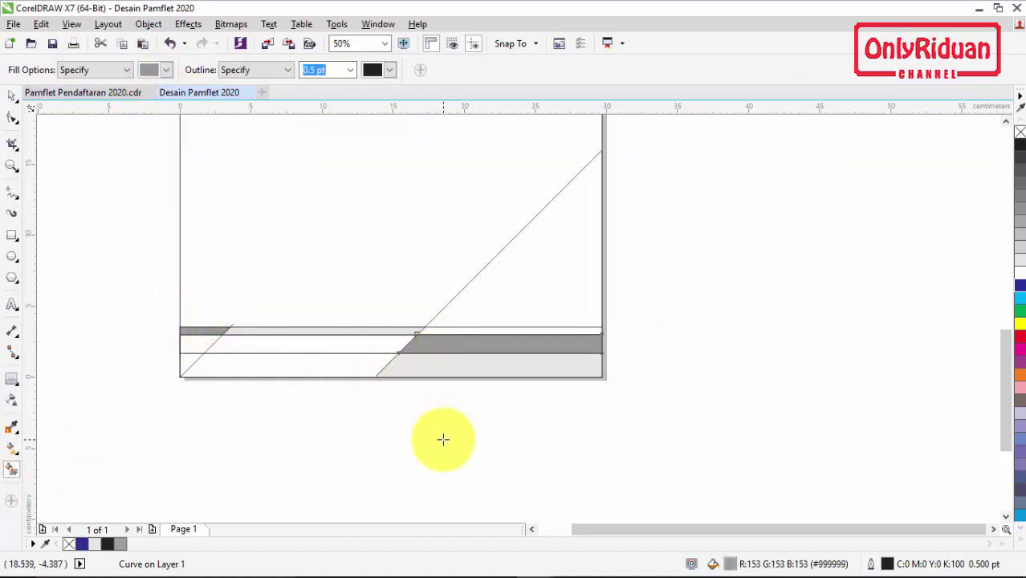
# Delete the short diagonal line and the original unfilled rectangles of the middle and top footer strips
pyautogui.click(12, 96)
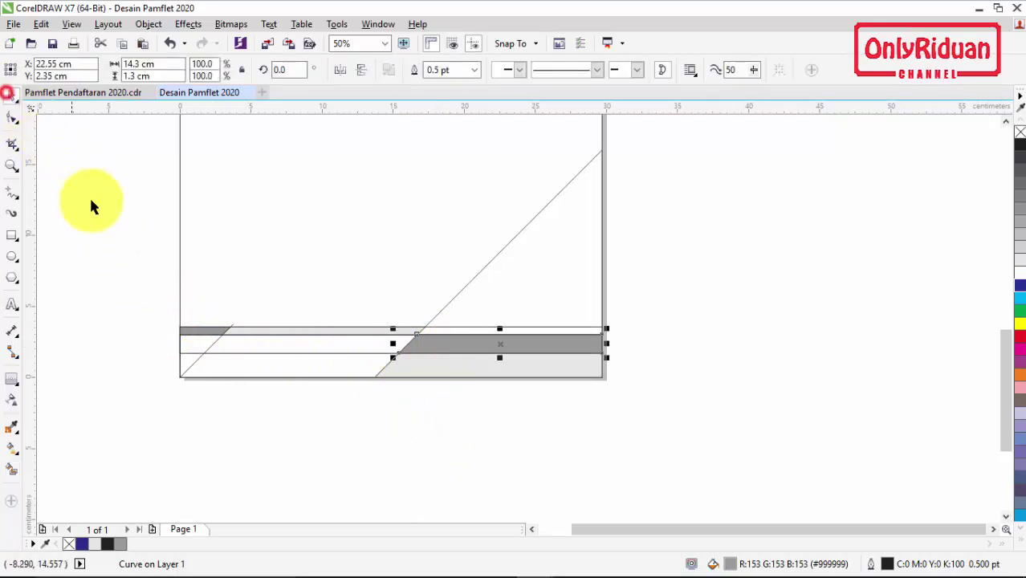
pyautogui.click(99, 209)
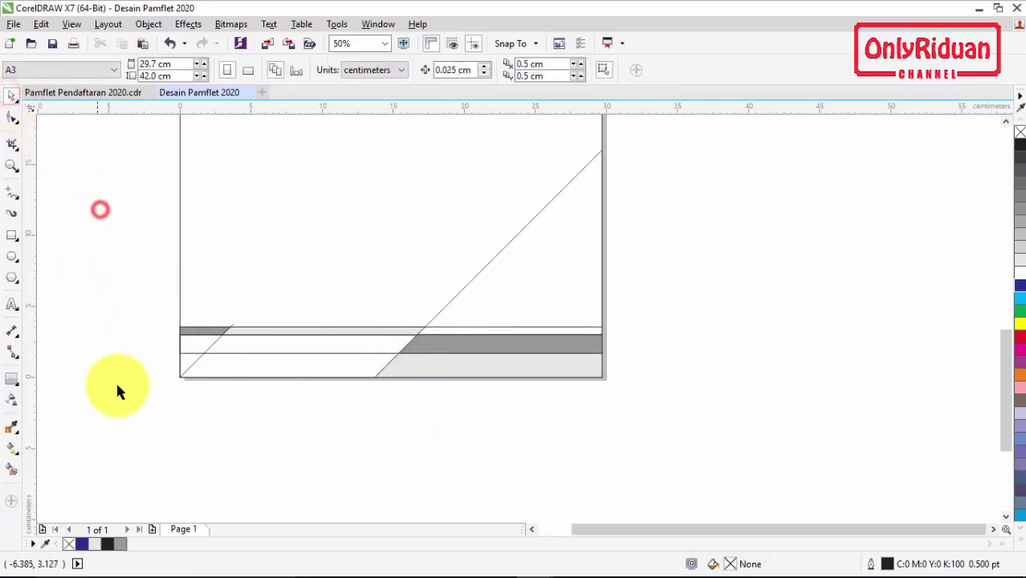
pyautogui.click(231, 331)
pyautogui.press('Delete')
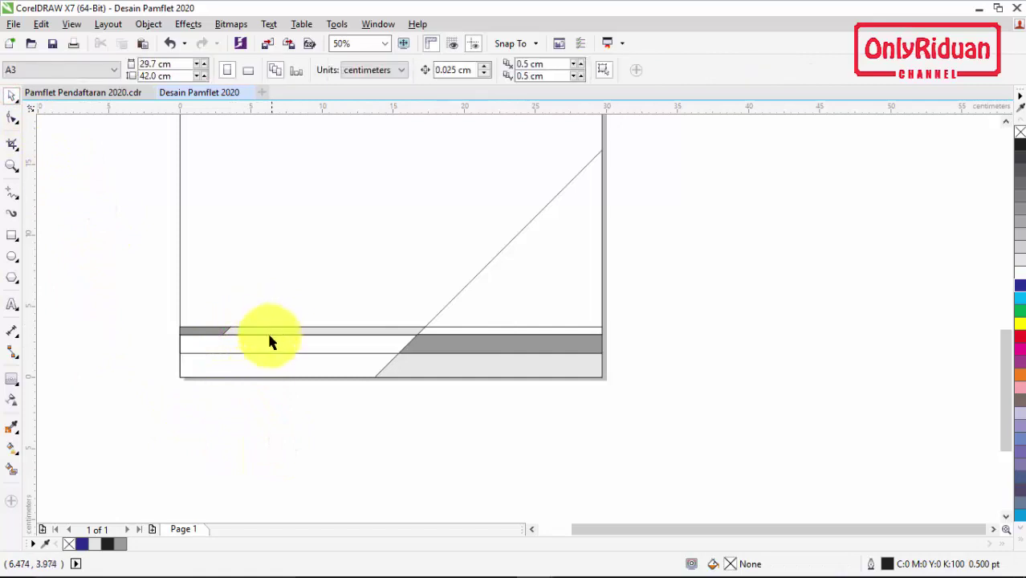
pyautogui.click(276, 351)
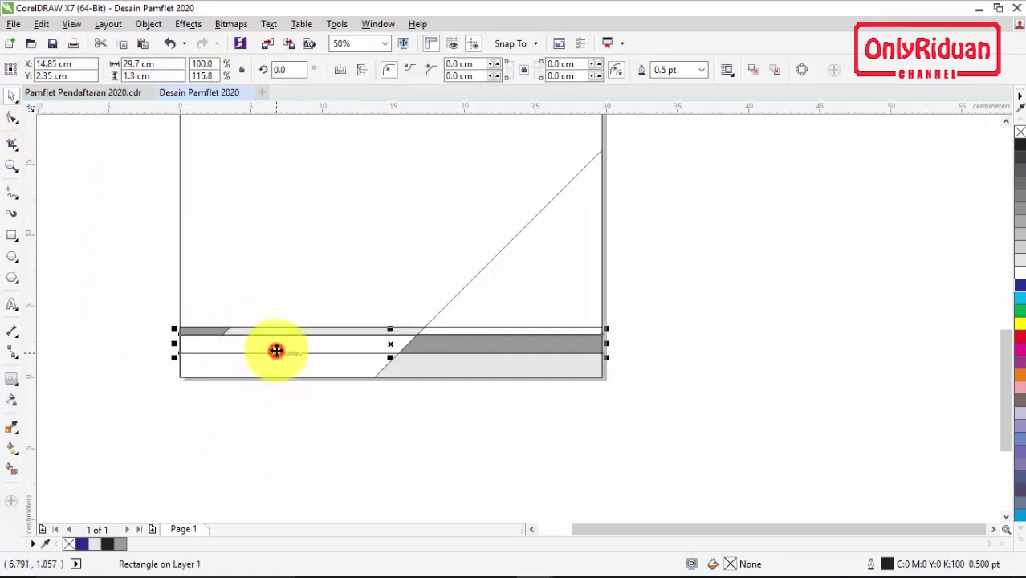
pyautogui.press('Delete')
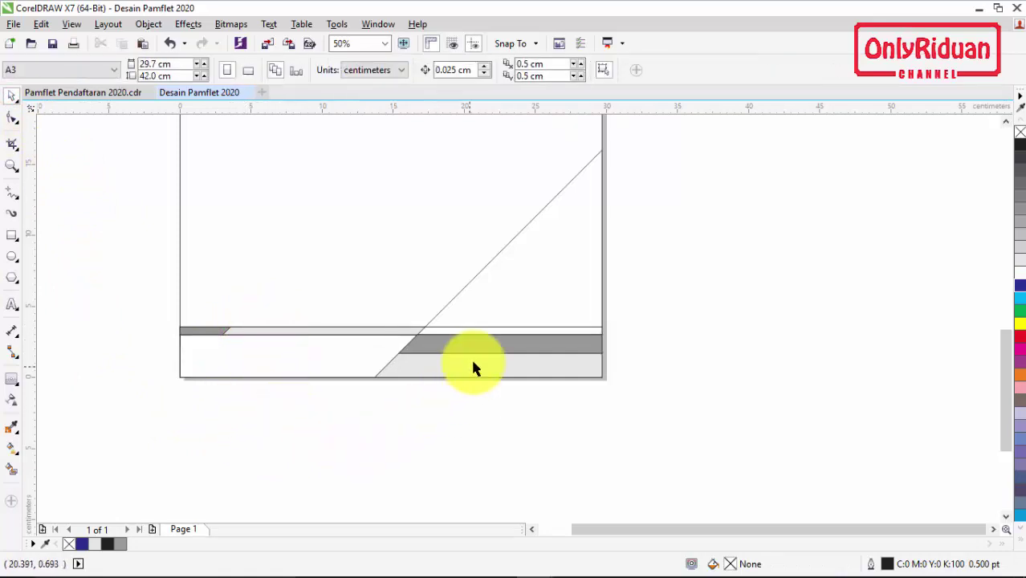
pyautogui.click(477, 337)
pyautogui.click(650, 358)
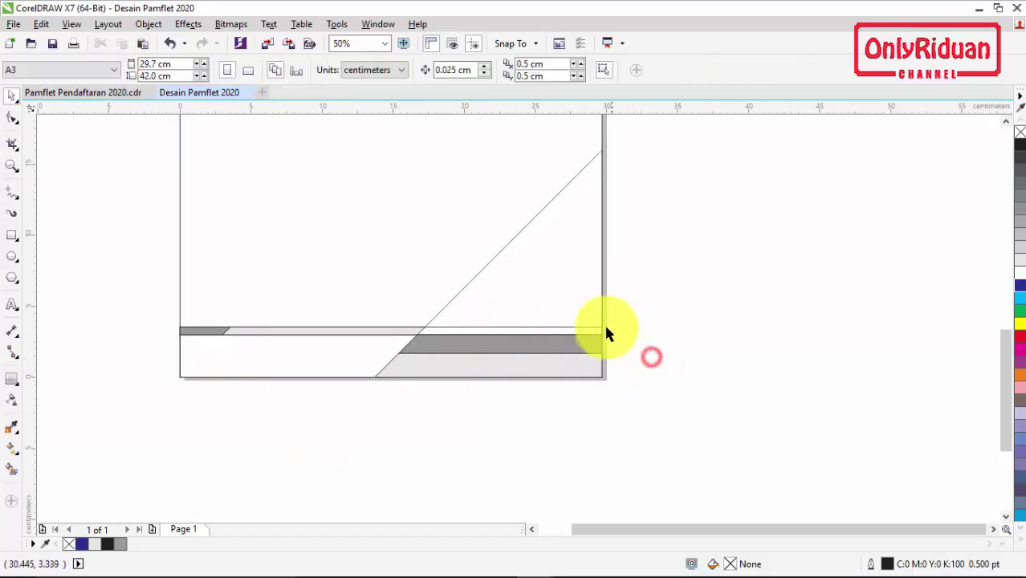
pyautogui.click(599, 329)
pyautogui.press('Delete')
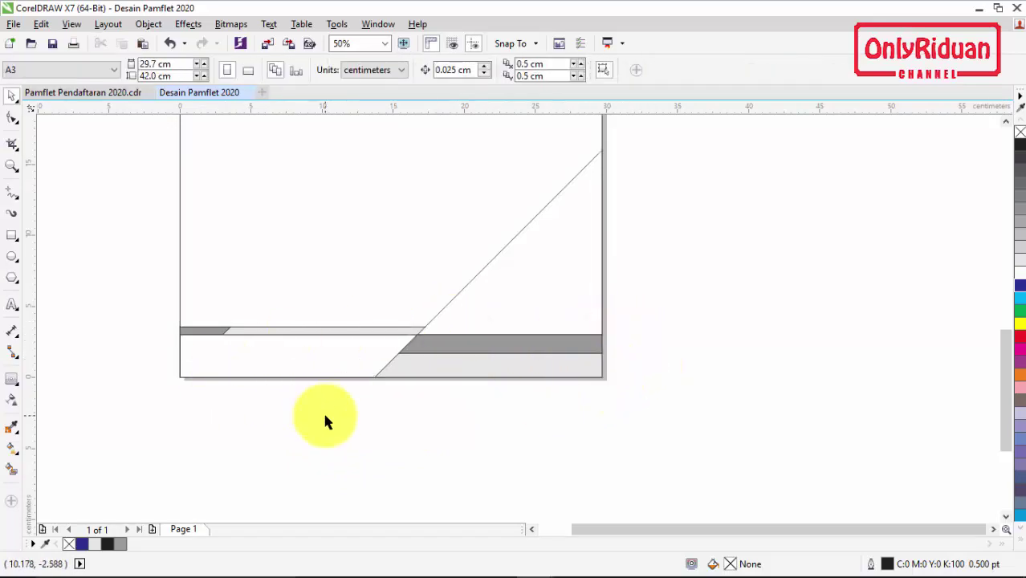
# Use Smart Fill with black on the large triangle above the strips and the white footer area left of the diagonal
pyautogui.click(12, 470)
pyautogui.click(166, 70)
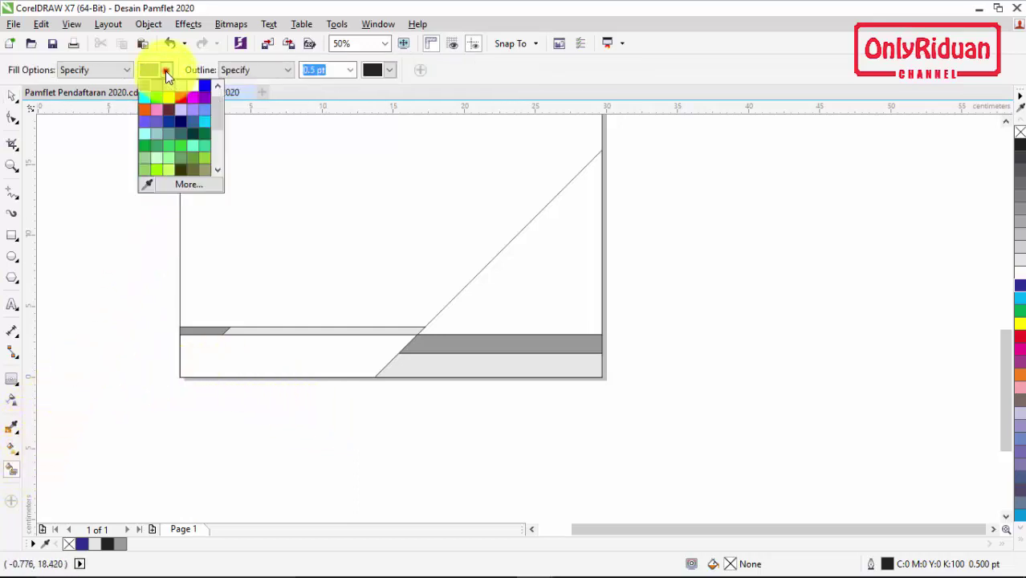
pyautogui.scroll(1, 210, 112)
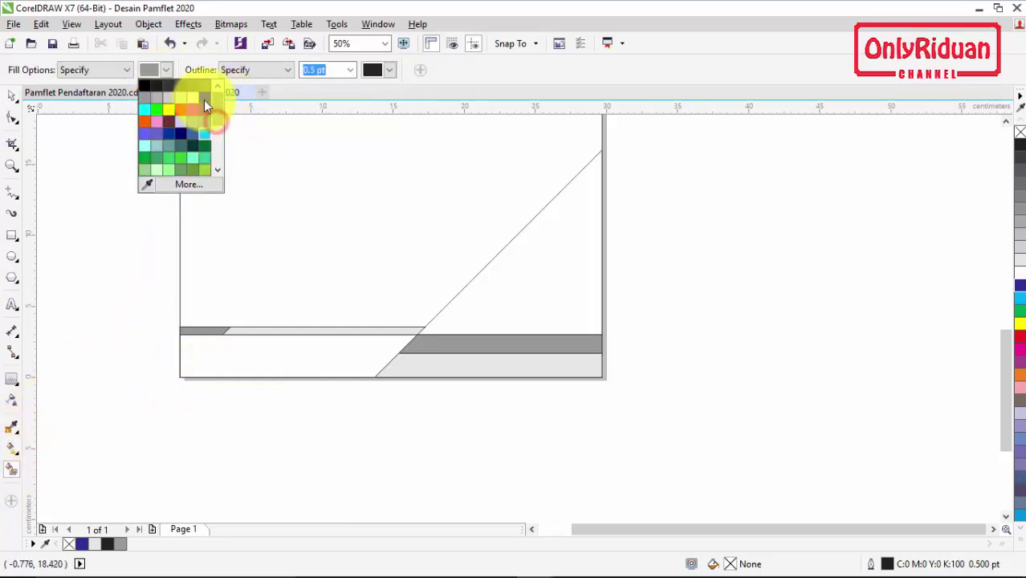
pyautogui.click(145, 84)
pyautogui.click(522, 280)
pyautogui.click(332, 350)
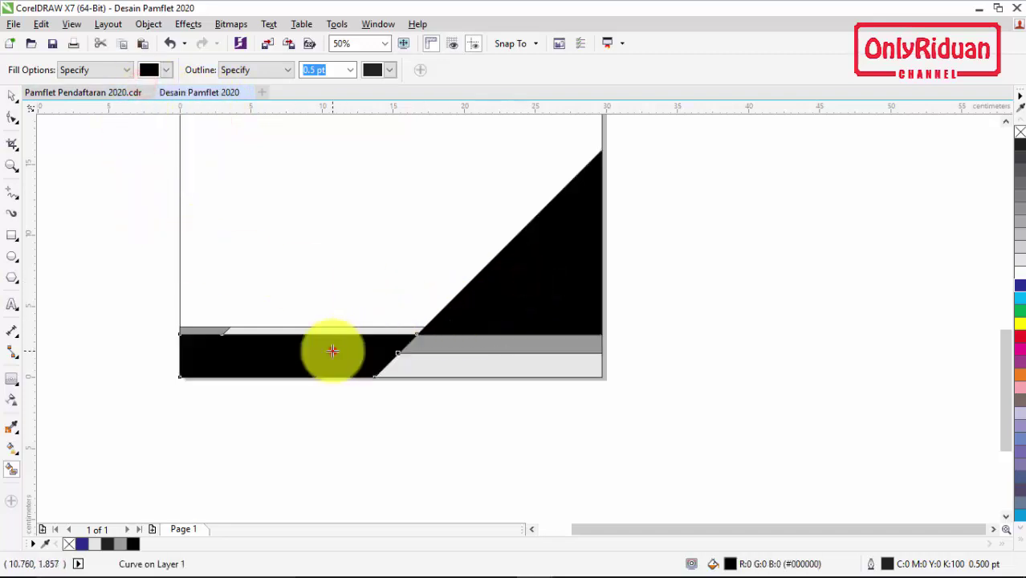
# Select all the footer shapes together and set their outline width to None
pyautogui.scroll(-1, 345, 297)
pyautogui.scroll(1, 340, 283)
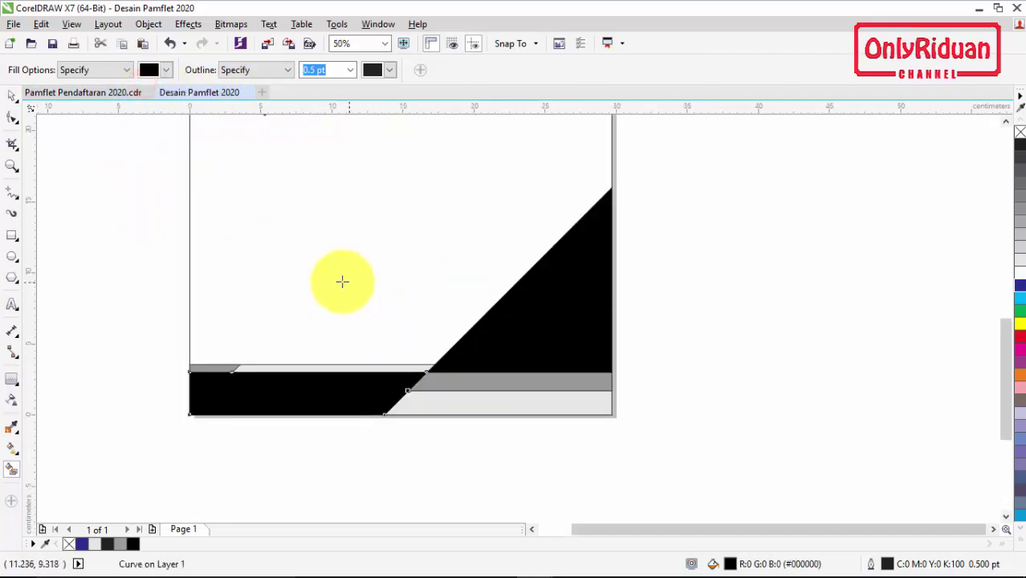
pyautogui.click(12, 96)
pyautogui.click(113, 185)
pyautogui.moveTo(130, 130); pyautogui.dragTo(651, 454)
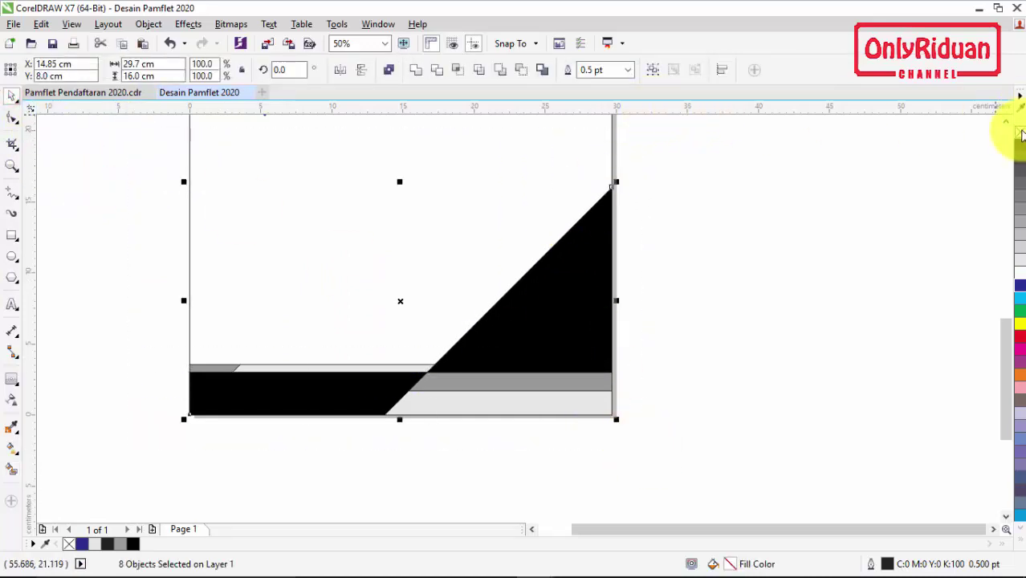
pyautogui.click(628, 71)
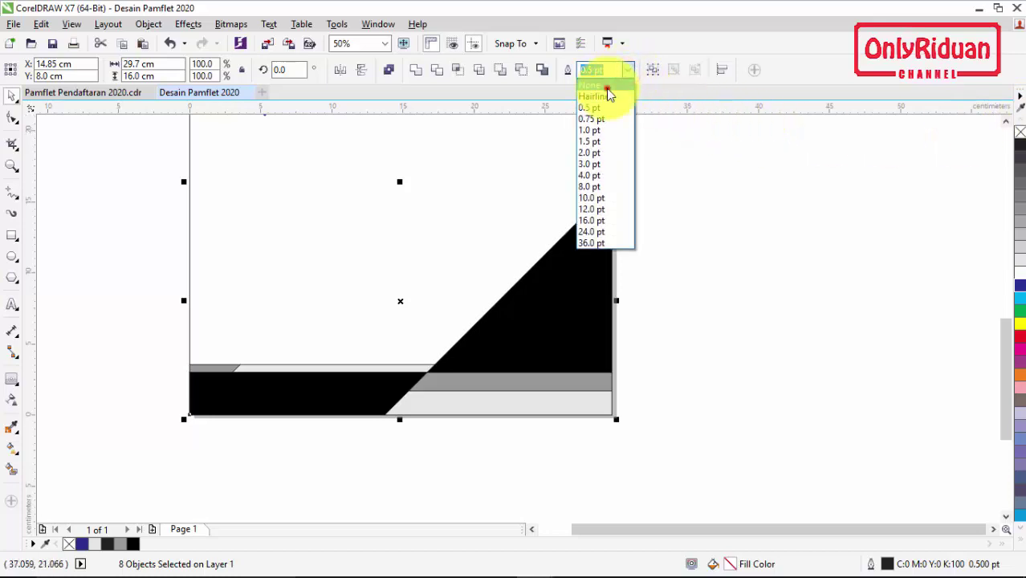
pyautogui.click(594, 85)
pyautogui.click(671, 225)
# Draw a circle about 13.8 cm in diameter over the grey area, centred above the blue frame's lower corner
pyautogui.scroll(-2, 369, 292)
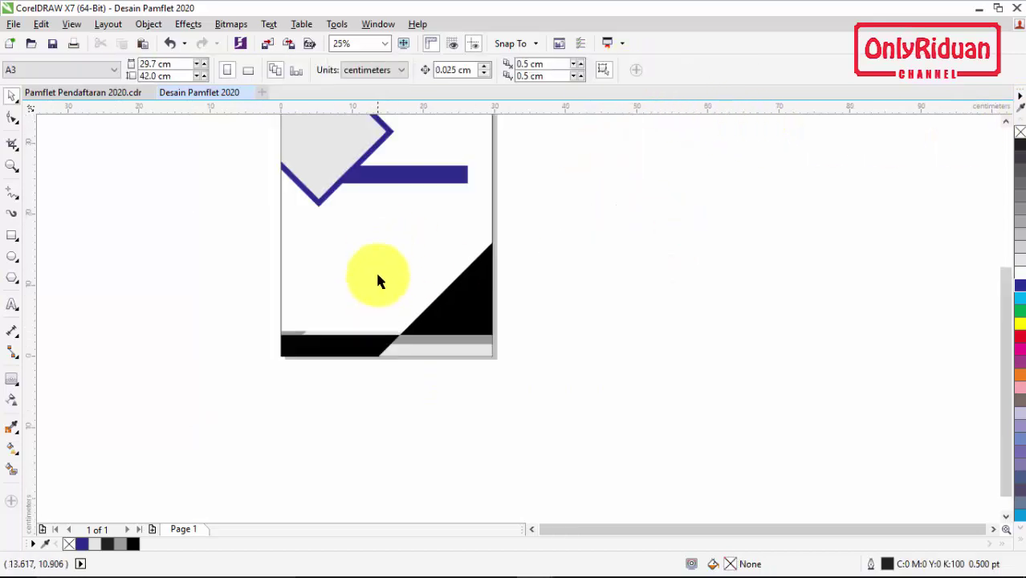
pyautogui.scroll(2, 378, 277)
pyautogui.scroll(-2, 377, 277)
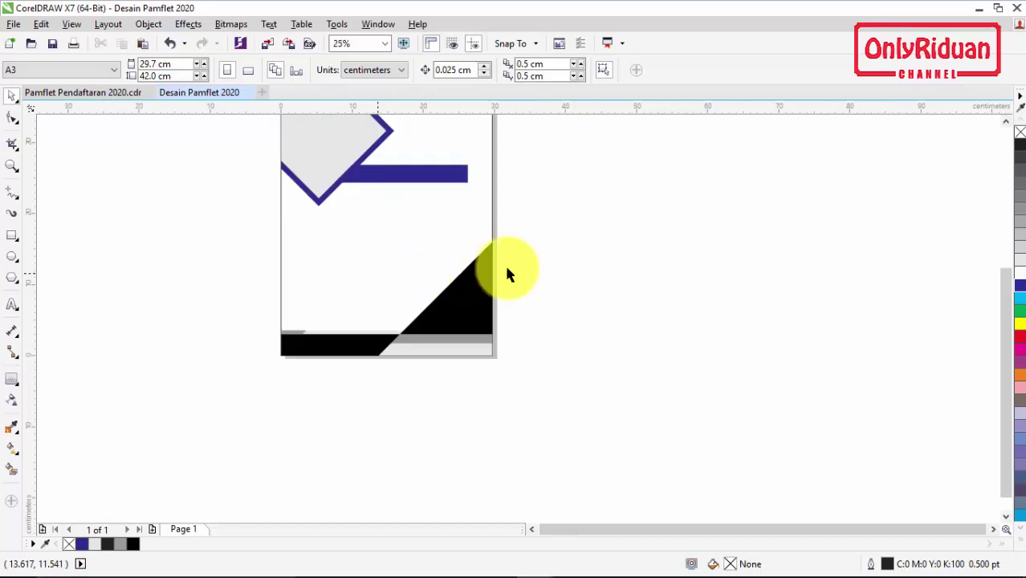
pyautogui.click(1006, 121)
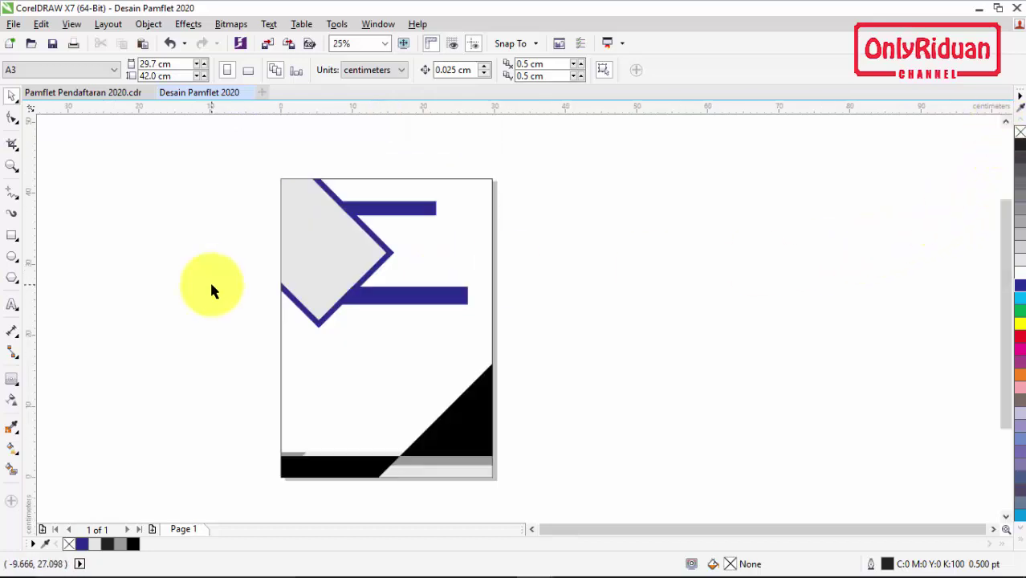
pyautogui.scroll(2, 210, 279)
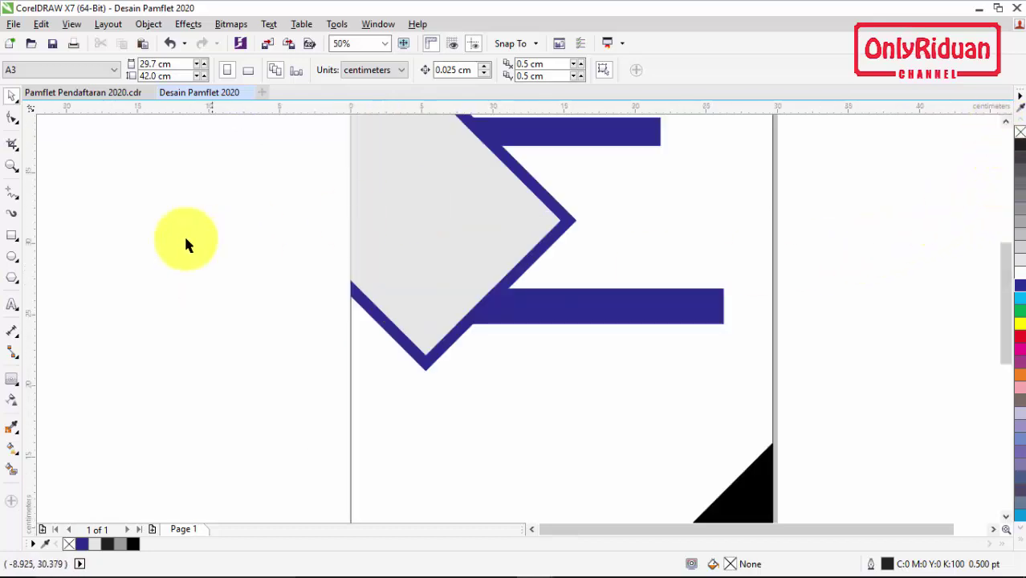
pyautogui.click(12, 257)
pyautogui.moveTo(144, 194); pyautogui.dragTo(306, 355)
pyautogui.moveTo(225, 274); pyautogui.dragTo(421, 274)
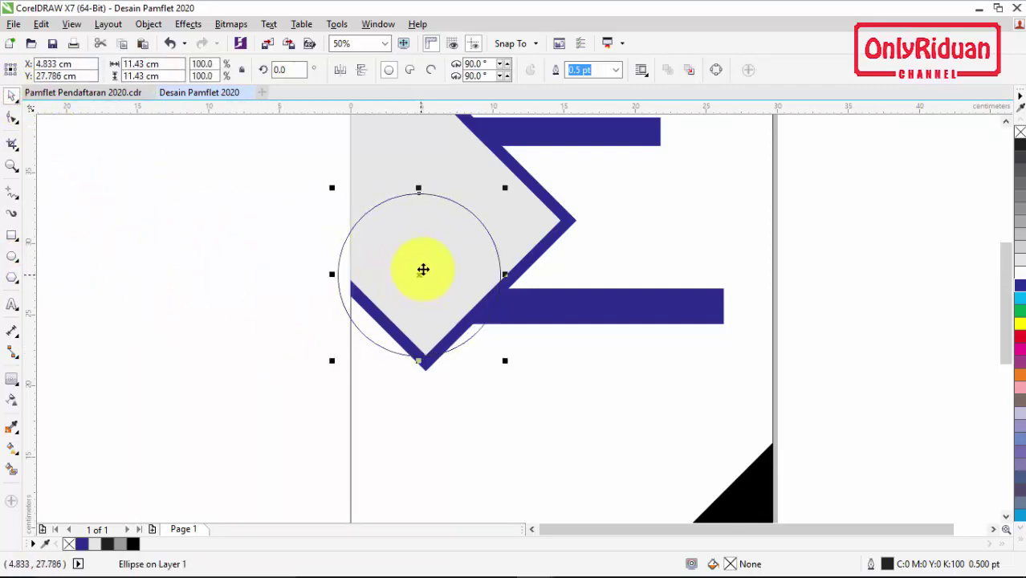
pyautogui.moveTo(505, 187); pyautogui.dragTo(539, 154)
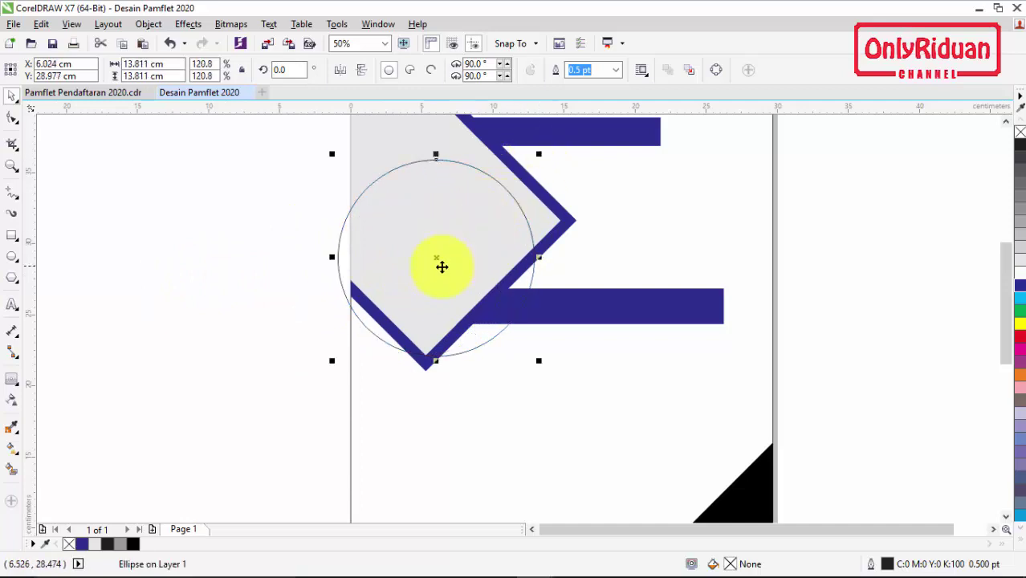
pyautogui.moveTo(435, 255); pyautogui.dragTo(426, 258)
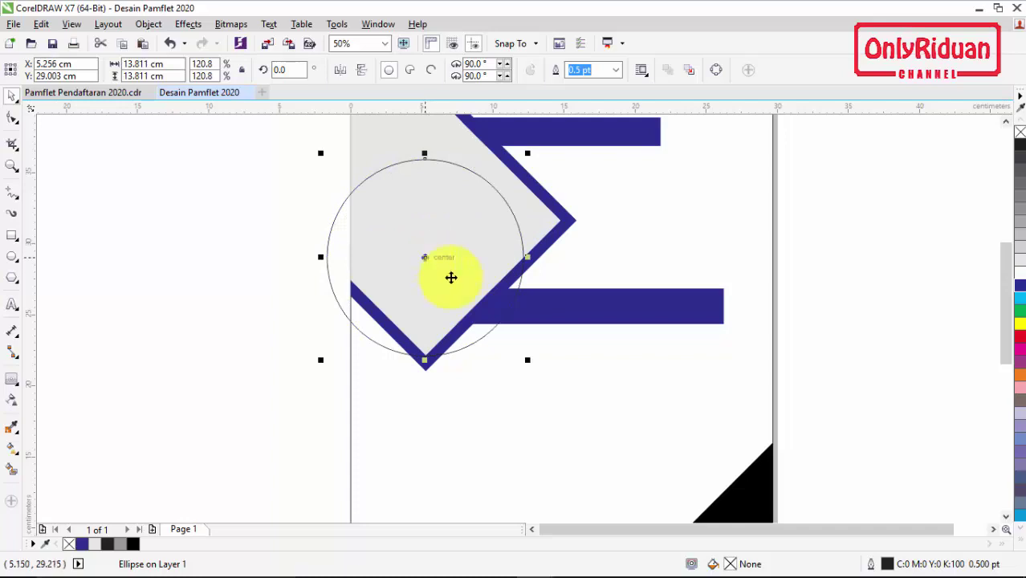
# Fill the circle with yellow and remove its outline
pyautogui.click(1018, 324)
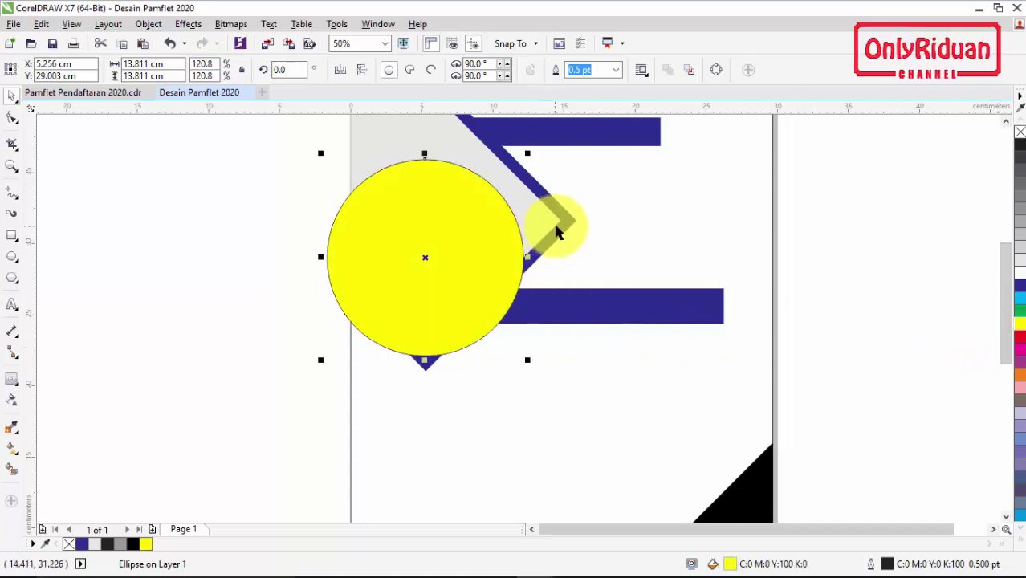
pyautogui.click(1006, 122)
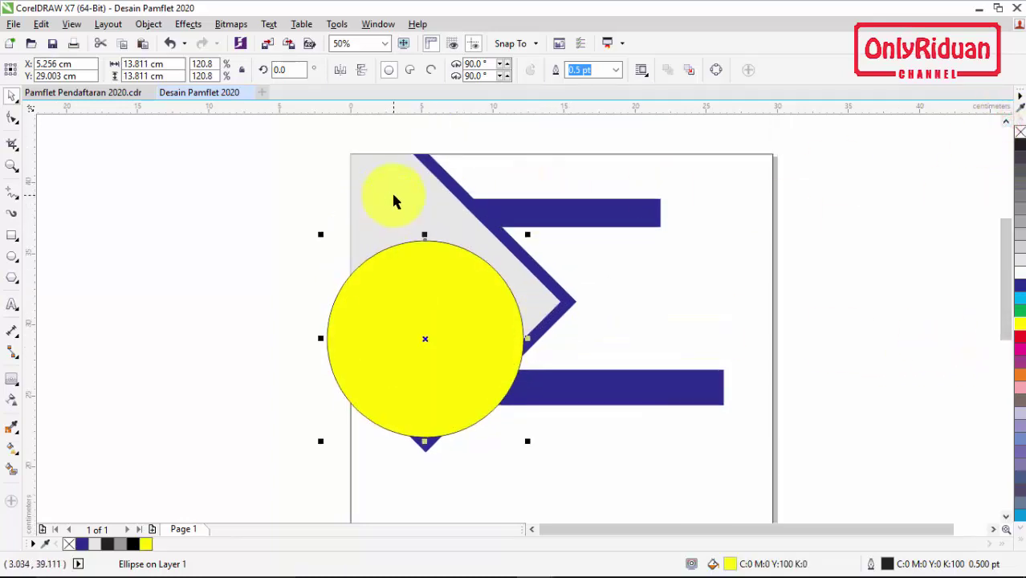
pyautogui.click(393, 199)
pyautogui.click(242, 175)
pyautogui.click(403, 316)
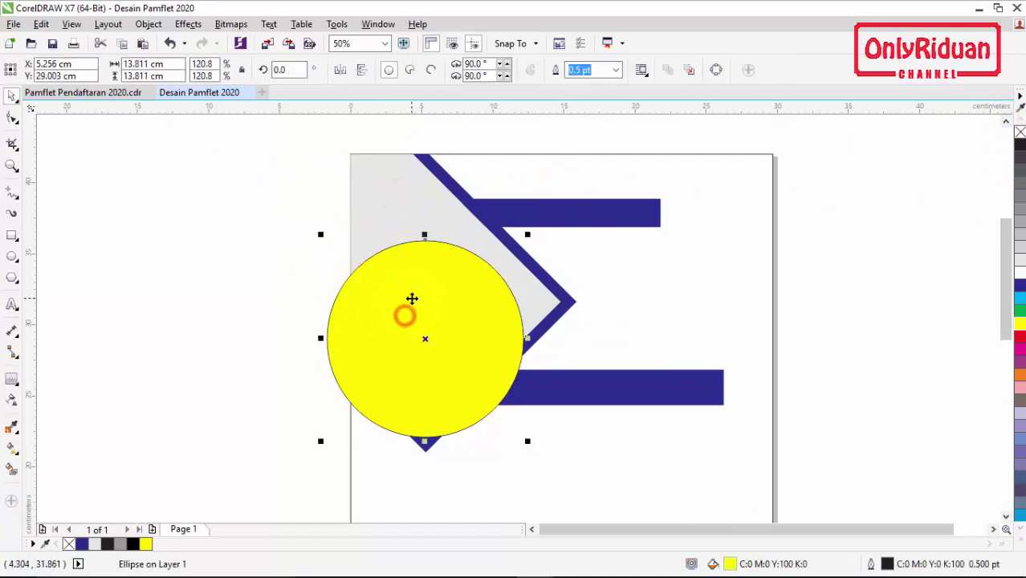
pyautogui.rightClick(68, 543)
pyautogui.click(142, 330)
# PowerClip the yellow circle inside the grey area of the blue frame
pyautogui.click(451, 297)
pyautogui.rightClick(451, 293)
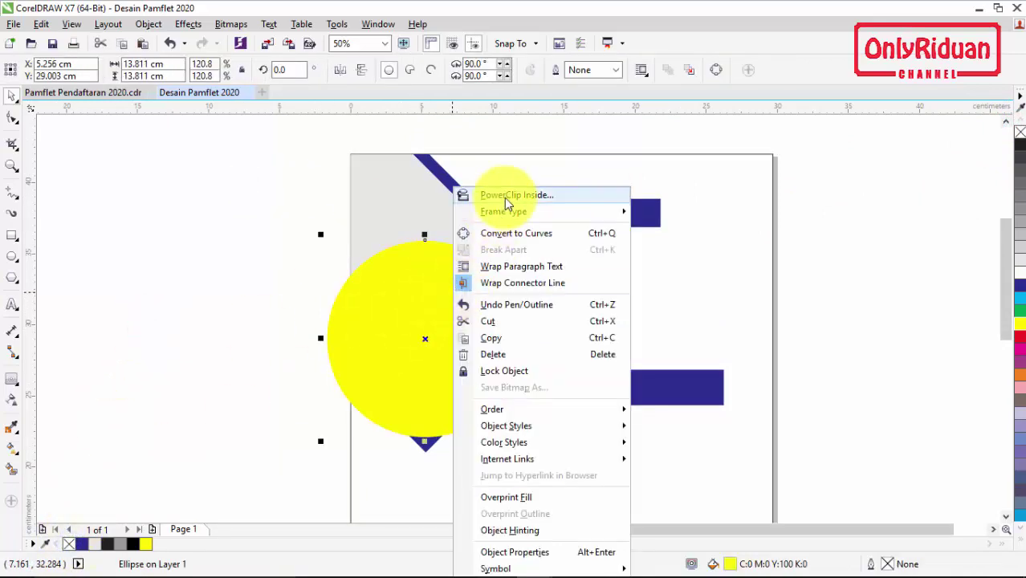
pyautogui.click(504, 196)
pyautogui.click(366, 202)
pyautogui.click(274, 225)
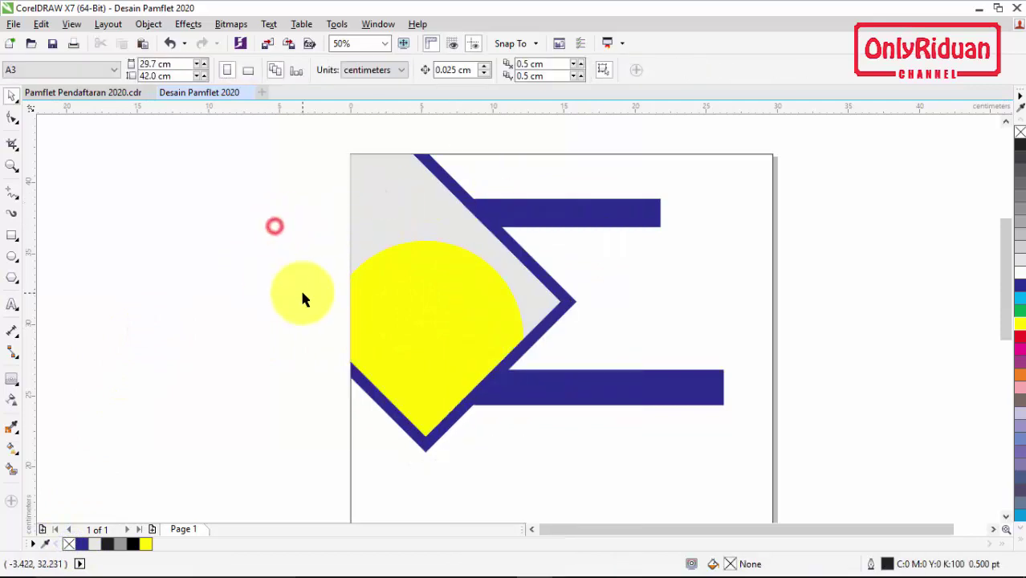
# Check the finished Pamflet Pendaftaran 2020 design, and beside the page in Desain Pamflet 2020 draw a square about 2.6 cm wide rotated 45 degrees
pyautogui.scroll(-1, 299, 287)
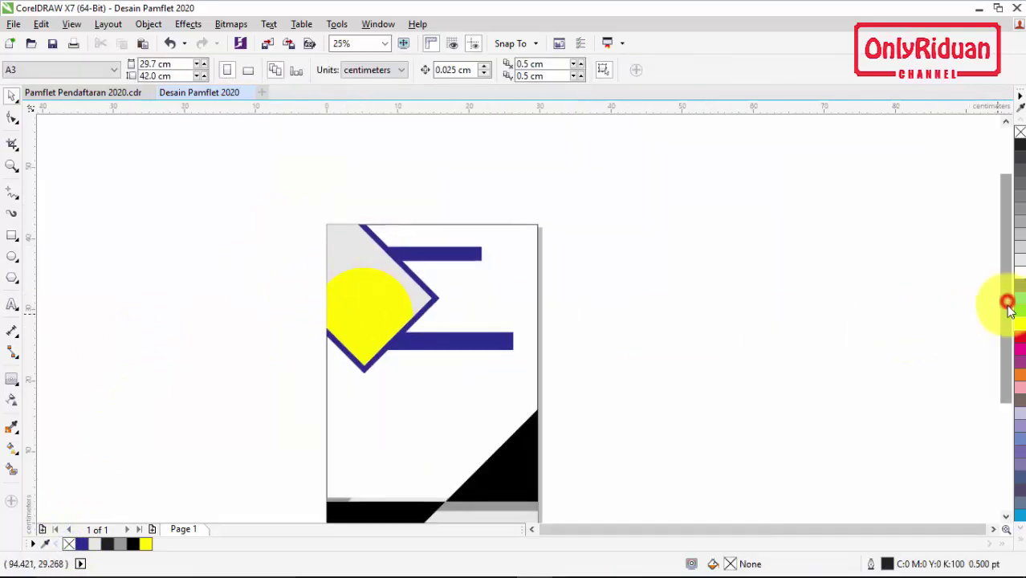
pyautogui.moveTo(1008, 298); pyautogui.dragTo(1009, 343)
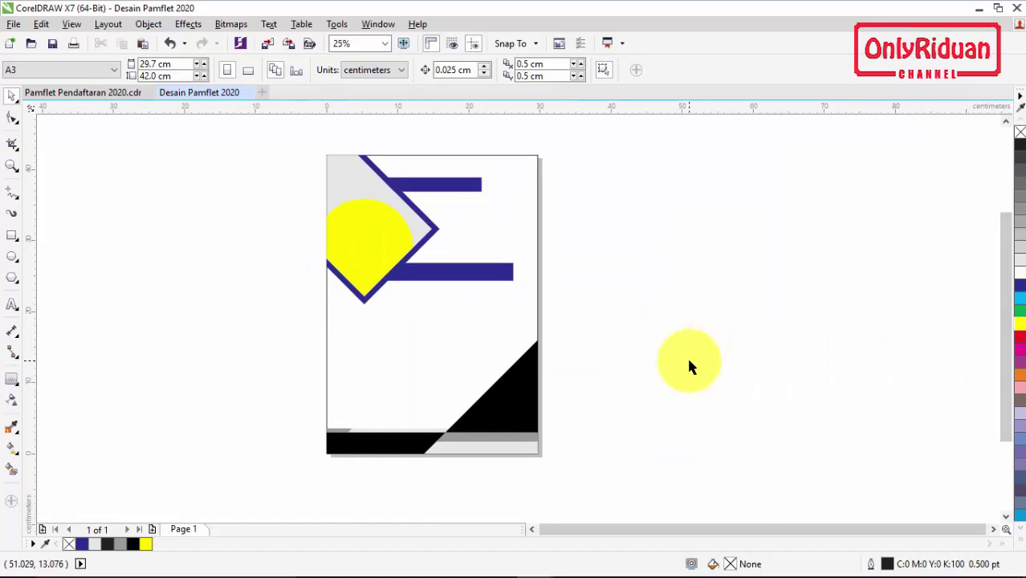
pyautogui.click(88, 92)
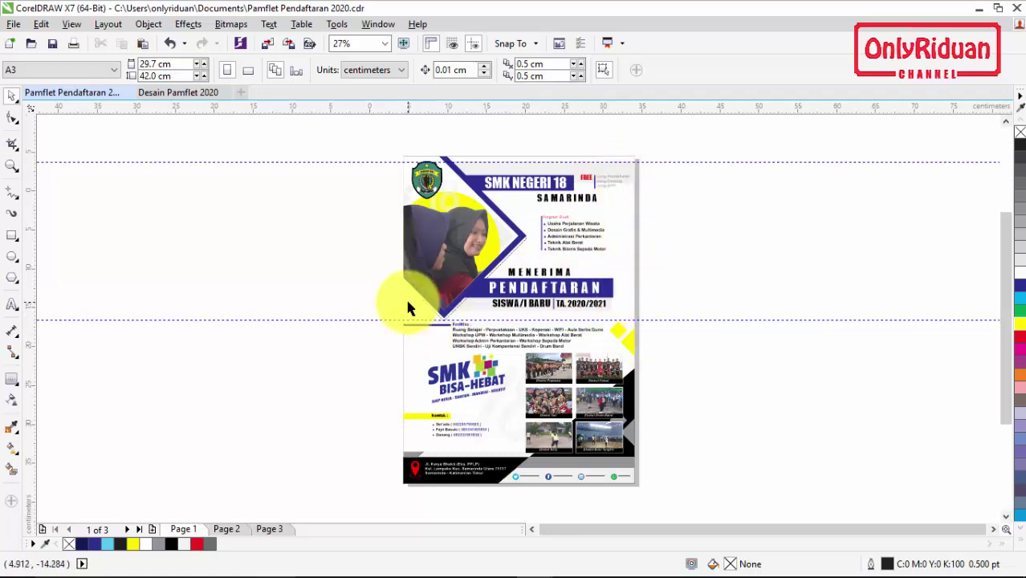
pyautogui.click(169, 93)
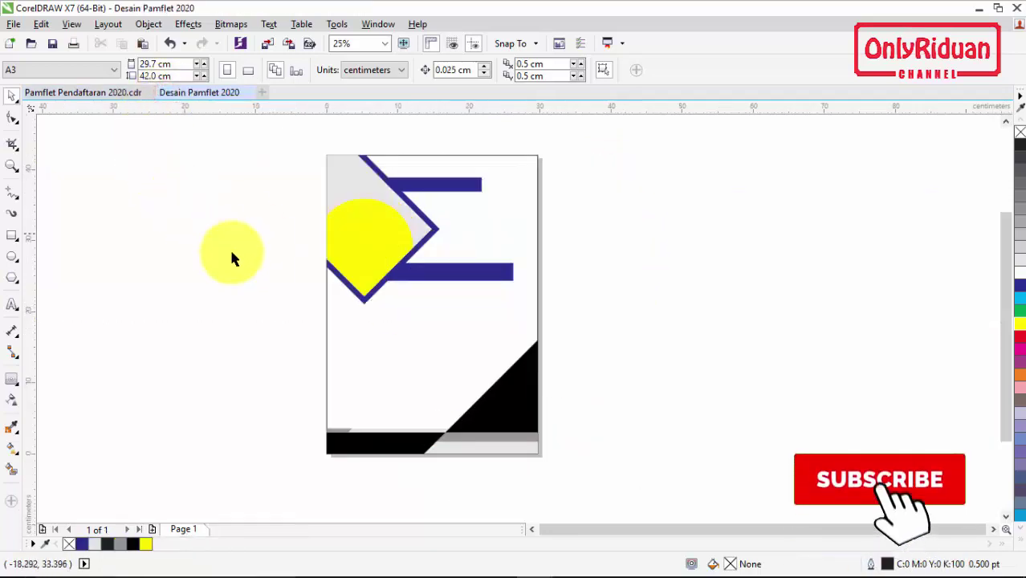
pyautogui.click(12, 236)
pyautogui.moveTo(229, 302); pyautogui.dragTo(249, 320)
pyautogui.scroll(1, 250, 320)
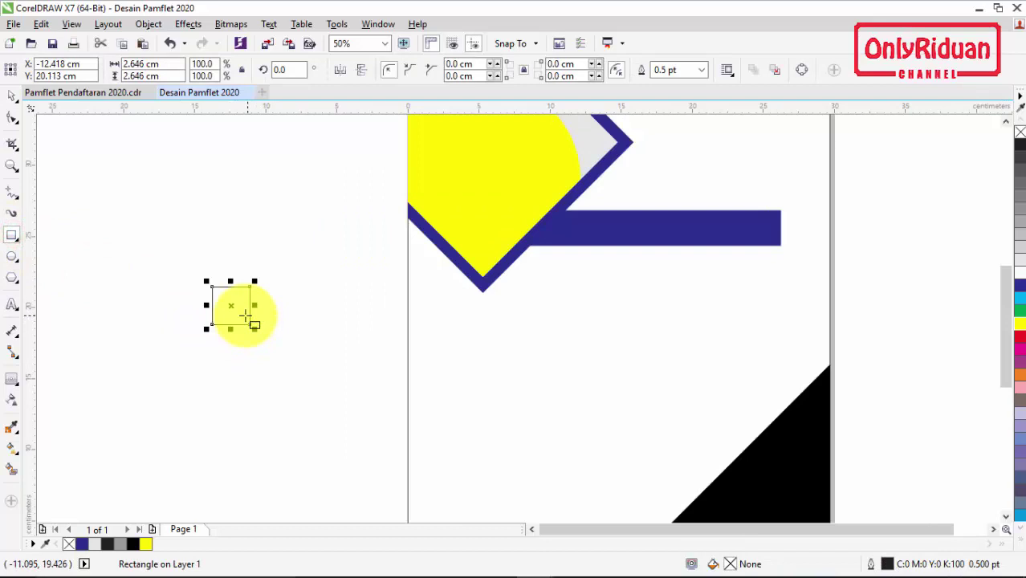
pyautogui.click(294, 70)
pyautogui.write('45')
pyautogui.press('Return')
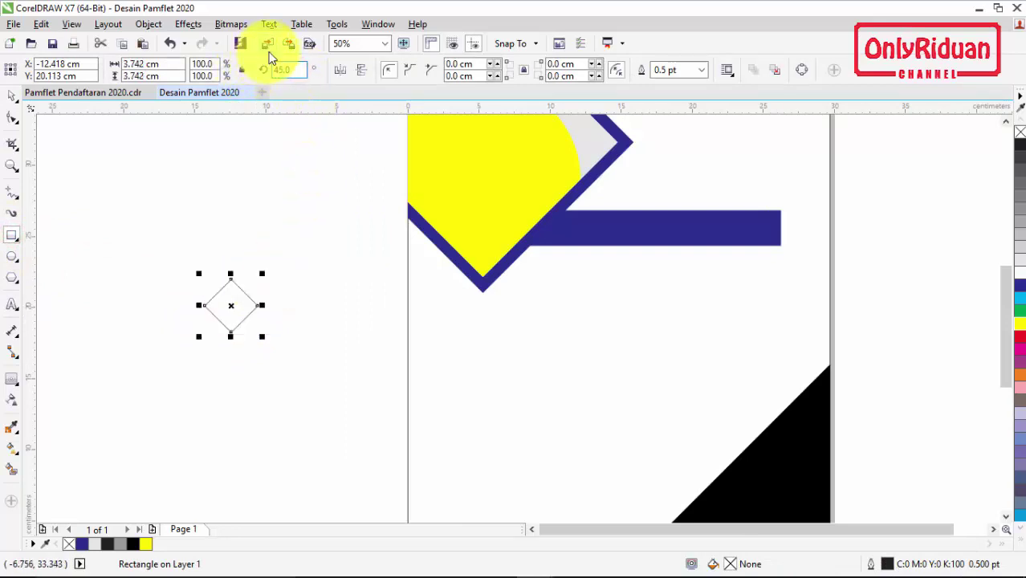
# Make a copy of the diamond scaled to about 68.4% and place it just off the larger diamond's upper-left edge
pyautogui.click(13, 94)
pyautogui.moveTo(230, 305); pyautogui.dragTo(292, 297)
pyautogui.moveTo(323, 265); pyautogui.dragTo(308, 272)
pyautogui.scroll(2, 293, 344)
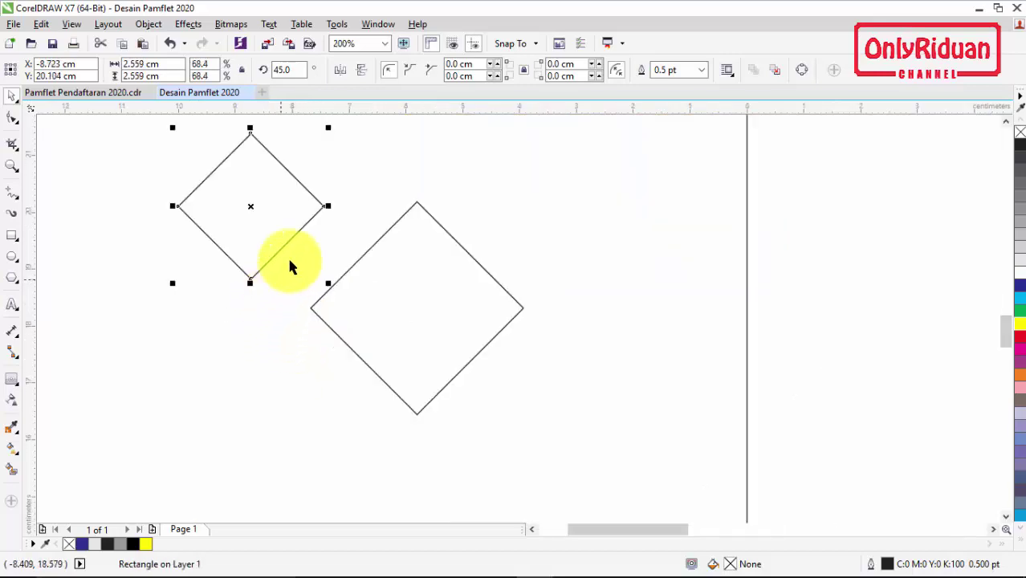
pyautogui.moveTo(250, 214); pyautogui.dragTo(293, 223)
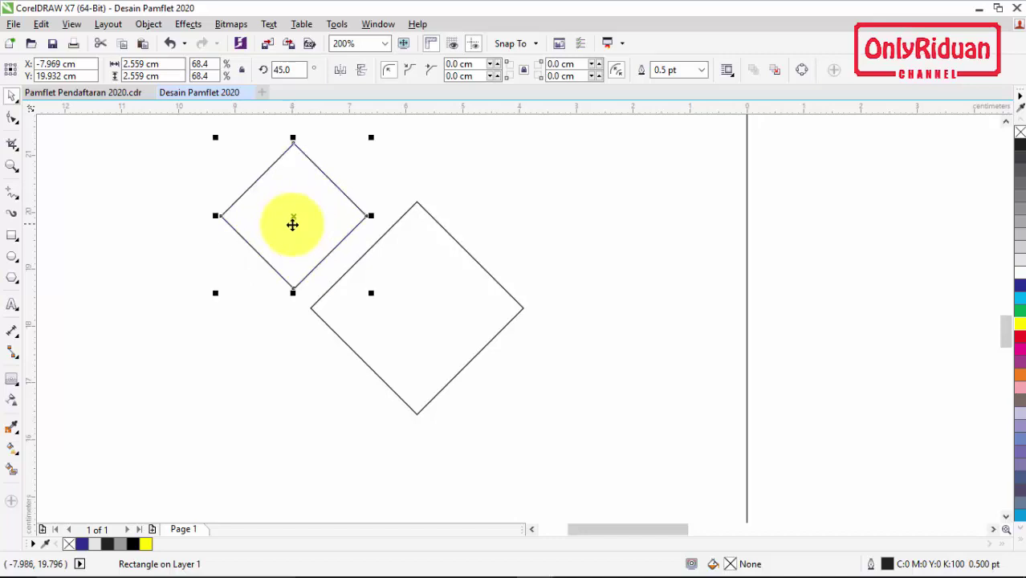
# Duplicate the pair of diamonds beside the page, fill one pair with yellow and remove its outline
pyautogui.scroll(-2, 293, 241)
pyautogui.moveTo(210, 177); pyautogui.dragTo(318, 259)
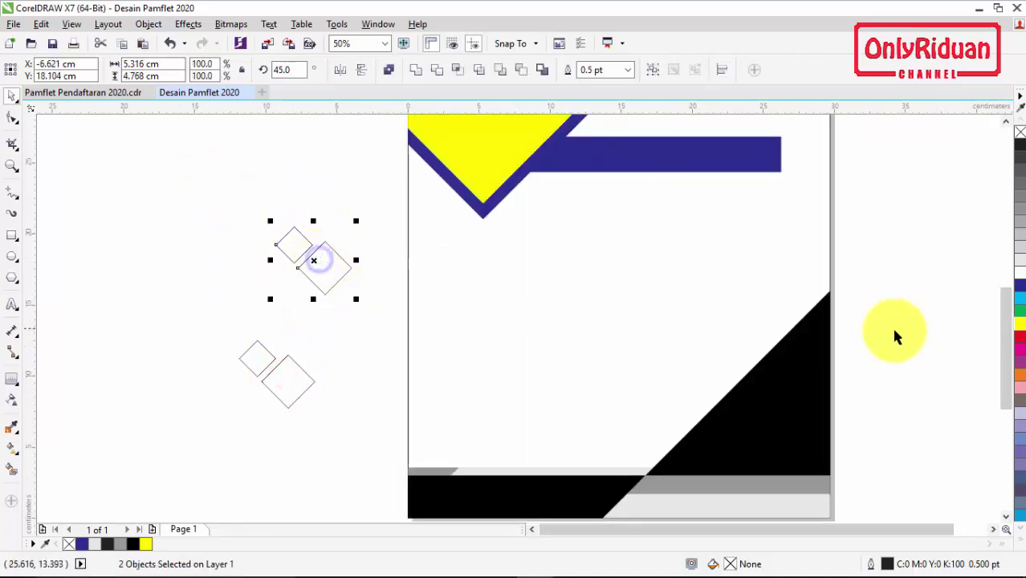
pyautogui.click(1019, 324)
pyautogui.rightClick(1019, 132)
# Place the yellow diamonds across the page's right edge above the black triangle and PowerClip them inside the page background
pyautogui.moveTo(314, 262); pyautogui.dragTo(820, 256)
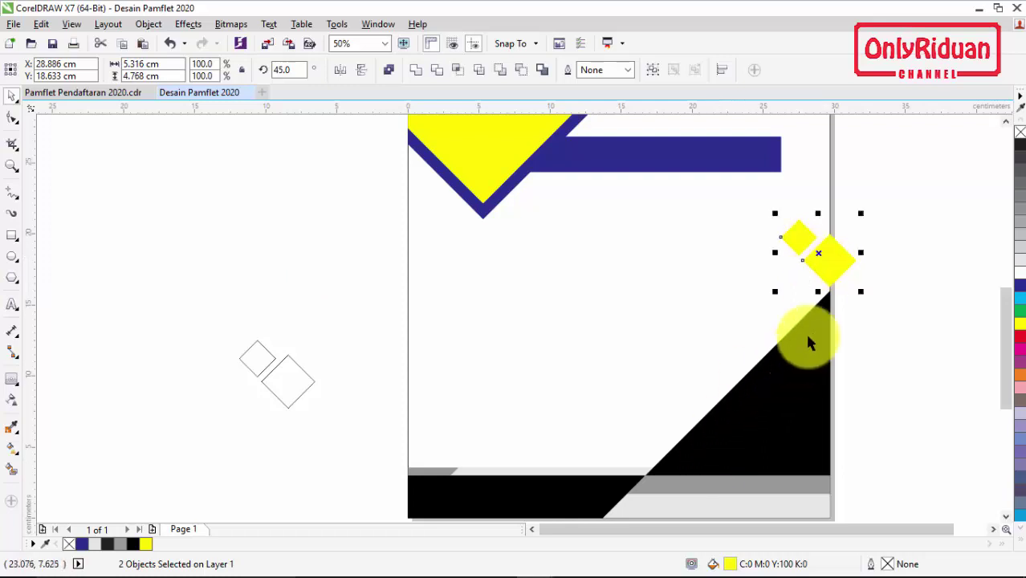
pyautogui.rightClick(829, 262)
pyautogui.click(870, 251)
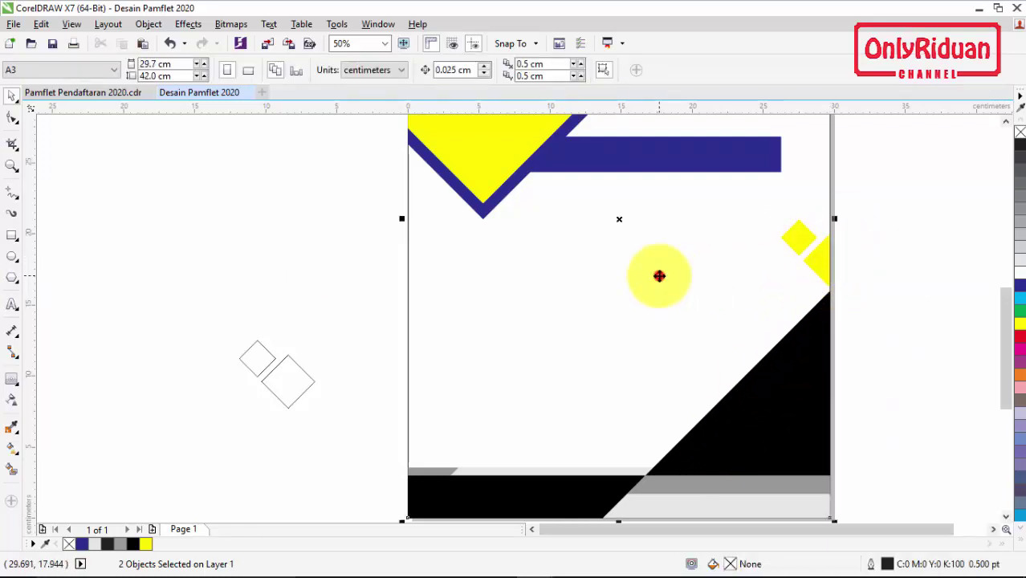
pyautogui.click(652, 276)
# Duplicate the remaining outlined diamond pair and fill one pair with 10% Black
pyautogui.moveTo(212, 320); pyautogui.dragTo(337, 438)
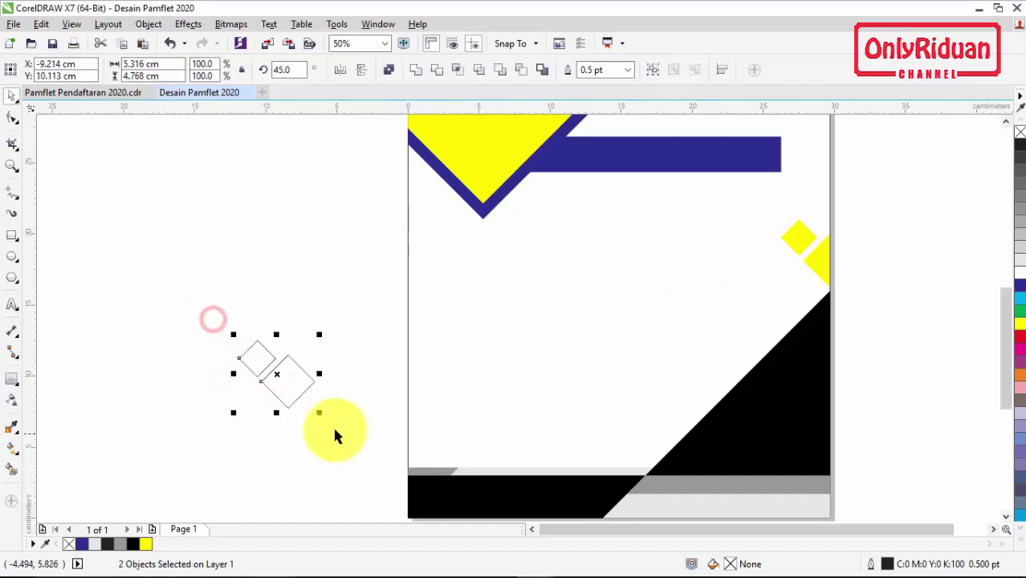
pyautogui.moveTo(280, 378); pyautogui.dragTo(336, 273)
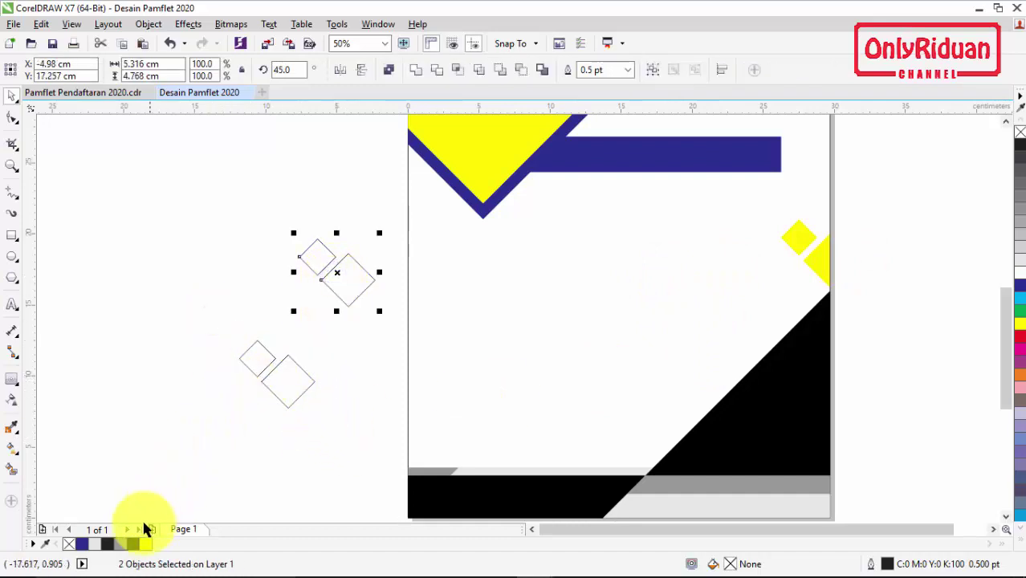
pyautogui.click(94, 544)
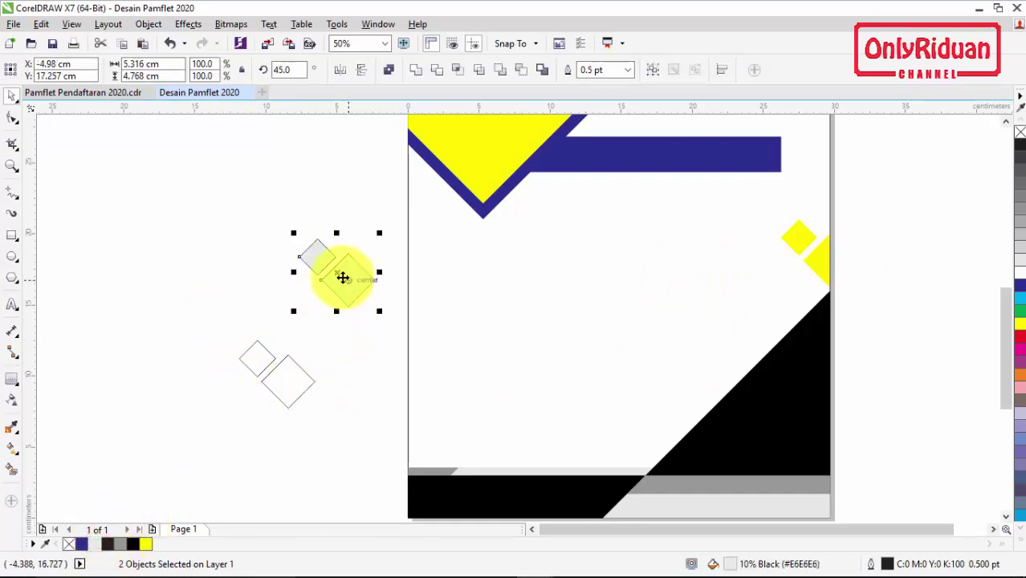
# Place the light grey diamonds over the black triangle's right edge, remove their outline and PowerClip them inside the triangle
pyautogui.moveTo(335, 273); pyautogui.dragTo(816, 411)
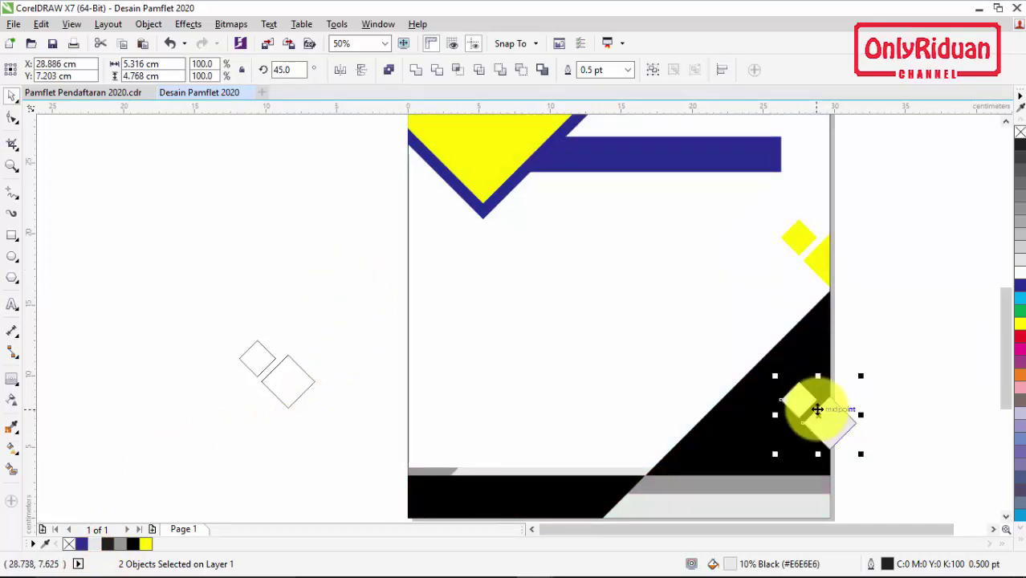
pyautogui.rightClick(1019, 131)
pyautogui.rightClick(834, 421)
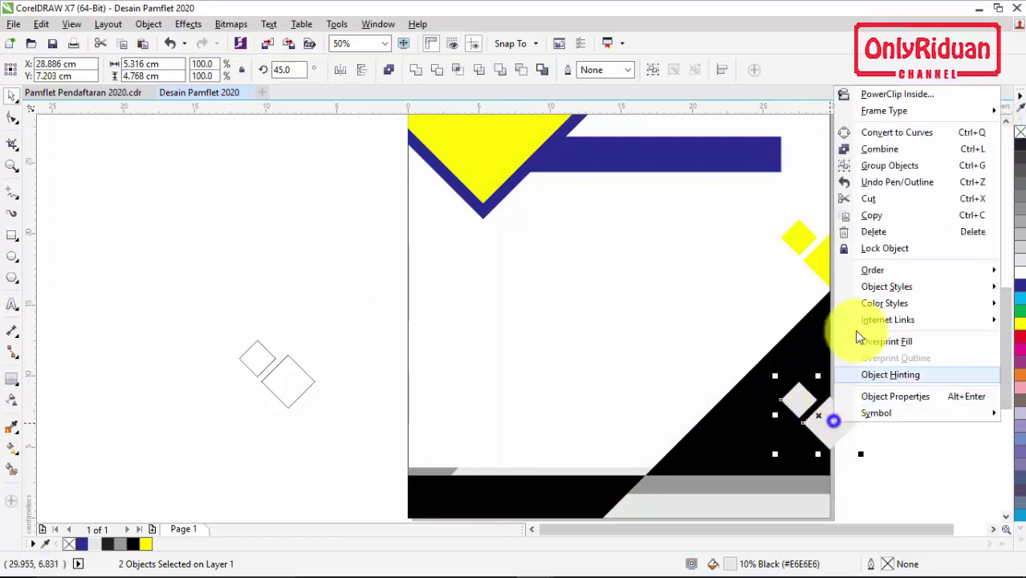
pyautogui.click(884, 95)
pyautogui.click(753, 441)
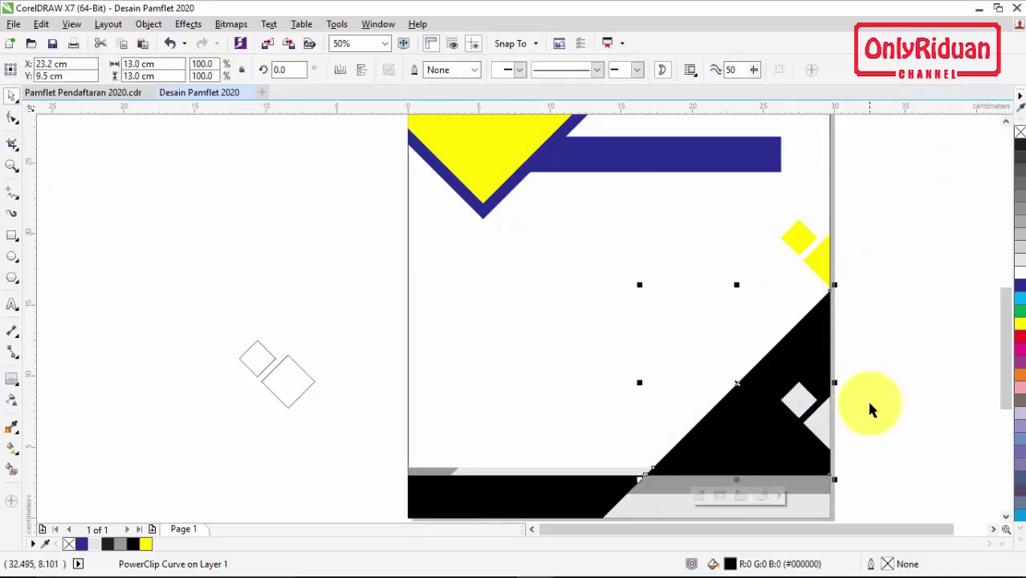
# Move the small unfilled diamond to the larger one's upper-right side and scale the pair down to about 4.5 by 4 cm
pyautogui.scroll(-1, 291, 375)
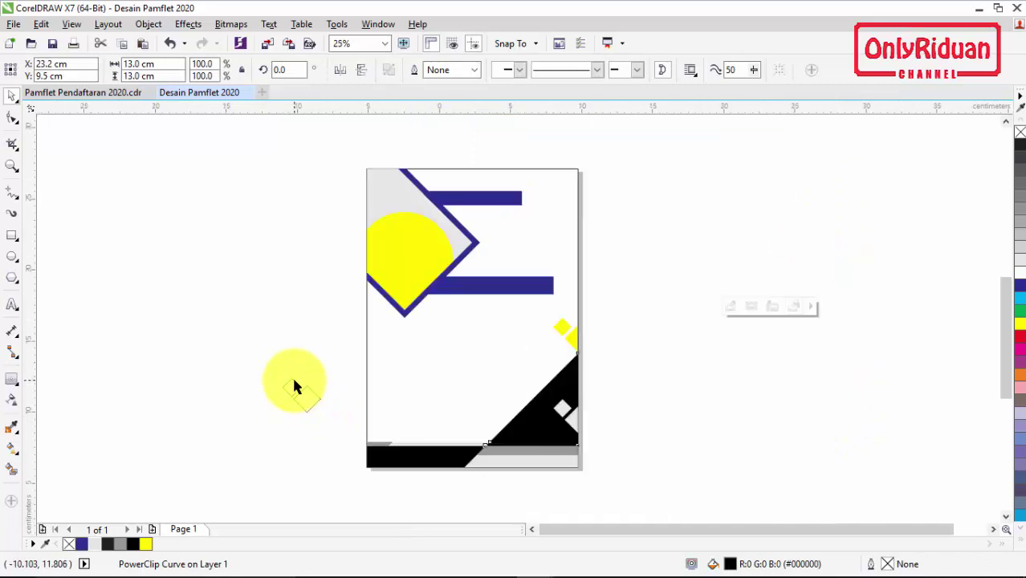
pyautogui.scroll(1, 290, 386)
pyautogui.click(292, 397)
pyautogui.scroll(1, 299, 413)
pyautogui.moveTo(271, 376); pyautogui.dragTo(405, 368)
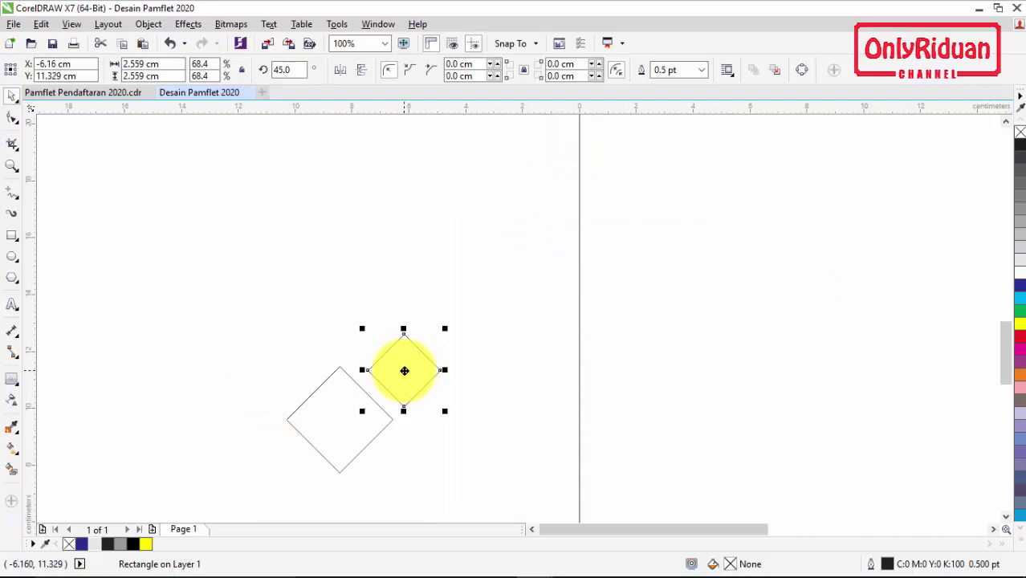
pyautogui.moveTo(242, 281); pyautogui.dragTo(486, 475)
pyautogui.moveTo(446, 327); pyautogui.dragTo(416, 347)
pyautogui.scroll(-1, 424, 333)
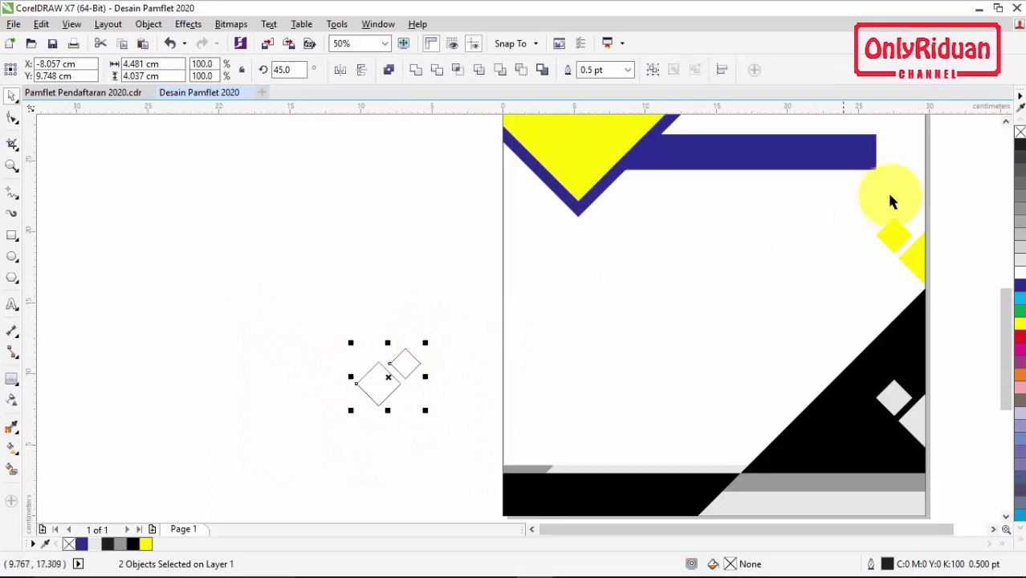
# Fill the scaled diamond pair with 10% Black and place it across the page's left edge, just above the yellow circle
pyautogui.click(1006, 121)
pyautogui.moveTo(388, 417); pyautogui.dragTo(418, 245)
pyautogui.click(99, 544)
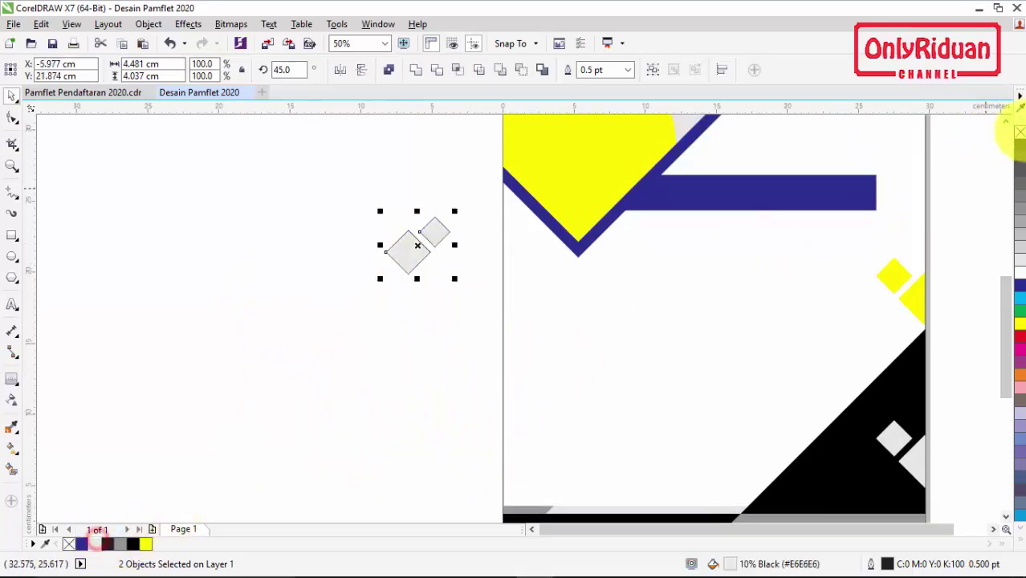
pyautogui.click(1006, 121)
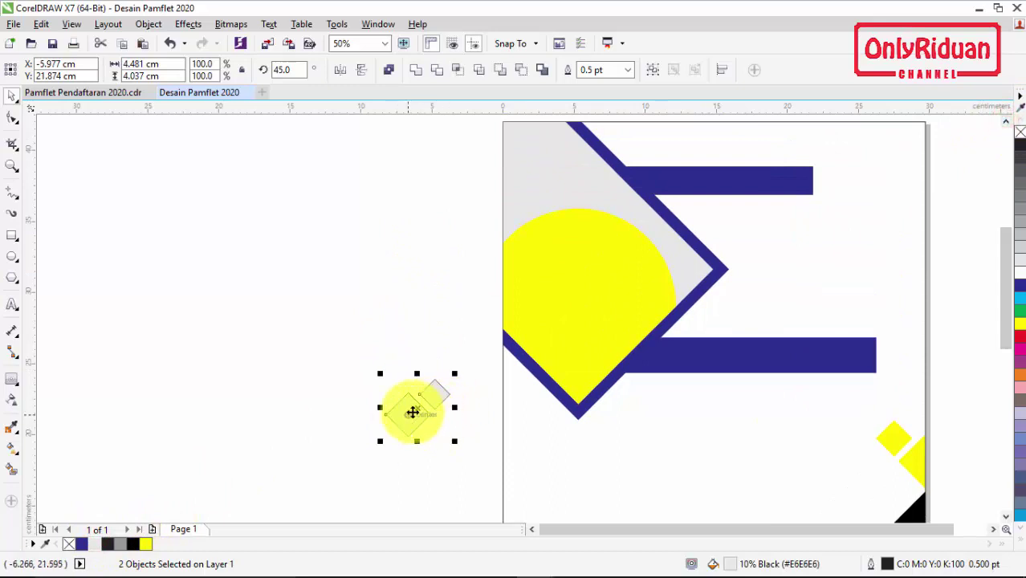
pyautogui.moveTo(422, 407); pyautogui.dragTo(519, 211)
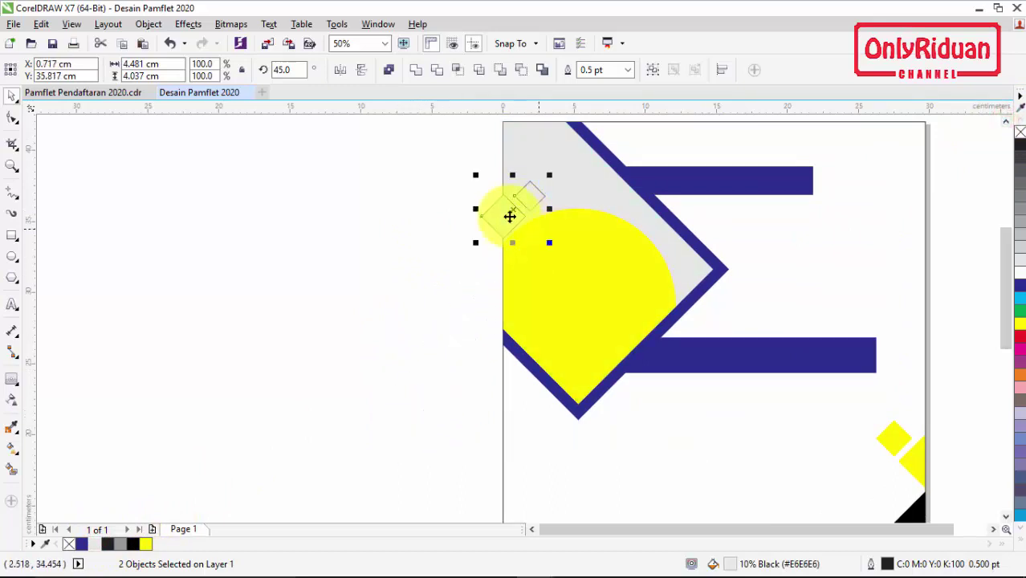
# Change the fill of the grey area inside the blue frame to white
pyautogui.click(591, 178)
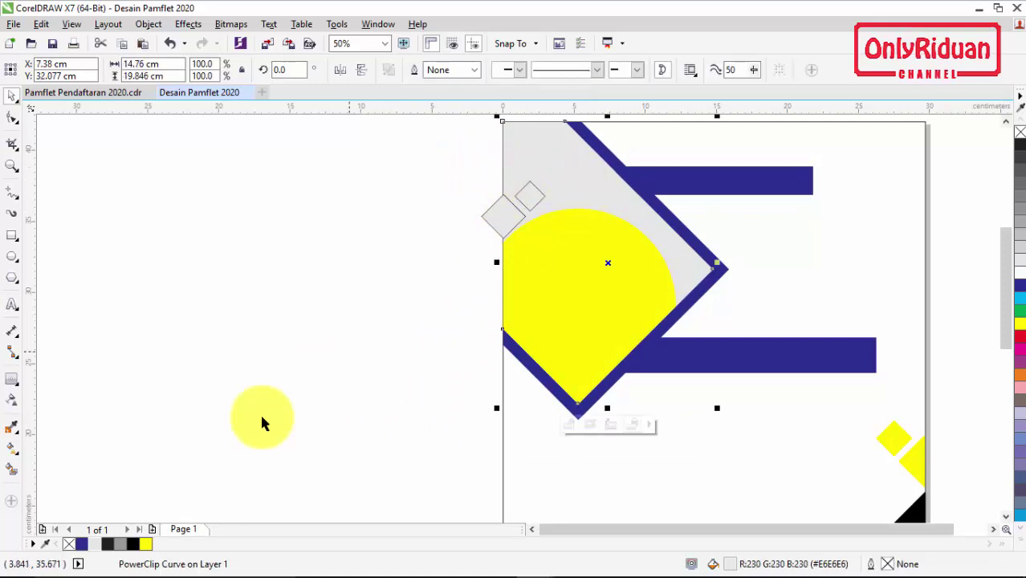
pyautogui.click(1018, 547)
pyautogui.click(968, 261)
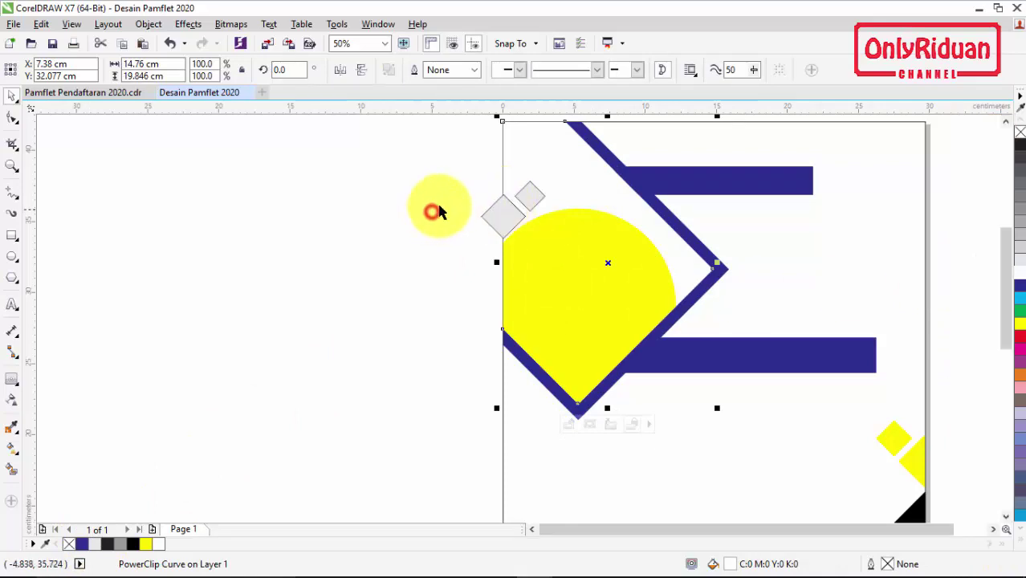
# Try to PowerClip the outlined grey diamond pair inside the white area of the blue frame
pyautogui.scroll(2, 439, 209)
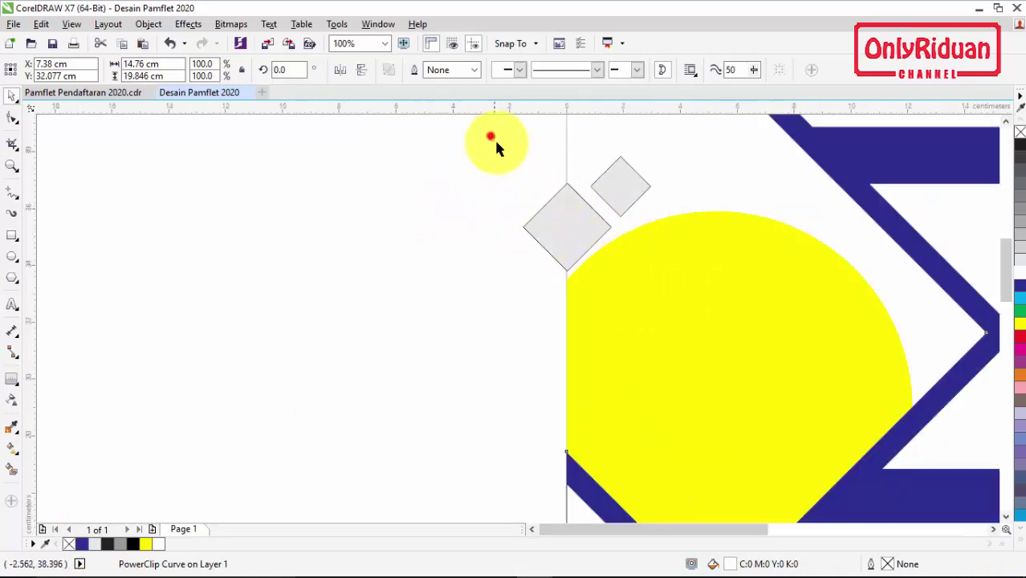
pyautogui.moveTo(652, 294); pyautogui.dragTo(652, 294)
pyautogui.rightClick(616, 191)
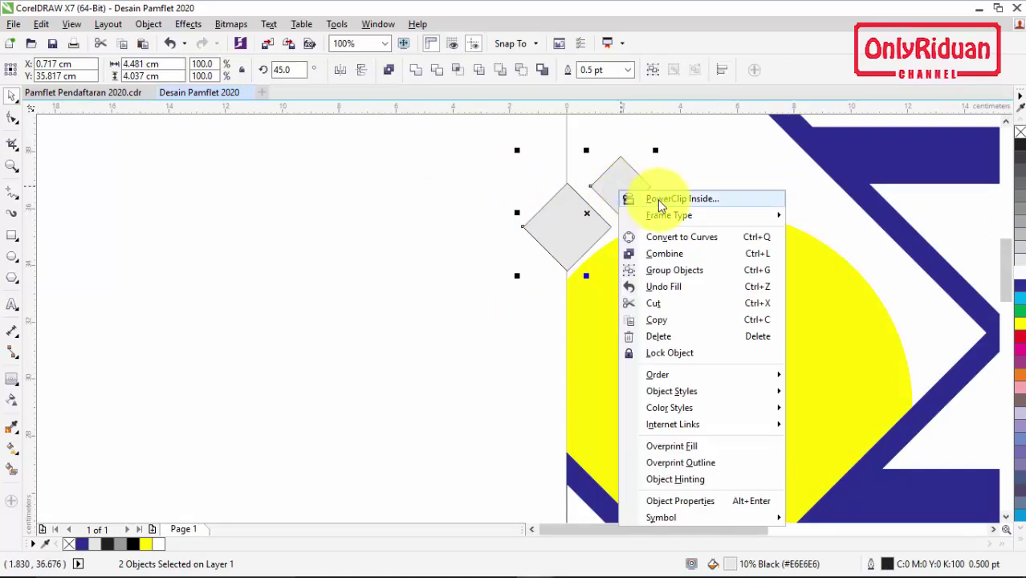
pyautogui.click(656, 199)
pyautogui.click(684, 174)
pyautogui.scroll(-1, 687, 176)
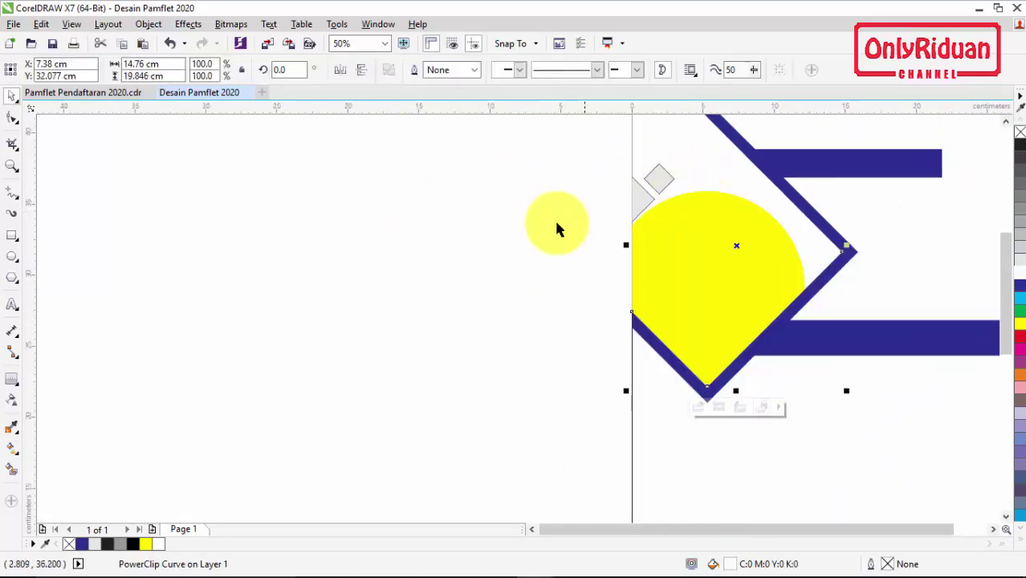
pyautogui.scroll(-1, 550, 233)
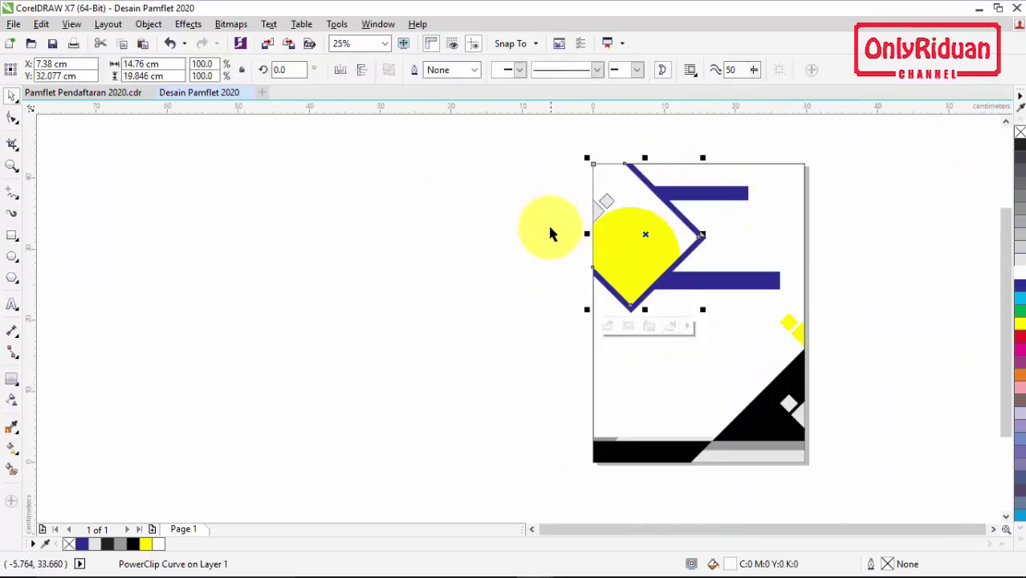
# Release the grey diamonds from the PowerClip and place a copy of the pair on the empty space left of the page
pyautogui.keyDown('ctrl'); pyautogui.click(572, 281); pyautogui.keyUp('ctrl')
pyautogui.moveTo(605, 209); pyautogui.dragTo(532, 302)
pyautogui.scroll(2, 567, 205)
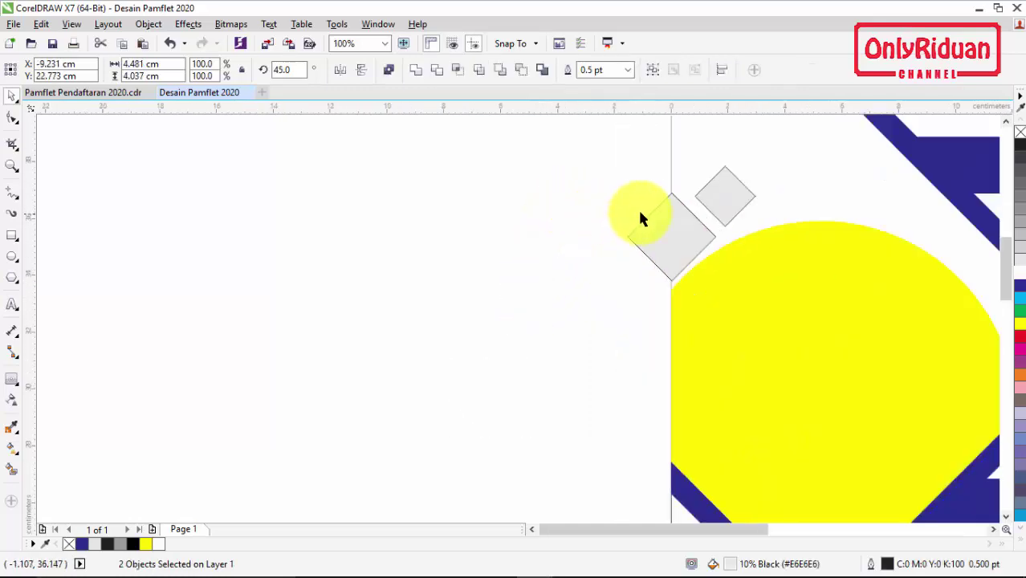
# Set the outline width of the grey diamonds above the yellow circle to None and PowerClip them inside the frame's white area
pyautogui.moveTo(582, 130); pyautogui.dragTo(754, 311)
pyautogui.click(627, 70)
pyautogui.click(604, 84)
pyautogui.rightClick(695, 232)
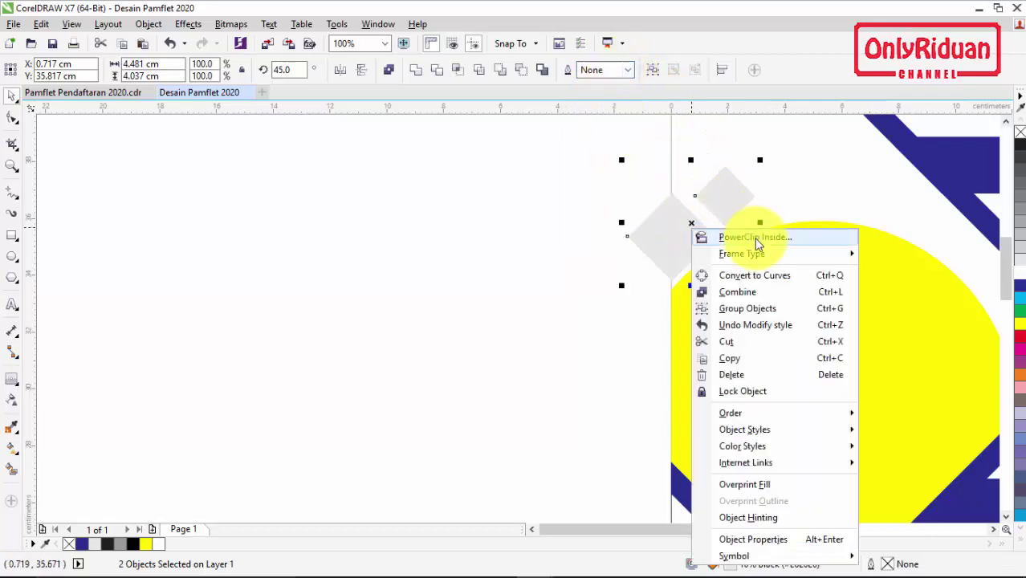
pyautogui.click(755, 236)
pyautogui.click(790, 155)
# Keep only the larger diamond of the spare grey pair, enlarge it to about 5.7 cm and centre it on the page's left edge below the frame
pyautogui.scroll(-3, 729, 191)
pyautogui.scroll(2, 709, 211)
pyautogui.click(993, 529)
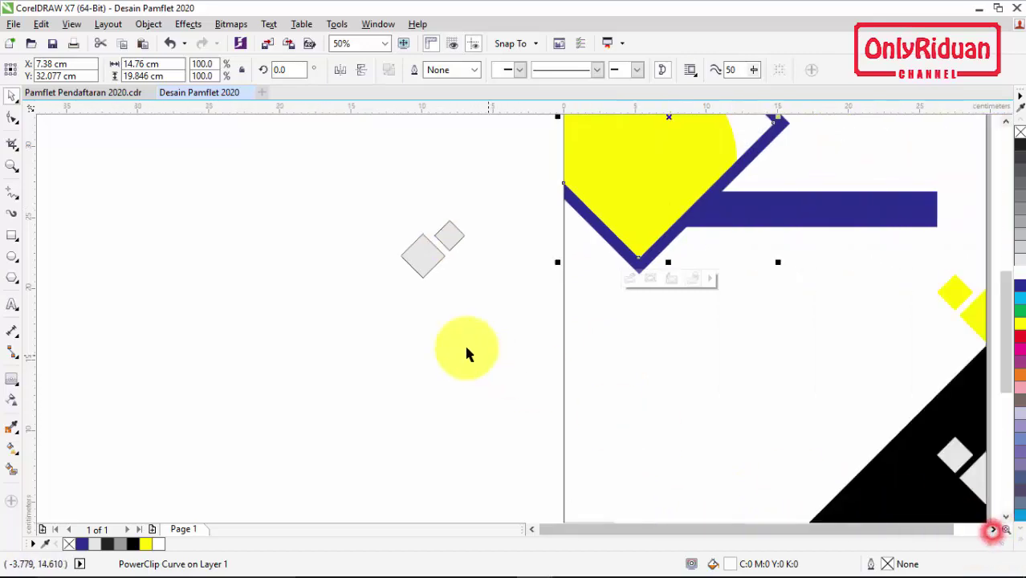
pyautogui.scroll(2, 450, 275)
pyautogui.scroll(-2, 491, 210)
pyautogui.moveTo(484, 188); pyautogui.dragTo(599, 190)
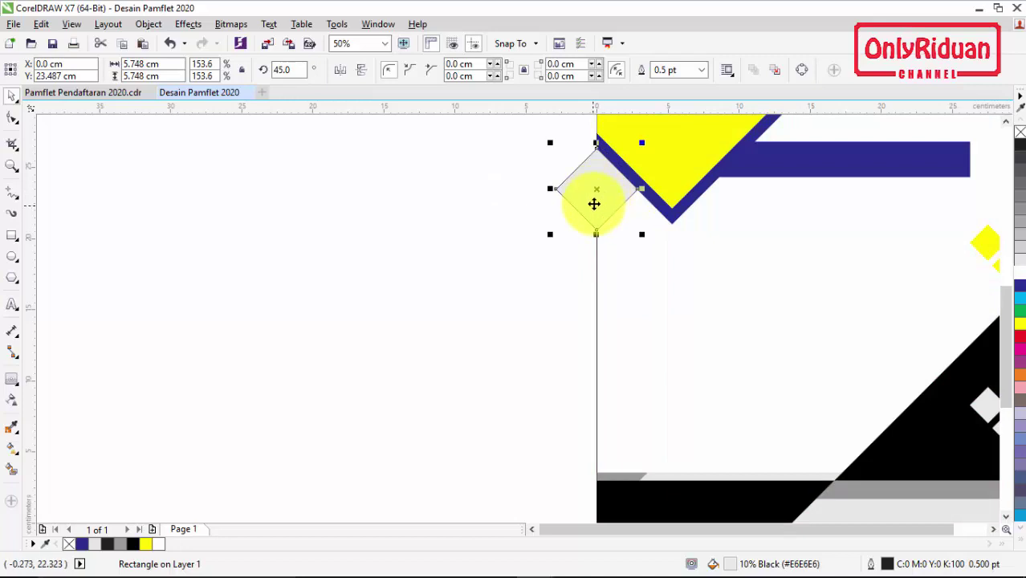
# Set the outline width of the grey diamond on the page's left edge to None and PowerClip it inside the page-sized rectangle
pyautogui.click(703, 71)
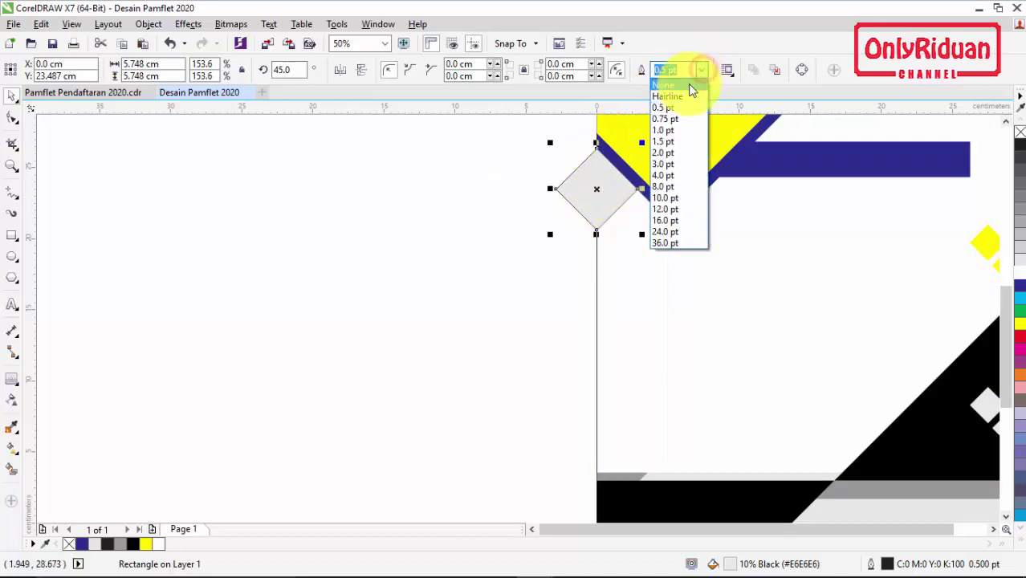
pyautogui.click(687, 83)
pyautogui.rightClick(609, 189)
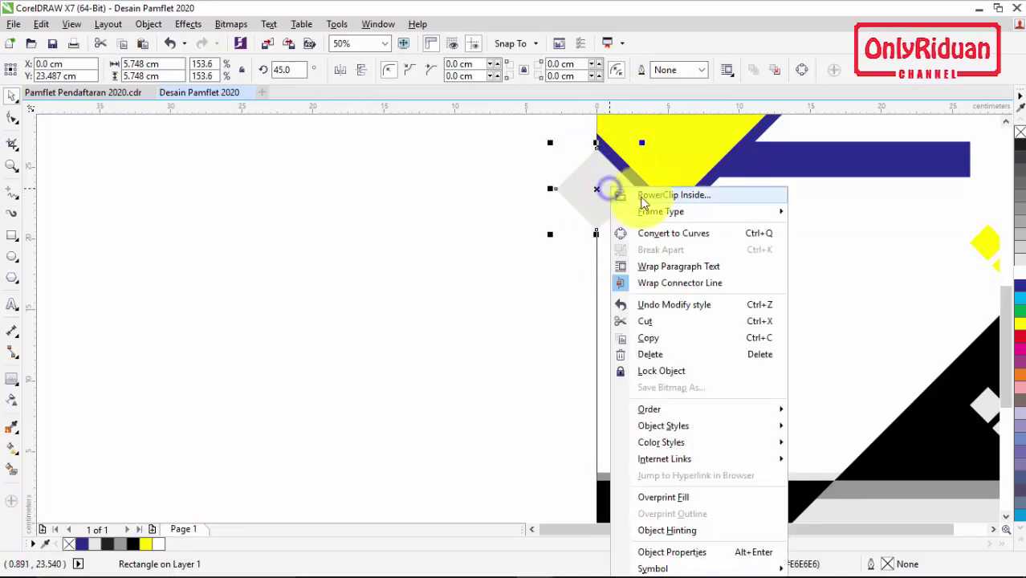
pyautogui.click(675, 196)
pyautogui.click(646, 222)
# Draw a rectangle about 24.2 × 3.1 cm along the page's upper edge up to its right side, filled 10% Black with no outline
pyautogui.scroll(-1, 532, 255)
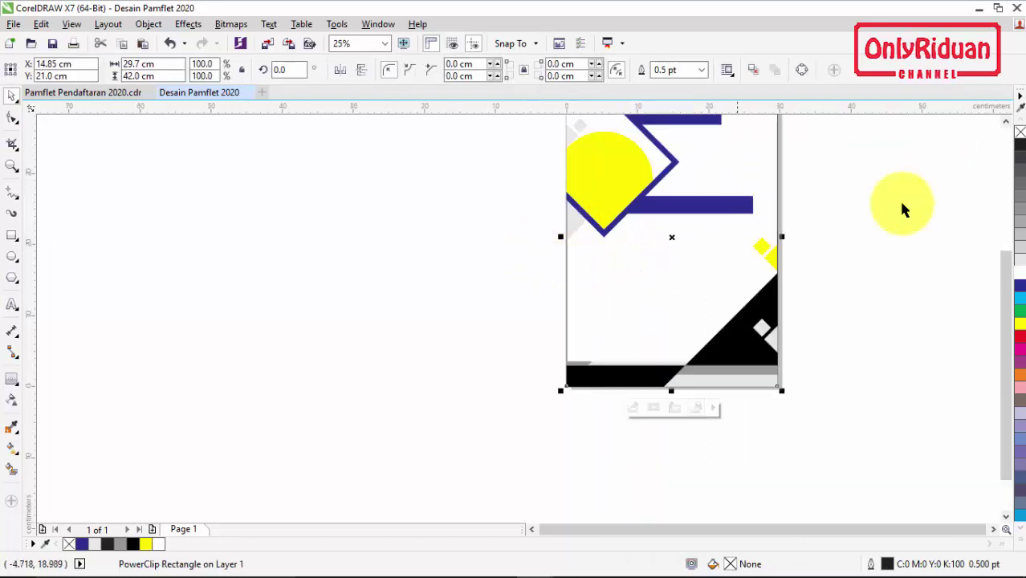
pyautogui.click(1005, 122)
pyautogui.scroll(1, 763, 254)
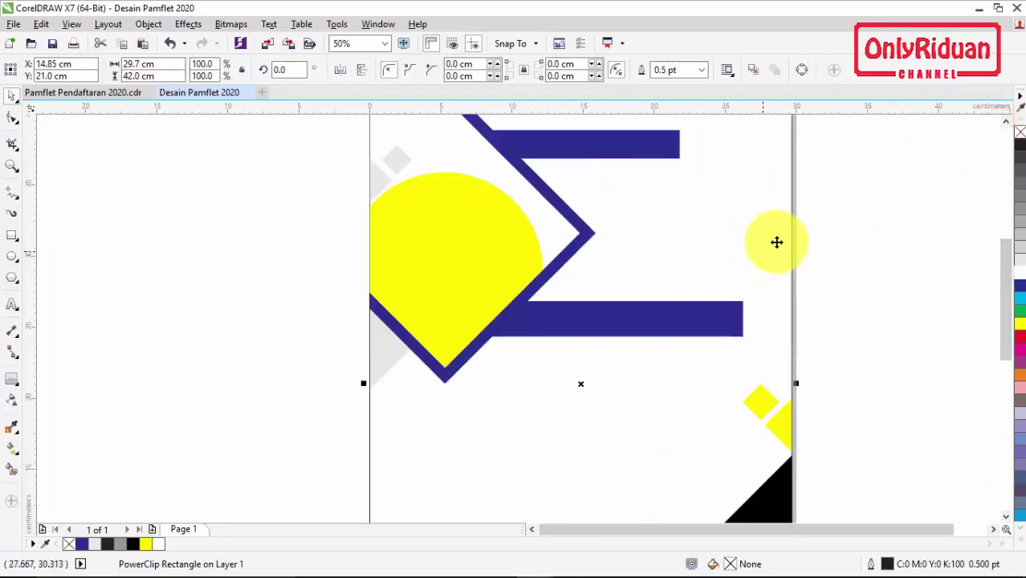
pyautogui.click(1005, 121)
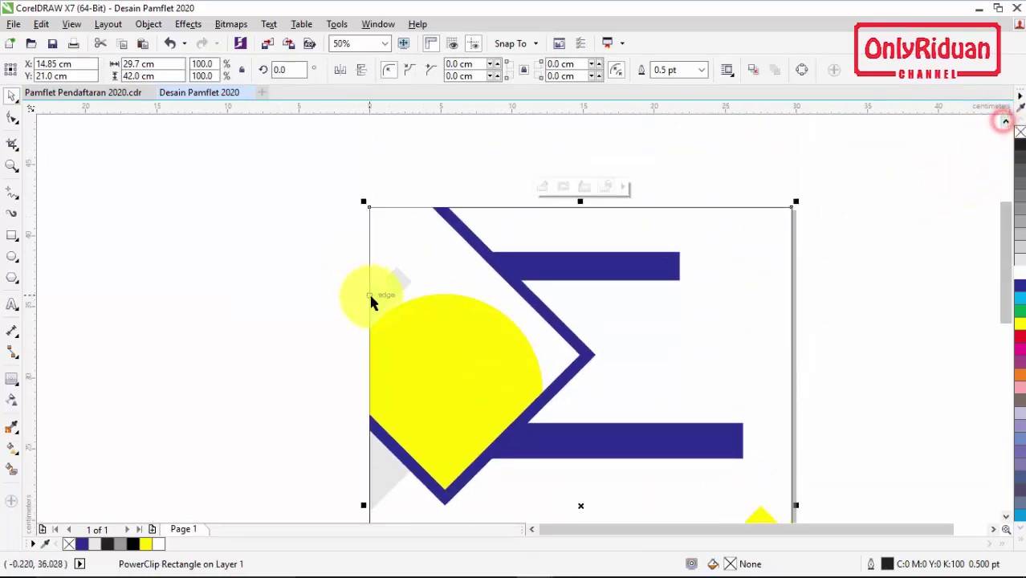
pyautogui.click(11, 235)
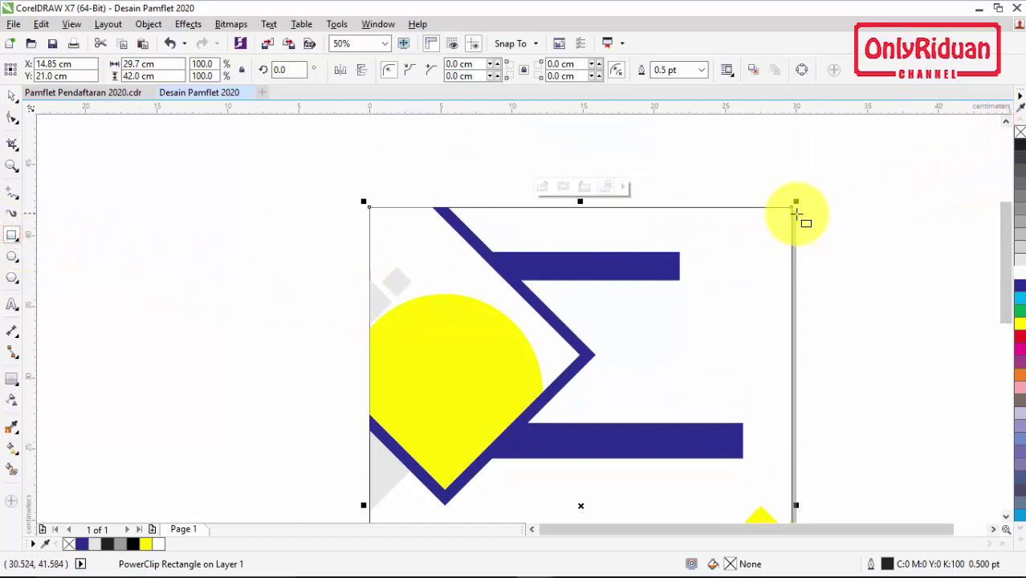
pyautogui.moveTo(791, 217); pyautogui.dragTo(447, 260)
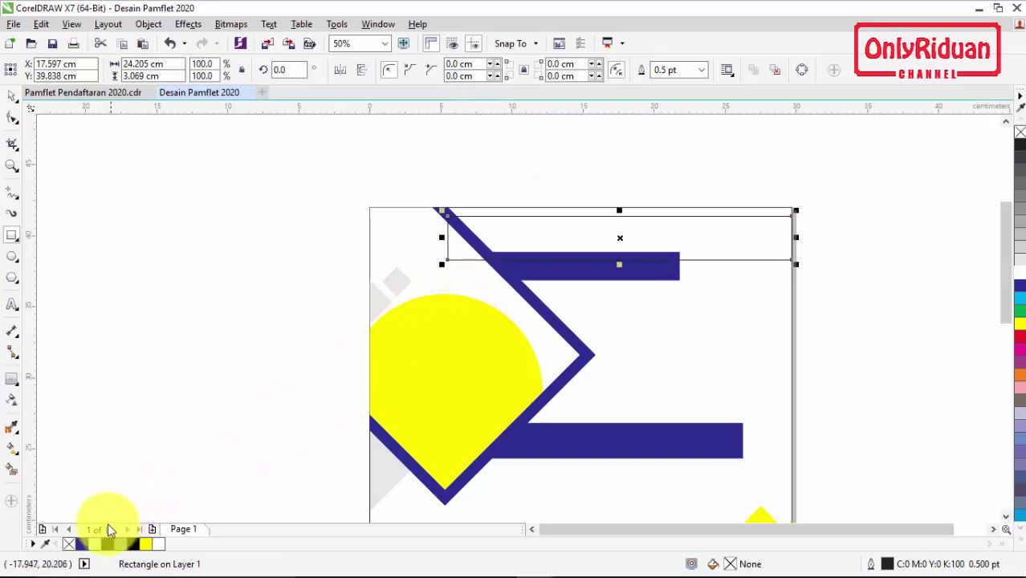
pyautogui.click(93, 544)
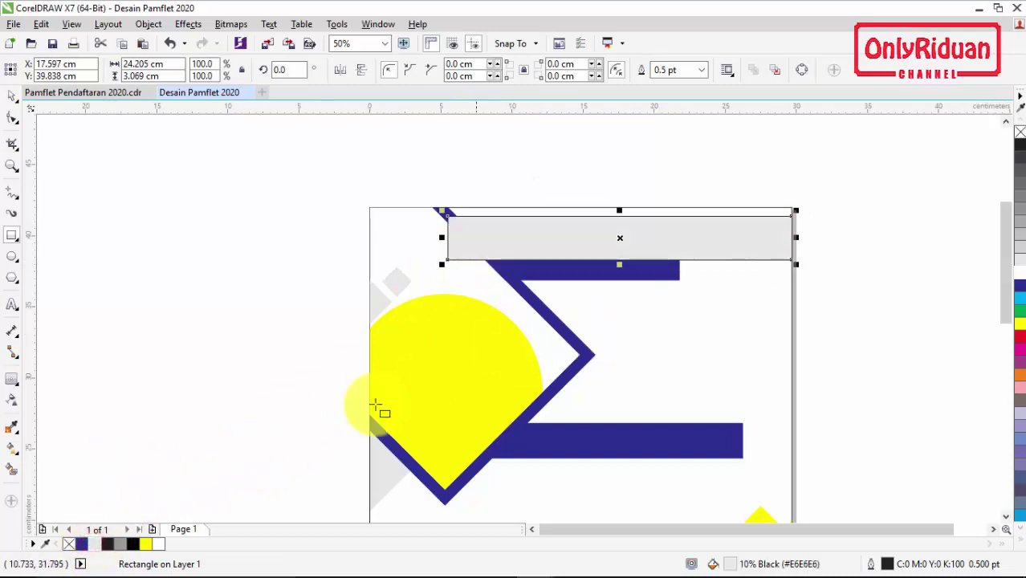
pyautogui.click(703, 70)
pyautogui.click(667, 84)
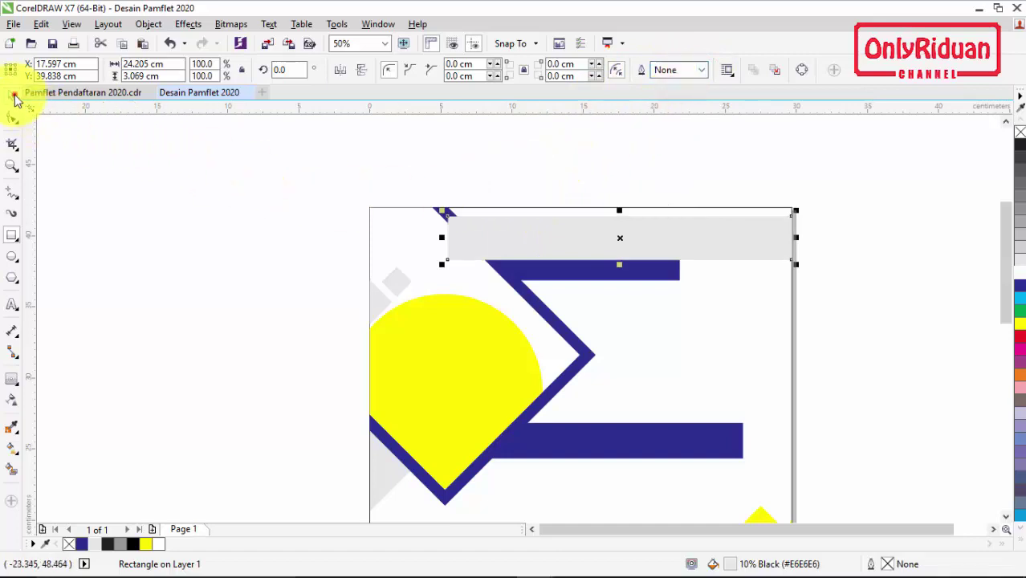
# Bring the blue frame and its white clipped area to the front of the page, over the upper grey bar
pyautogui.click(140, 188)
pyautogui.moveTo(300, 162); pyautogui.dragTo(617, 498)
pyautogui.rightClick(478, 330)
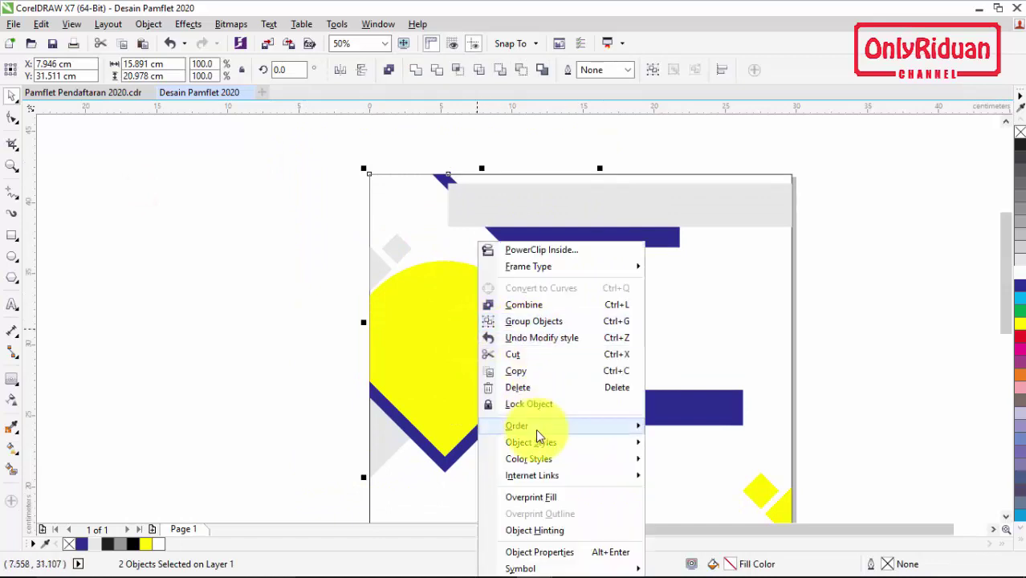
pyautogui.moveTo(594, 427)
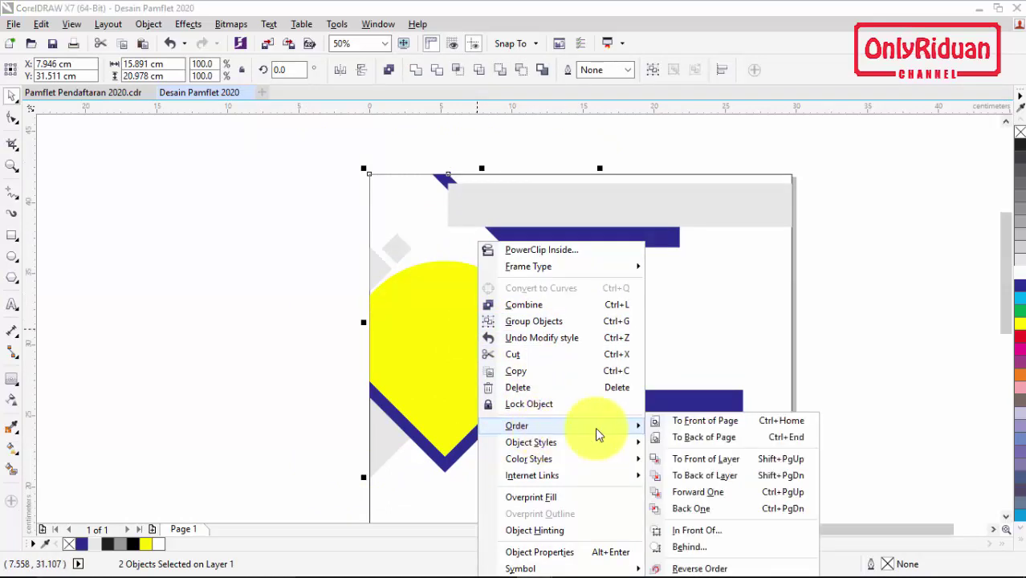
pyautogui.click(709, 422)
# Draw a rectangle about 20.5 × 1.7 cm directly beneath the lower blue bar, filled 10% Black with no outline
pyautogui.scroll(-2, 485, 215)
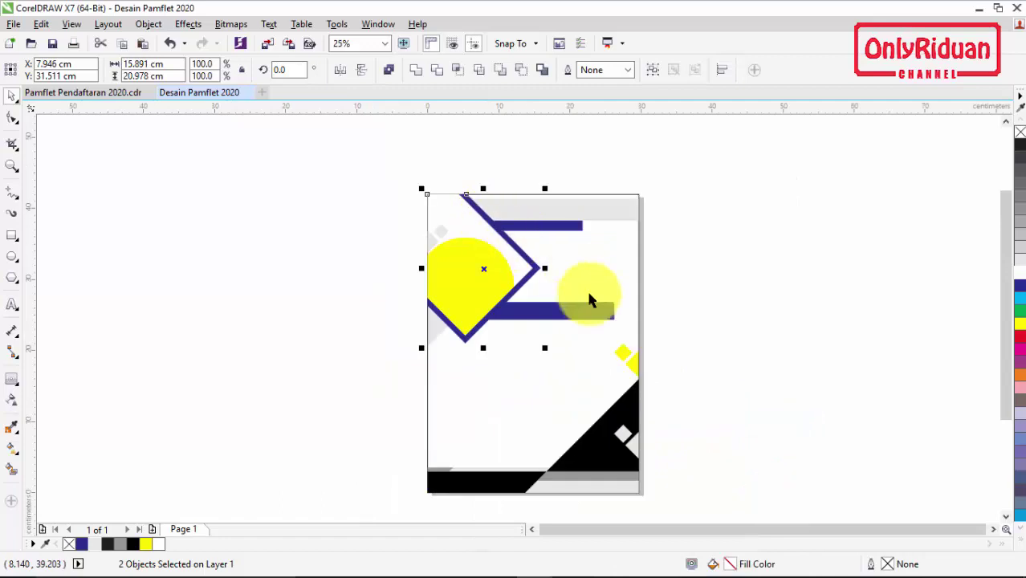
pyautogui.scroll(2, 672, 298)
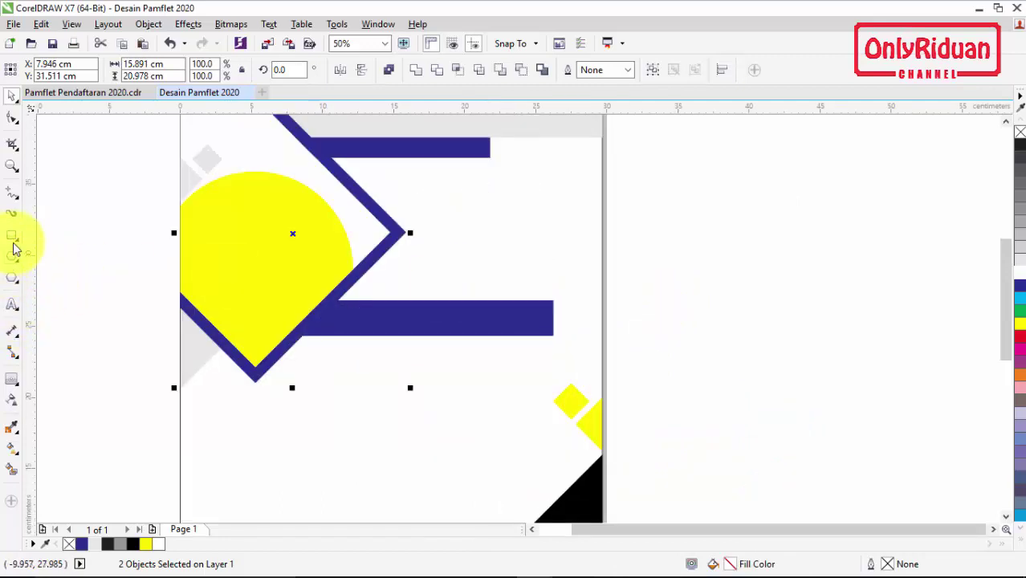
pyautogui.click(12, 236)
pyautogui.click(551, 336)
pyautogui.moveTo(491, 351); pyautogui.dragTo(262, 358)
pyautogui.click(95, 544)
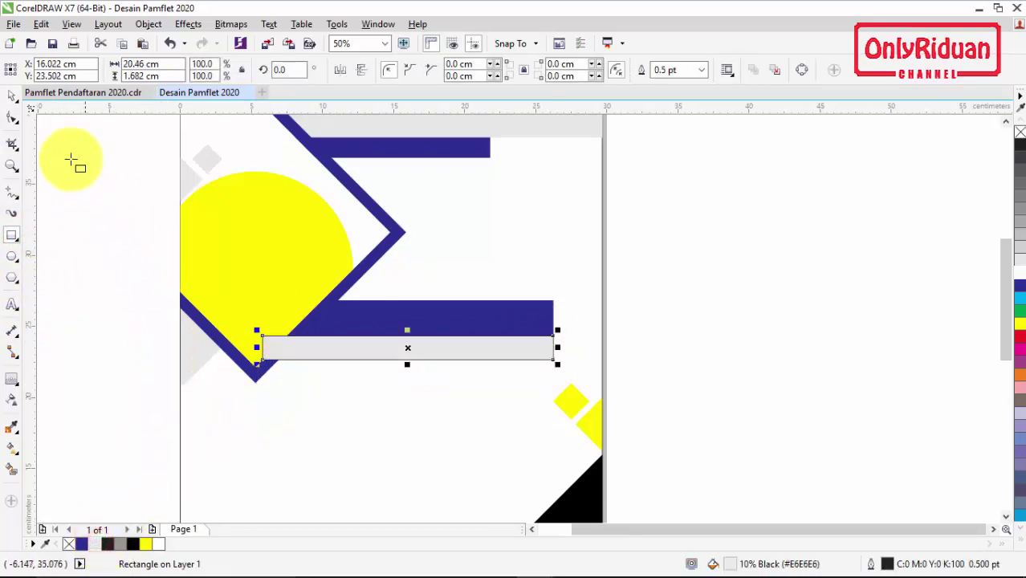
pyautogui.click(706, 71)
pyautogui.click(678, 84)
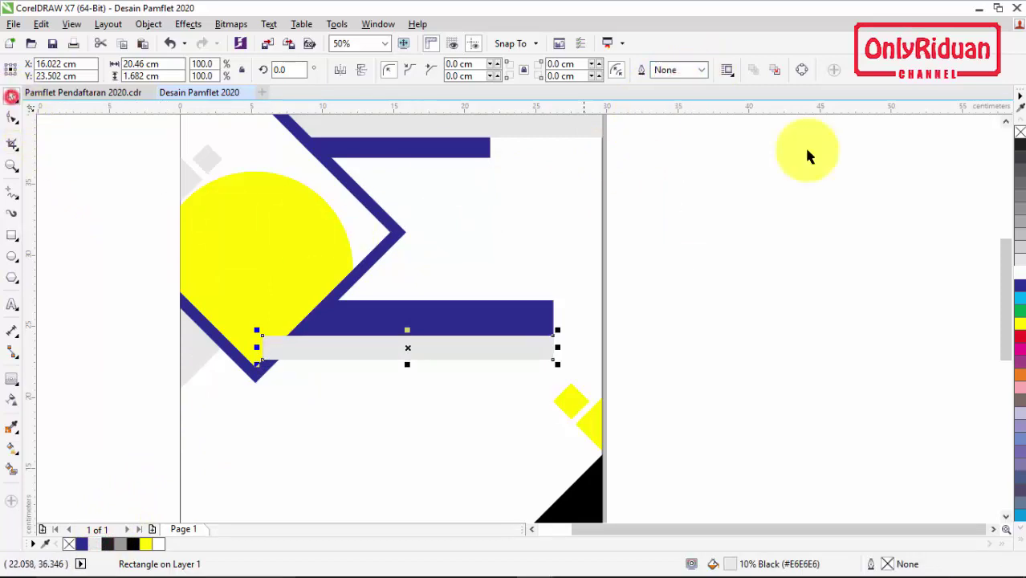
# Send the lower grey bar back in the stacking order so it lies behind the blue frame
pyautogui.click(1007, 121)
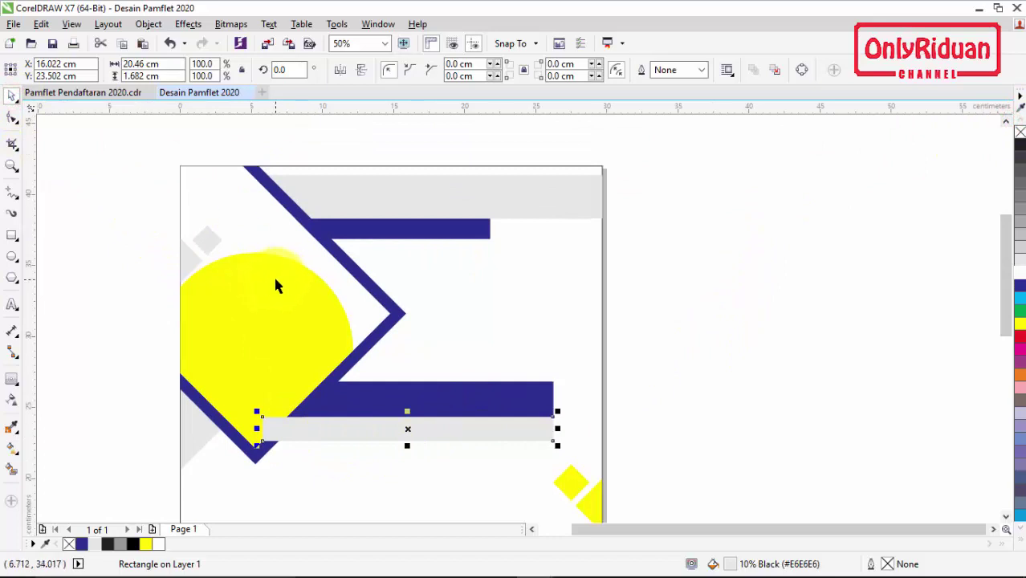
pyautogui.hotkey('ctrl', 'pagedown')
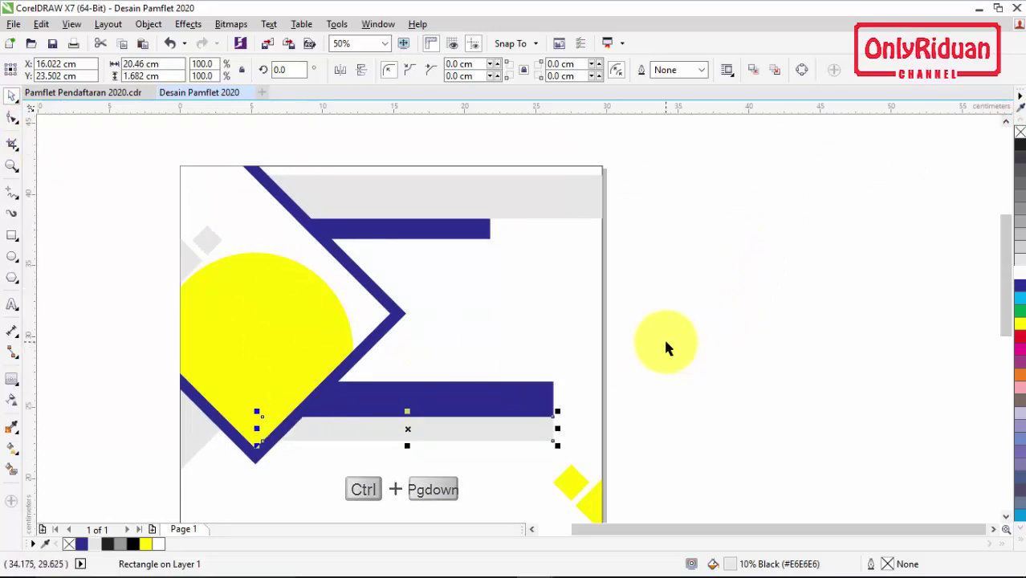
pyautogui.scroll(-1, 528, 355)
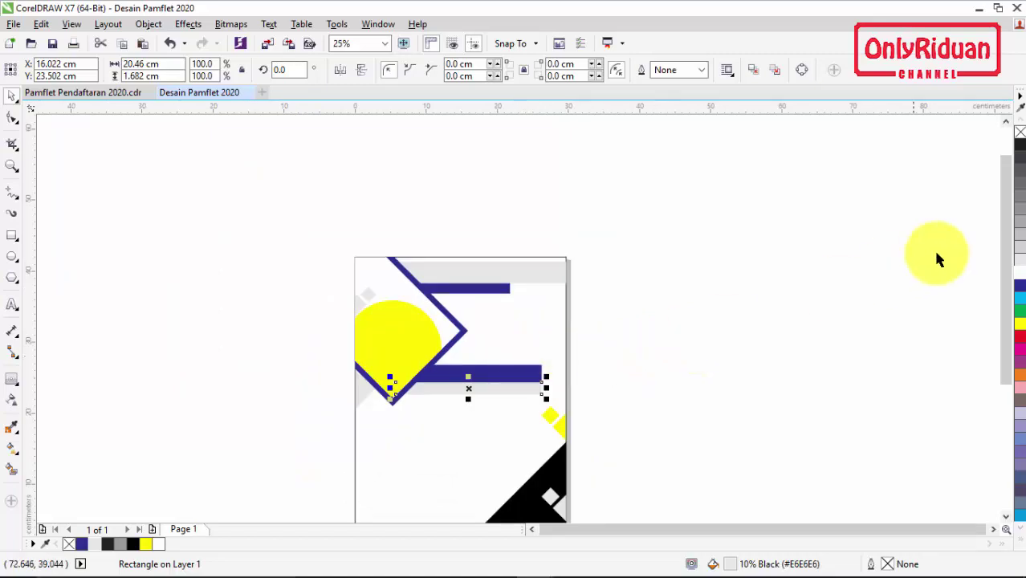
pyautogui.moveTo(1004, 218); pyautogui.dragTo(1007, 274)
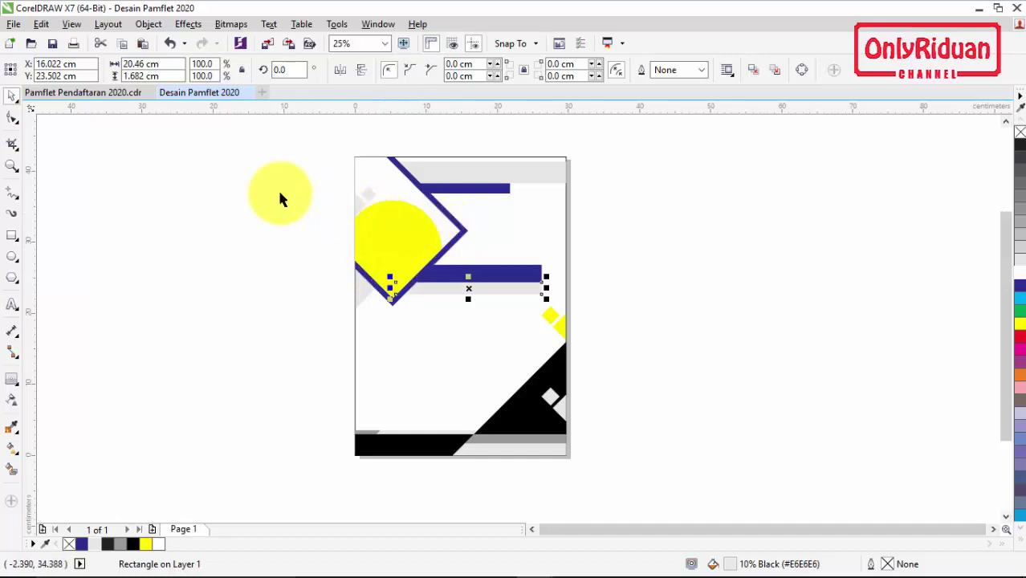
# Switch to the reference document Pamflet Pendaftaran 2020.cdr and examine its Program Studi text block
pyautogui.click(96, 95)
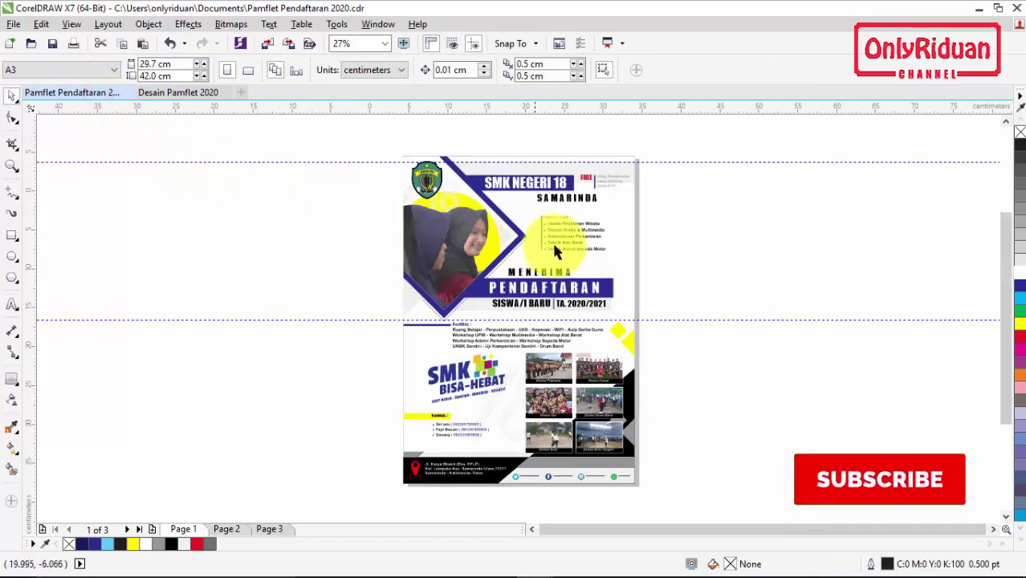
pyautogui.click(735, 269)
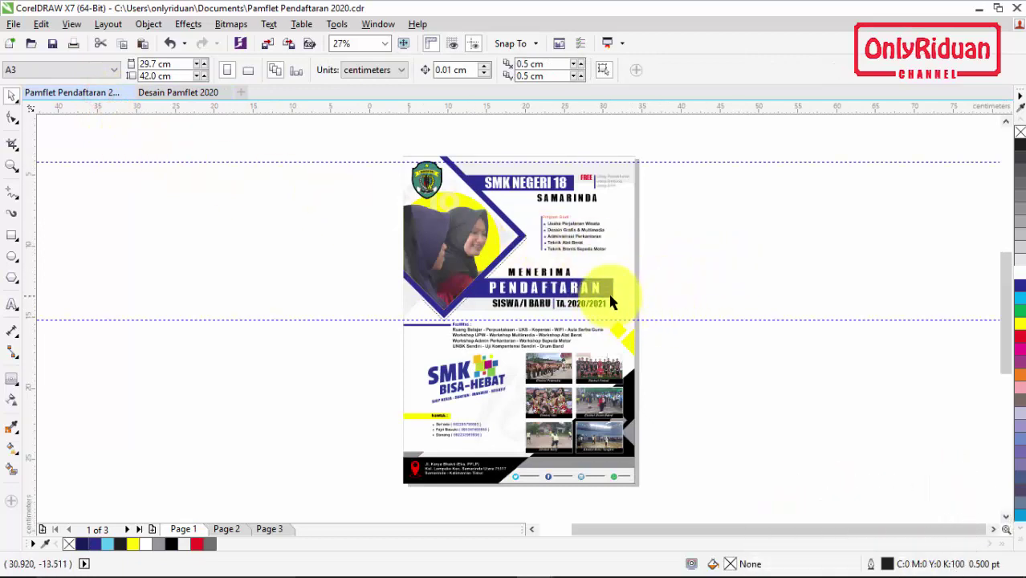
pyautogui.scroll(2, 614, 297)
pyautogui.scroll(-2, 662, 249)
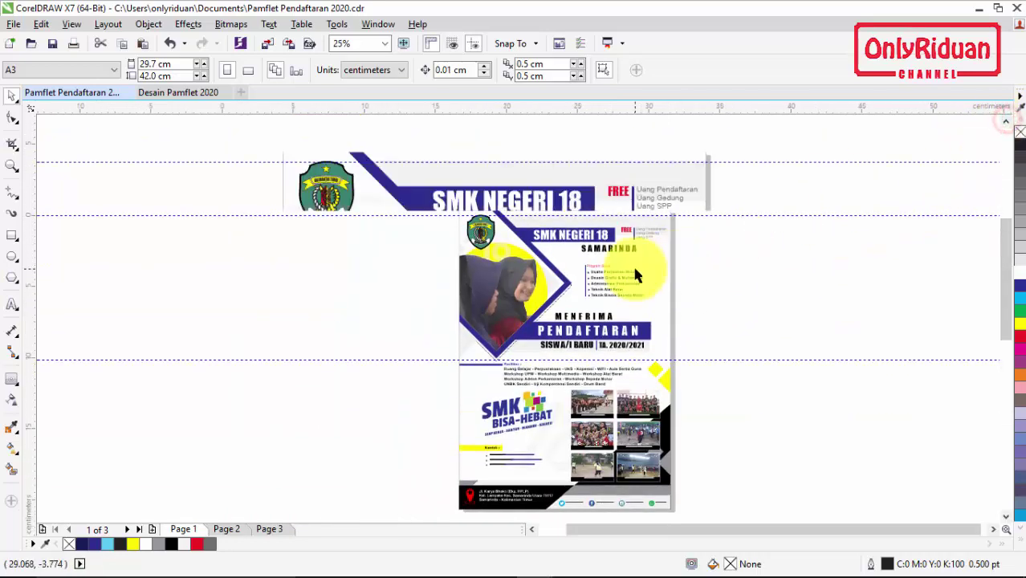
pyautogui.scroll(4, 626, 263)
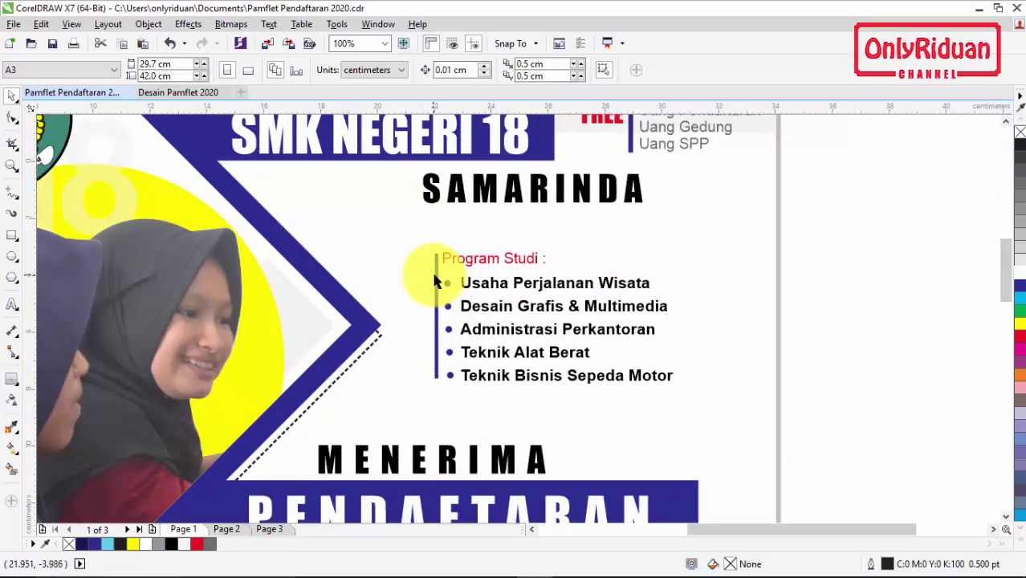
# Try a thin blue vertical bar about 0.1 × 4.4 cm beside the Program Studi list in the reference design
pyautogui.click(12, 238)
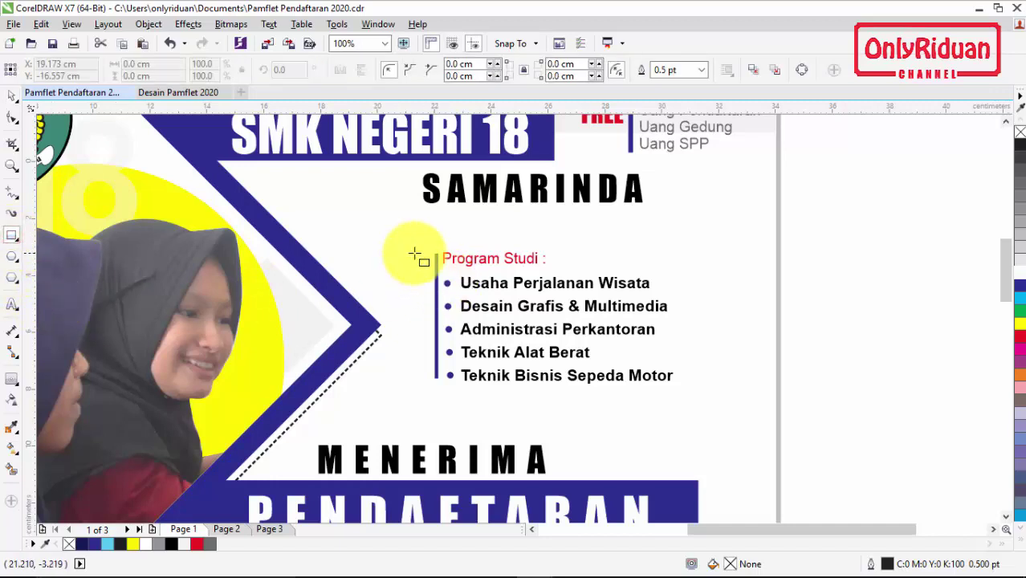
pyautogui.moveTo(418, 252); pyautogui.dragTo(421, 380)
pyautogui.click(95, 546)
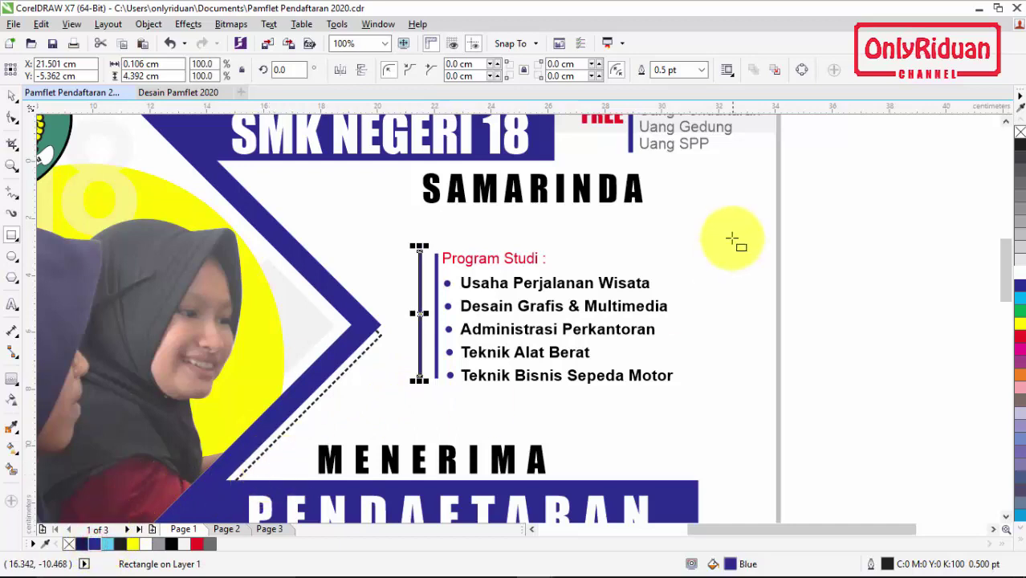
pyautogui.click(886, 166)
# Copy the SMK NEGERI 18, SAMARINDA, FREE and Program Studi text with their vertical bars into the Desain Pamflet 2020 document
pyautogui.click(1008, 127)
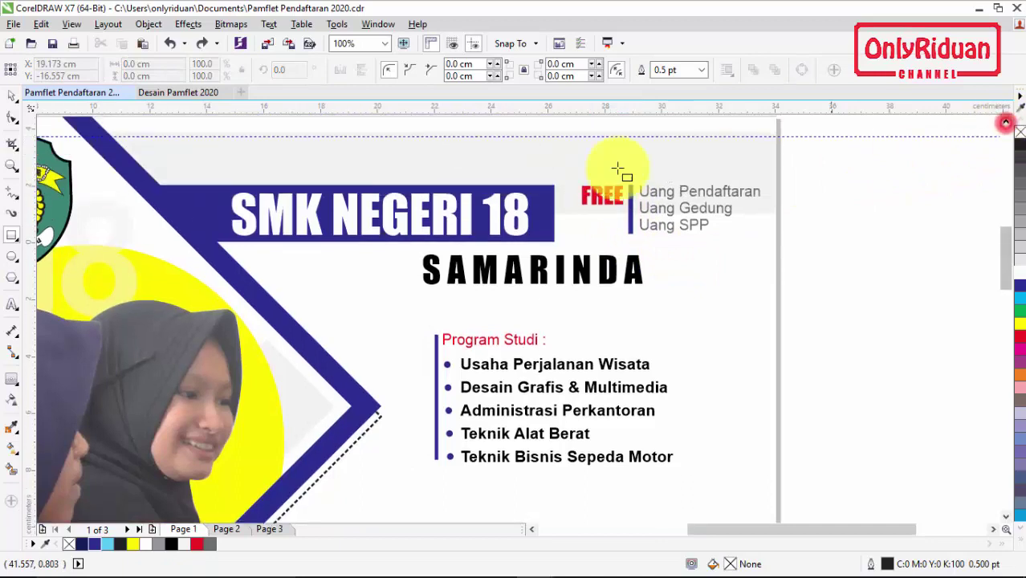
pyautogui.click(10, 94)
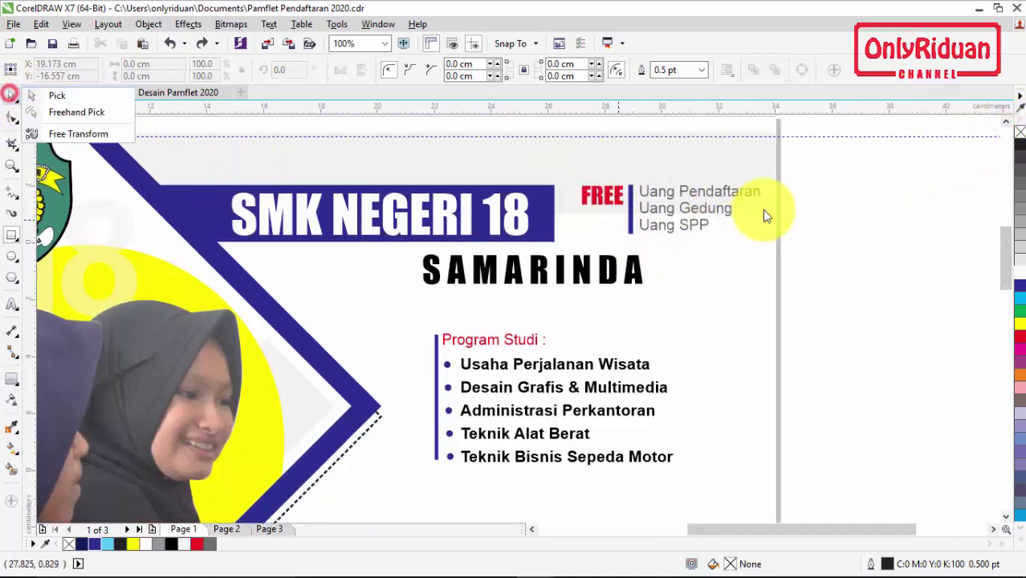
pyautogui.click(815, 163)
pyautogui.click(11, 98)
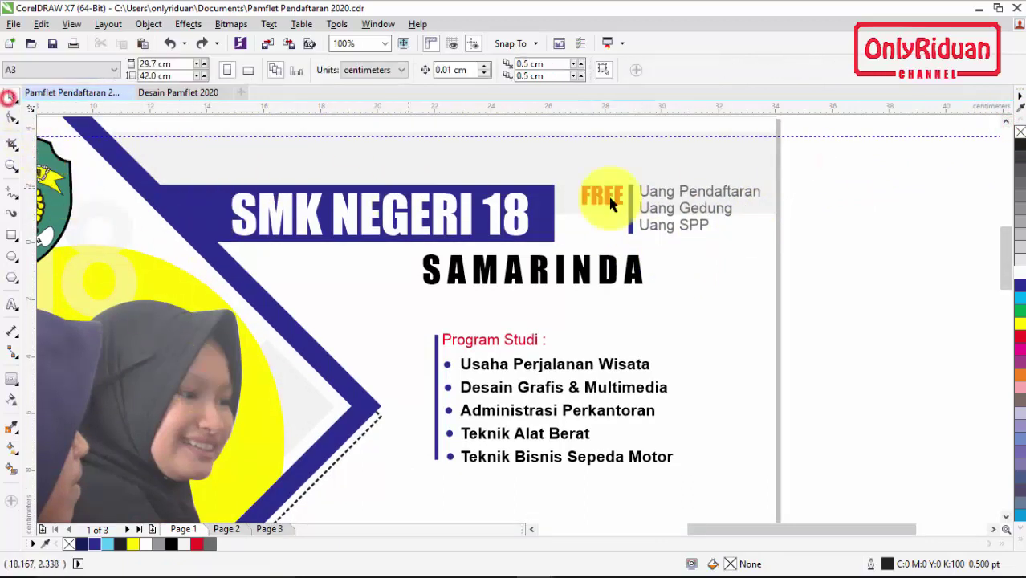
pyautogui.moveTo(830, 164); pyautogui.dragTo(221, 492)
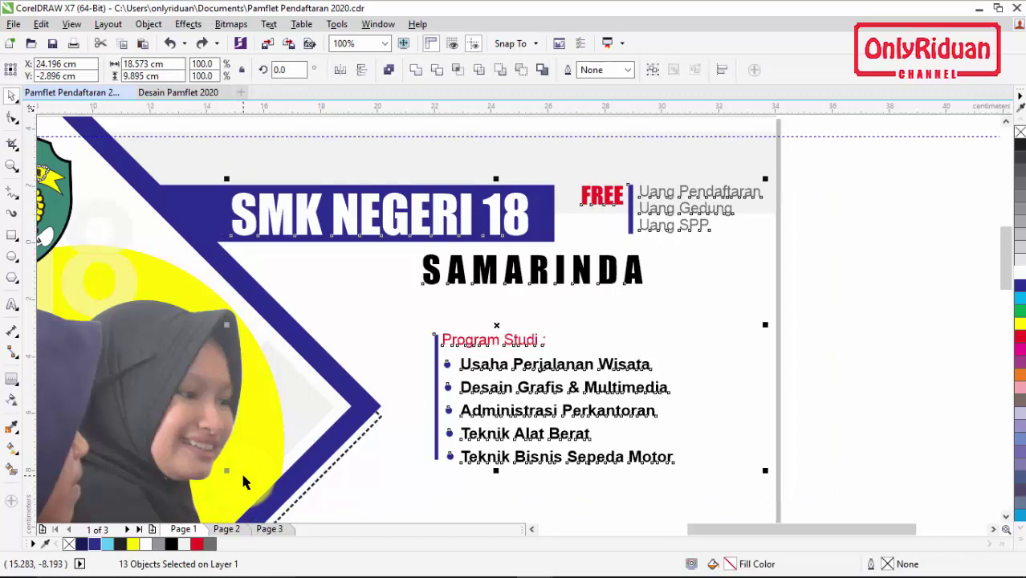
pyautogui.click(205, 93)
pyautogui.moveTo(205, 92); pyautogui.dragTo(531, 209)
# Nudge the copied text objects down about 0.9 cm so SMK NEGERI 18 sits on the upper blue bar
pyautogui.scroll(1, 531, 209)
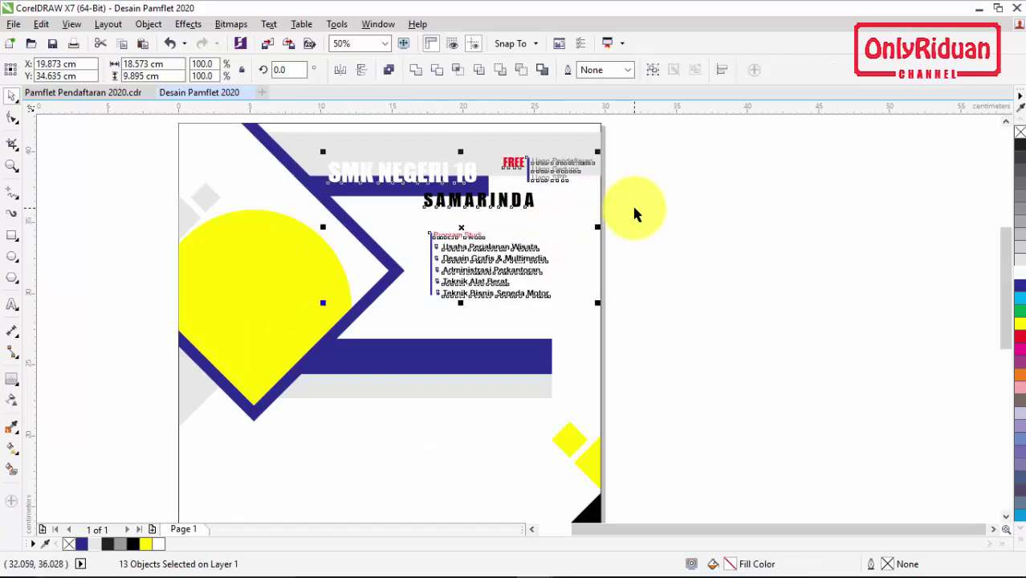
pyautogui.press('Down')
pyautogui.hotkey('ctrl', 'Up')
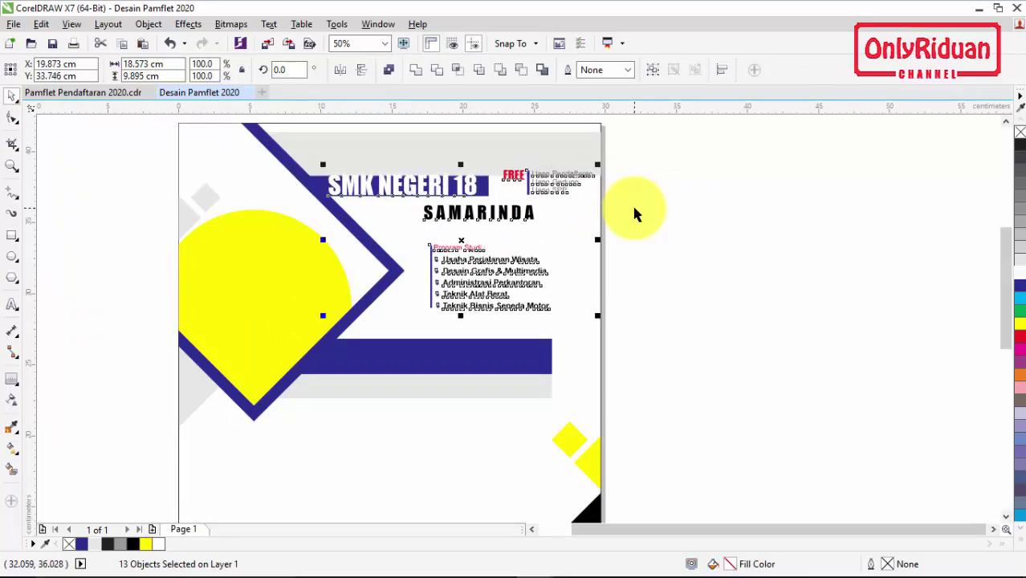
pyautogui.hotkey('ctrl', 'Down')
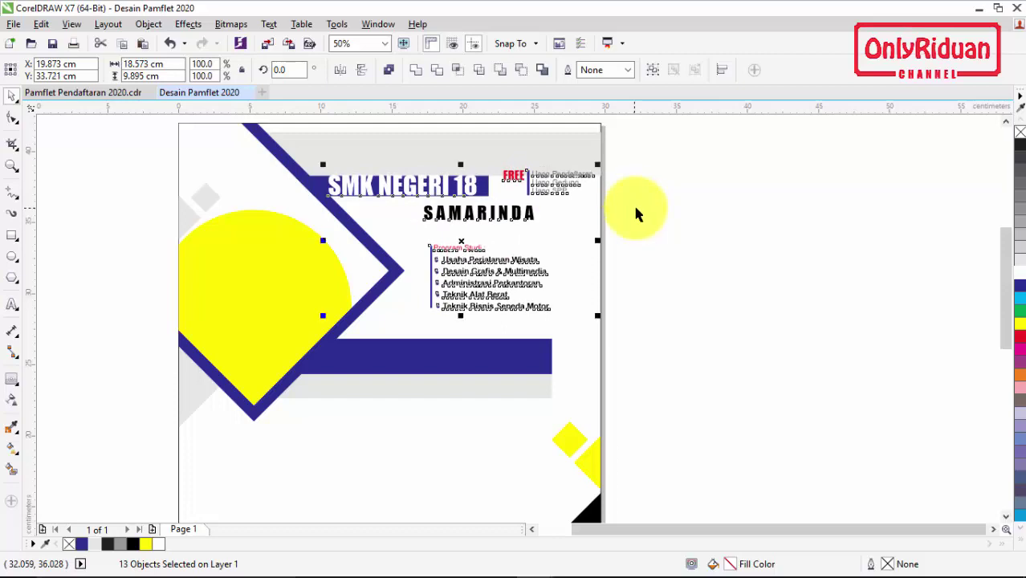
pyautogui.click(653, 193)
# Send the upper grey bar back behind the blue bar that carries the school name
pyautogui.scroll(1, 662, 171)
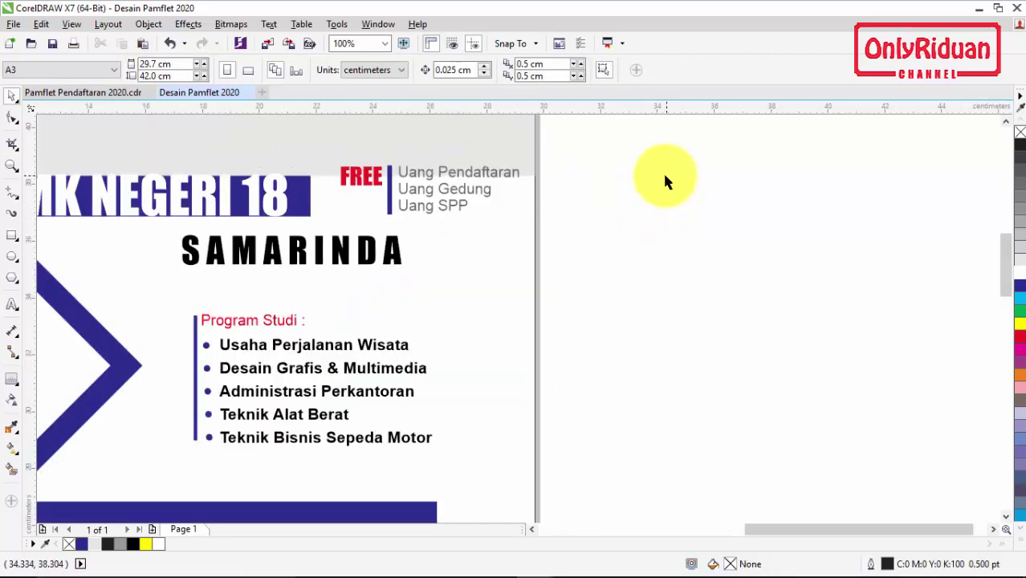
pyautogui.scroll(-1, 634, 178)
pyautogui.click(1005, 121)
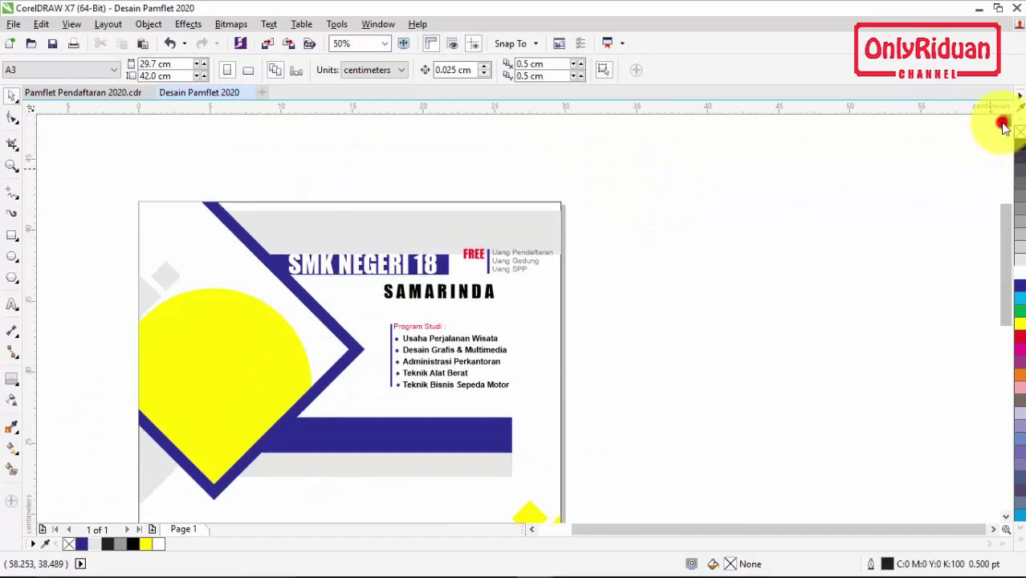
pyautogui.click(514, 230)
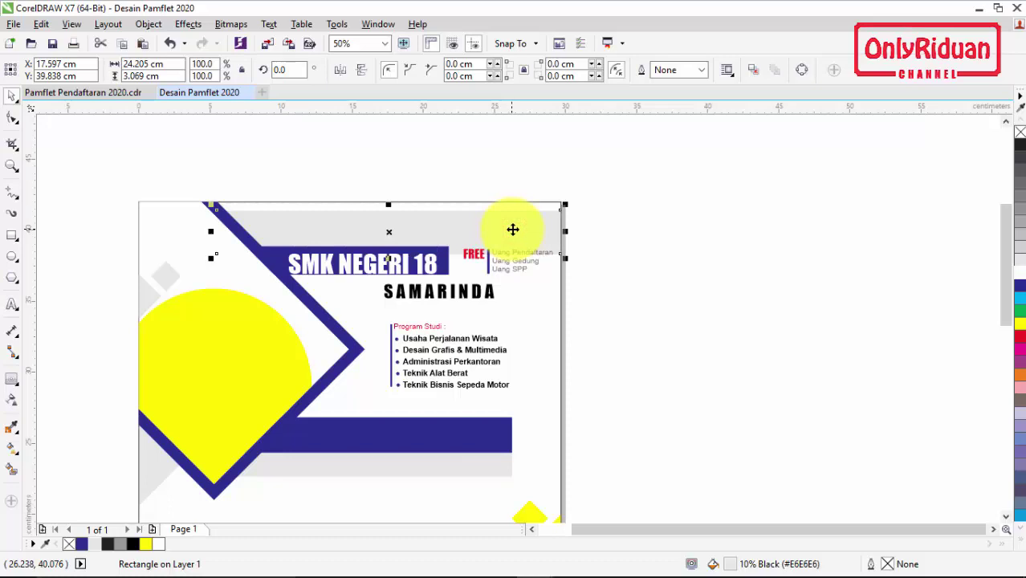
# Move the SMK NEGERI 18, SAMARINDA, FREE and Program Studi text with their vertical bars up about 0.3 cm
pyautogui.click(641, 349)
pyautogui.moveTo(621, 408); pyautogui.dragTo(282, 226)
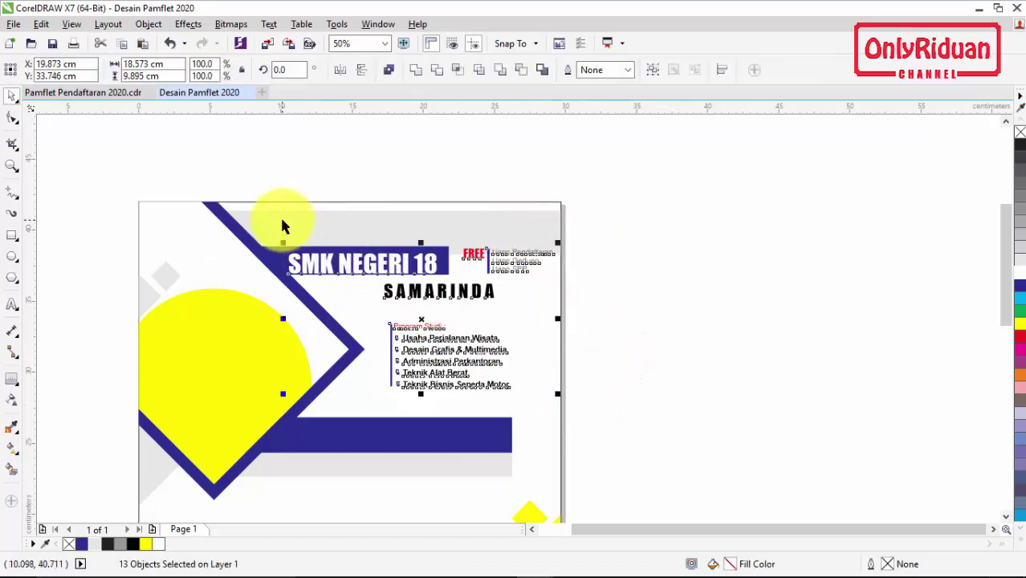
pyautogui.press('Up')
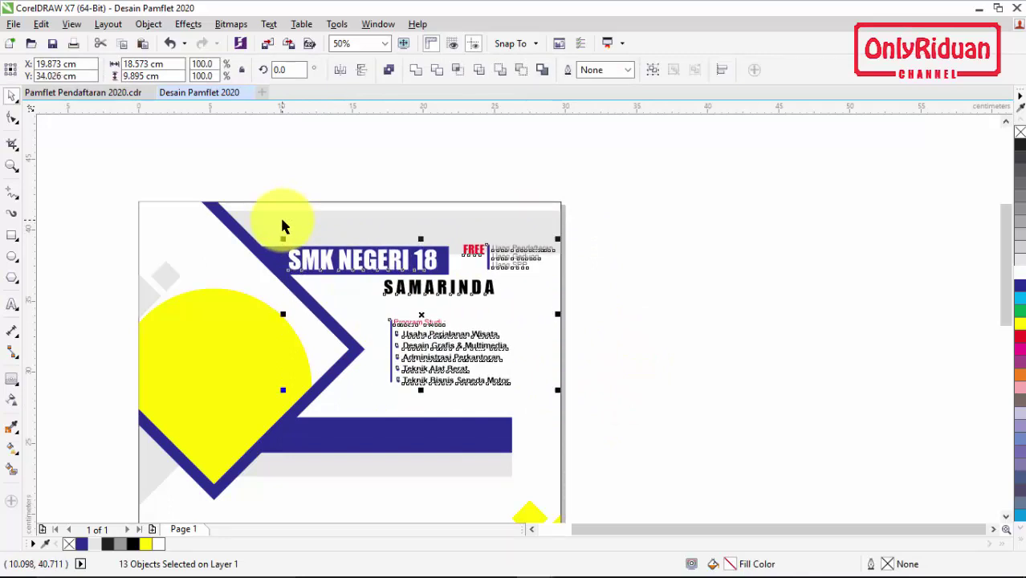
pyautogui.click(614, 304)
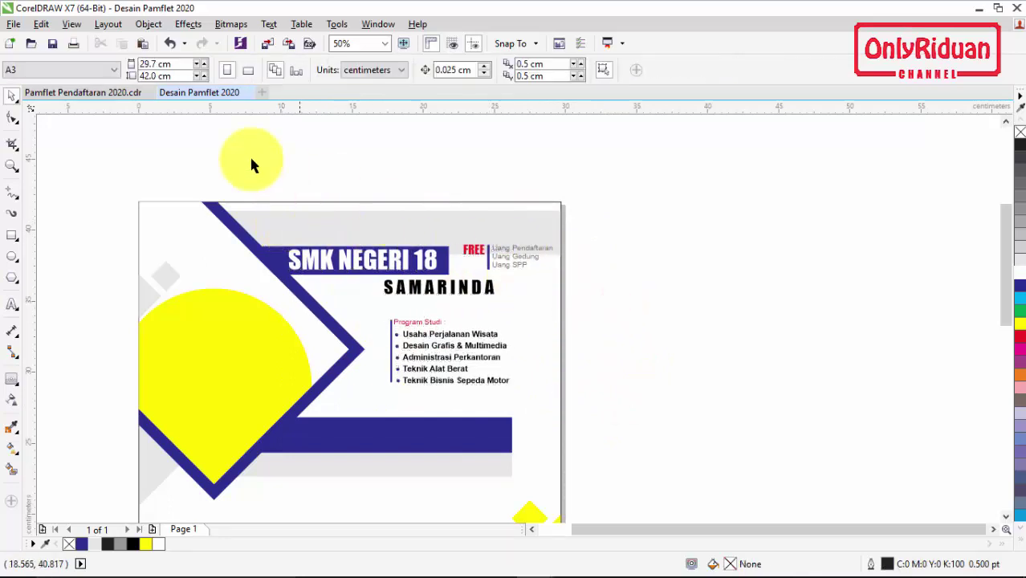
# Copy the MENERIMA PENDAFTARAN SISWA/I BARU TA. 2020/2021 text and its divider from the reference file into Desain Pamflet 2020
pyautogui.click(98, 93)
pyautogui.moveTo(1008, 258); pyautogui.dragTo(1010, 290)
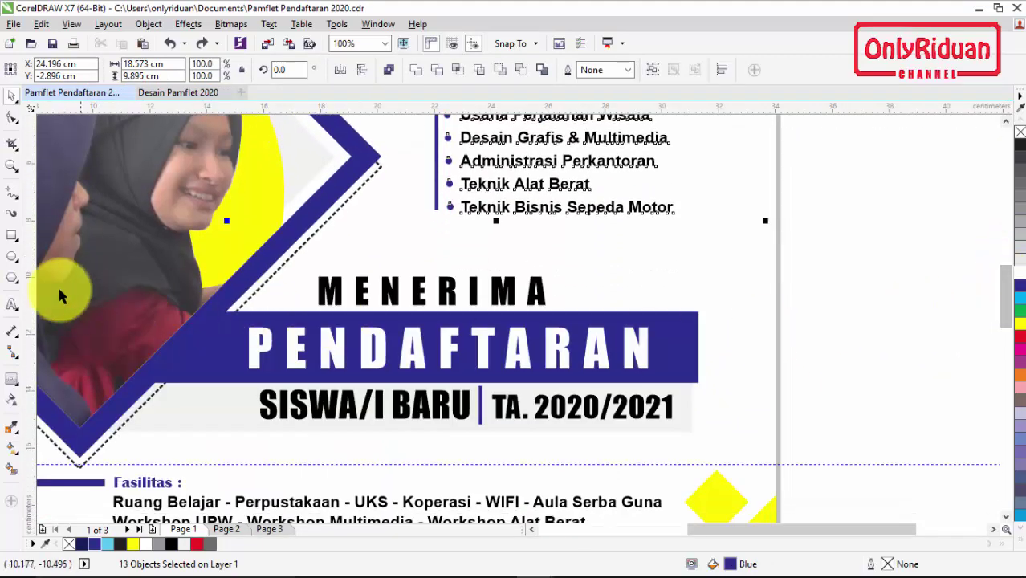
pyautogui.moveTo(862, 435); pyautogui.dragTo(223, 255)
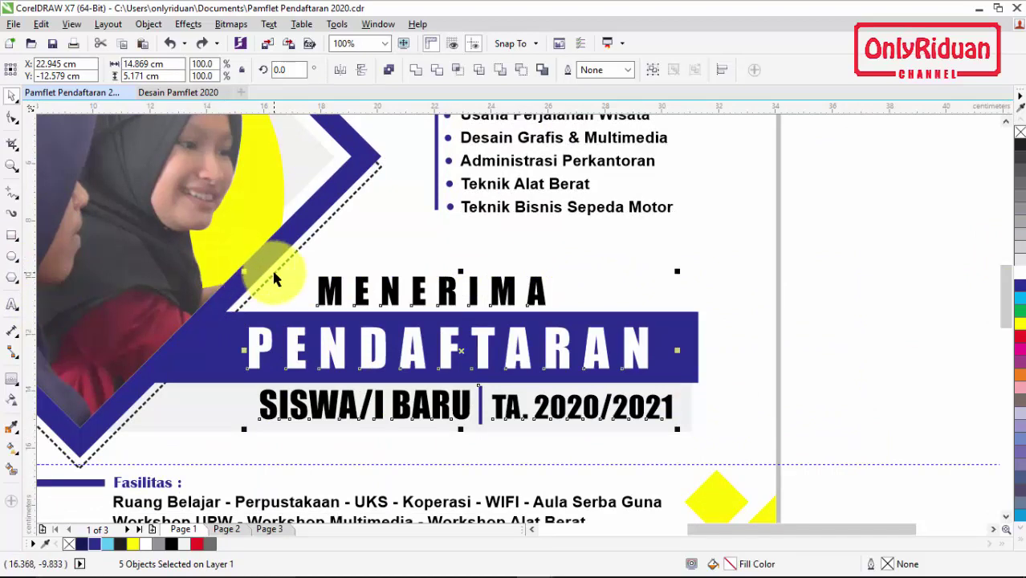
pyautogui.click(182, 92)
pyautogui.hotkey('ctrl', 'v')
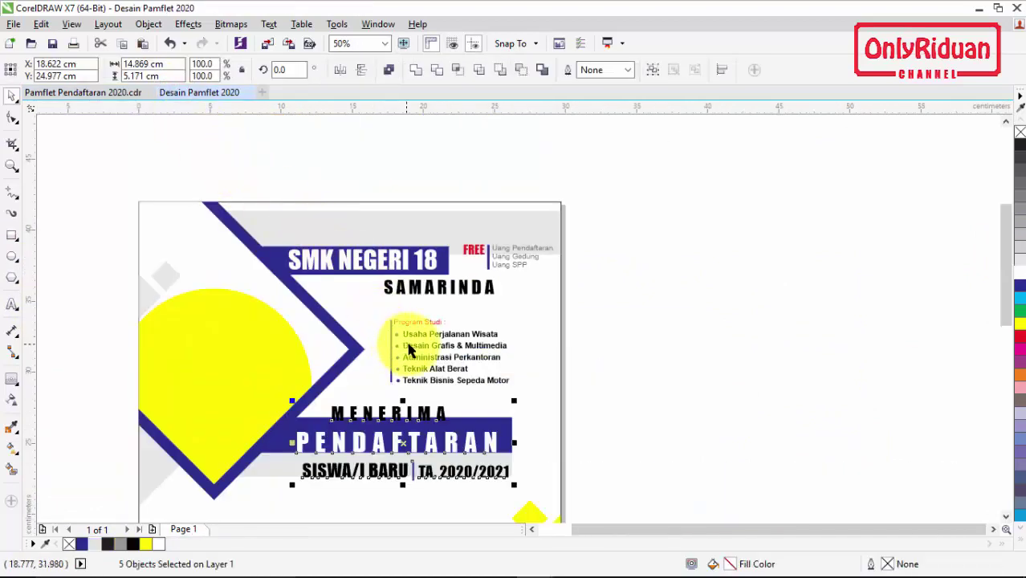
# Nudge the copied registration text up about 0.5 cm and slightly left so PENDAFTARAN sits centred on the lower blue bar
pyautogui.moveTo(1005, 272); pyautogui.dragTo(1009, 283)
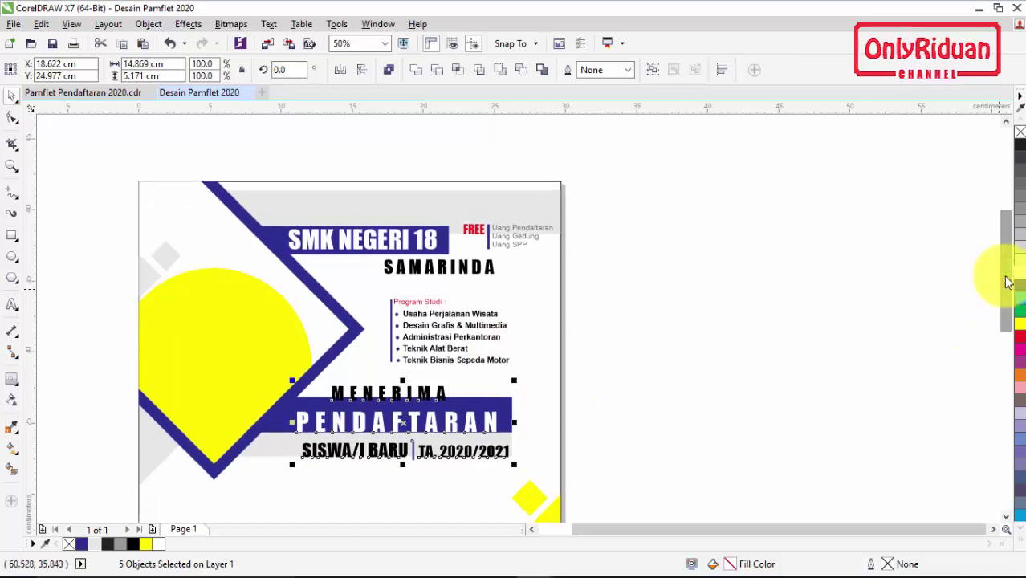
pyautogui.press('Up')
pyautogui.press('Up')
pyautogui.press('Up')
pyautogui.press('Up')
pyautogui.press('Up')
pyautogui.press('Up')
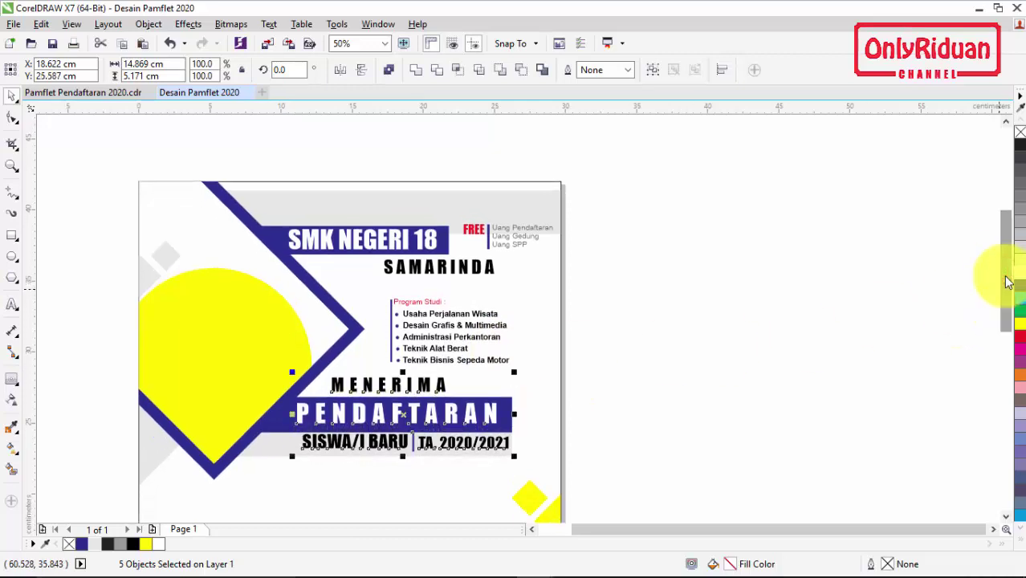
pyautogui.hotkey('ctrl', 'Left')
pyautogui.hotkey('ctrl', 'Down')
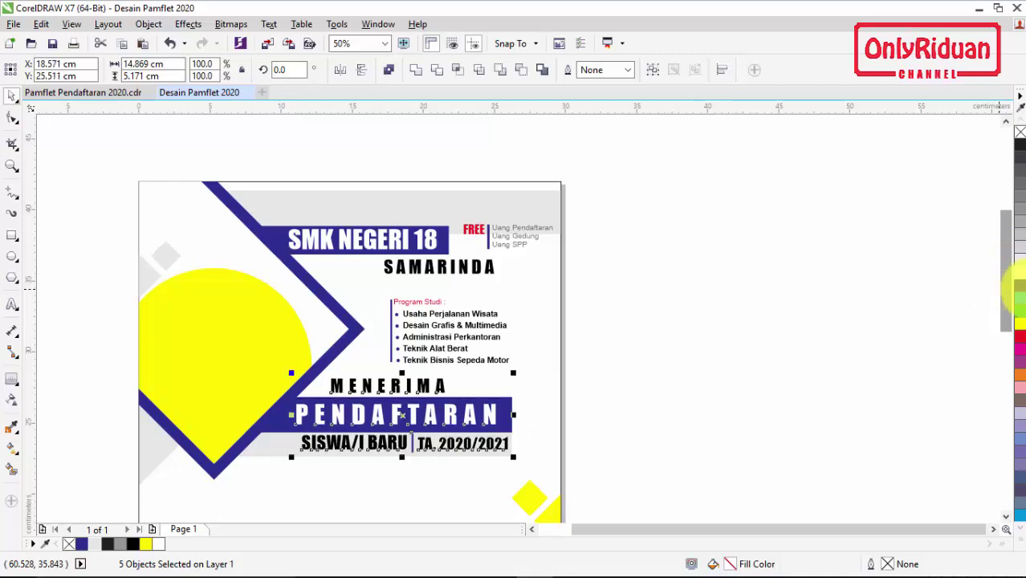
# Check the size of the Ekskul Futsal photo frame in the reference file Pamflet Pendaftaran 2020.cdr
pyautogui.moveTo(1010, 277); pyautogui.dragTo(1018, 333)
pyautogui.scroll(-2, 1010, 322)
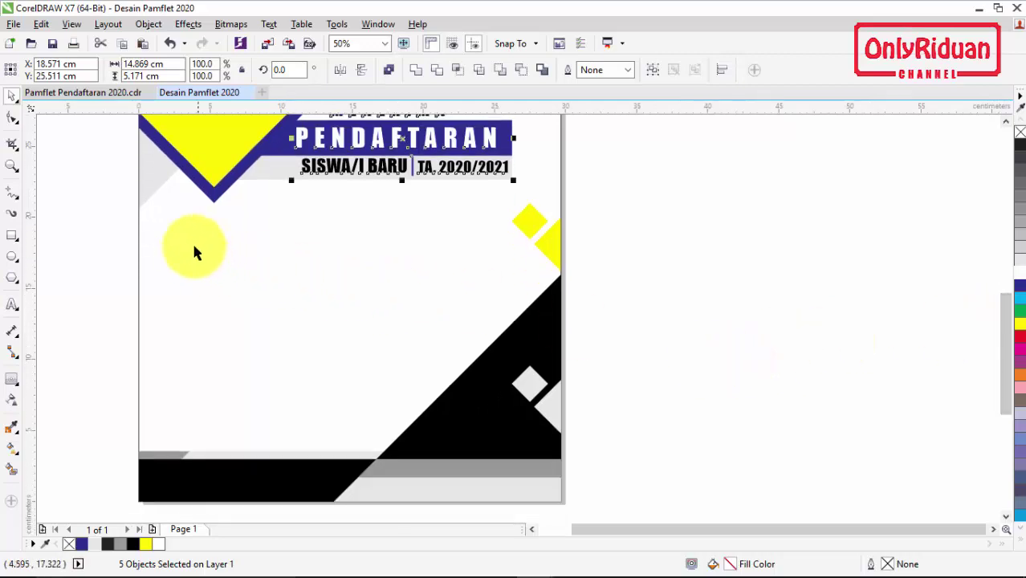
pyautogui.click(106, 100)
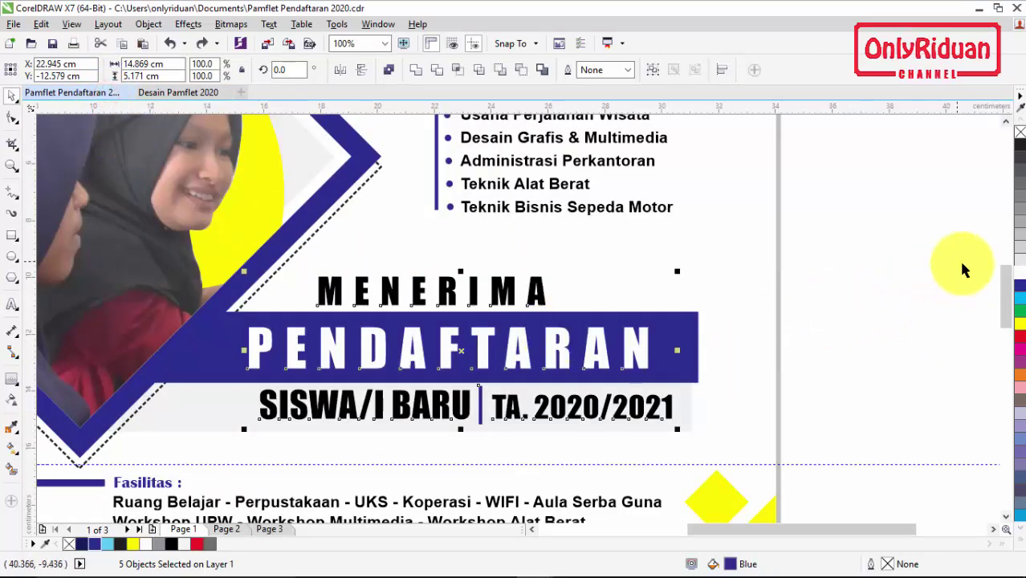
pyautogui.moveTo(1010, 296); pyautogui.dragTo(1008, 338)
pyautogui.click(678, 241)
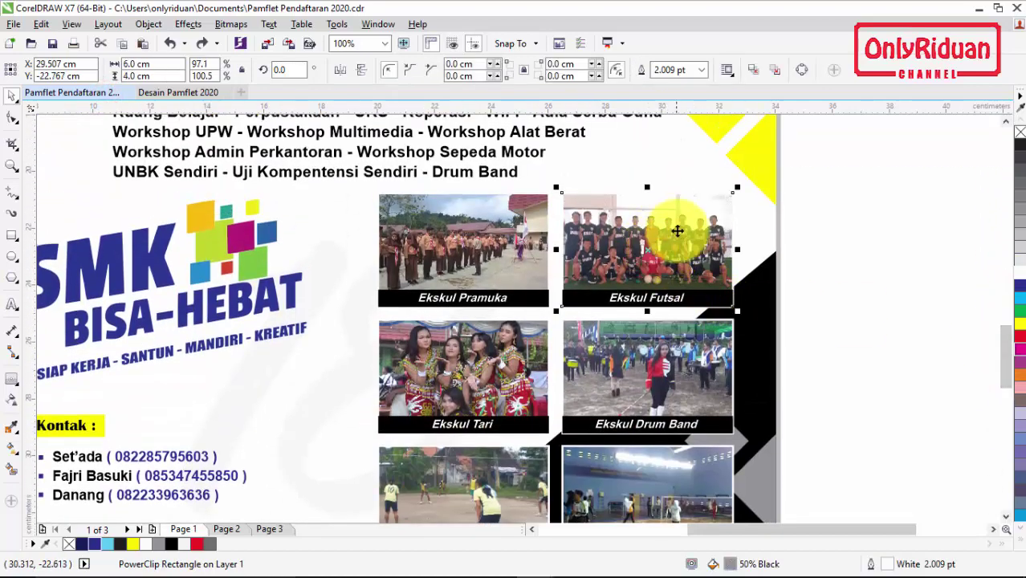
pyautogui.click(165, 94)
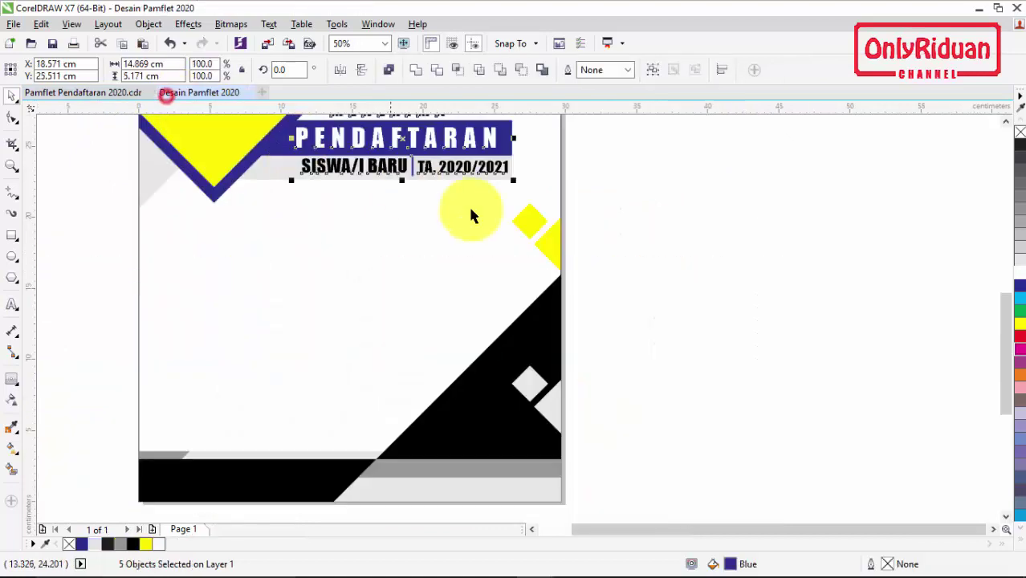
# Draw a rectangle in the blank area beside the page and set its size to 6 × 4 cm
pyautogui.click(710, 387)
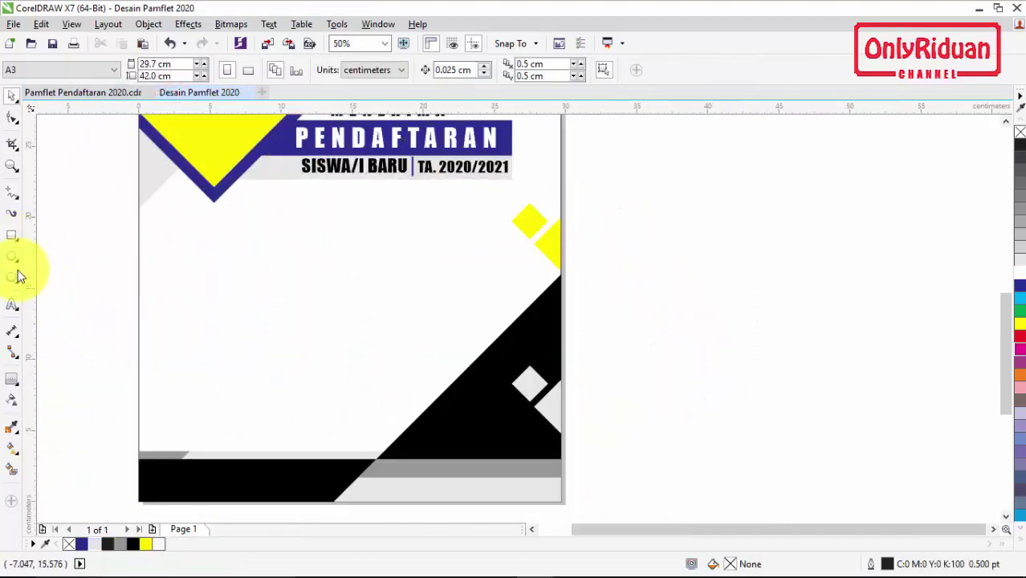
pyautogui.click(12, 236)
pyautogui.moveTo(624, 256); pyautogui.dragTo(744, 342)
pyautogui.doubleClick(140, 64)
pyautogui.write('6')
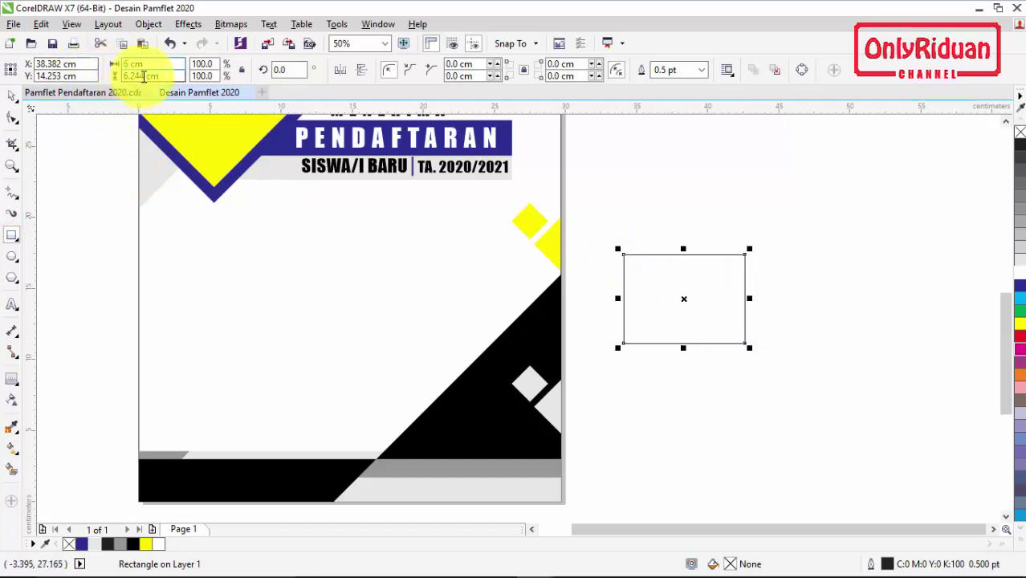
pyautogui.doubleClick(138, 75)
pyautogui.write('4')
pyautogui.press('Return')
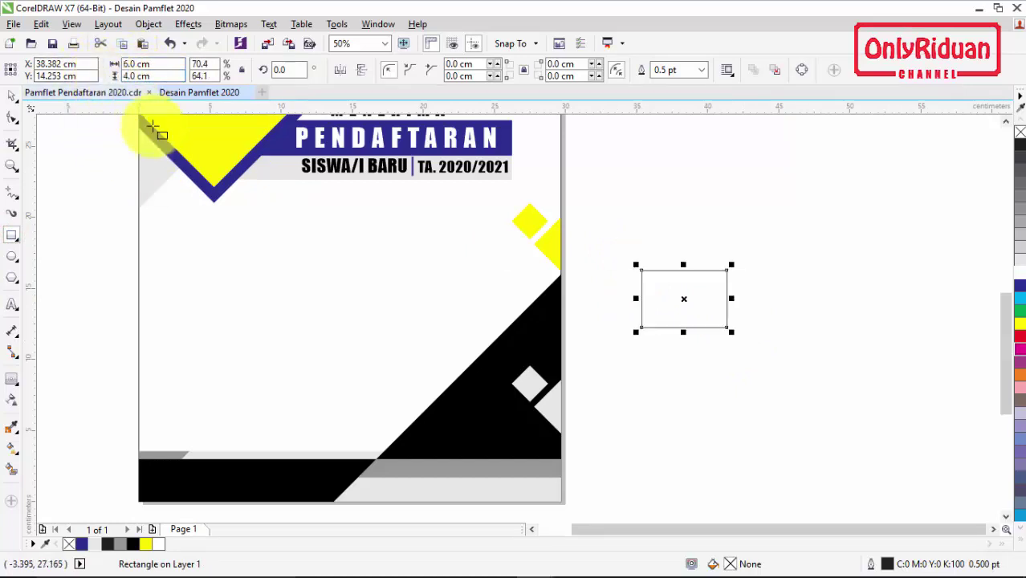
# Move the 6 × 4 cm rectangle onto the page just below the yellow diamonds and fill it with 10% Black
pyautogui.click(11, 95)
pyautogui.moveTo(684, 299); pyautogui.dragTo(498, 298)
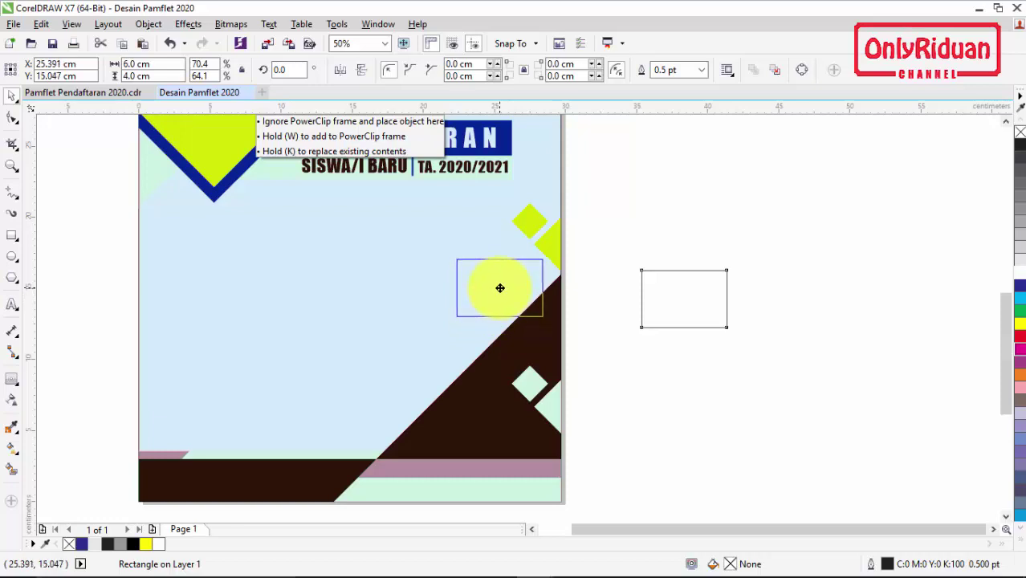
pyautogui.moveTo(500, 288); pyautogui.dragTo(499, 287)
pyautogui.scroll(2, 499, 287)
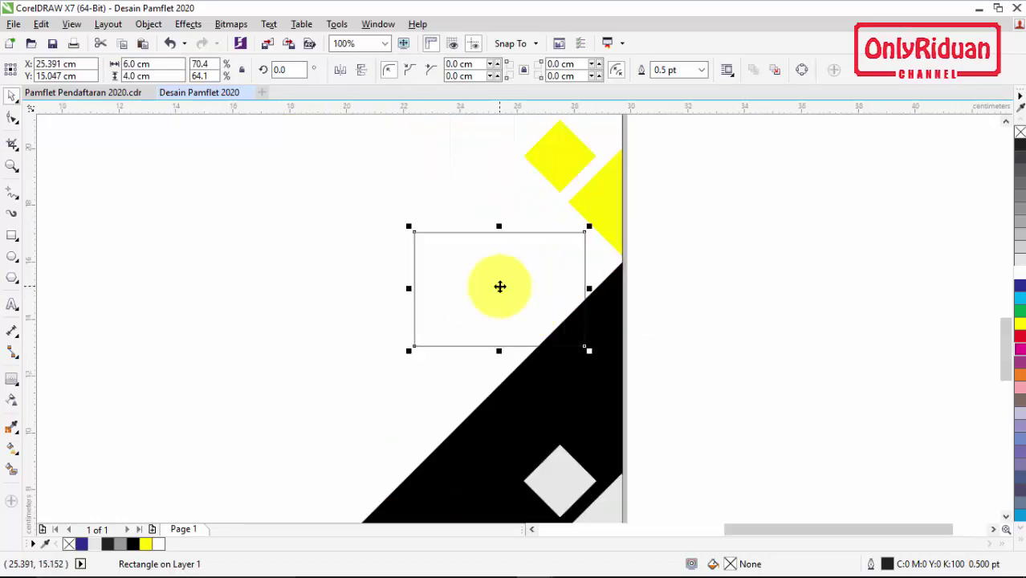
pyautogui.click(91, 545)
pyautogui.scroll(-2, 628, 300)
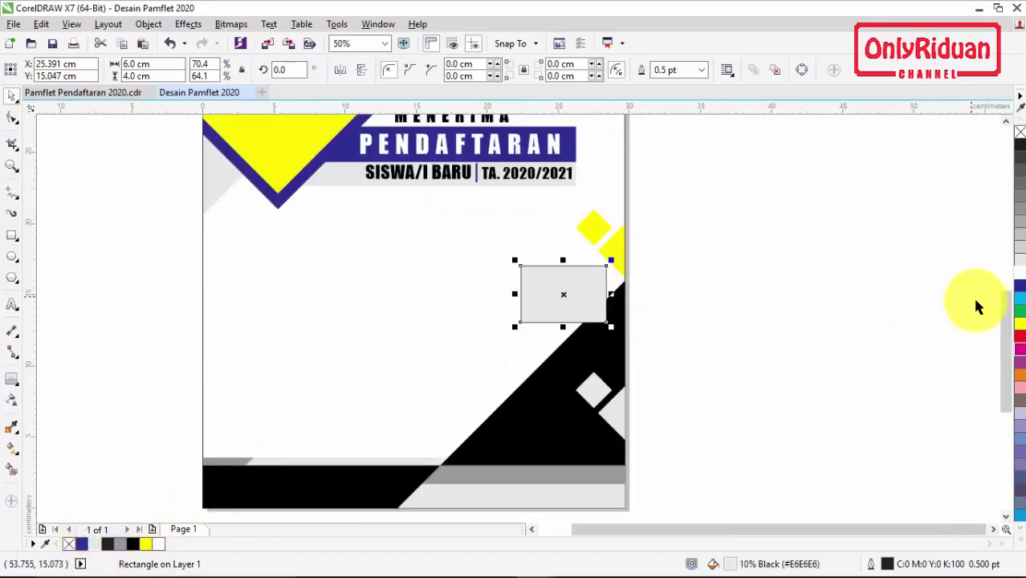
# Copy the grey rectangle straight down about 4.4 cm and repeat the duplication to form a column of three frames
pyautogui.scroll(-1, 1006, 314)
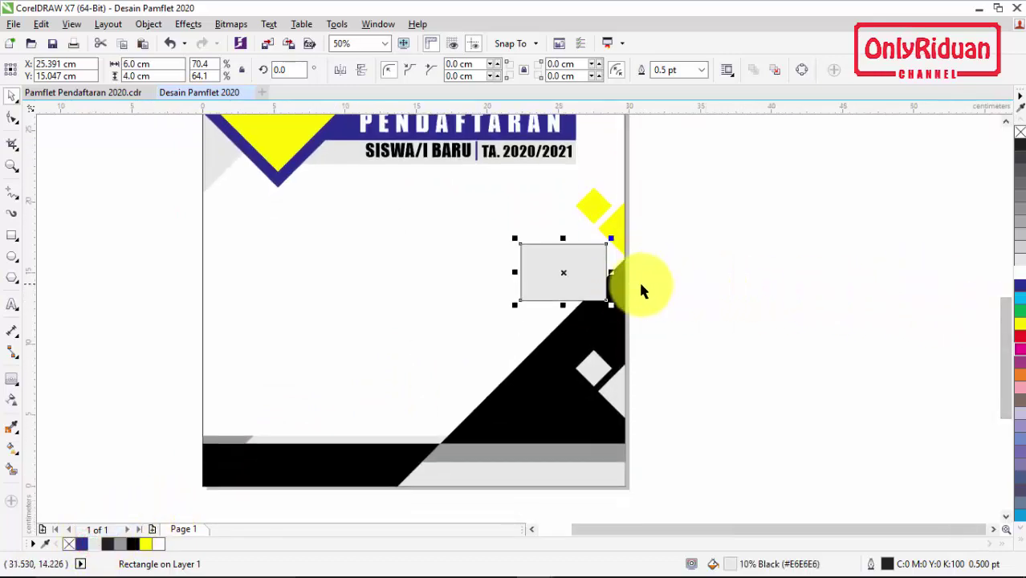
pyautogui.scroll(2, 558, 279)
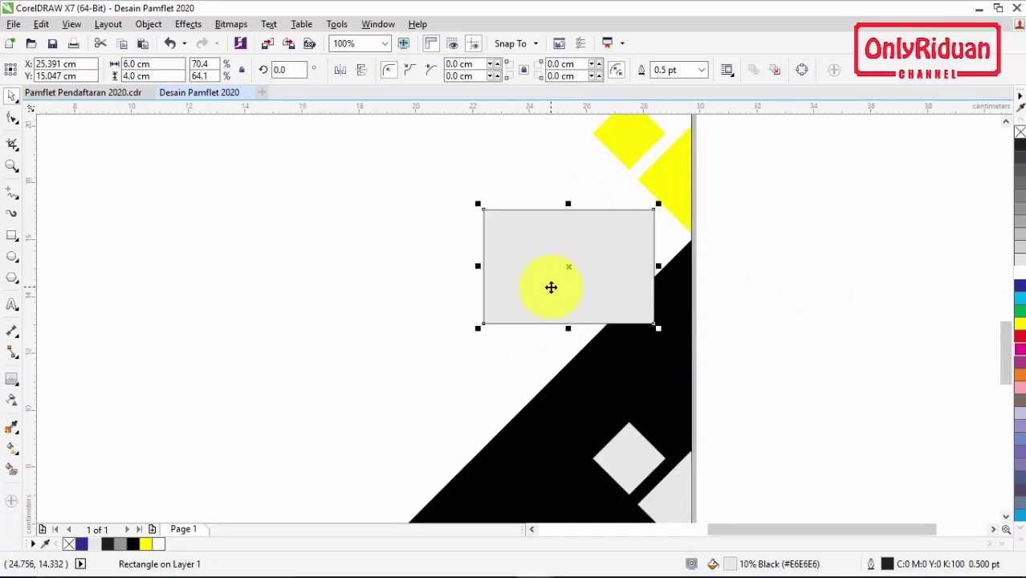
pyautogui.moveTo(571, 283); pyautogui.dragTo(589, 393)
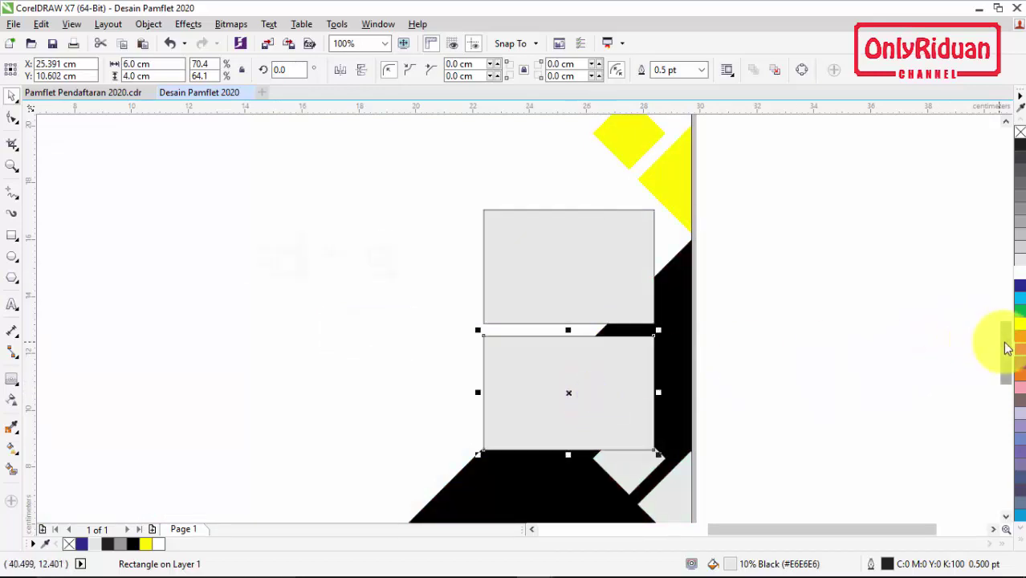
pyautogui.hotkey('ctrl', 'd')
pyautogui.scroll(-1, 1009, 377)
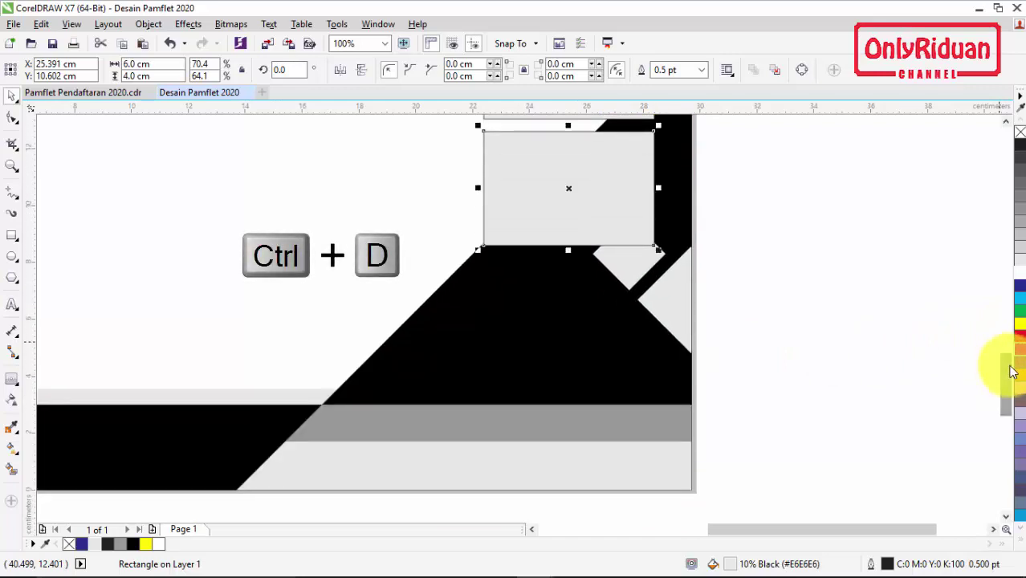
pyautogui.hotkey('ctrl', 'd')
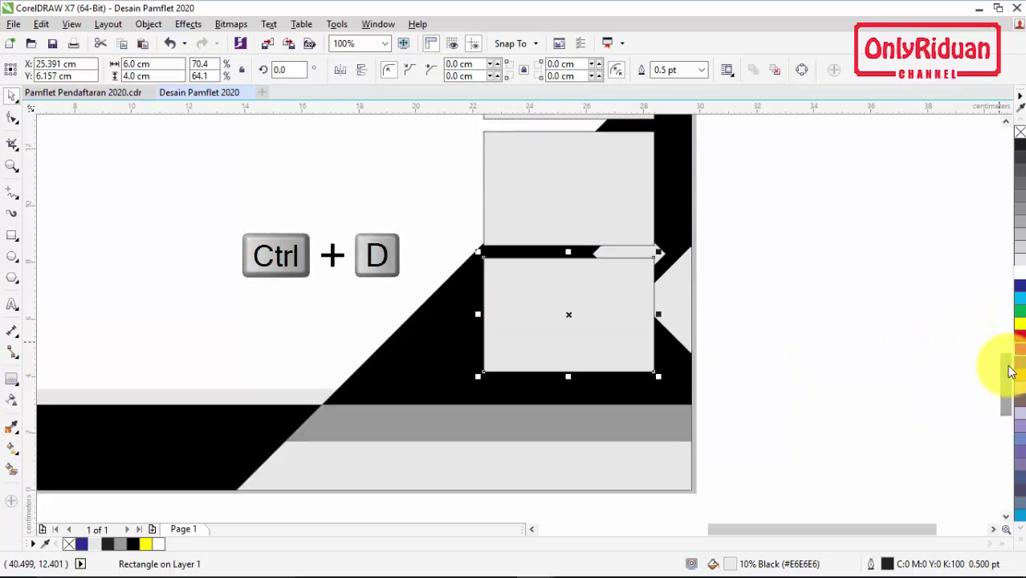
pyautogui.click(1007, 120)
pyautogui.click(1006, 121)
pyautogui.moveTo(752, 510); pyautogui.dragTo(466, 182)
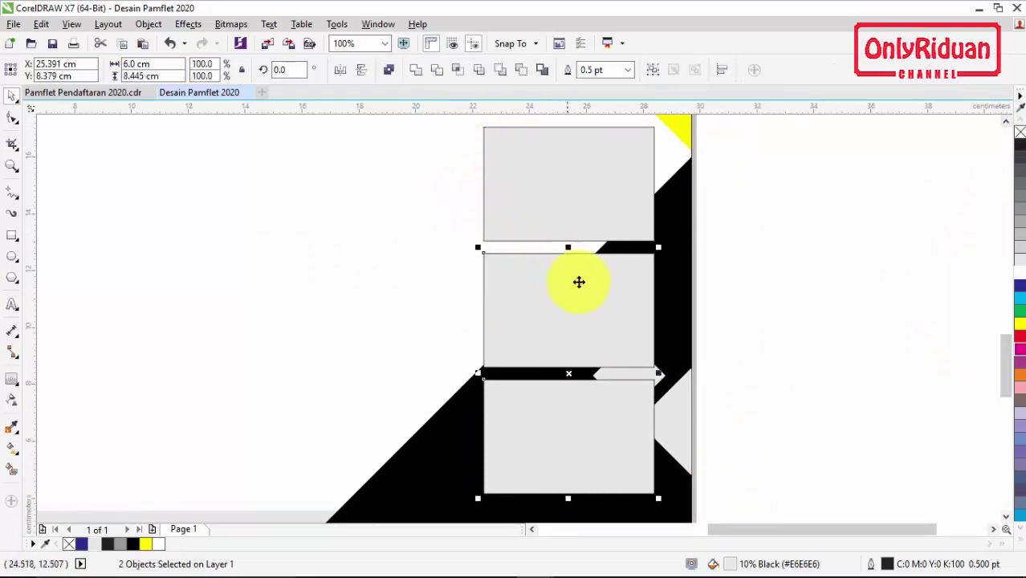
pyautogui.moveTo(570, 310); pyautogui.dragTo(470, 310)
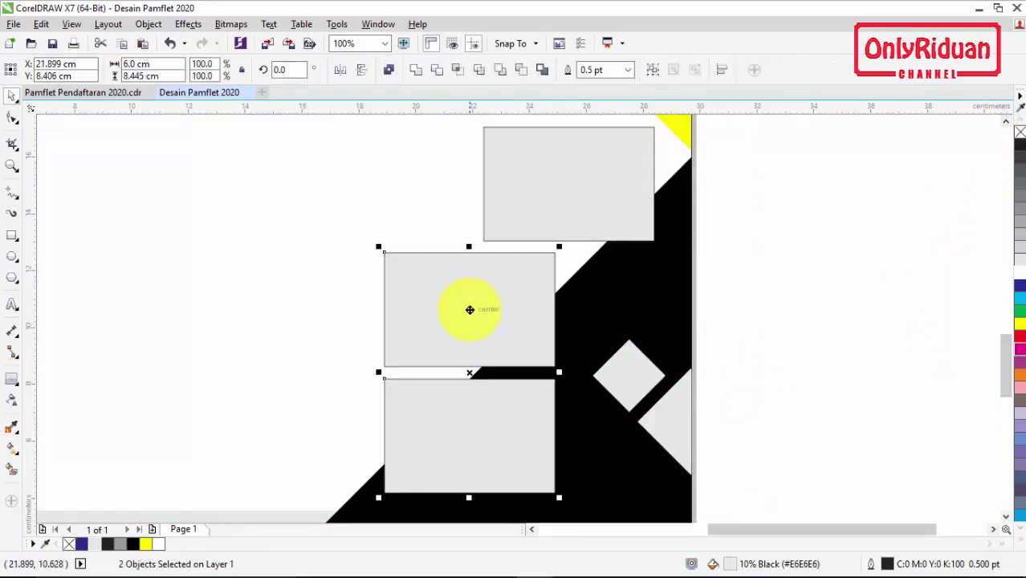
pyautogui.hotkey('ctrl', 'z')
# Copy the column of three grey rectangles about 6.5 cm to the left to form a two-by-three grid of photo frames
pyautogui.click(793, 306)
pyautogui.moveTo(741, 514); pyautogui.dragTo(432, 156)
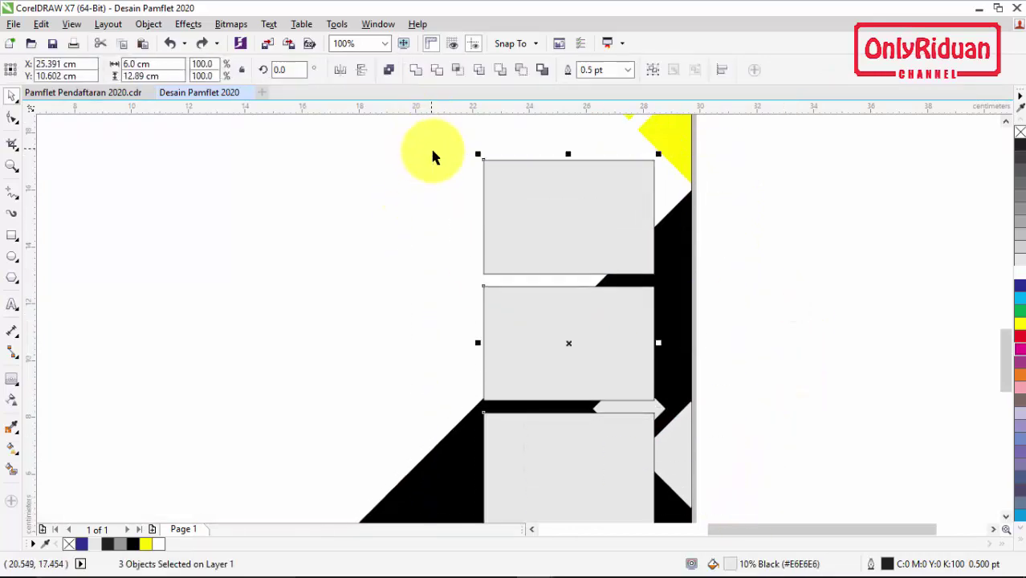
pyautogui.moveTo(568, 344); pyautogui.dragTo(384, 344)
pyautogui.scroll(-2, 684, 271)
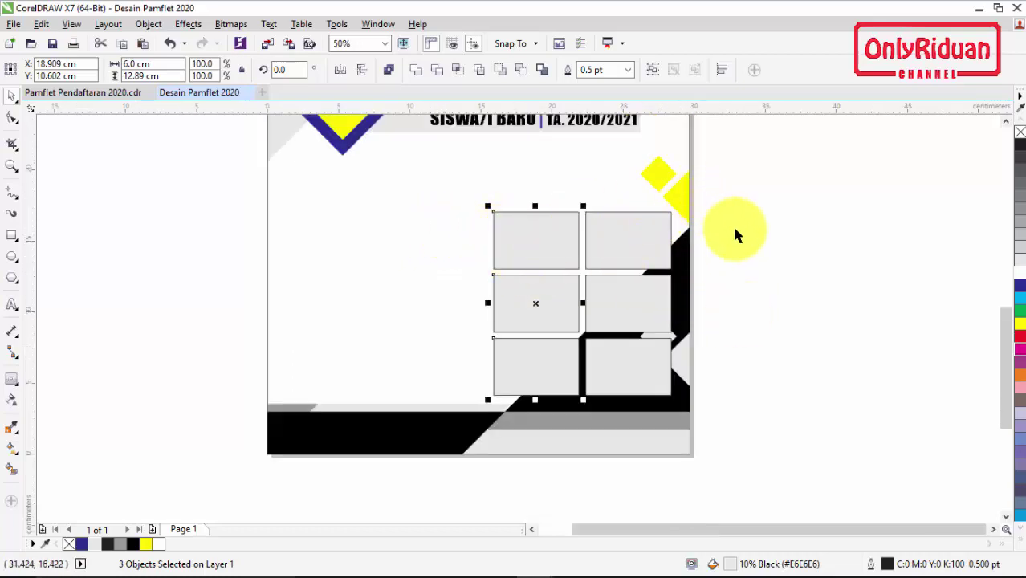
pyautogui.click(748, 274)
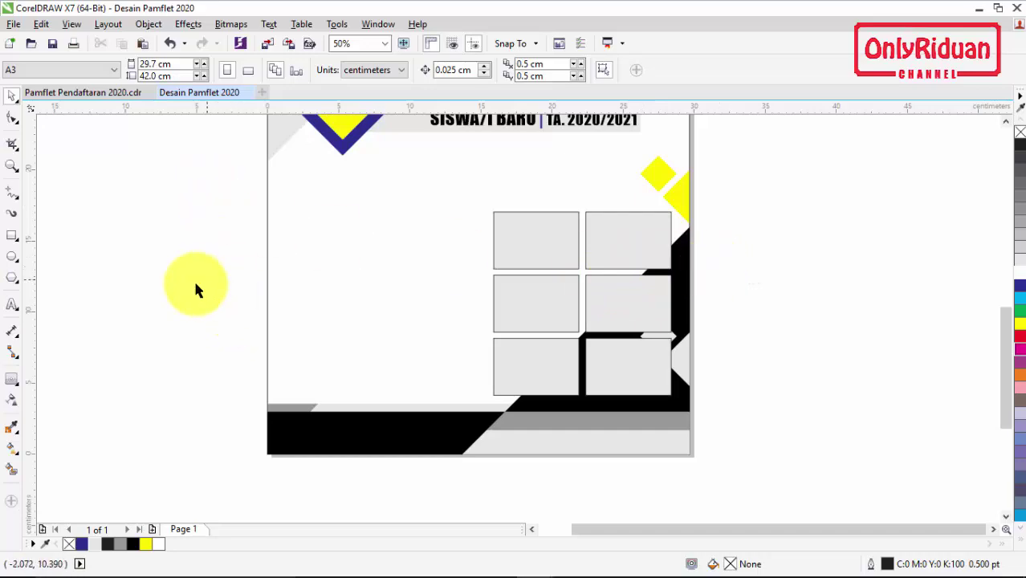
# Copy the six extracurricular photos from Page 3 of the reference file into the Desain Pamflet 2020 document
pyautogui.click(88, 92)
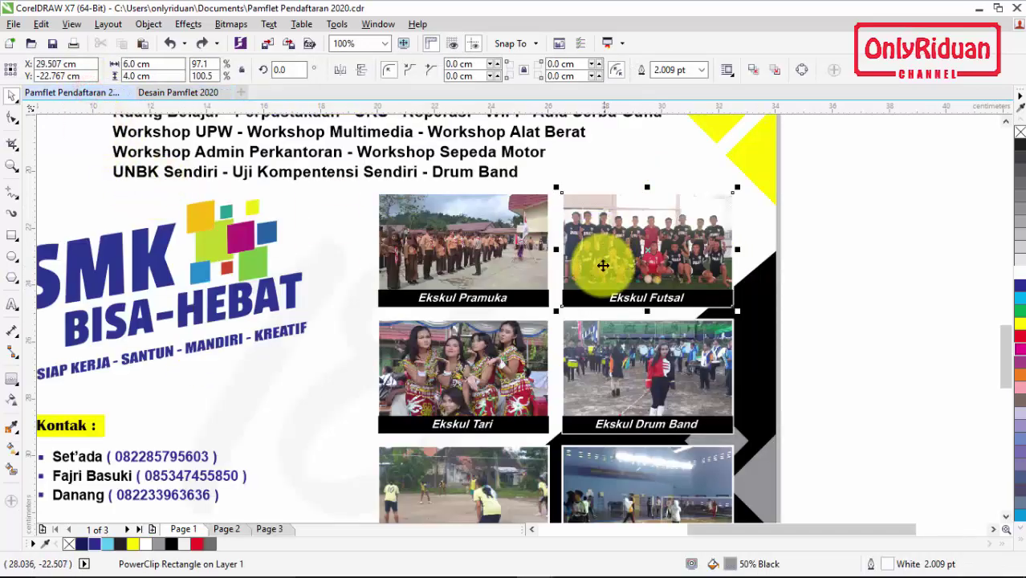
pyautogui.click(270, 529)
pyautogui.scroll(-3, 365, 338)
pyautogui.moveTo(565, 411); pyautogui.dragTo(241, 266)
pyautogui.moveTo(346, 313); pyautogui.dragTo(643, 322)
pyautogui.hotkey('ctrl', 'z')
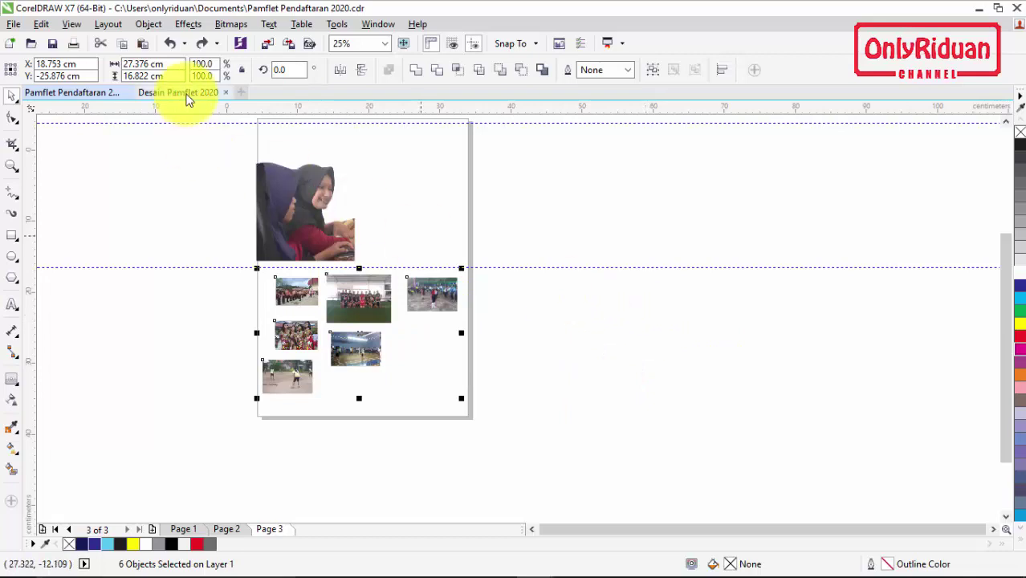
pyautogui.click(188, 93)
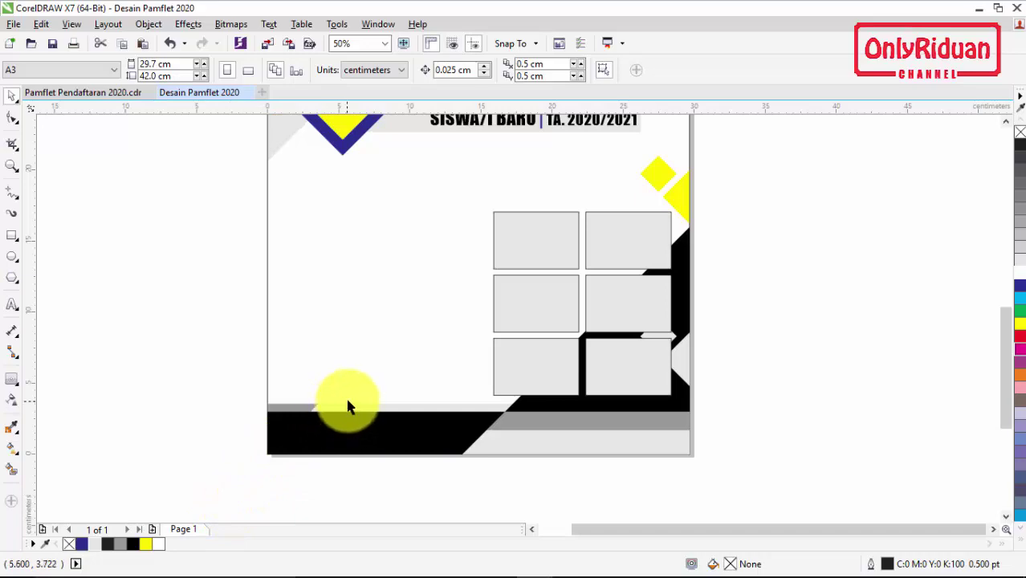
pyautogui.hotkey('ctrl', 'v')
# Move the six pasted photos into the blank area right of the page and select the scout assembly photo
pyautogui.moveTo(347, 196); pyautogui.dragTo(786, 236)
pyautogui.click(992, 530)
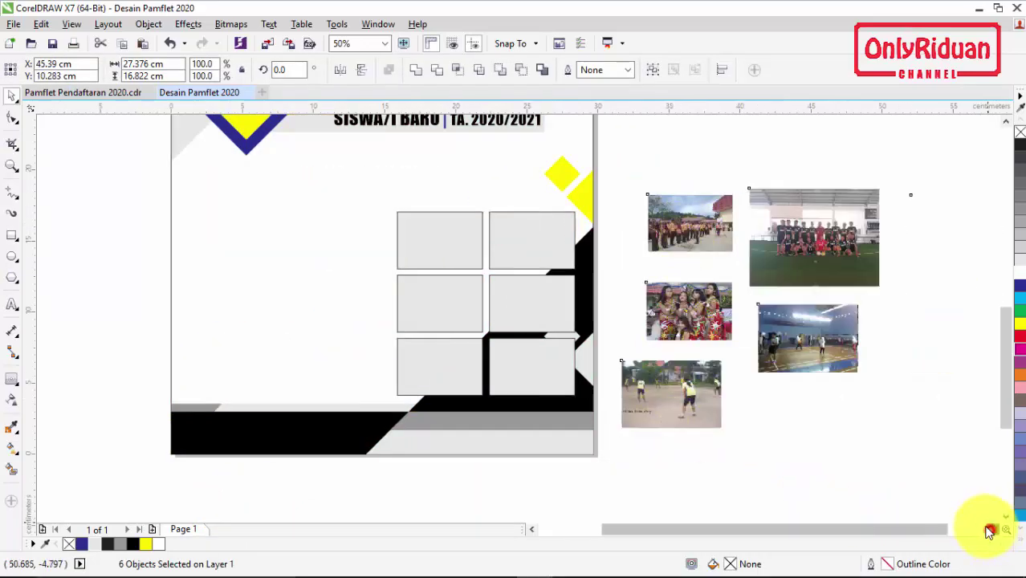
pyautogui.click(990, 532)
pyautogui.moveTo(755, 532); pyautogui.dragTo(751, 527)
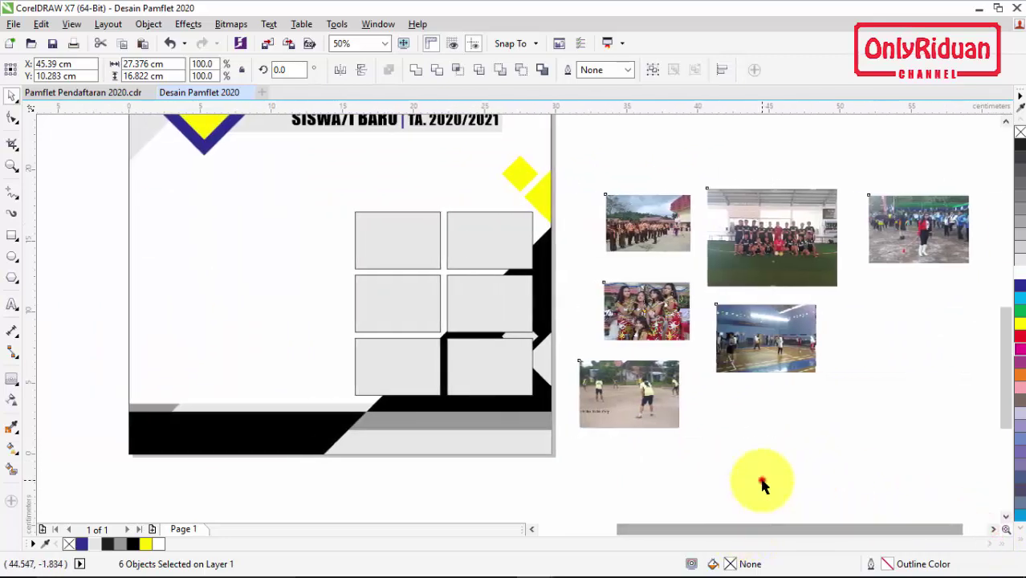
pyautogui.click(763, 484)
pyautogui.click(646, 237)
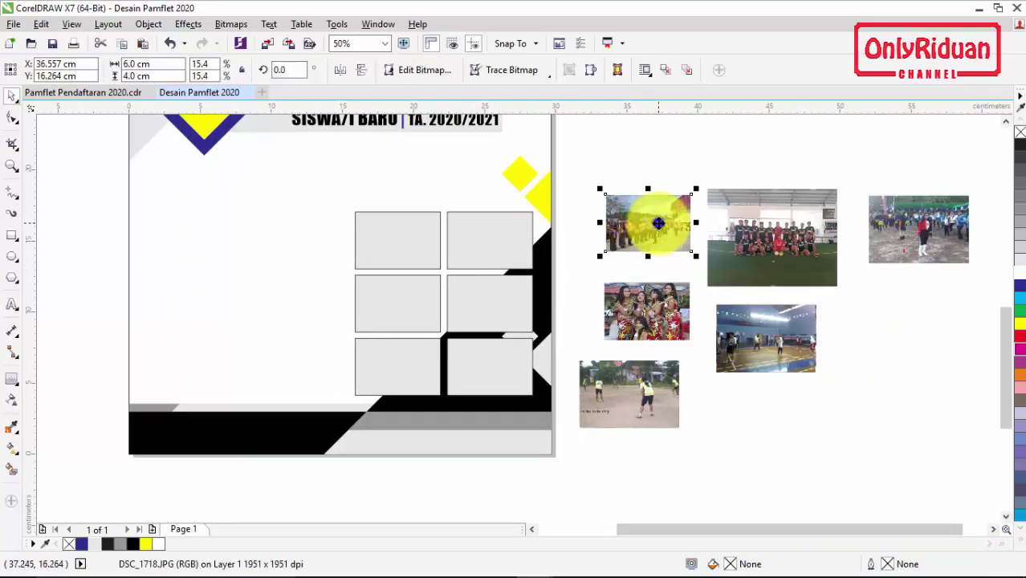
# PowerClip the scout assembly photo into the top-left grid frame and the futsal team photo into the top-right frame
pyautogui.rightClick(658, 223)
pyautogui.click(705, 161)
pyautogui.click(397, 238)
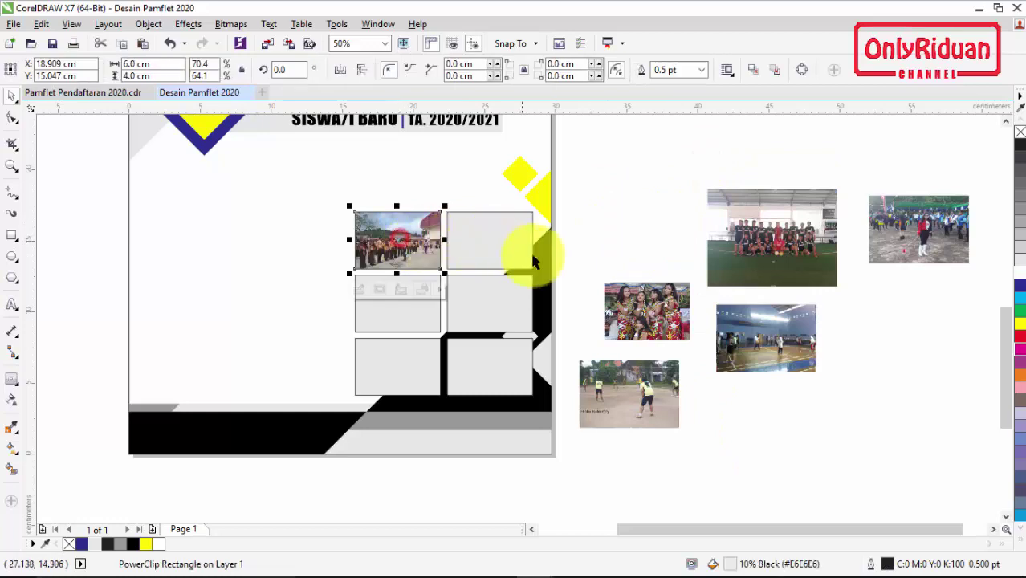
pyautogui.rightClick(759, 224)
pyautogui.click(796, 159)
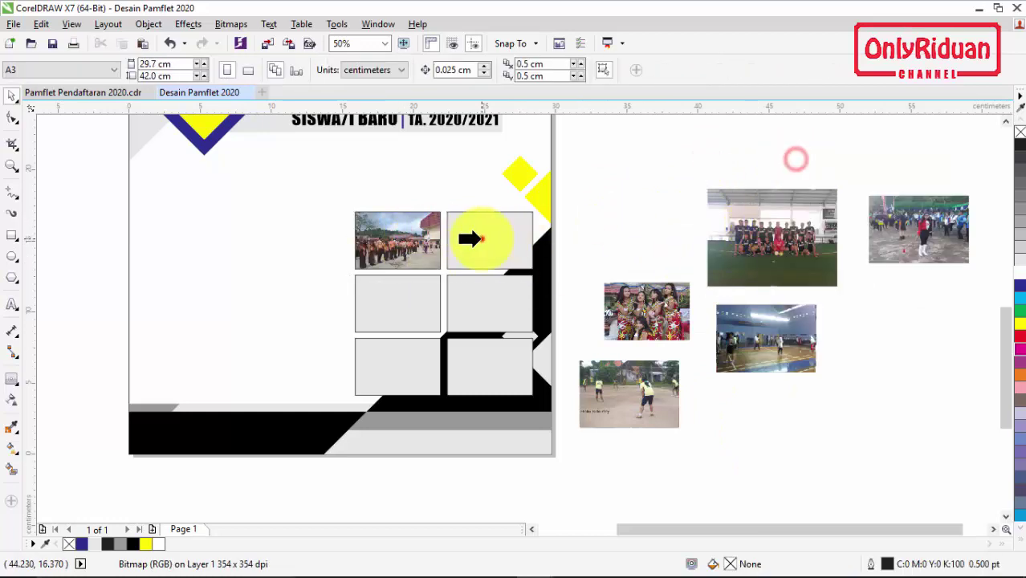
pyautogui.click(470, 238)
# PowerClip the drum band photo into the middle-right grid frame and the dancers photo into the middle-left frame
pyautogui.rightClick(923, 224)
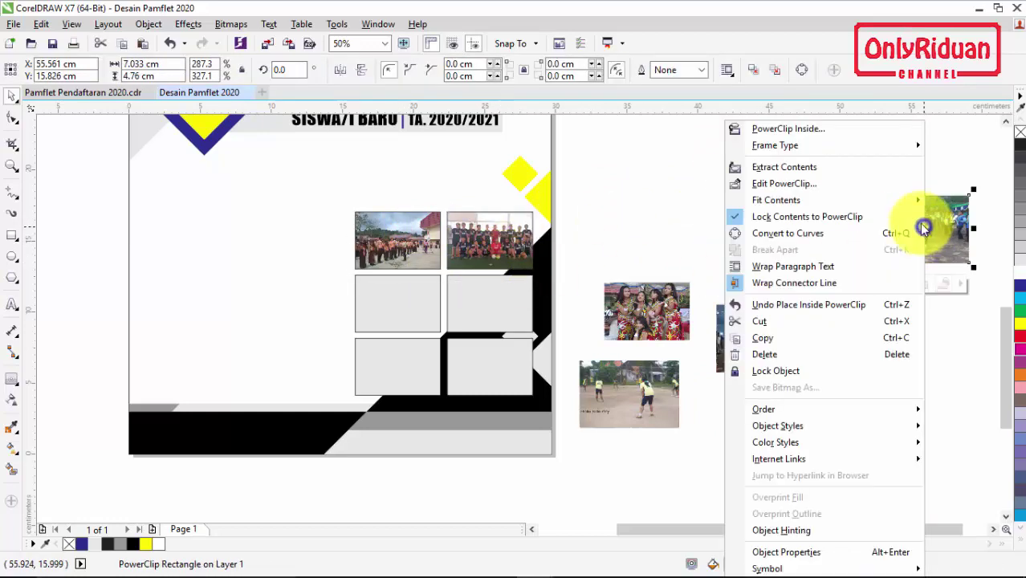
pyautogui.click(804, 131)
pyautogui.click(480, 305)
pyautogui.rightClick(643, 307)
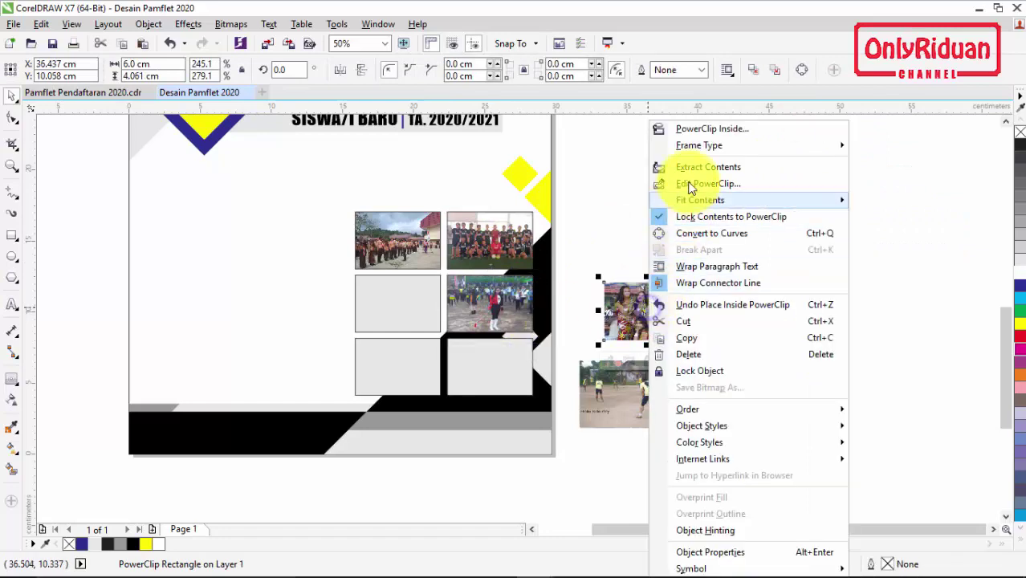
pyautogui.click(713, 129)
pyautogui.click(412, 295)
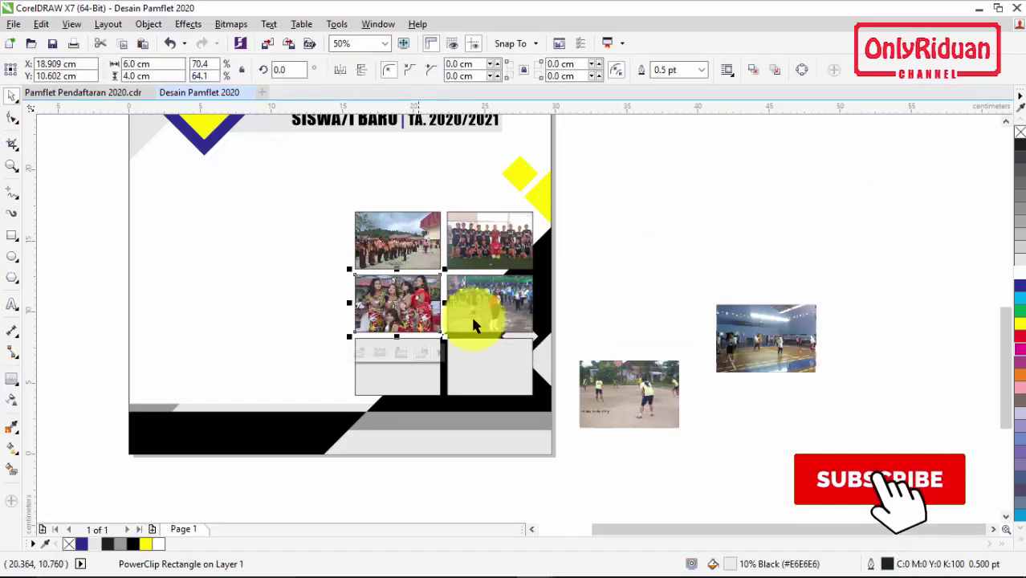
# PowerClip the badminton photo into the bottom-right grid frame and the volleyball photo into the bottom-left frame
pyautogui.rightClick(742, 336)
pyautogui.click(806, 128)
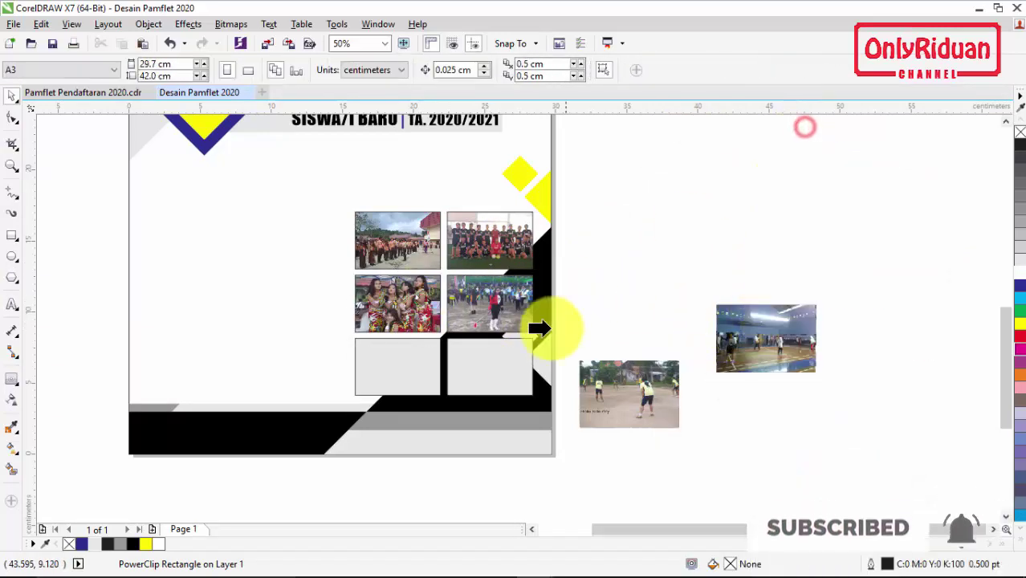
pyautogui.click(498, 365)
pyautogui.click(623, 394)
pyautogui.rightClick(643, 385)
pyautogui.click(707, 128)
pyautogui.click(401, 365)
pyautogui.click(658, 309)
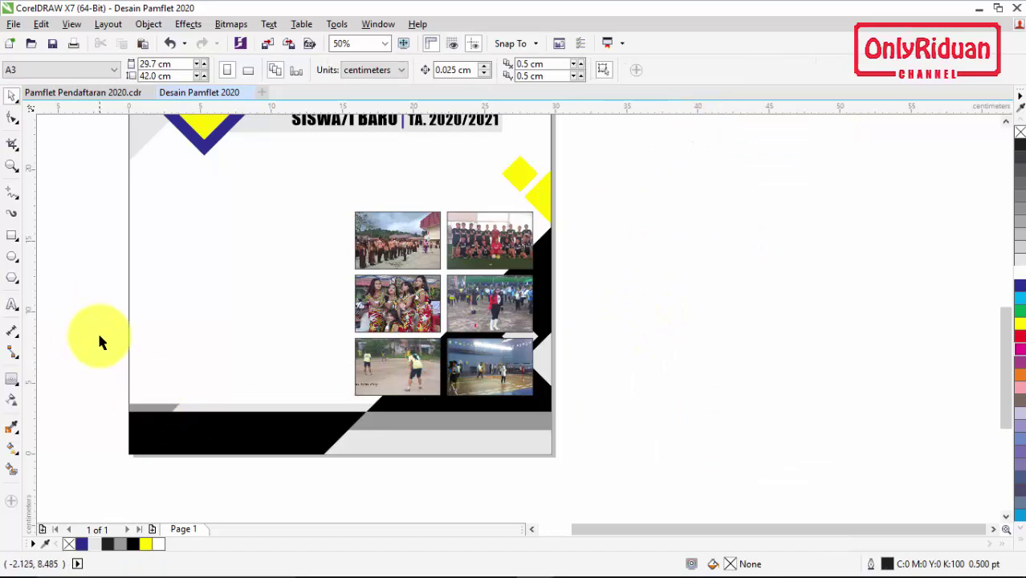
# Copy the black Ekskul Futsal caption bar with its text from Page 1 of the reference file into Desain Pamflet 2020
pyautogui.click(80, 93)
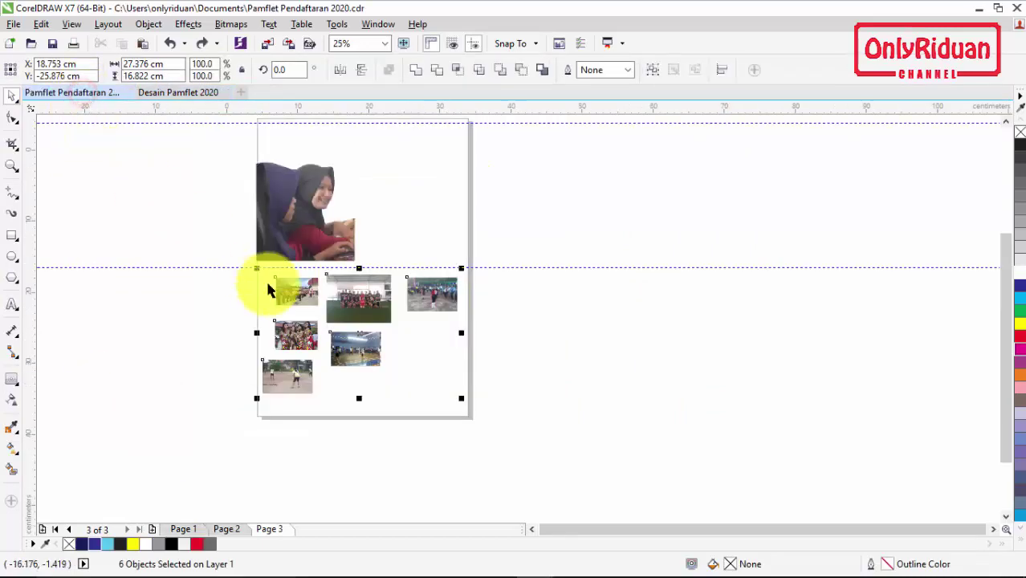
pyautogui.click(183, 529)
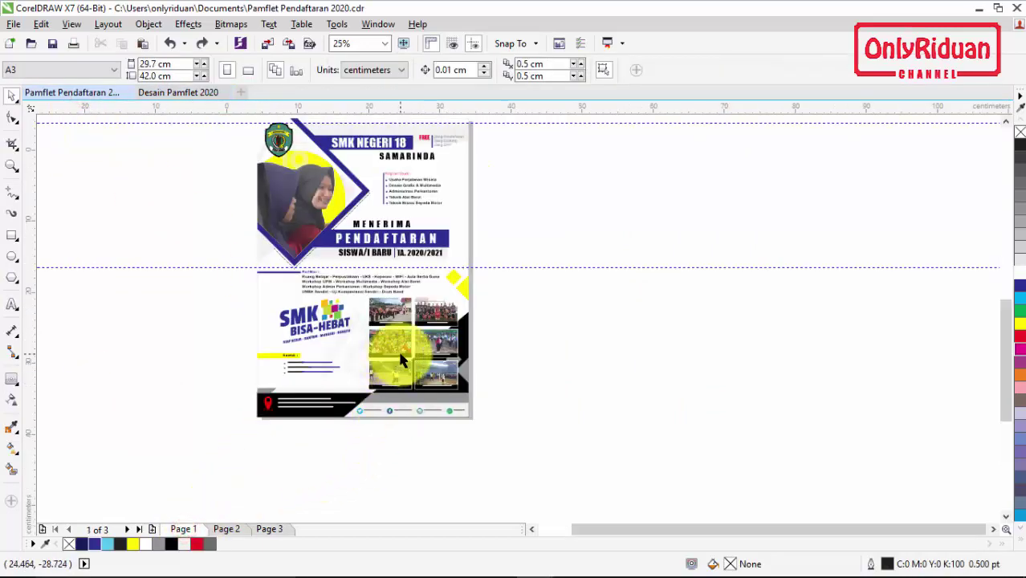
pyautogui.scroll(3, 401, 361)
pyautogui.moveTo(468, 233); pyautogui.dragTo(654, 235)
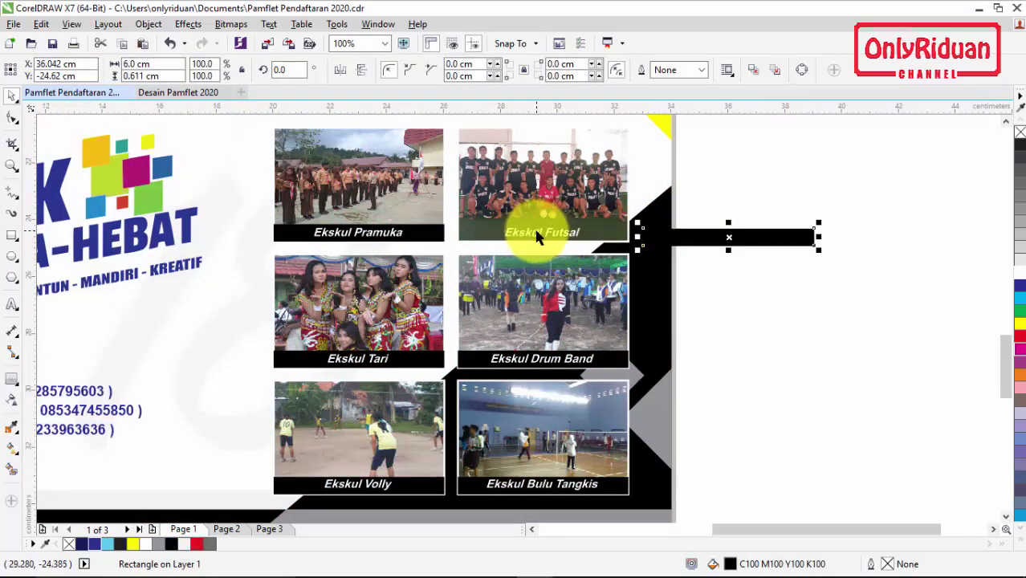
pyautogui.hotkey('ctrl', 'z')
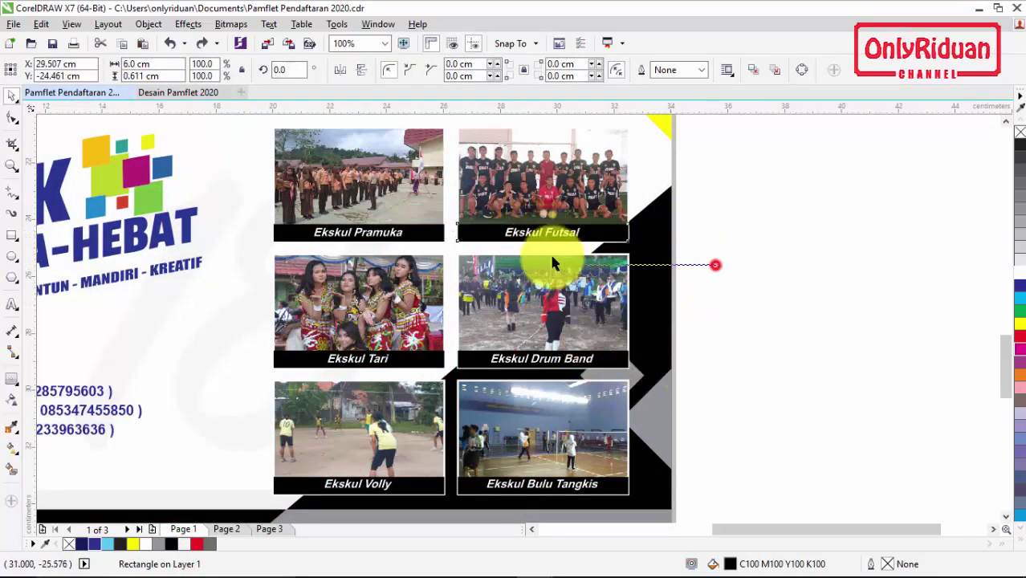
pyautogui.keyDown('shift'); pyautogui.click(446, 223); pyautogui.keyUp('shift')
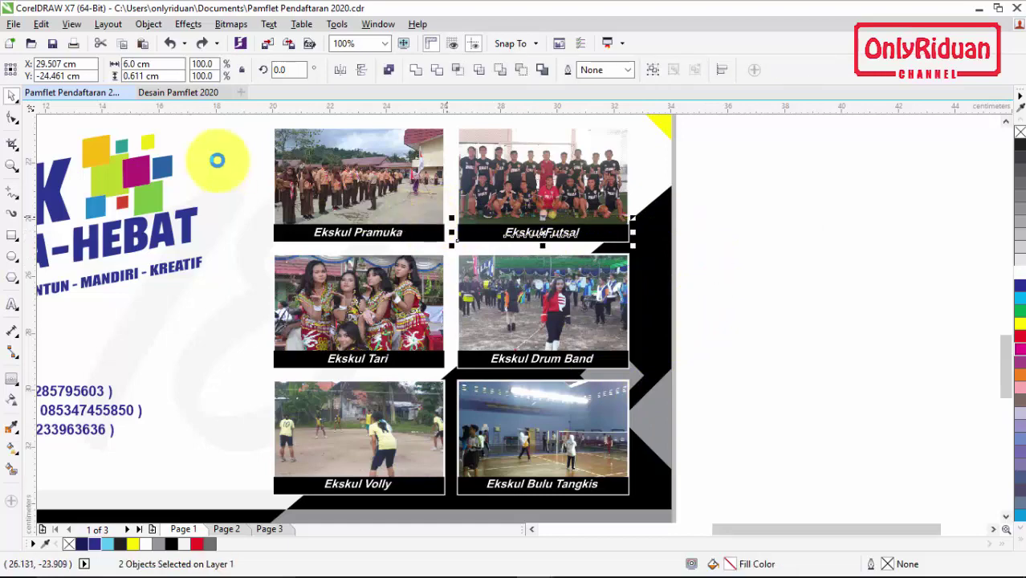
pyautogui.click(193, 92)
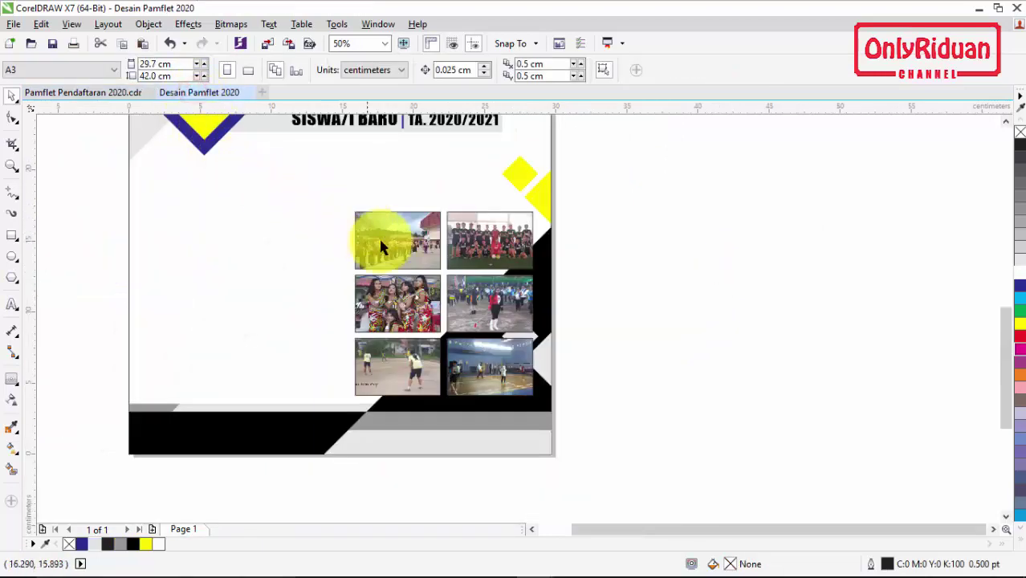
pyautogui.hotkey('ctrl', 'v')
# Snap the Ekskul Futsal caption bar onto the lower edge of the futsal team photo
pyautogui.scroll(2, 465, 275)
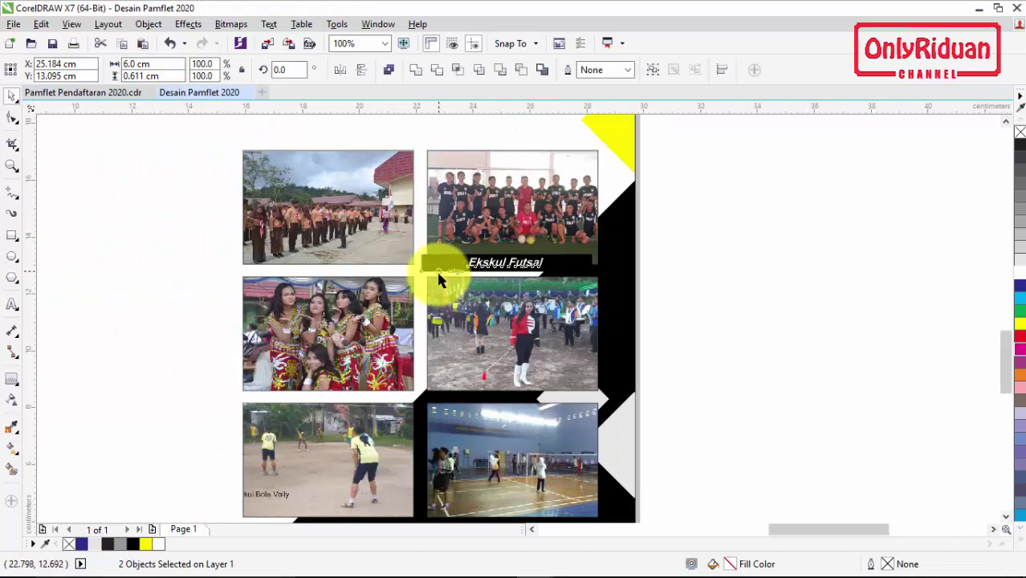
pyautogui.scroll(2, 438, 279)
pyautogui.moveTo(403, 268); pyautogui.dragTo(423, 250)
pyautogui.scroll(-2, 432, 253)
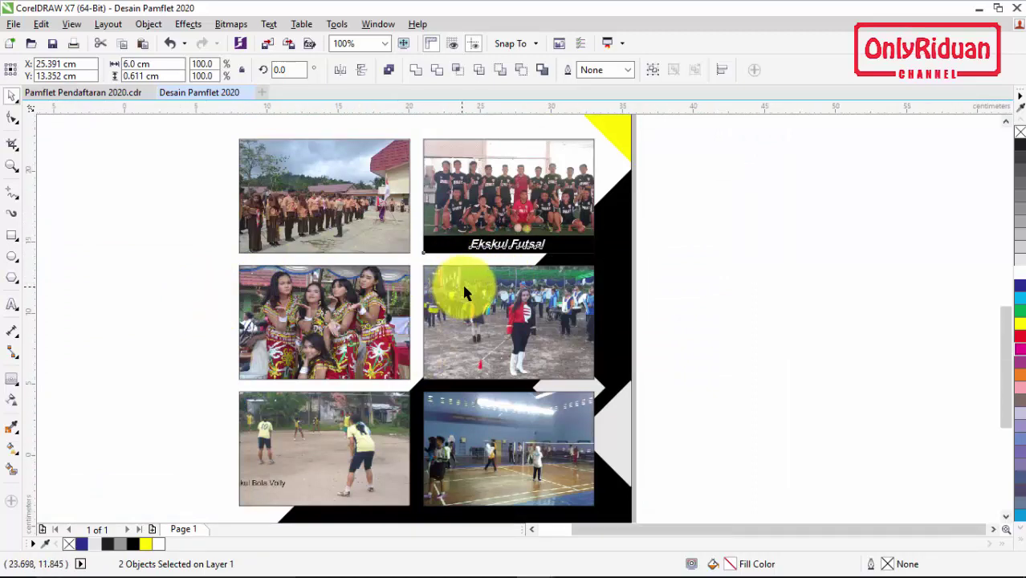
pyautogui.scroll(-2, 460, 282)
# Copy the large cutout photo of two students from Page 3 of the reference file into Desain Pamflet 2020
pyautogui.click(532, 529)
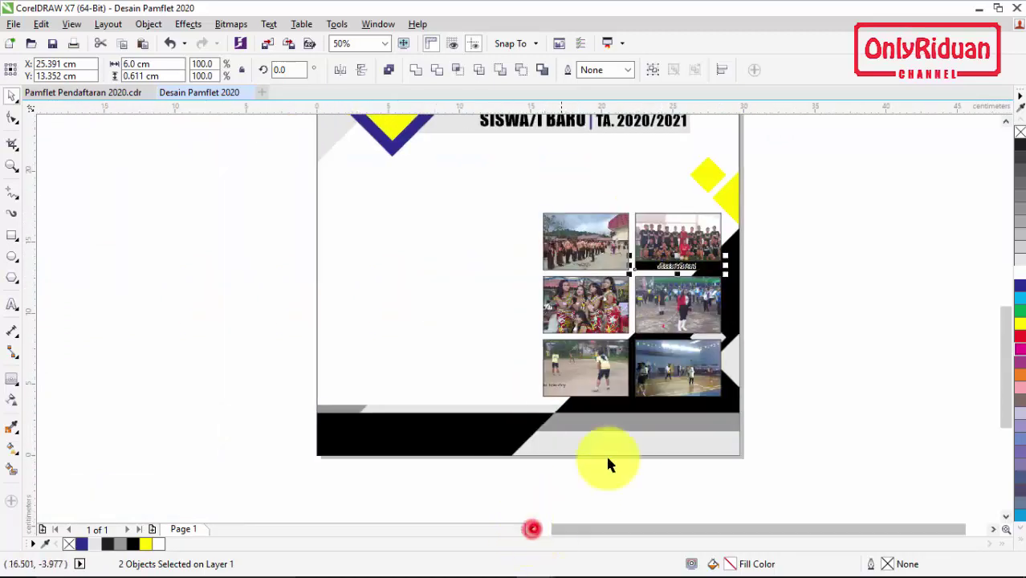
pyautogui.click(1005, 122)
pyautogui.click(1006, 121)
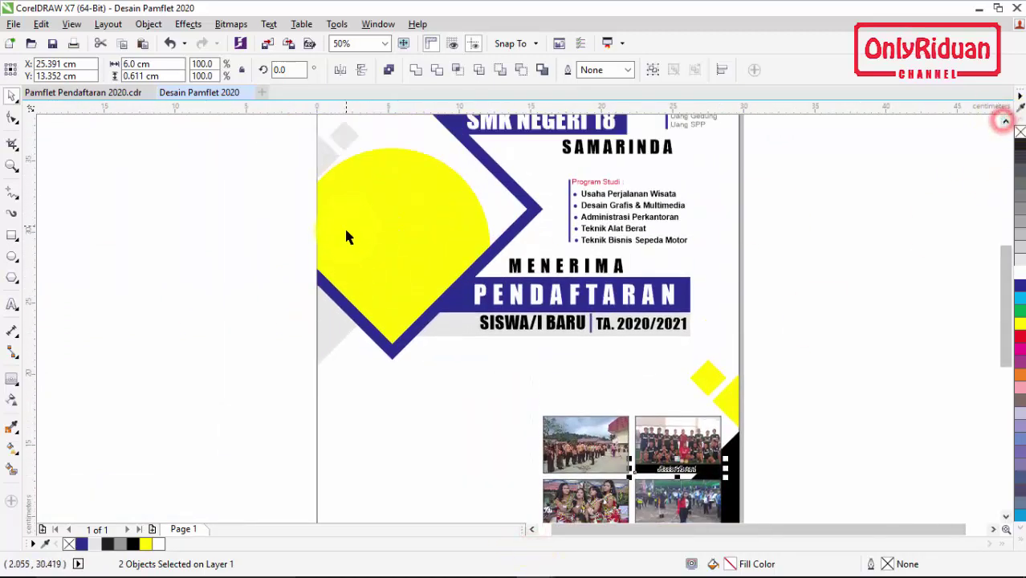
pyautogui.click(96, 94)
pyautogui.click(271, 528)
pyautogui.scroll(-2, 358, 394)
pyautogui.click(289, 257)
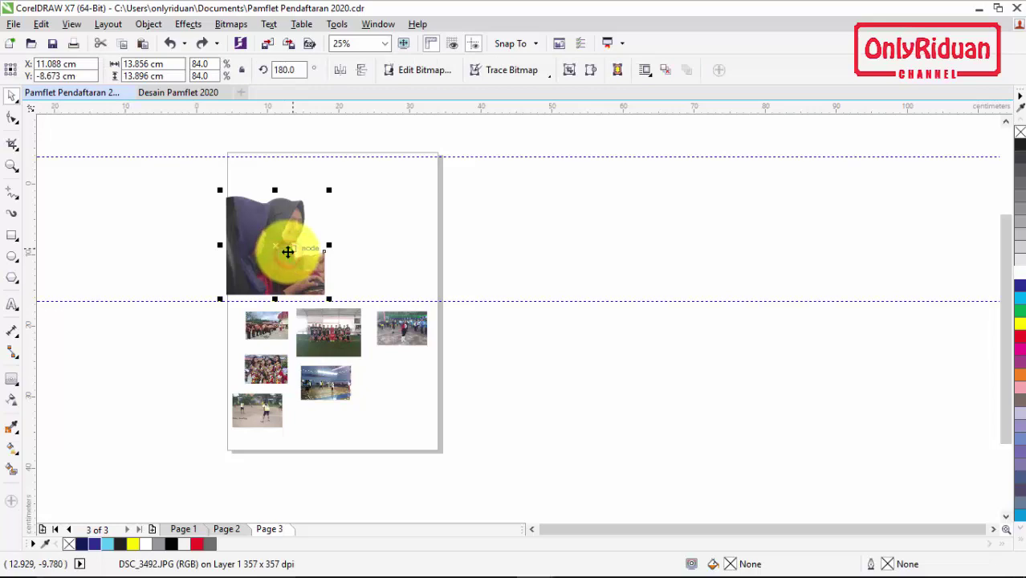
pyautogui.click(173, 93)
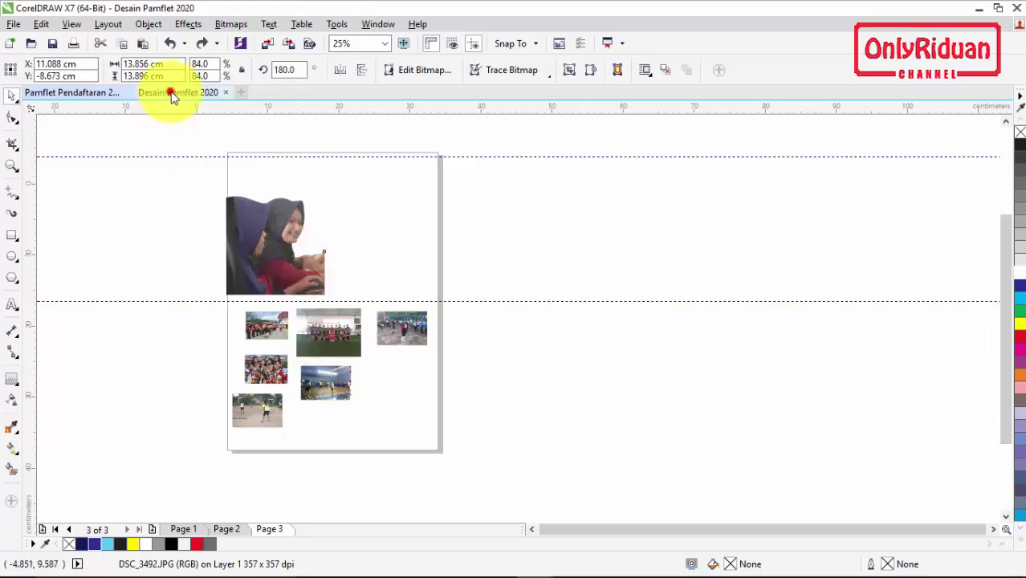
pyautogui.hotkey('ctrl', 'v')
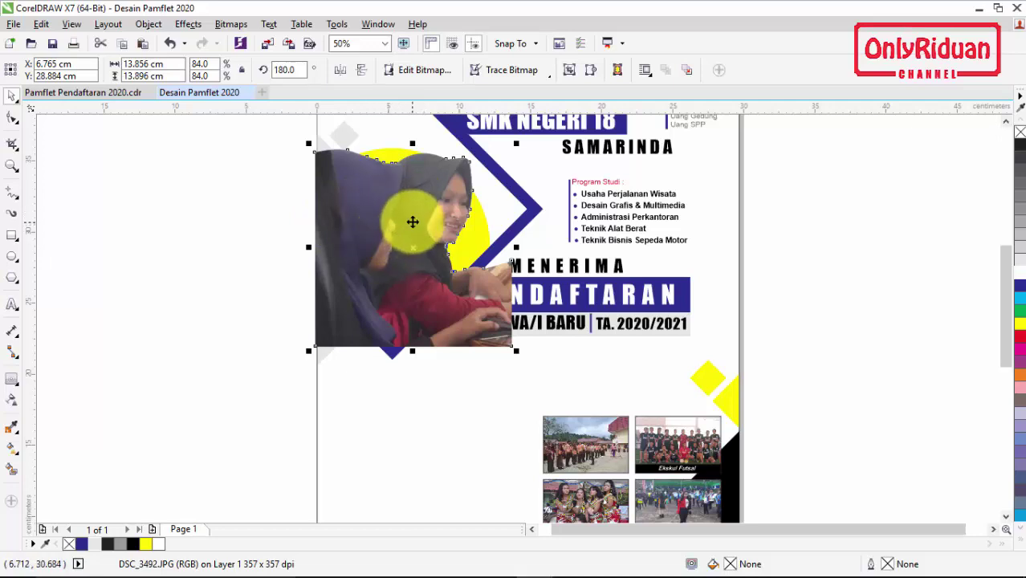
# Shift the students photo slightly up over the yellow circle and PowerClip it inside the blue-bordered diamond frame
pyautogui.moveTo(405, 226)
pyautogui.mouseDown()
pyautogui.moveTo(142, 312)
pyautogui.moveTo(412, 234)
pyautogui.moveTo(392, 219)
pyautogui.mouseUp()
pyautogui.rightClick(345, 217)
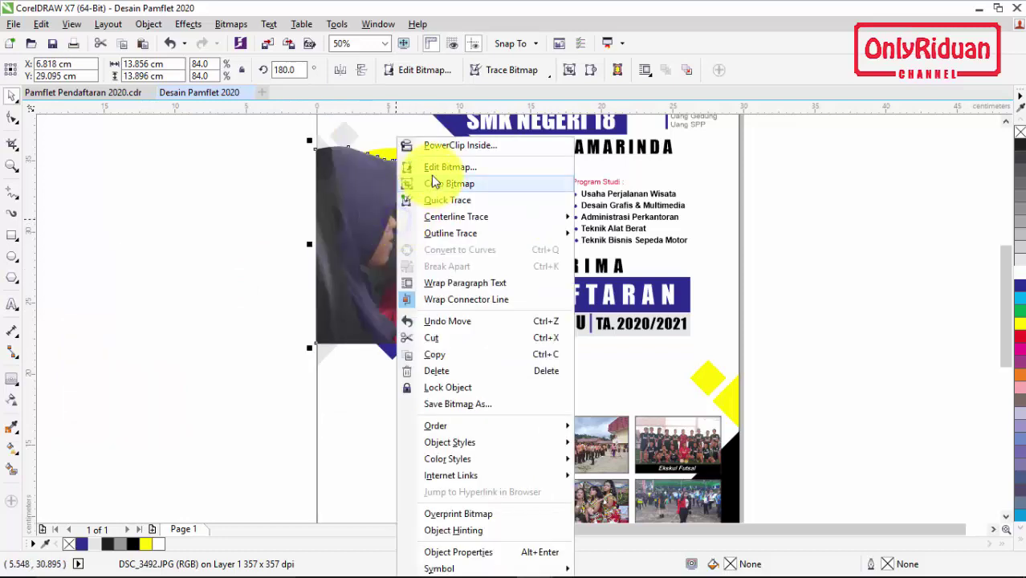
pyautogui.click(370, 140)
pyautogui.click(415, 130)
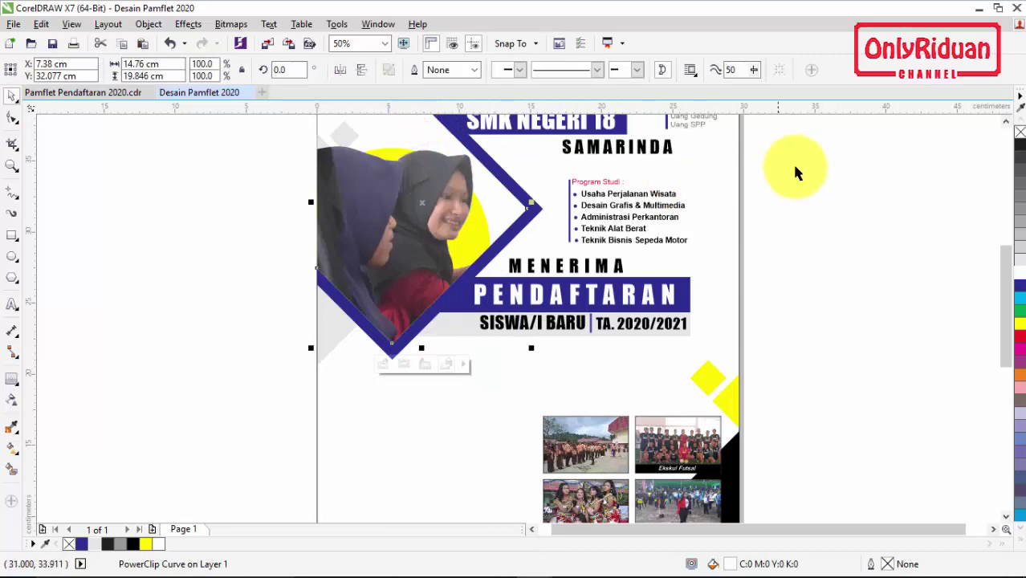
pyautogui.click(1005, 121)
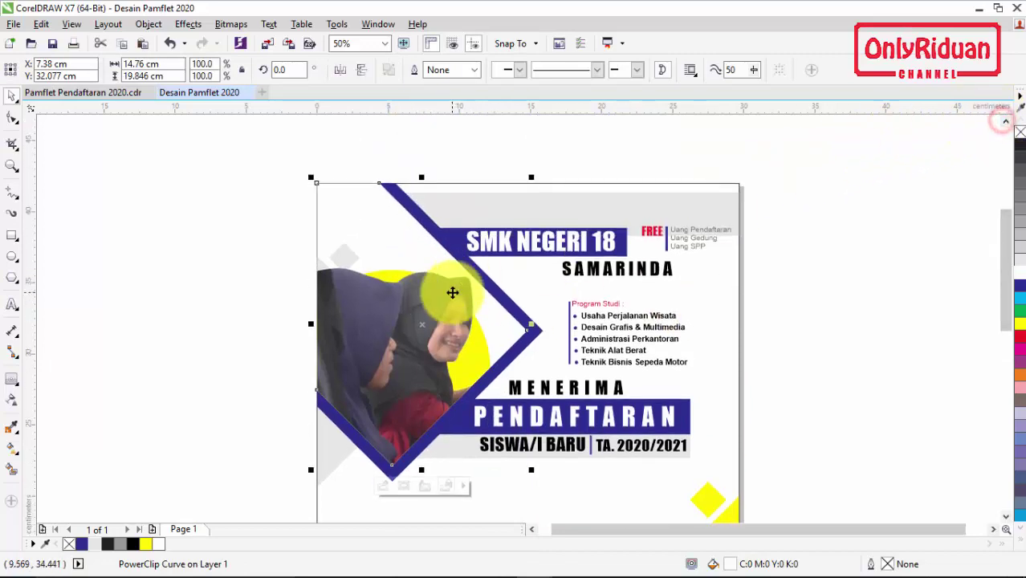
# Copy the Fasilitas text and line, SMK Bisa-Hebat logo and Kontak block from Page 1 of the reference file into Desain Pamflet 2020
pyautogui.moveTo(1007, 245); pyautogui.dragTo(1021, 325)
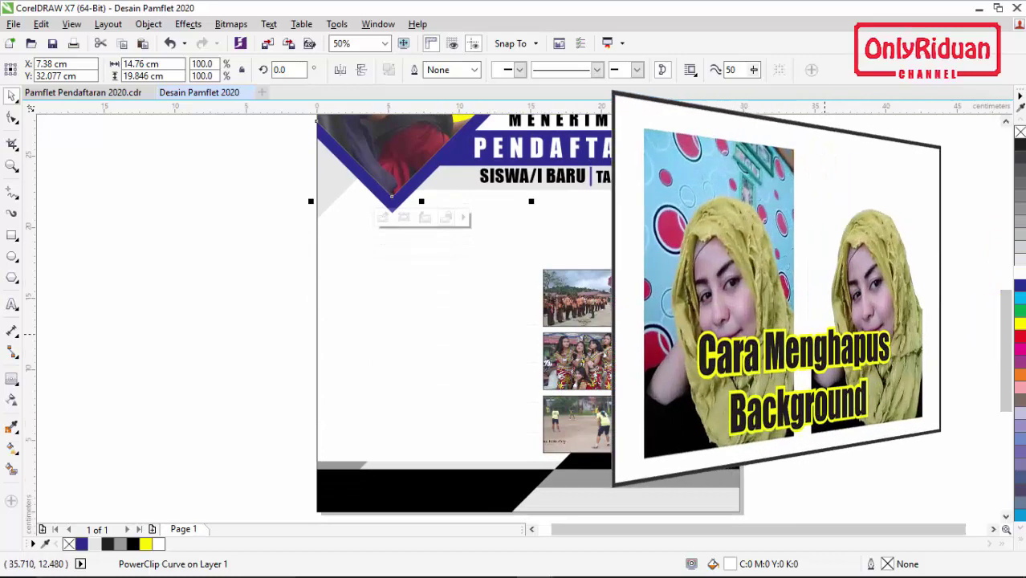
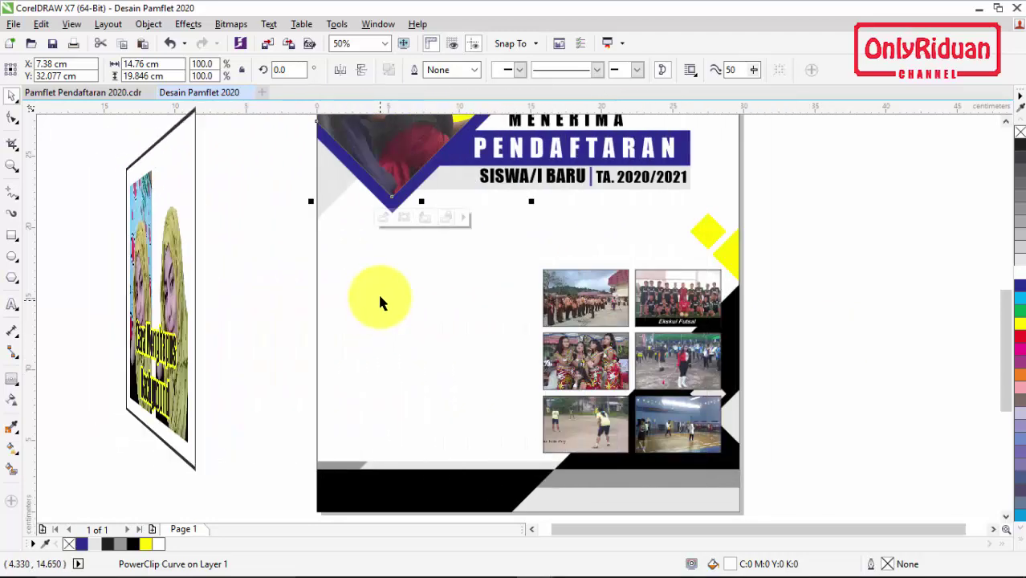
pyautogui.click(114, 95)
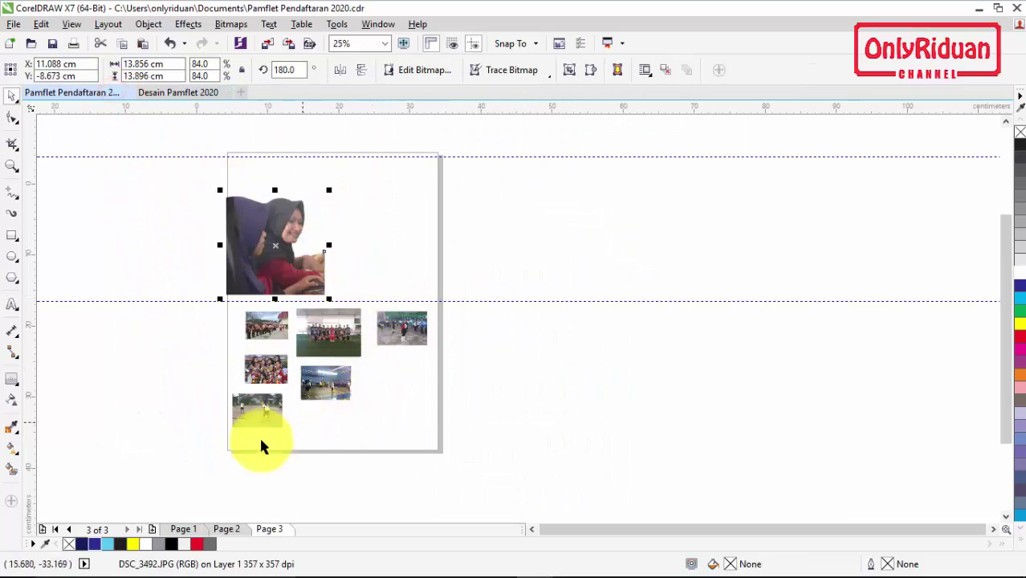
pyautogui.click(181, 530)
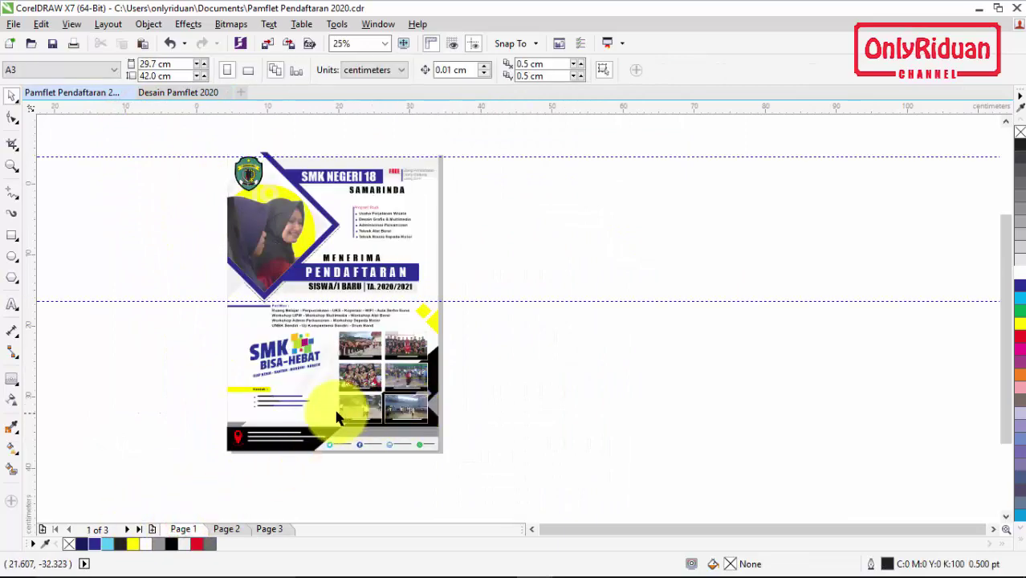
pyautogui.scroll(2, 270, 314)
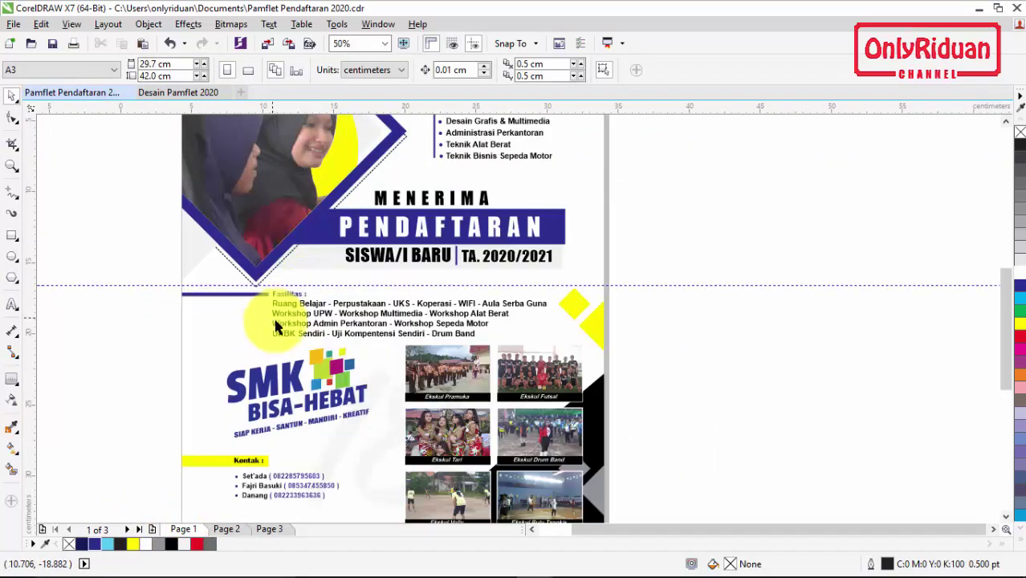
pyautogui.click(328, 322)
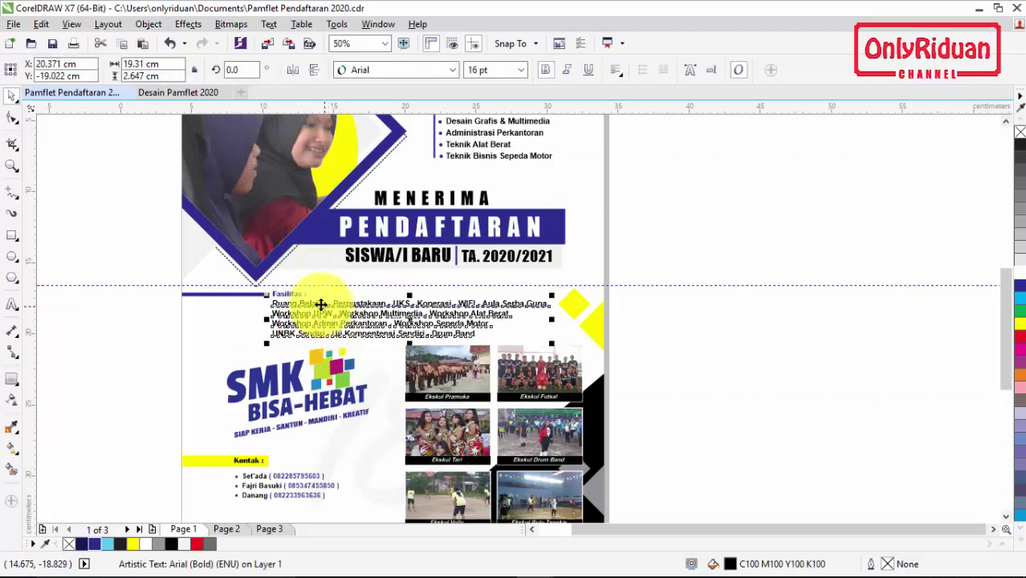
pyautogui.keyDown('shift'); pyautogui.click(294, 295); pyautogui.keyUp('shift')
pyautogui.keyDown('shift'); pyautogui.click(246, 293); pyautogui.keyUp('shift')
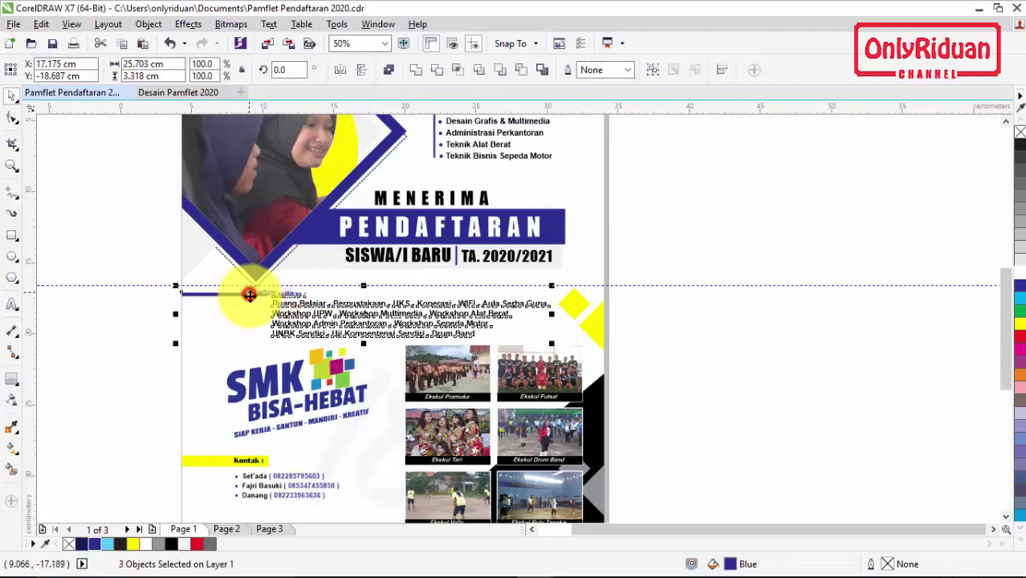
pyautogui.keyDown('shift'); pyautogui.click(268, 392); pyautogui.keyUp('shift')
pyautogui.keyDown('shift'); pyautogui.click(225, 464); pyautogui.keyUp('shift')
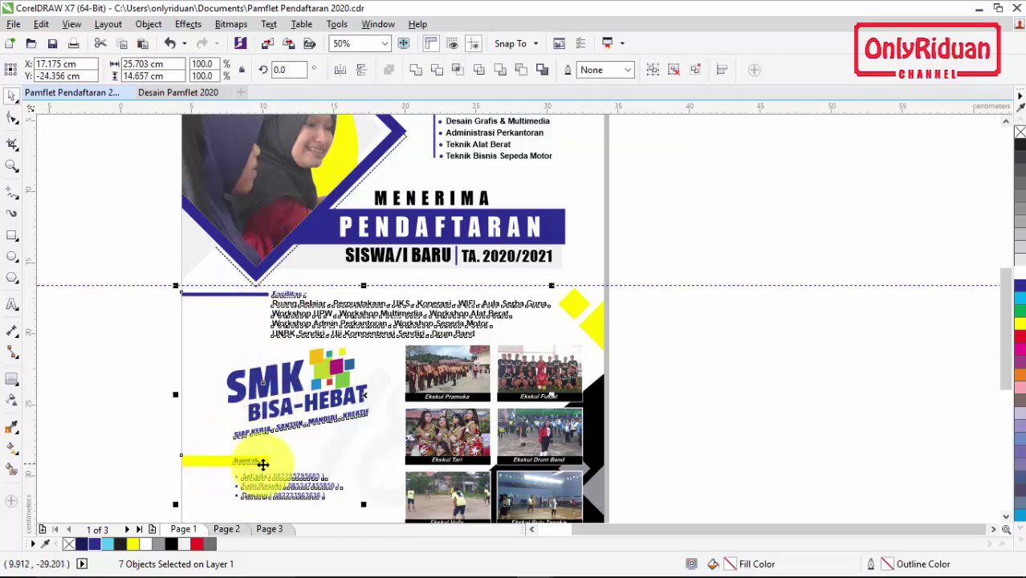
pyautogui.click(181, 94)
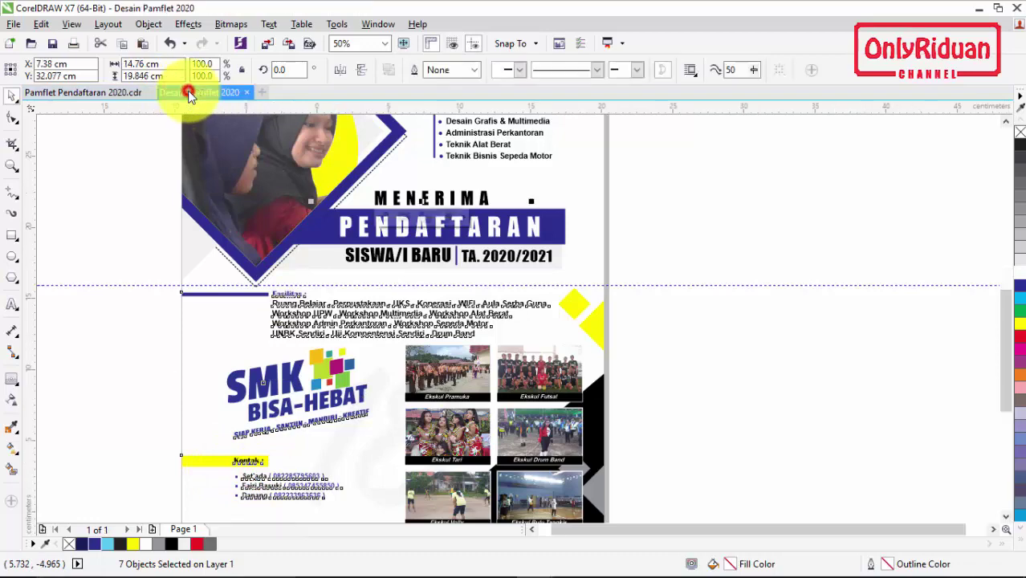
pyautogui.hotkey('ctrl', 'v')
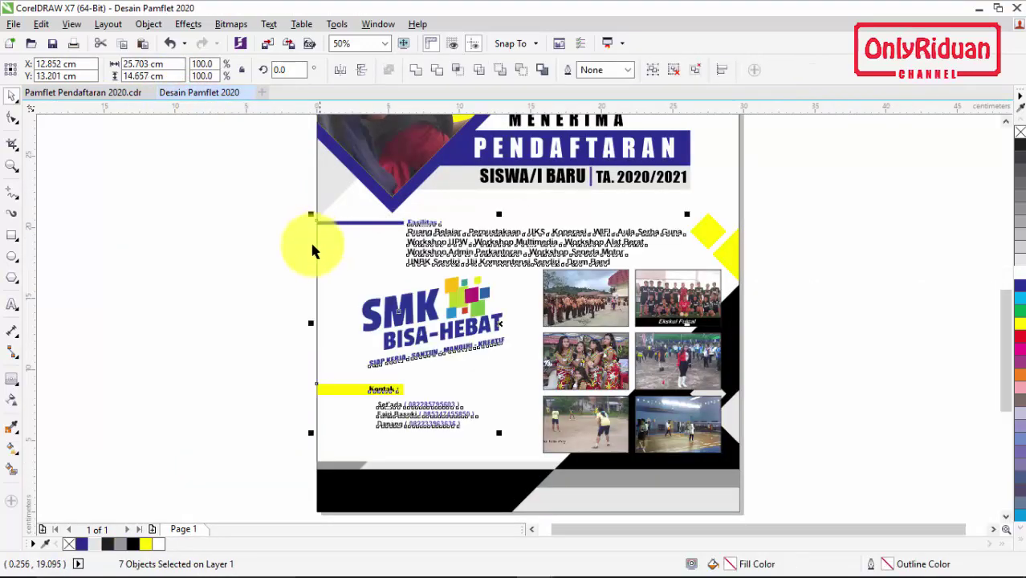
pyautogui.click(204, 239)
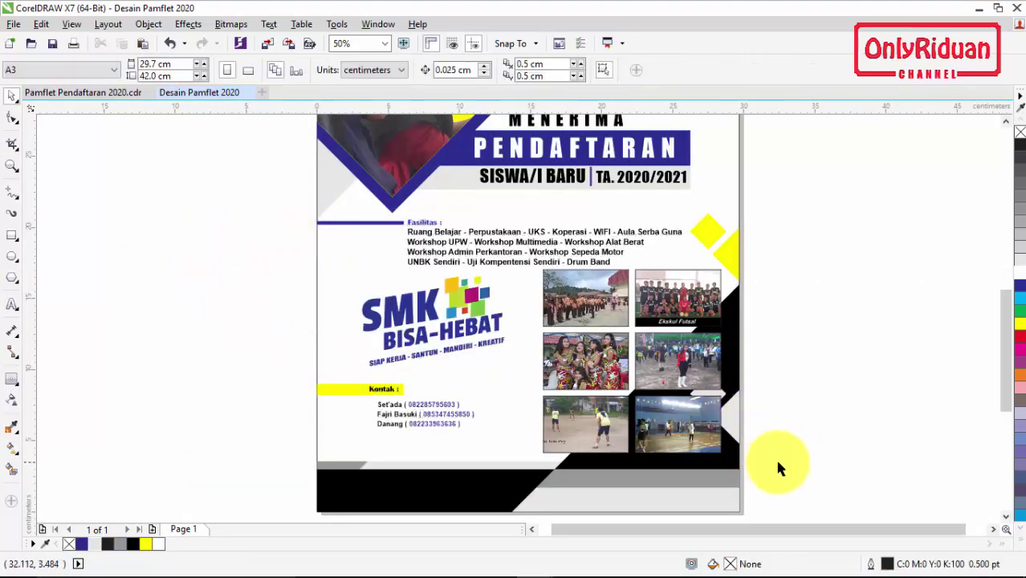
# Select the six-photo grid with its futsal caption and nudge it slightly down, away from the Fasilitas text
pyautogui.moveTo(537, 269); pyautogui.dragTo(532, 257)
pyautogui.press('Down')
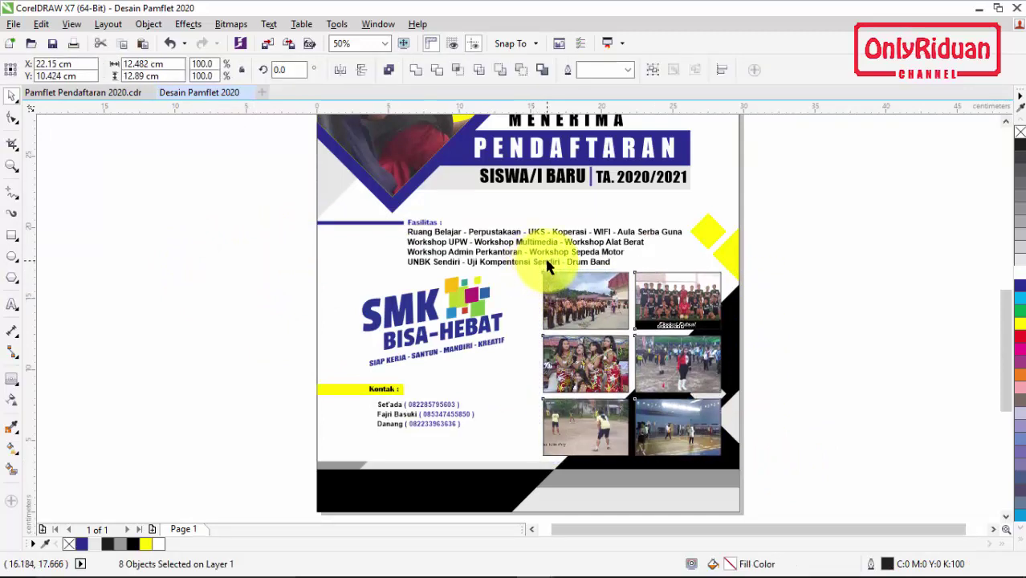
# Check the pamphlet against the reference file, and draw a rectangle about 9.5 cm wide and 18 cm tall beside the page's upper left
pyautogui.click(817, 341)
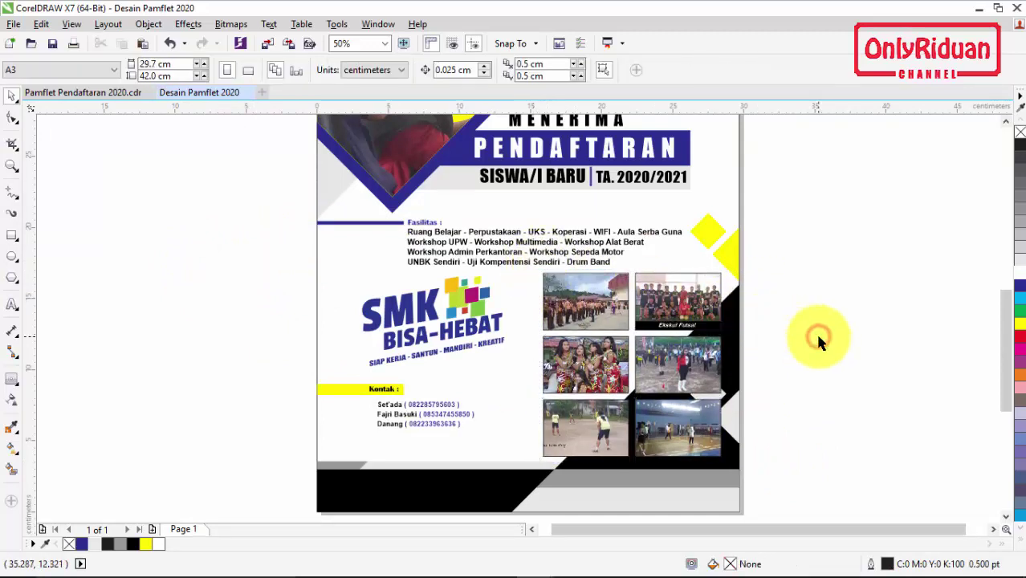
pyautogui.click(1006, 121)
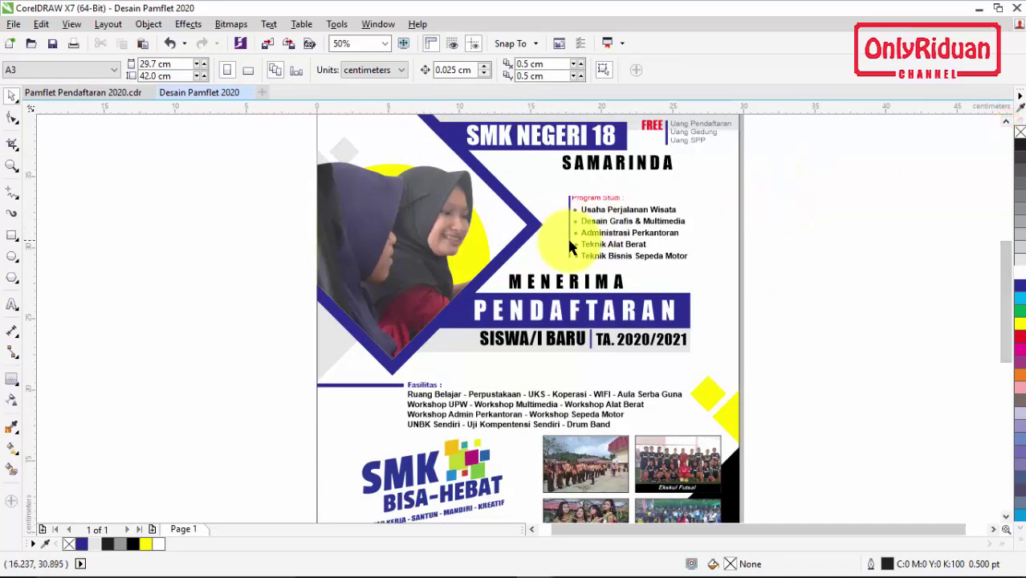
pyautogui.click(81, 92)
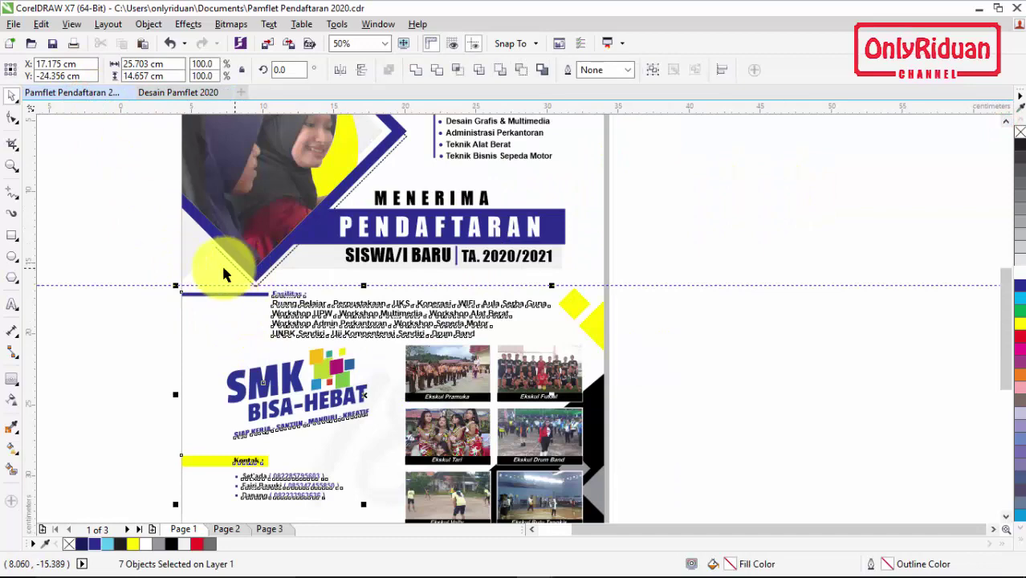
pyautogui.click(201, 92)
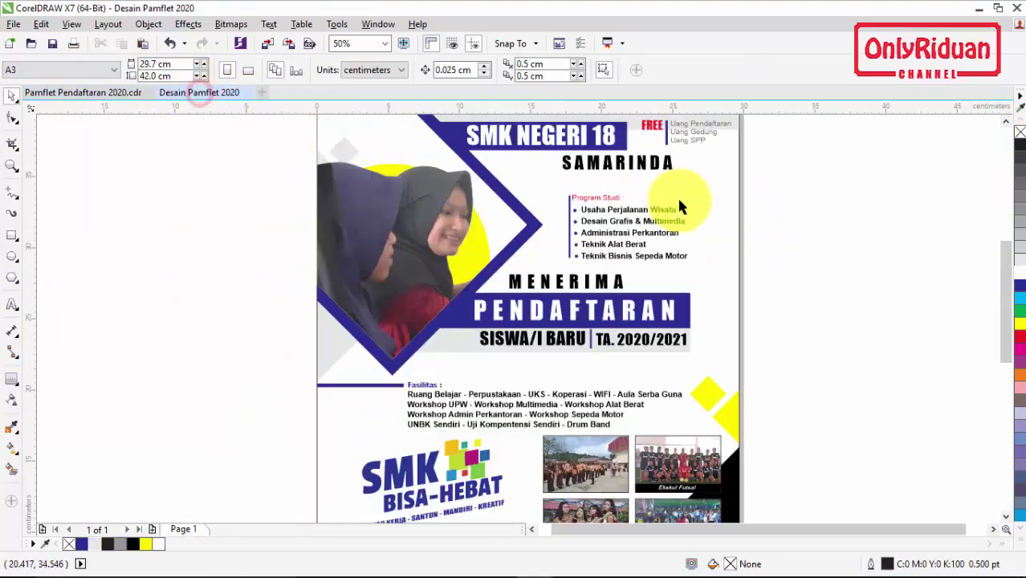
pyautogui.moveTo(1010, 277); pyautogui.dragTo(1007, 253)
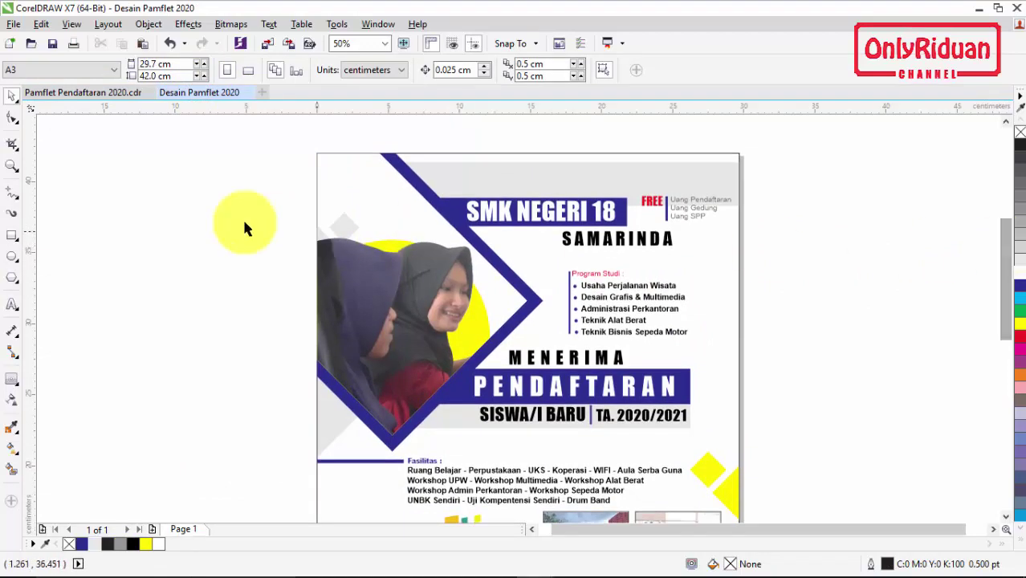
pyautogui.click(13, 233)
pyautogui.moveTo(143, 151)
pyautogui.mouseDown()
pyautogui.moveTo(202, 232)
pyautogui.moveTo(277, 406)
pyautogui.mouseUp()
# Set the new rectangle's size to 15 cm wide and 25 cm high
pyautogui.click(144, 63)
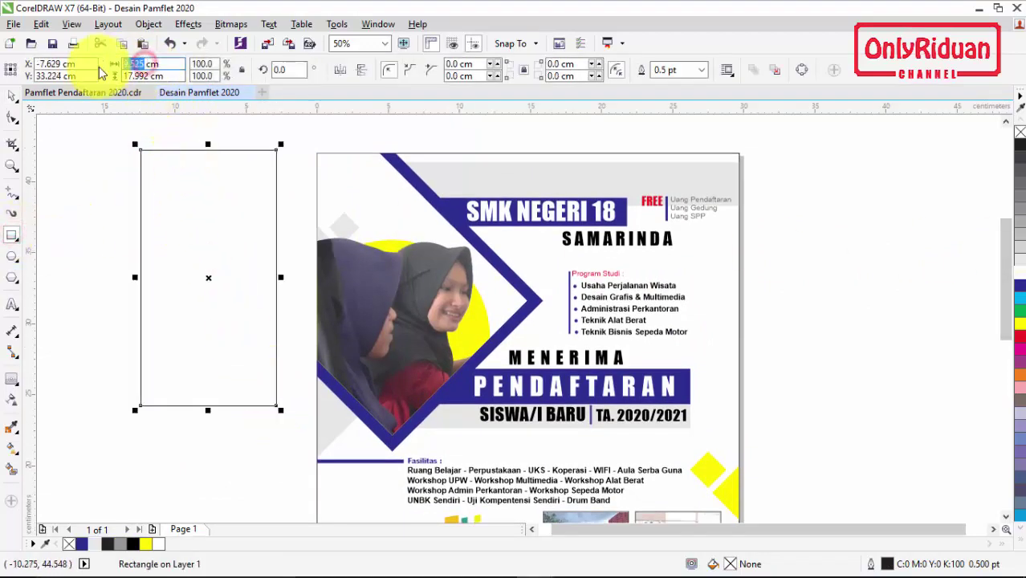
pyautogui.write('1')
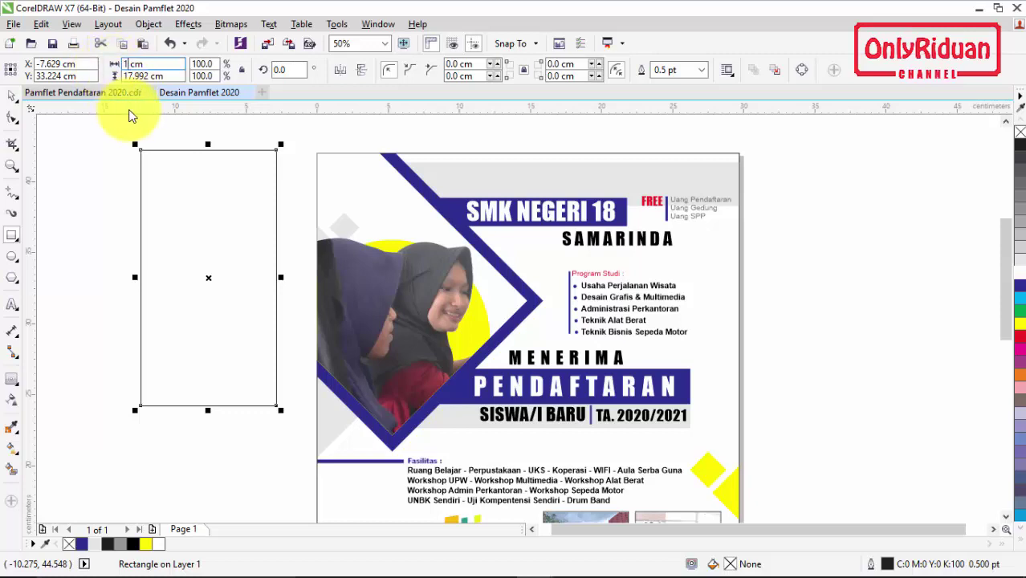
pyautogui.write('5')
pyautogui.click(149, 76)
pyautogui.write('21')
pyautogui.press('Return')
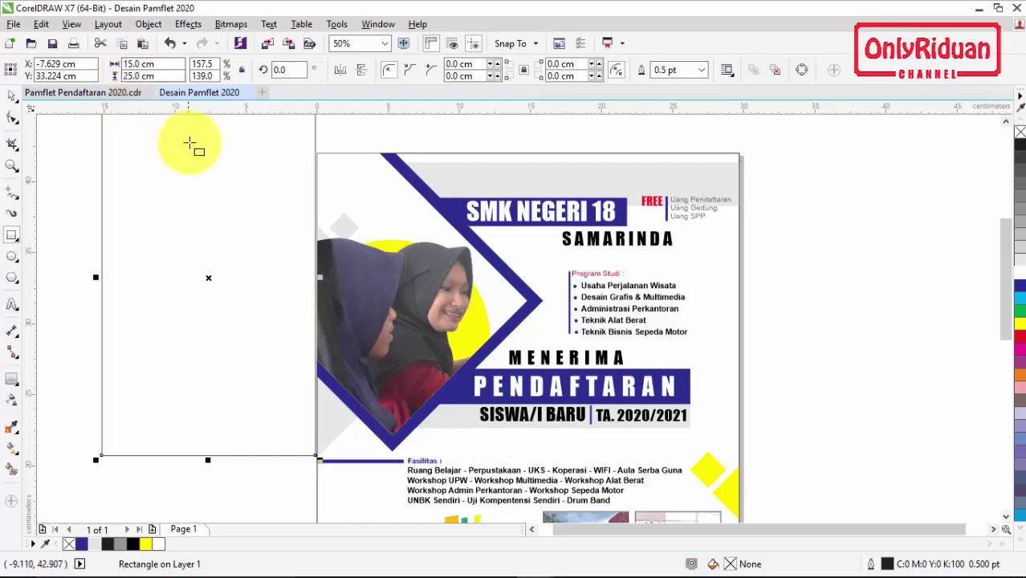
pyautogui.scroll(-1, 190, 153)
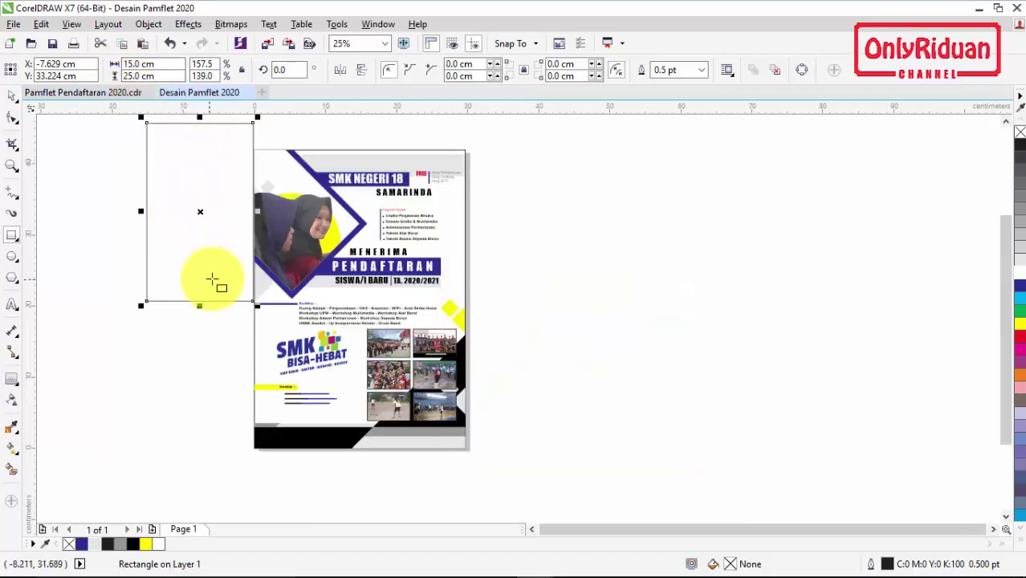
pyautogui.scroll(1, 194, 232)
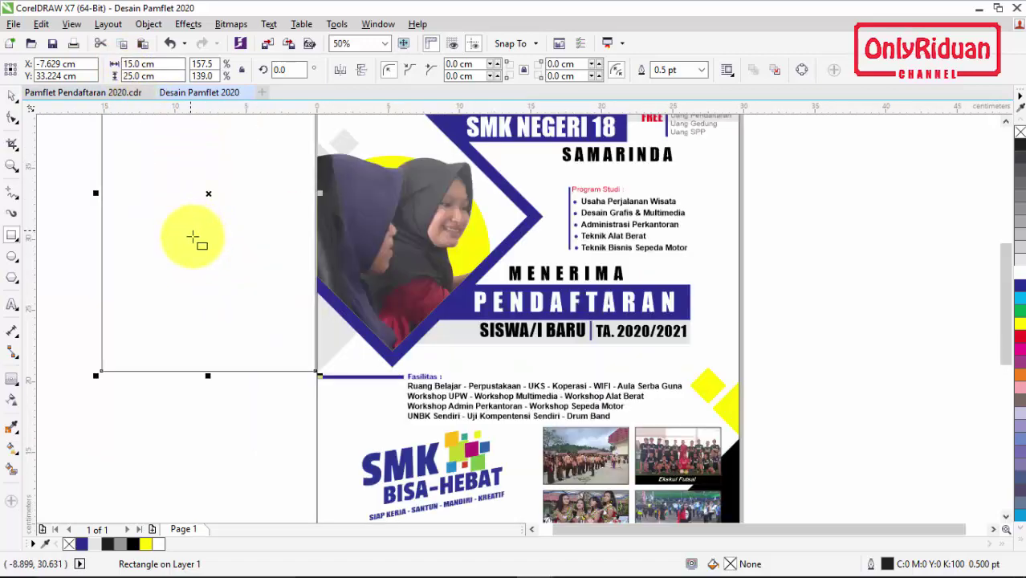
# Give the rectangle a 1.5 pt outline with a dashed line style
pyautogui.doubleClick(887, 564)
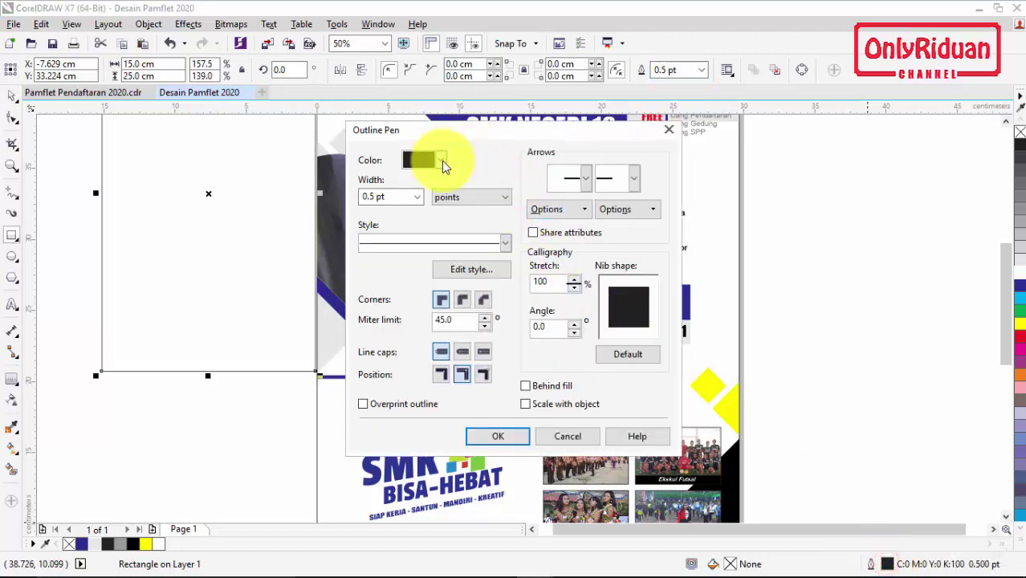
pyautogui.click(417, 198)
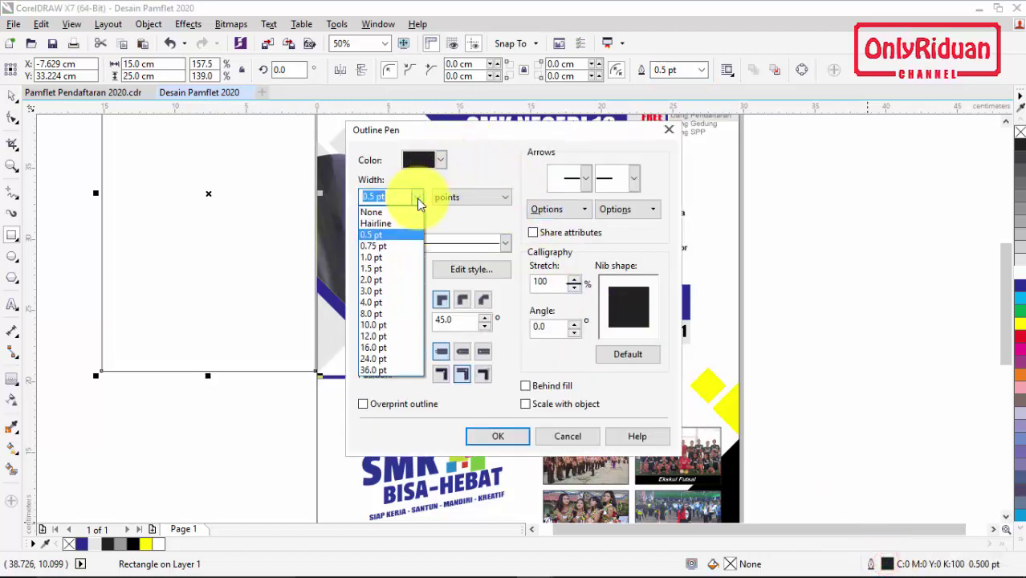
pyautogui.click(389, 271)
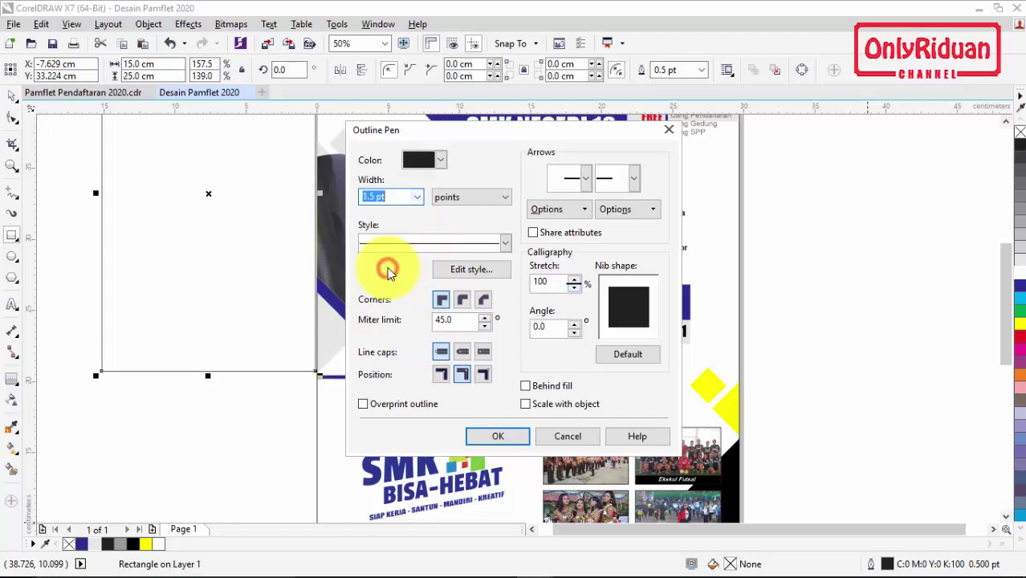
pyautogui.click(505, 243)
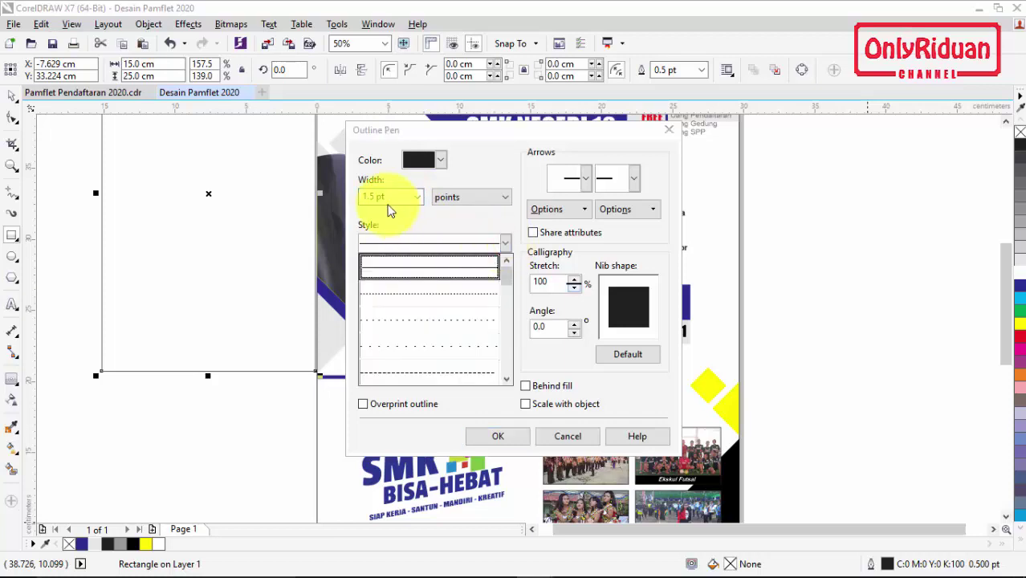
pyautogui.click(453, 374)
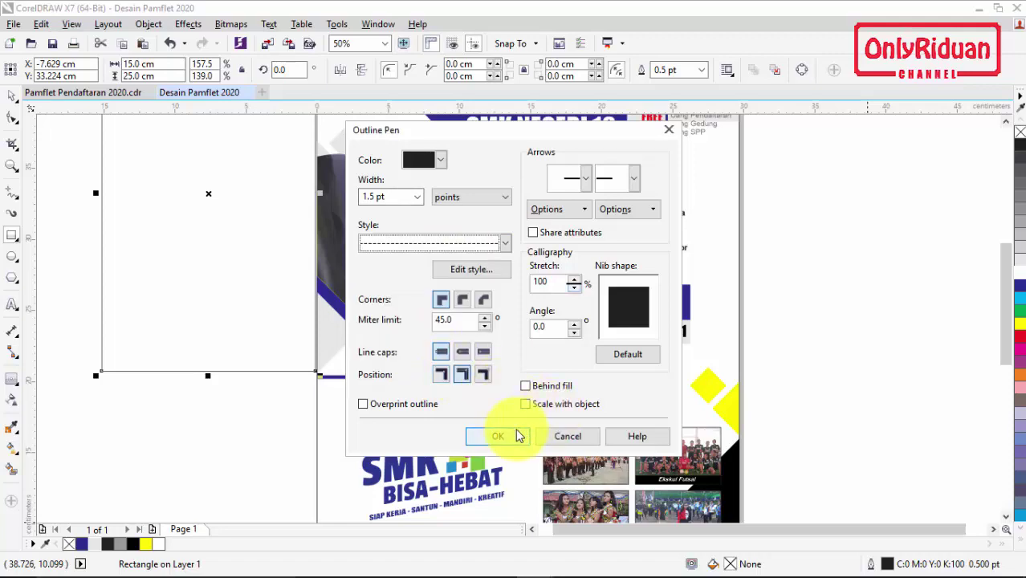
pyautogui.click(498, 436)
# Thicken the rectangle's dashed outline to 3.0 pt
pyautogui.scroll(2, 239, 382)
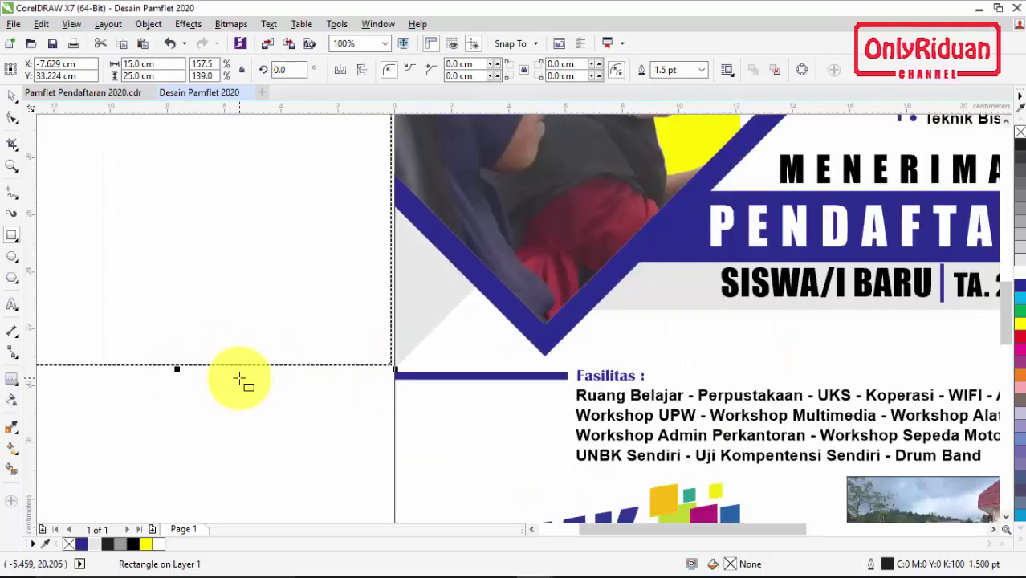
pyautogui.scroll(-2, 245, 379)
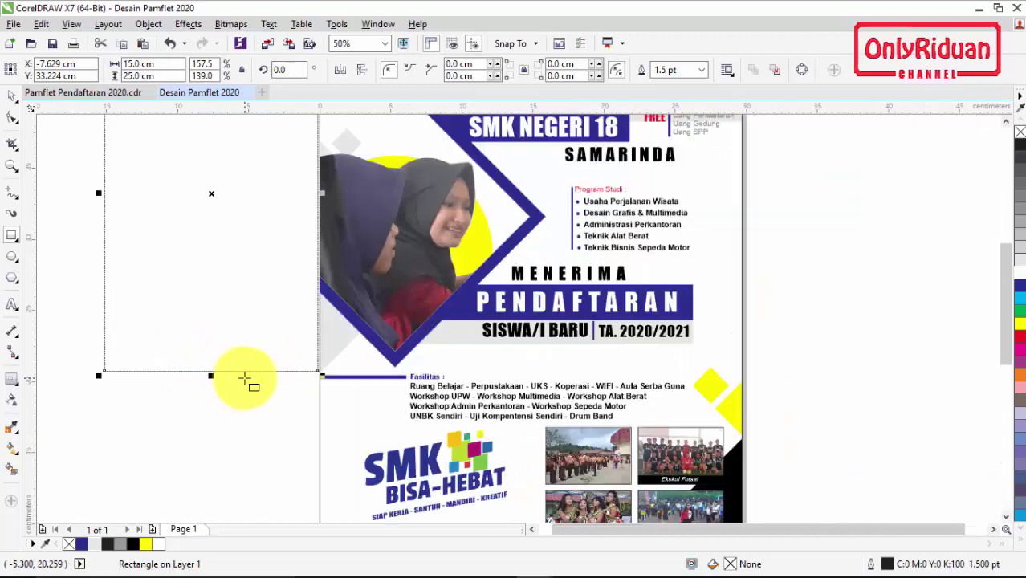
pyautogui.doubleClick(887, 567)
pyautogui.click(419, 198)
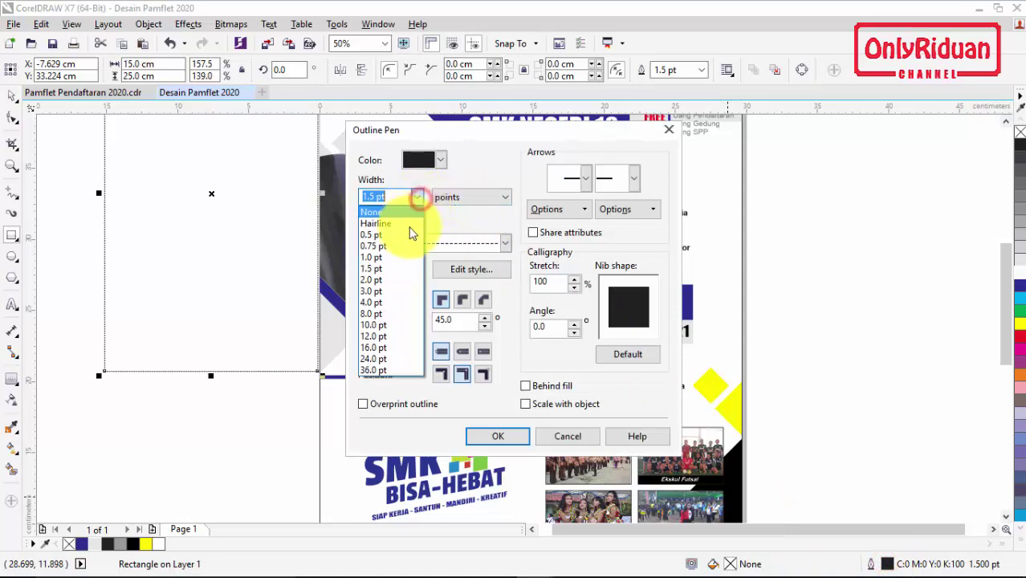
pyautogui.click(391, 287)
pyautogui.click(498, 436)
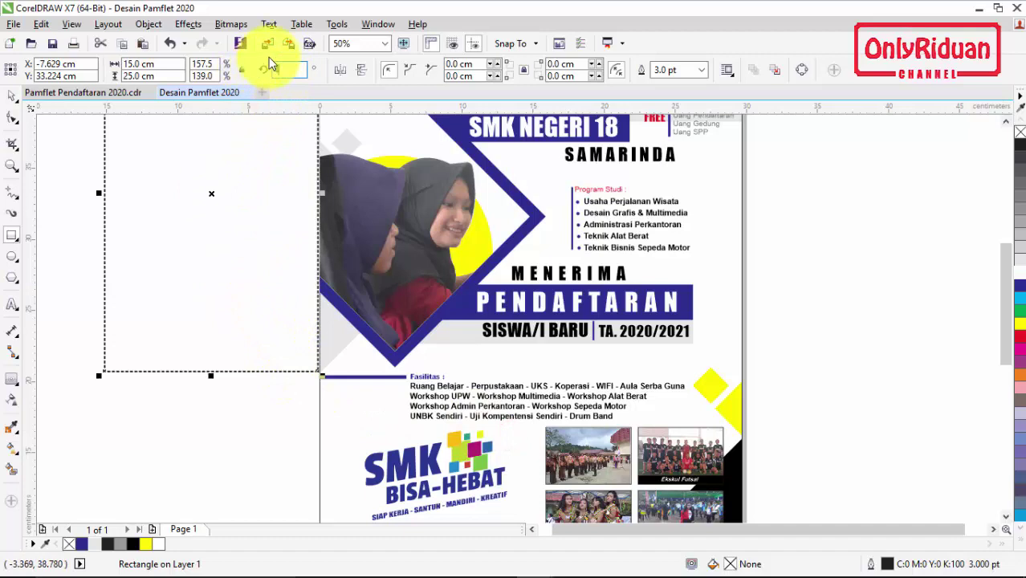
# Rotate the dashed rectangle 45 degrees and move it over the blue diamond frame, slightly offset below its lower edges
pyautogui.write('45')
pyautogui.press('Return')
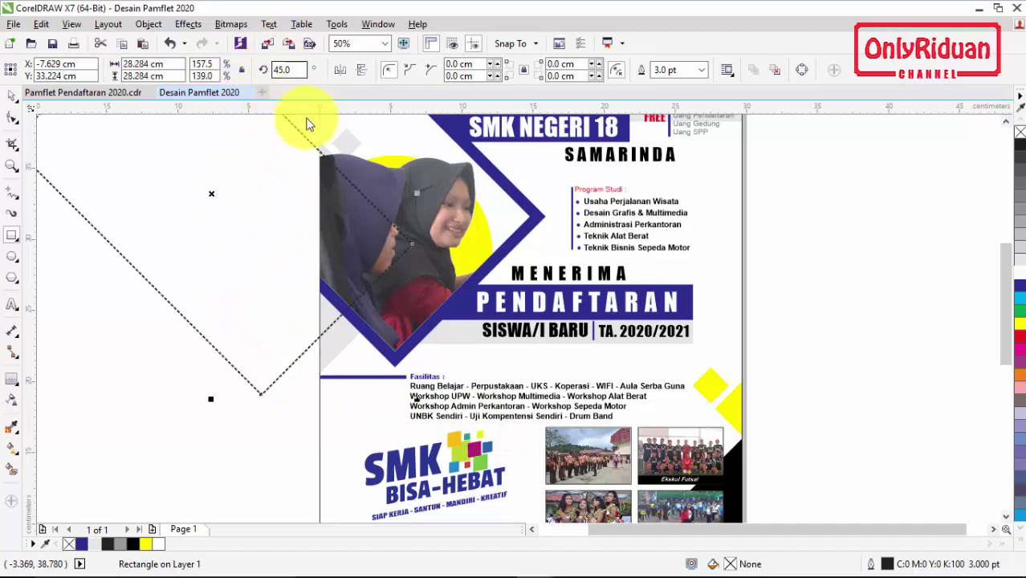
pyautogui.click(12, 93)
pyautogui.moveTo(210, 195); pyautogui.dragTo(339, 184)
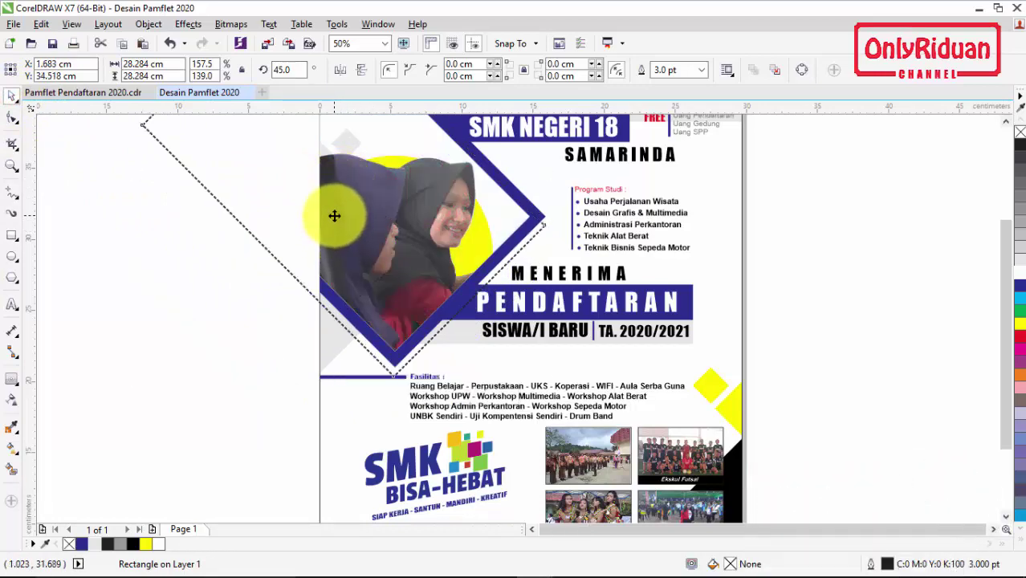
# PowerClip the dashed diamond inside the pamphlet's page-sized background rectangle and check the whole page
pyautogui.scroll(-1, 335, 218)
pyautogui.click(325, 170)
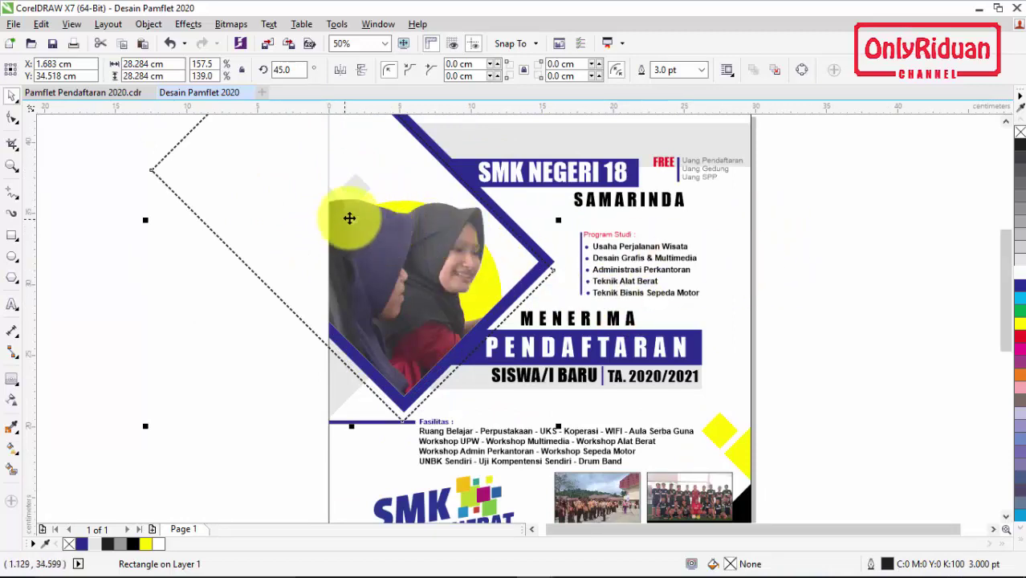
pyautogui.rightClick(353, 189)
pyautogui.click(394, 198)
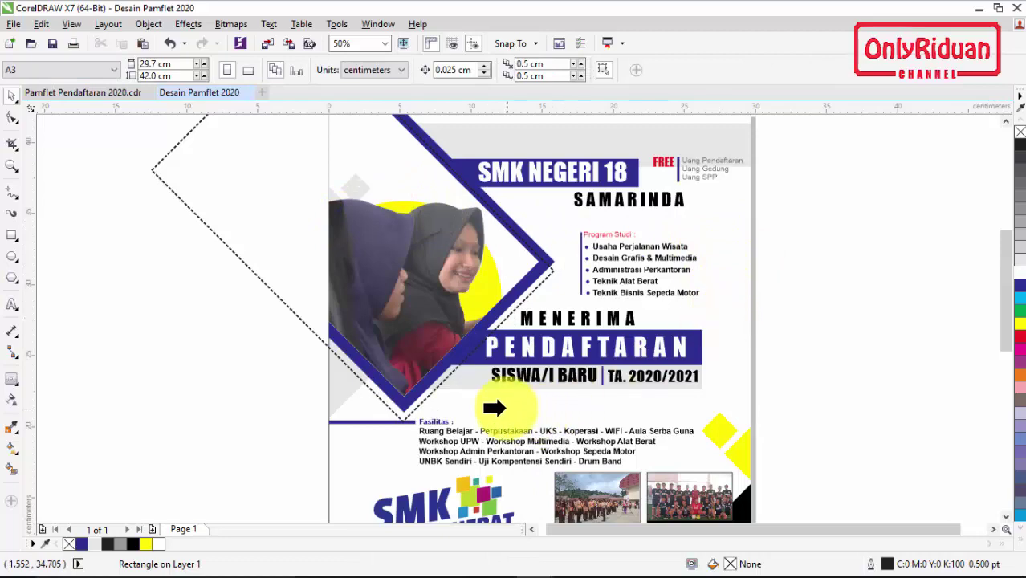
pyautogui.click(502, 406)
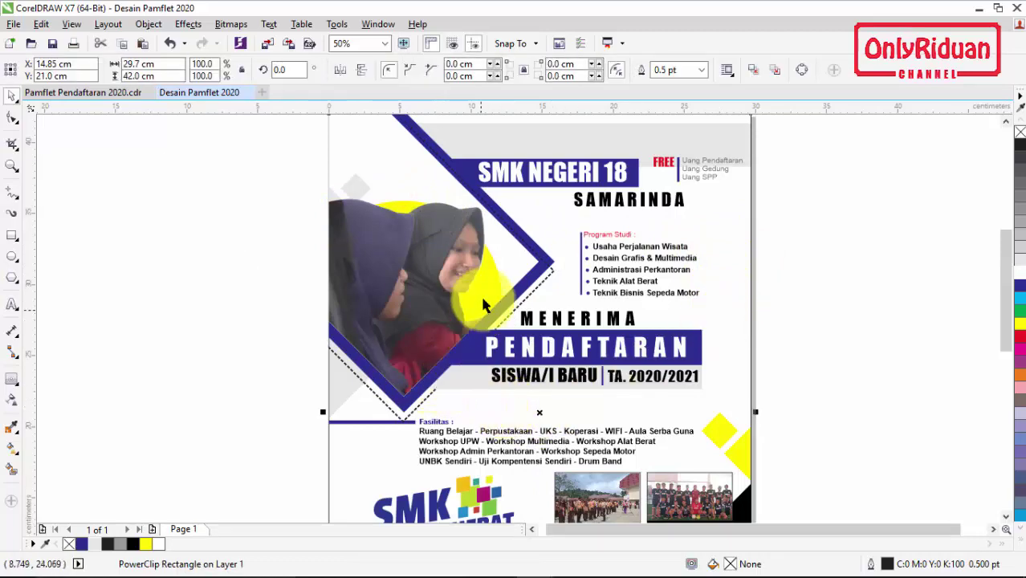
pyautogui.scroll(-1, 426, 321)
pyautogui.scroll(1, 430, 325)
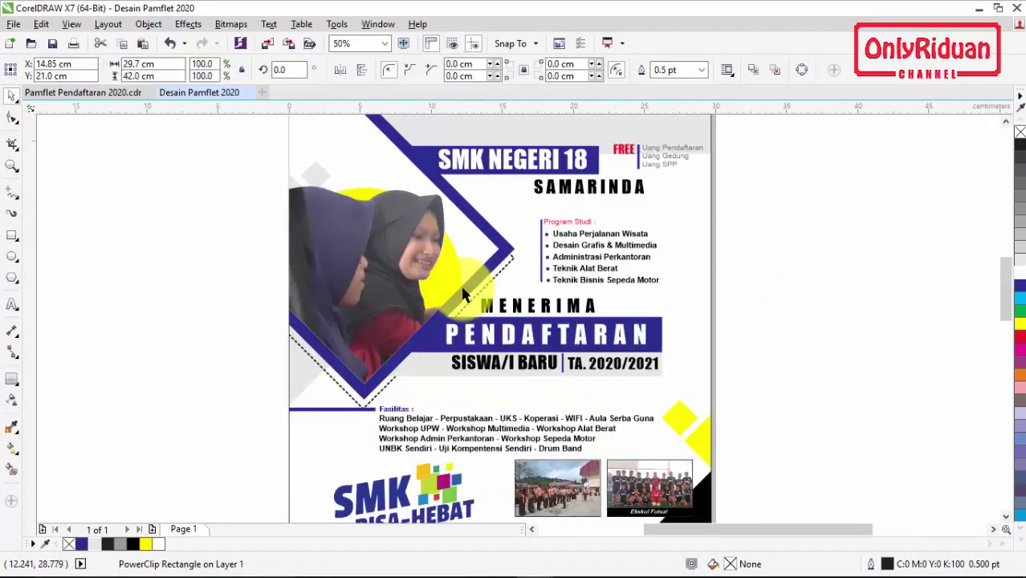
pyautogui.scroll(1, 434, 281)
pyautogui.scroll(-2, 432, 269)
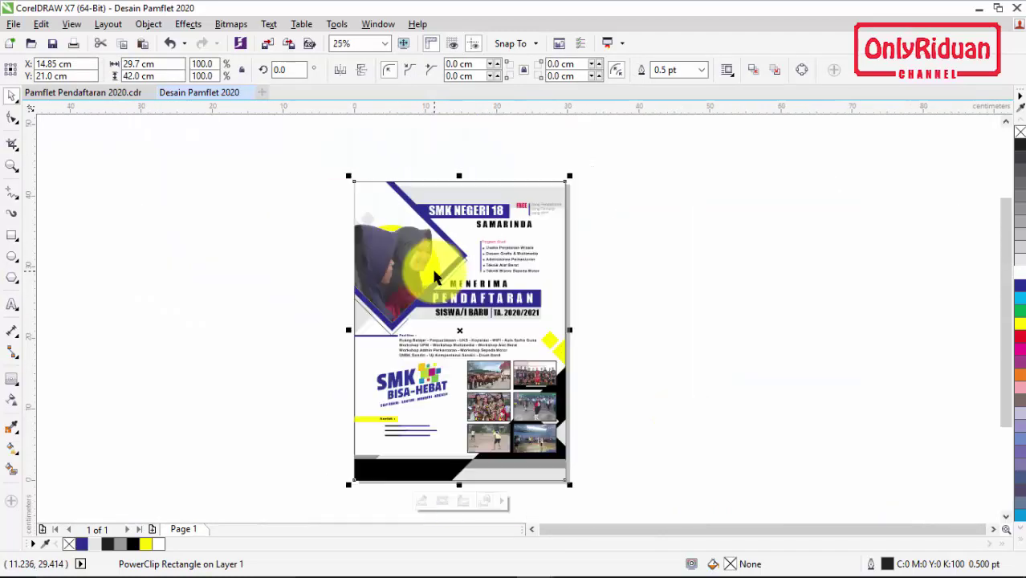
pyautogui.moveTo(1001, 273); pyautogui.dragTo(1007, 294)
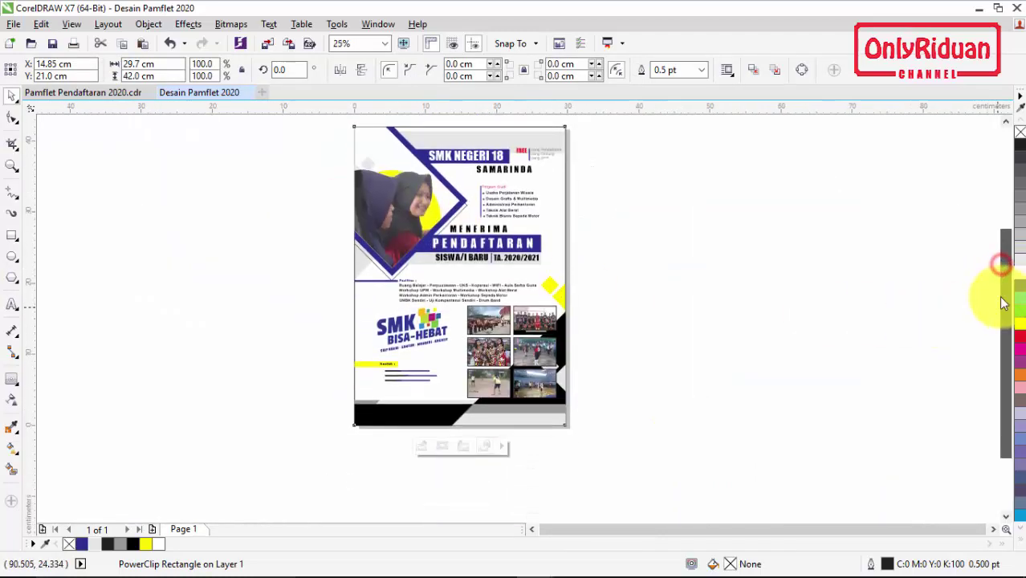
# Copy the footer's location pin, address text and social media icons with handles from Page 1 of the reference file into Desain Pamflet 2020
pyautogui.click(119, 94)
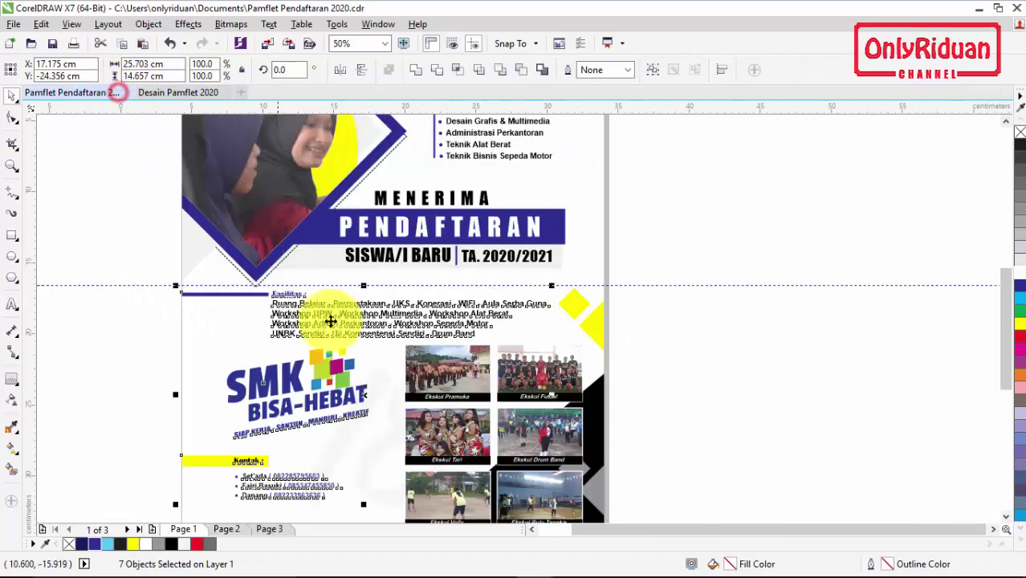
pyautogui.moveTo(1008, 298); pyautogui.dragTo(1010, 390)
pyautogui.click(245, 249)
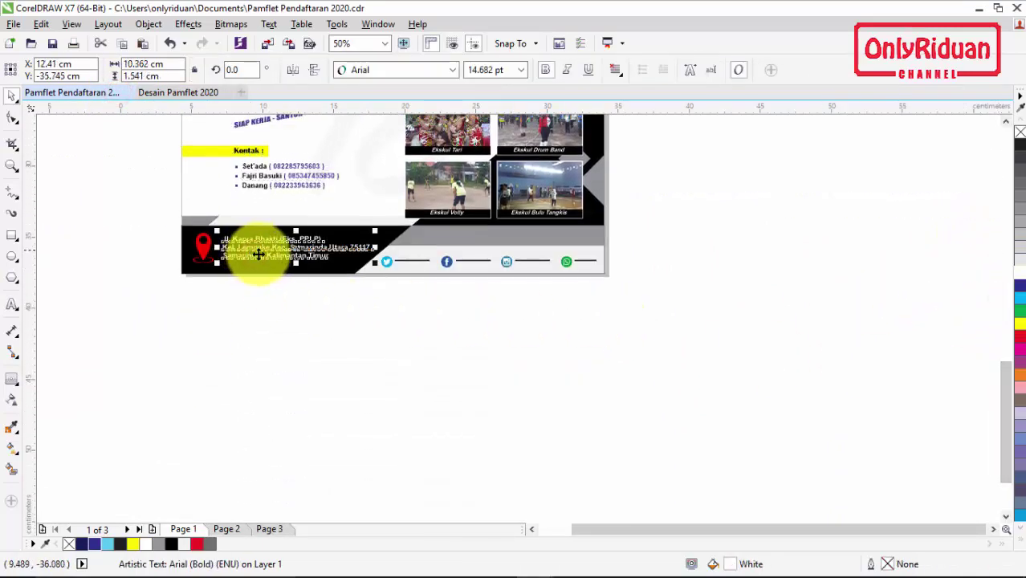
pyautogui.keyDown('shift'); pyautogui.click(202, 250); pyautogui.keyUp('shift')
pyautogui.moveTo(486, 289); pyautogui.dragTo(383, 256)
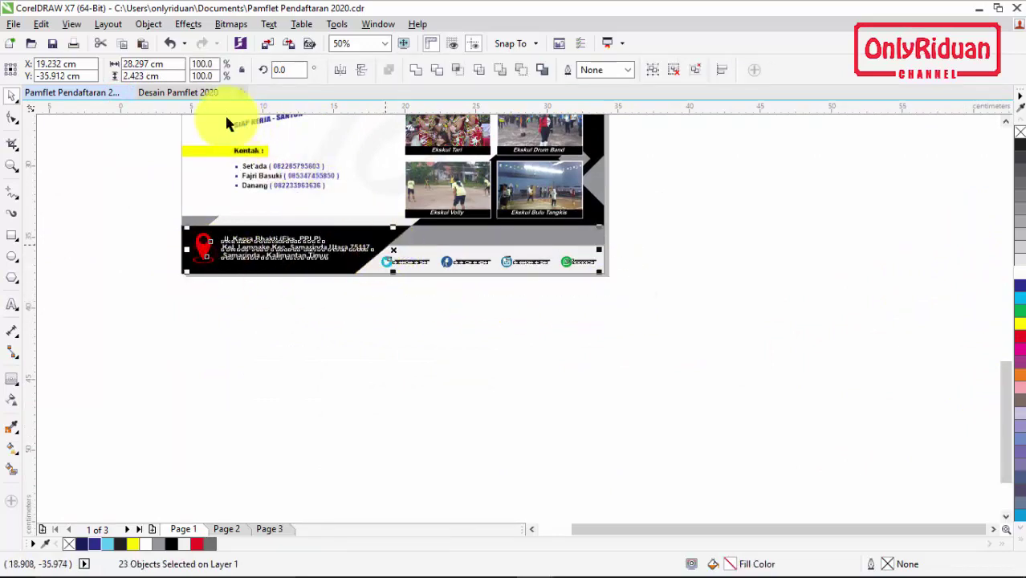
pyautogui.click(191, 92)
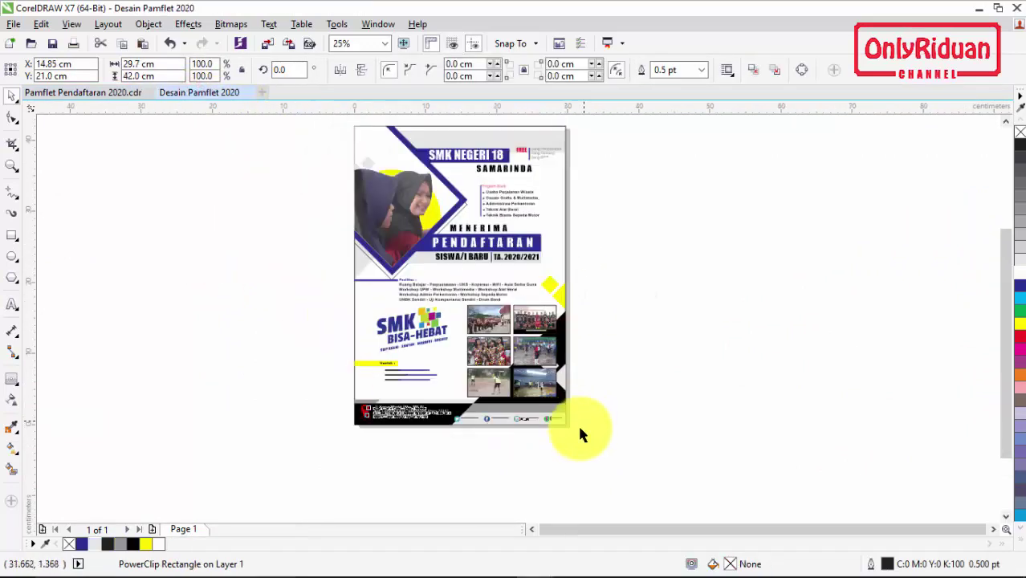
pyautogui.hotkey('ctrl', 'v')
pyautogui.scroll(2, 422, 428)
pyautogui.click(551, 453)
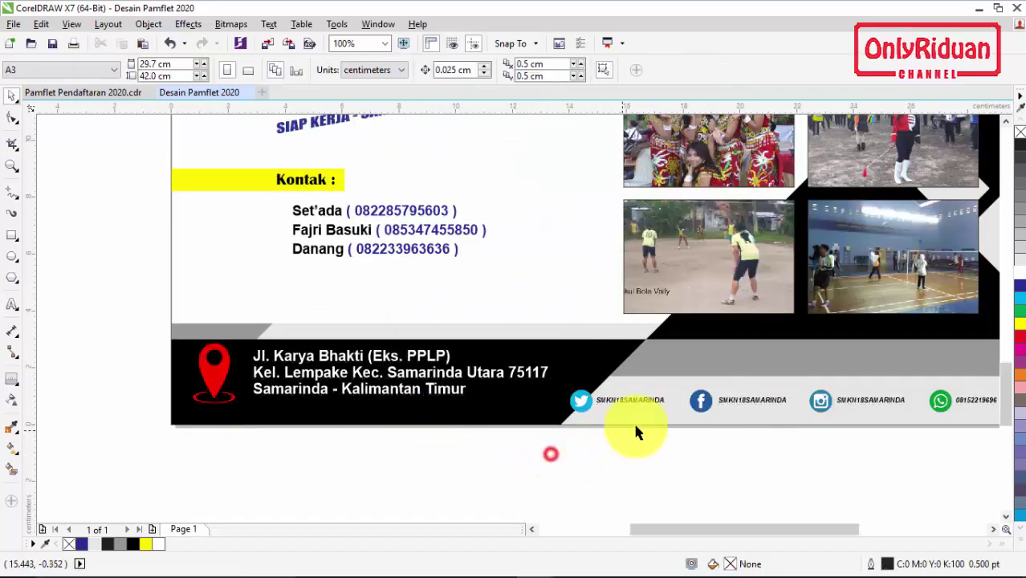
pyautogui.scroll(-1, 711, 424)
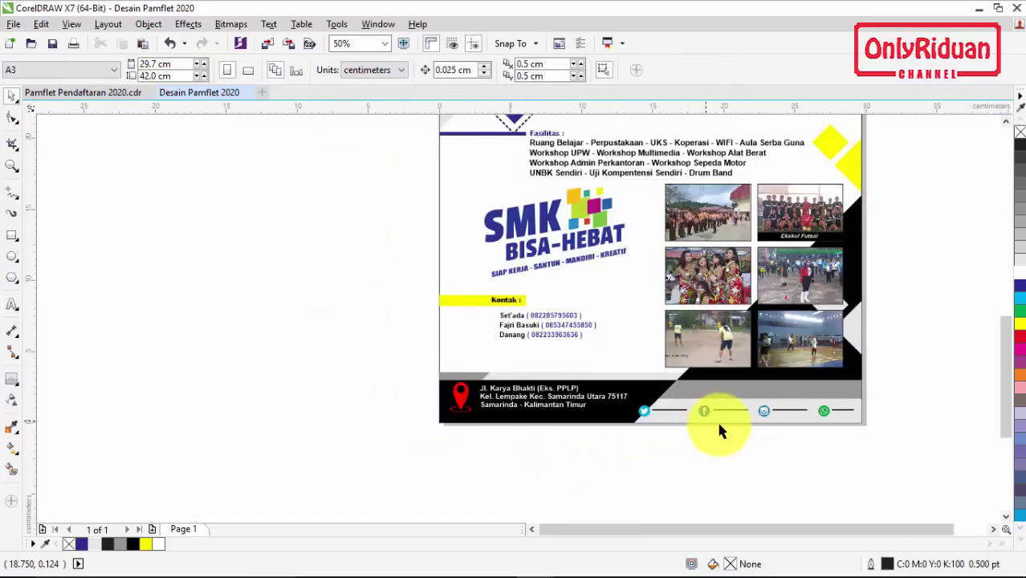
# Select the row of social media icons and handles in the footer and nudge it slightly to the right
pyautogui.click(984, 529)
pyautogui.click(536, 535)
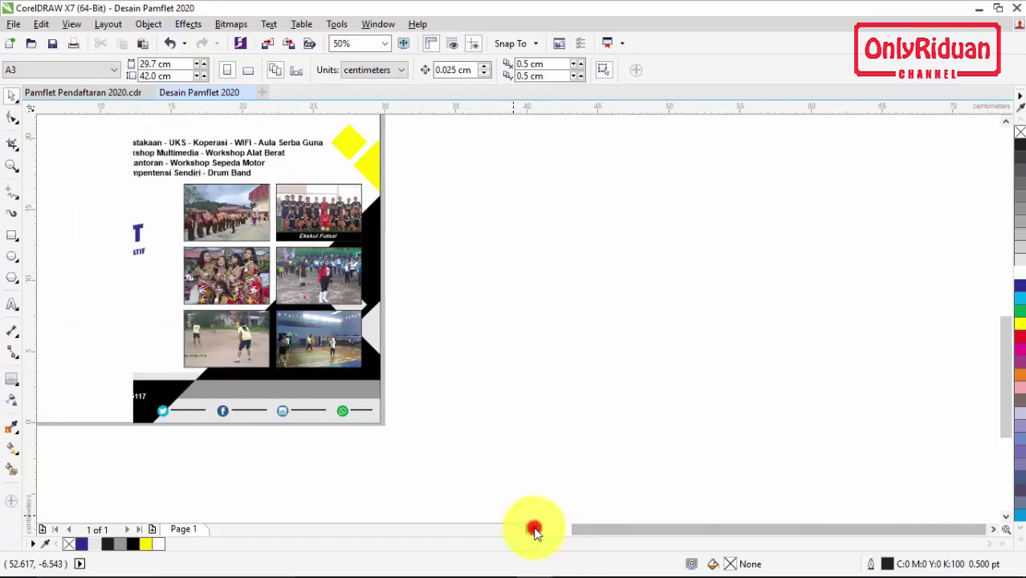
pyautogui.scroll(1, 309, 409)
pyautogui.moveTo(675, 472); pyautogui.dragTo(192, 380)
pyautogui.press('Right')
pyautogui.press('Right')
pyautogui.press('Right')
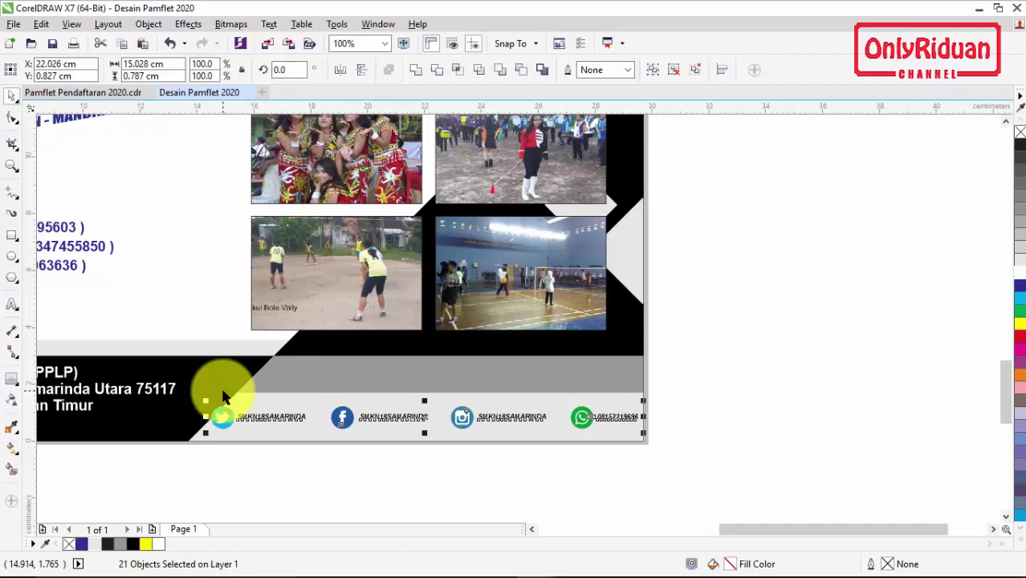
# Nudge the footer's Twitter icon and its handle right, closer to the Facebook icon
pyautogui.click(329, 460)
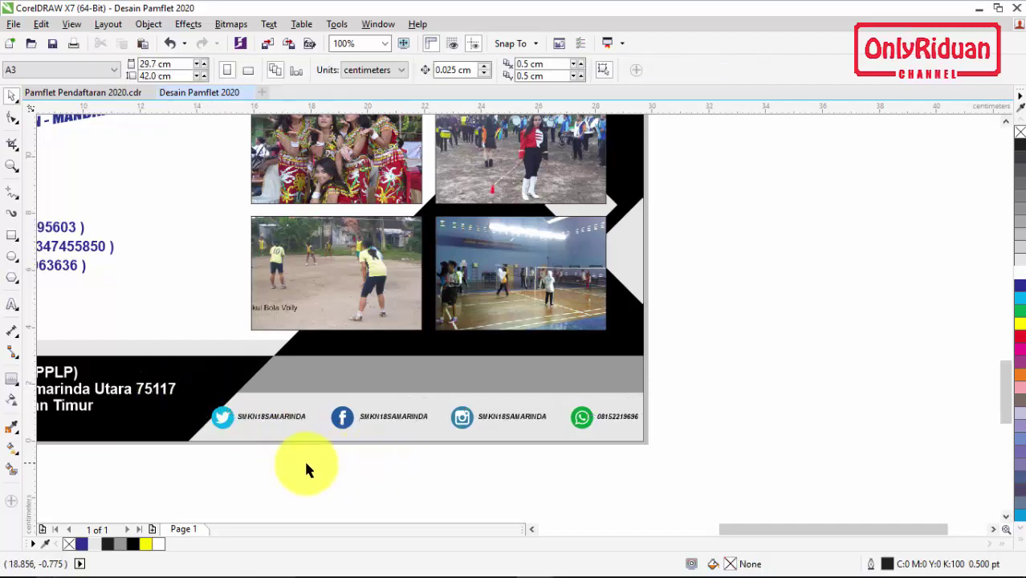
pyautogui.moveTo(319, 460); pyautogui.dragTo(182, 382)
pyautogui.press('Right')
pyautogui.press('Right')
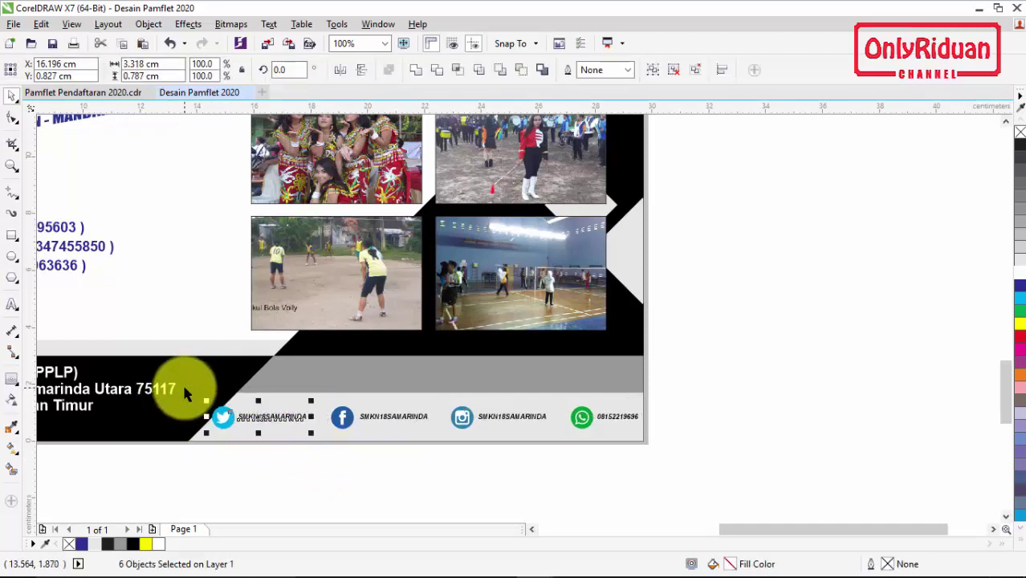
pyautogui.press('Right')
pyautogui.press('Right')
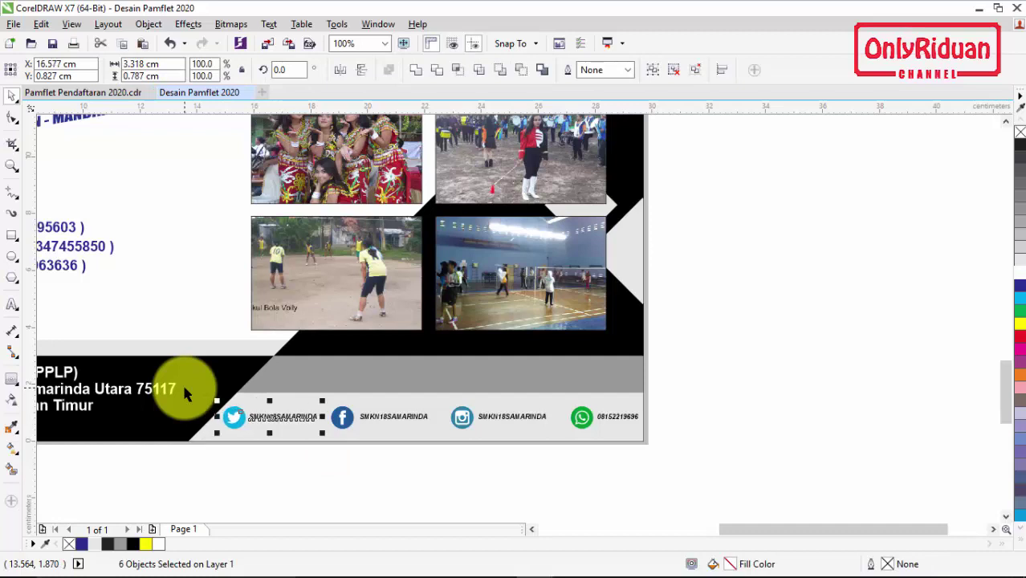
pyautogui.click(389, 471)
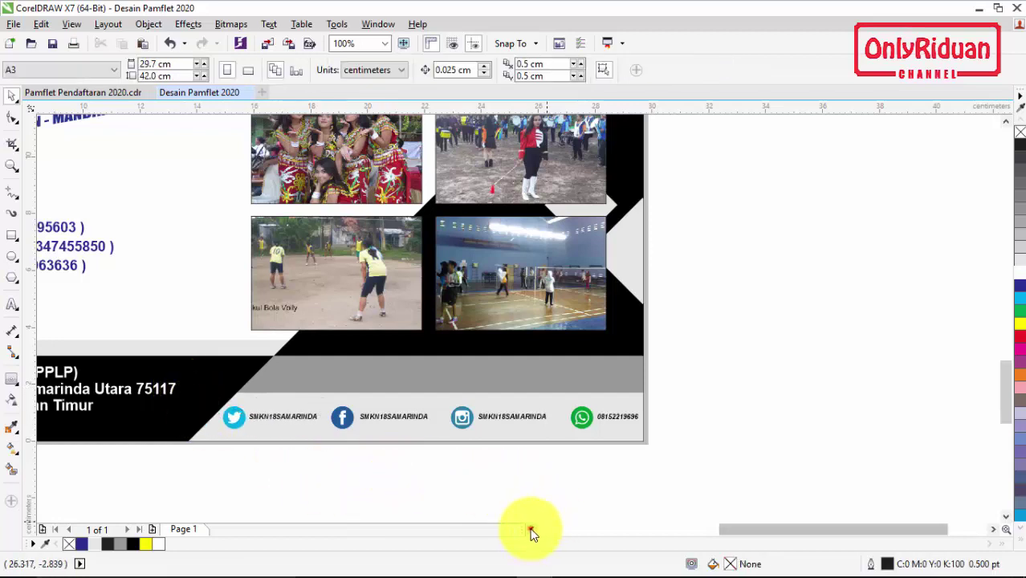
# Move the footer's location pin and address text together slightly down within the black band
pyautogui.click(531, 530)
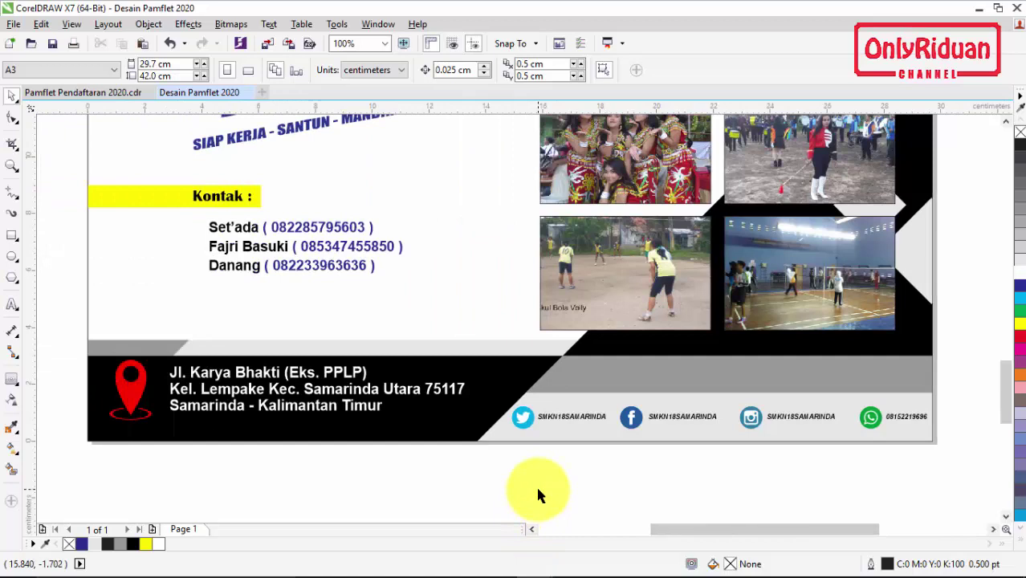
pyautogui.click(471, 467)
pyautogui.moveTo(488, 474); pyautogui.dragTo(67, 351)
pyautogui.moveTo(182, 404); pyautogui.dragTo(183, 403)
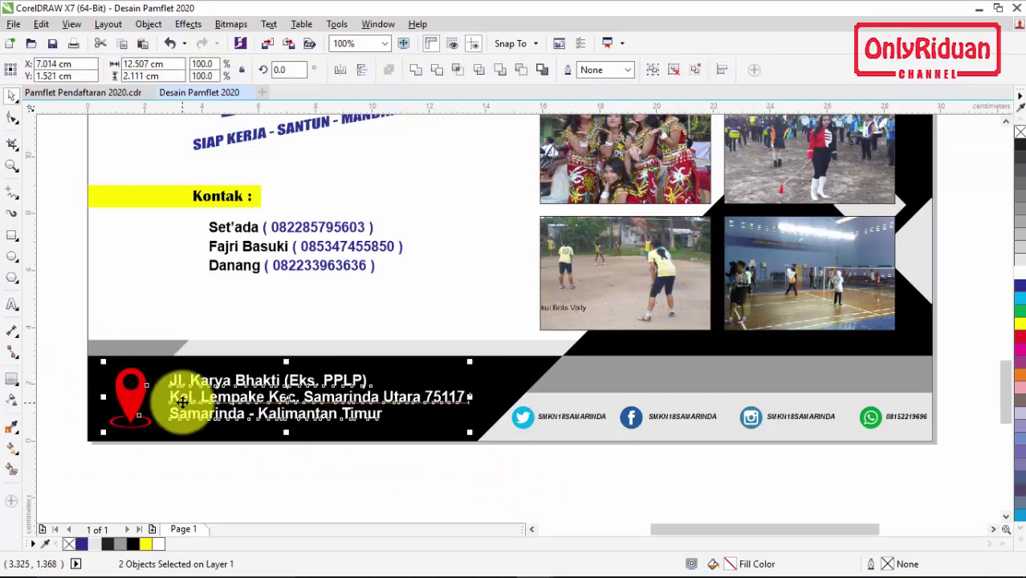
# Draw an upright ellipse about 2 by 3.4 cm on the empty area beside the page's lower left and convert it to curves
pyautogui.click(535, 531)
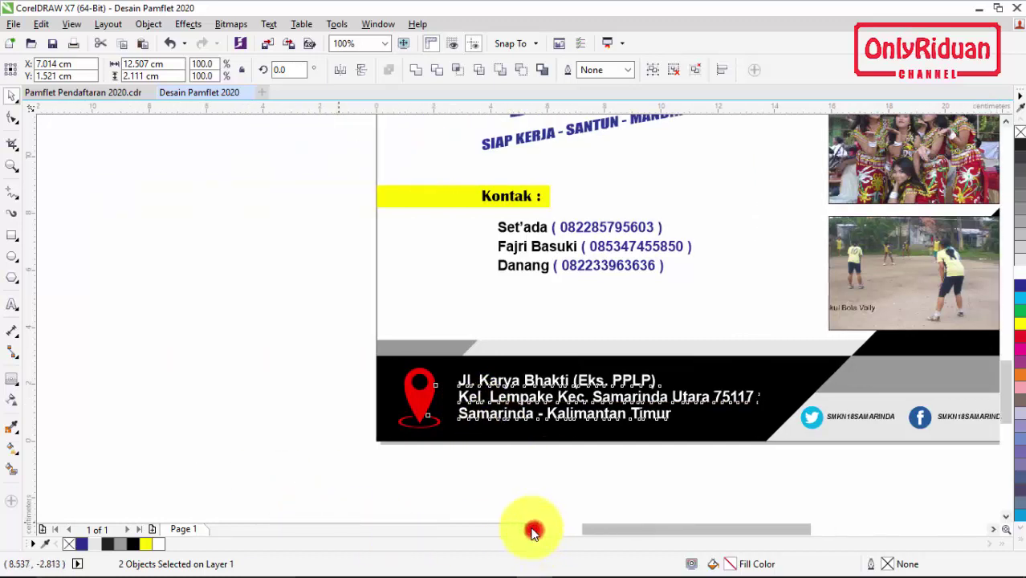
pyautogui.click(417, 403)
pyautogui.click(418, 401)
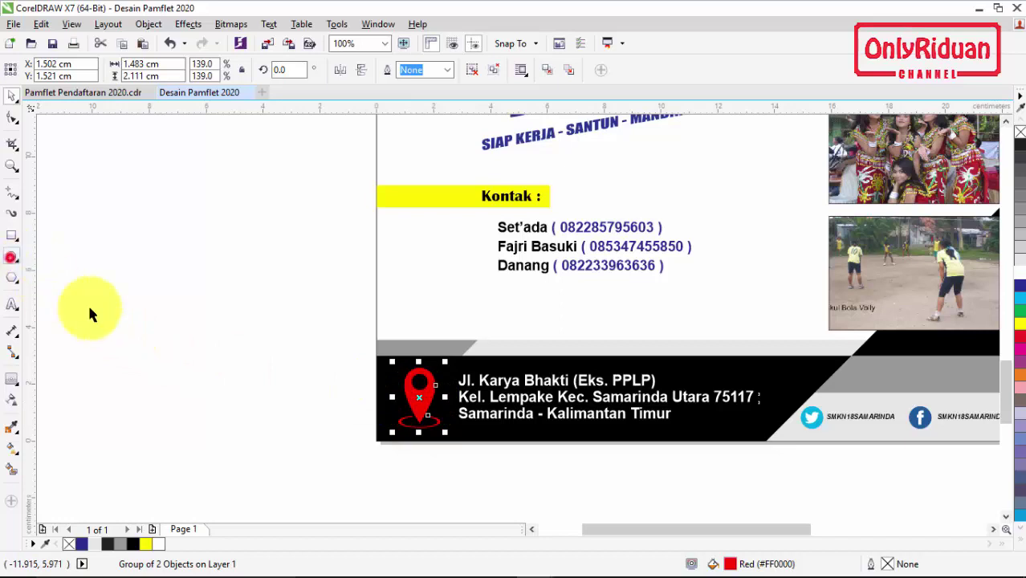
pyautogui.click(11, 257)
pyautogui.click(60, 254)
pyautogui.moveTo(241, 315); pyautogui.dragTo(297, 413)
pyautogui.scroll(2, 284, 382)
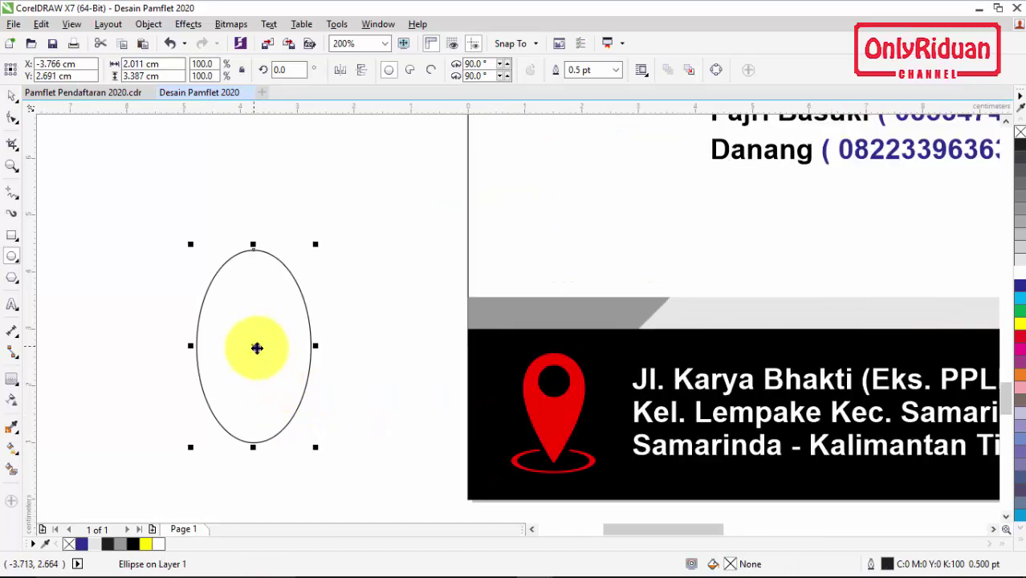
pyautogui.rightClick(257, 350)
pyautogui.click(334, 233)
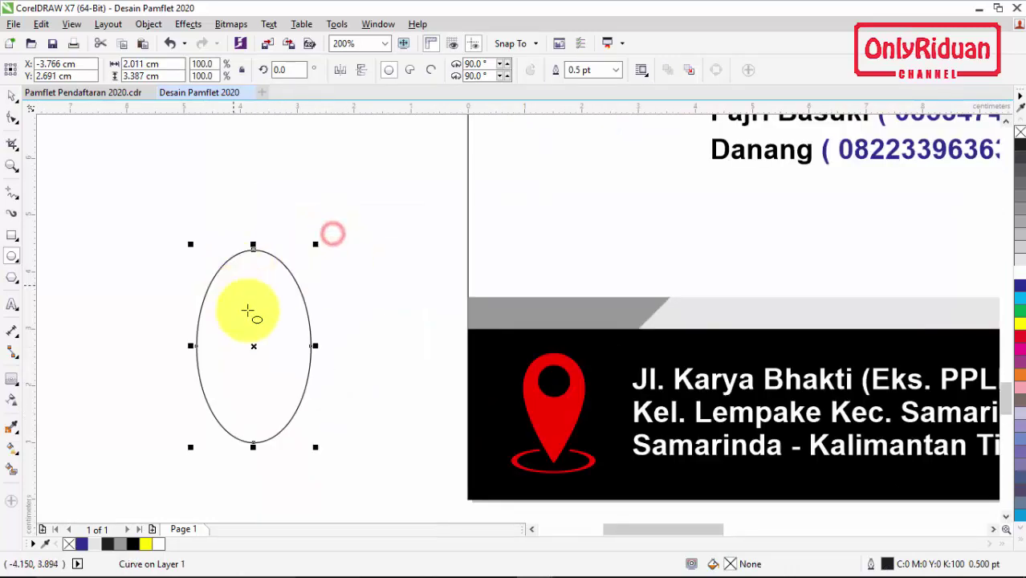
# Shape the ellipse's bottom into a point by shortening the curve handles of its lowest node
pyautogui.click(13, 117)
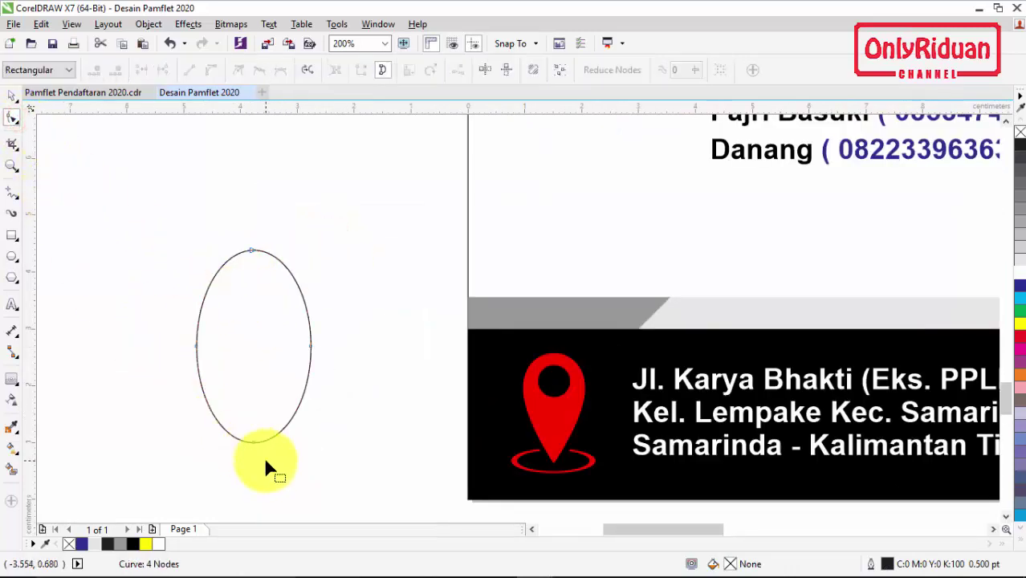
pyautogui.scroll(2, 265, 465)
pyautogui.click(244, 433)
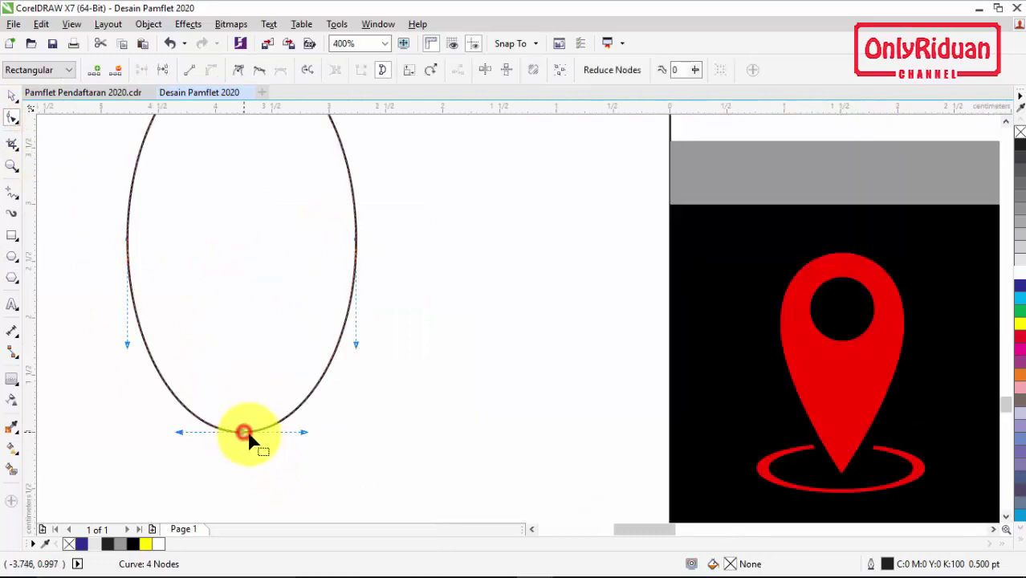
pyautogui.moveTo(303, 431); pyautogui.dragTo(256, 428)
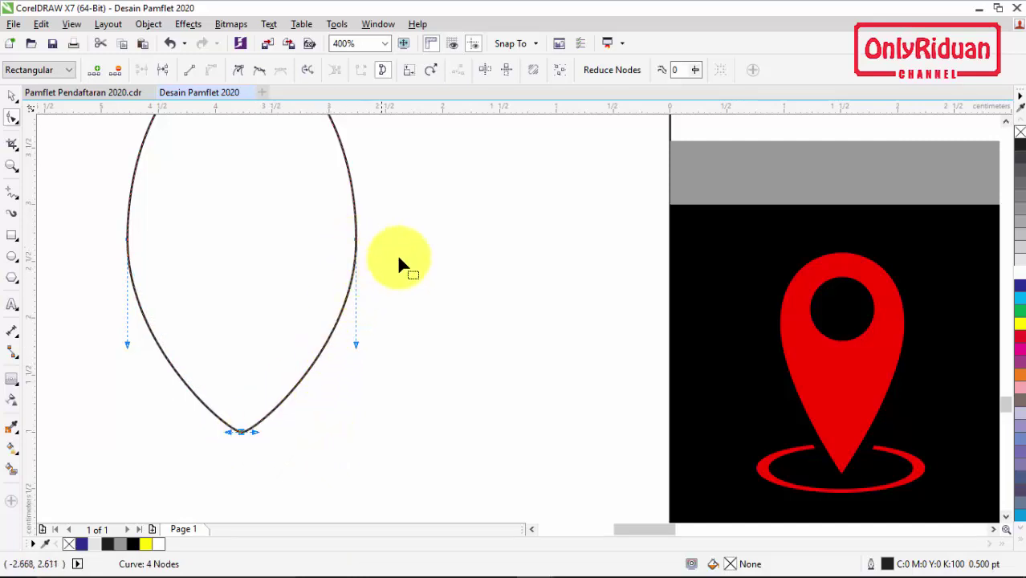
# Raise both side nodes of the pointed curve together to form a teardrop with a broad rounded head
pyautogui.moveTo(424, 260); pyautogui.dragTo(252, 252)
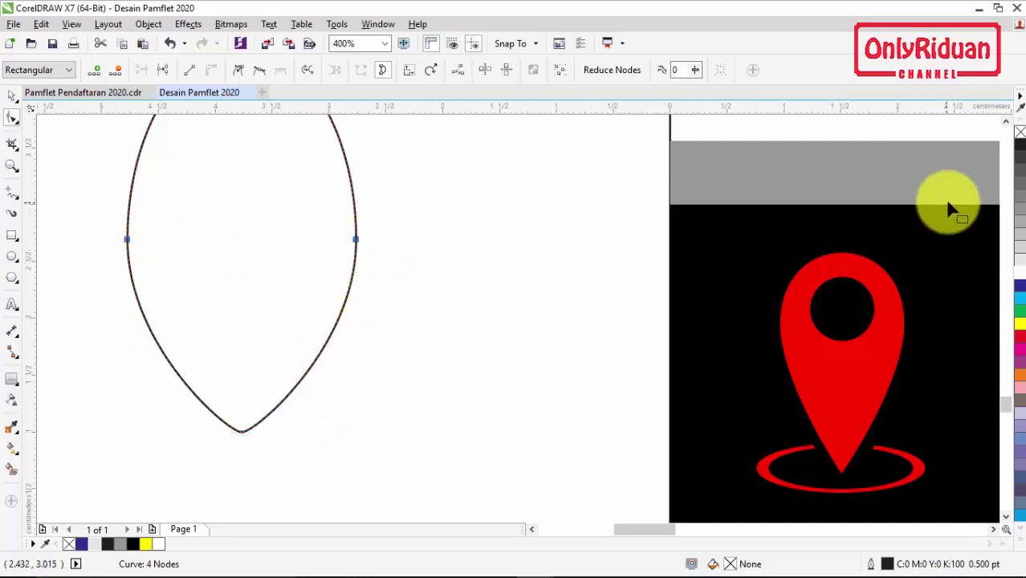
pyautogui.click(1006, 121)
pyautogui.click(1006, 120)
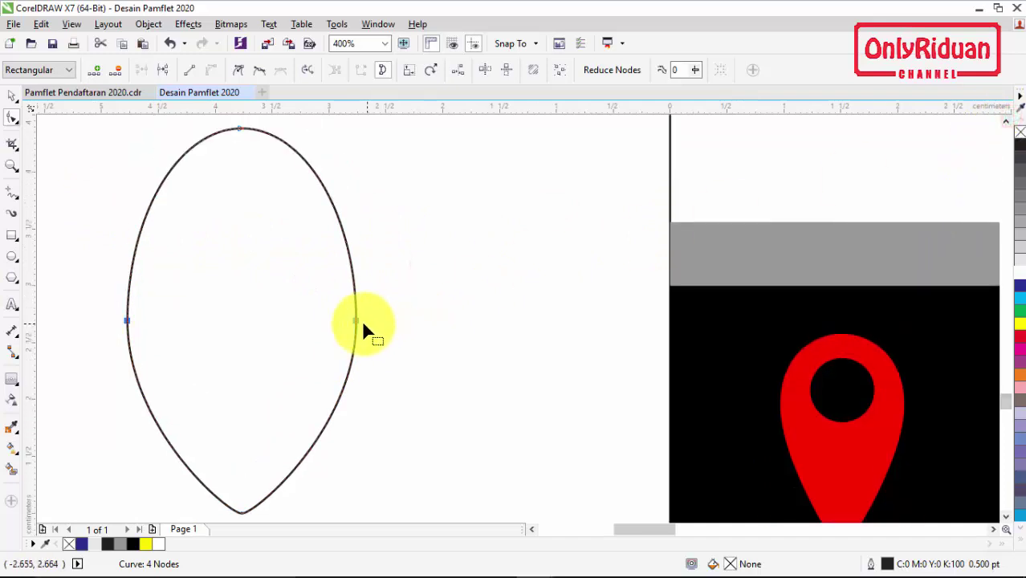
pyautogui.click(355, 322)
pyautogui.moveTo(395, 371); pyautogui.dragTo(88, 279)
pyautogui.moveTo(357, 324); pyautogui.dragTo(355, 263)
pyautogui.scroll(-3, 365, 263)
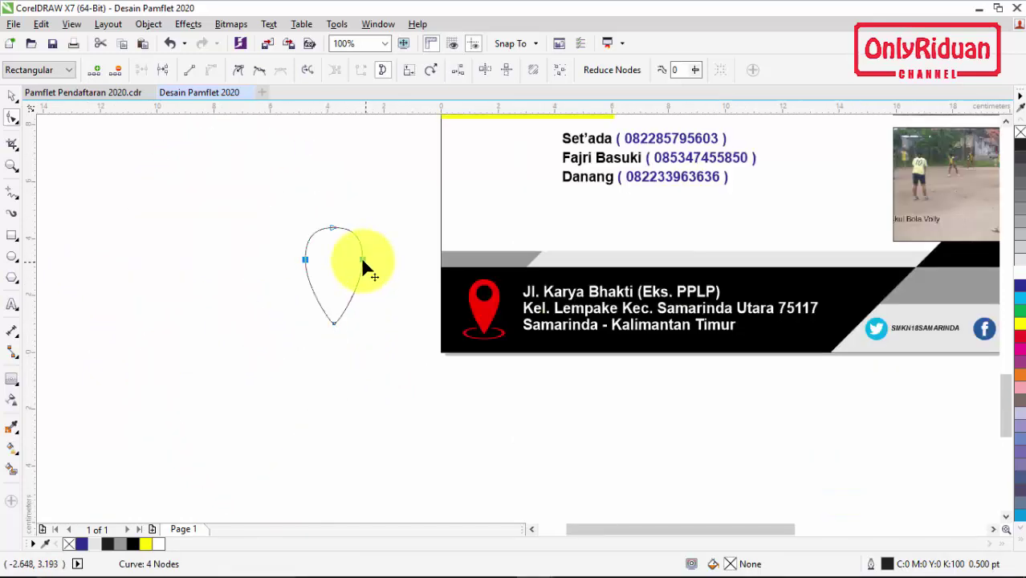
# Draw a circle about 1.1 cm across, place it in the teardrop's head and centre it horizontally with the teardrop
pyautogui.scroll(1, 336, 243)
pyautogui.click(11, 257)
pyautogui.moveTo(112, 207); pyautogui.dragTo(182, 276)
pyautogui.click(11, 93)
pyautogui.moveTo(145, 237); pyautogui.dragTo(332, 257)
pyautogui.hotkey('ctrl', 'z')
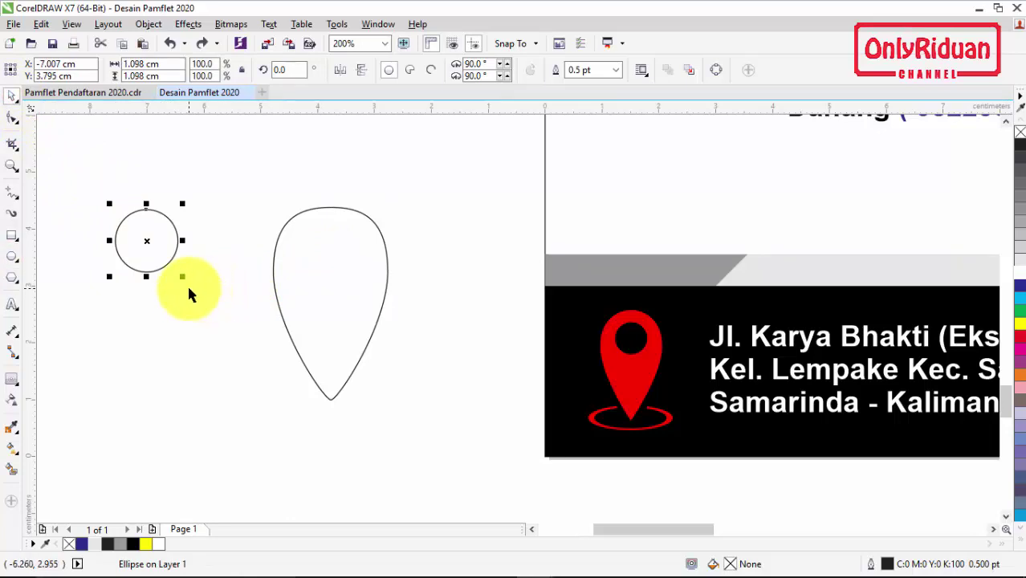
pyautogui.moveTo(147, 240); pyautogui.dragTo(330, 261)
pyautogui.moveTo(207, 177); pyautogui.dragTo(440, 422)
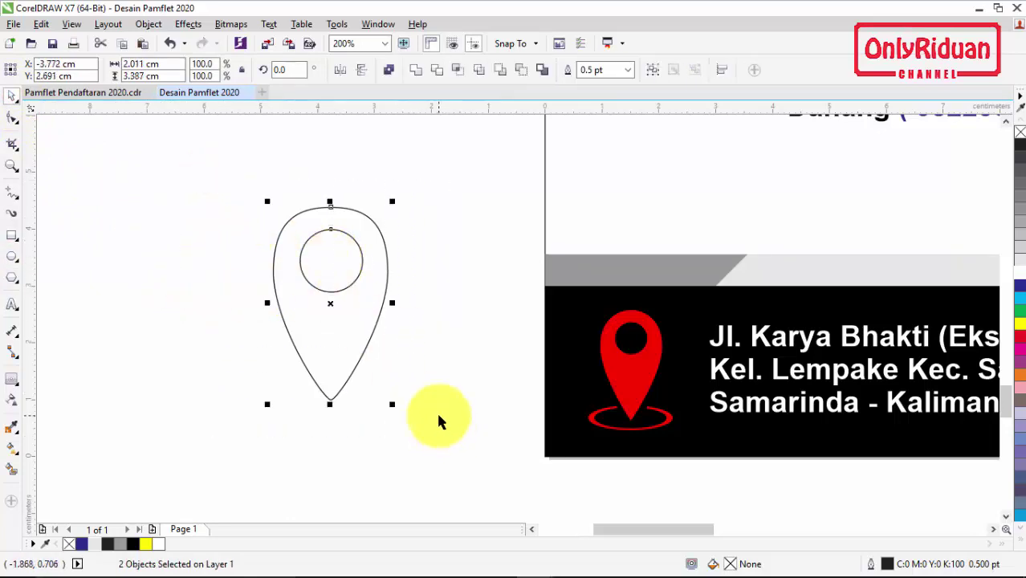
pyautogui.press('c')
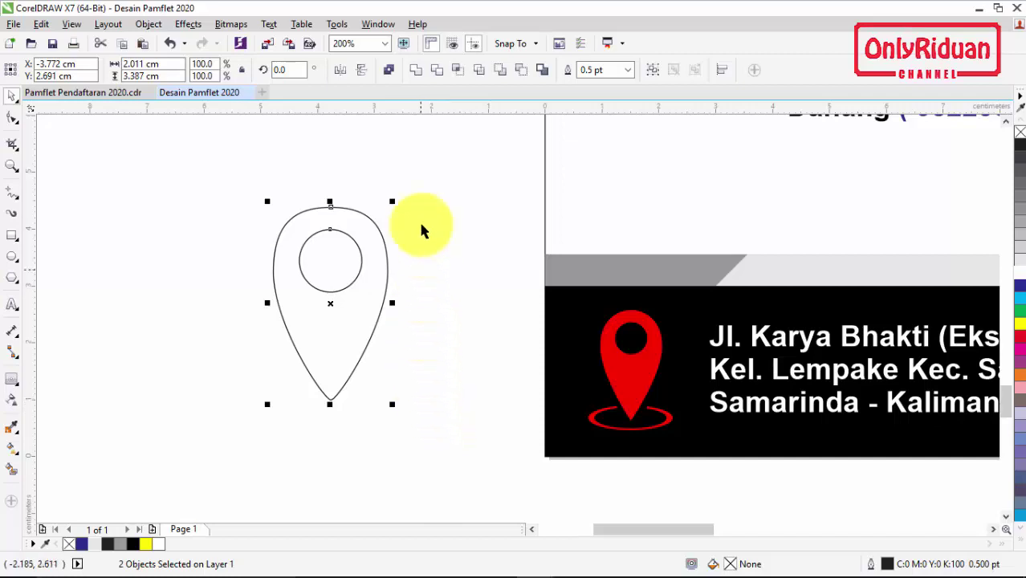
# Trim the circle out of the teardrop, discarding the spare circle, and fill the pin red with no outline
pyautogui.click(438, 72)
pyautogui.moveTo(371, 266); pyautogui.dragTo(474, 289)
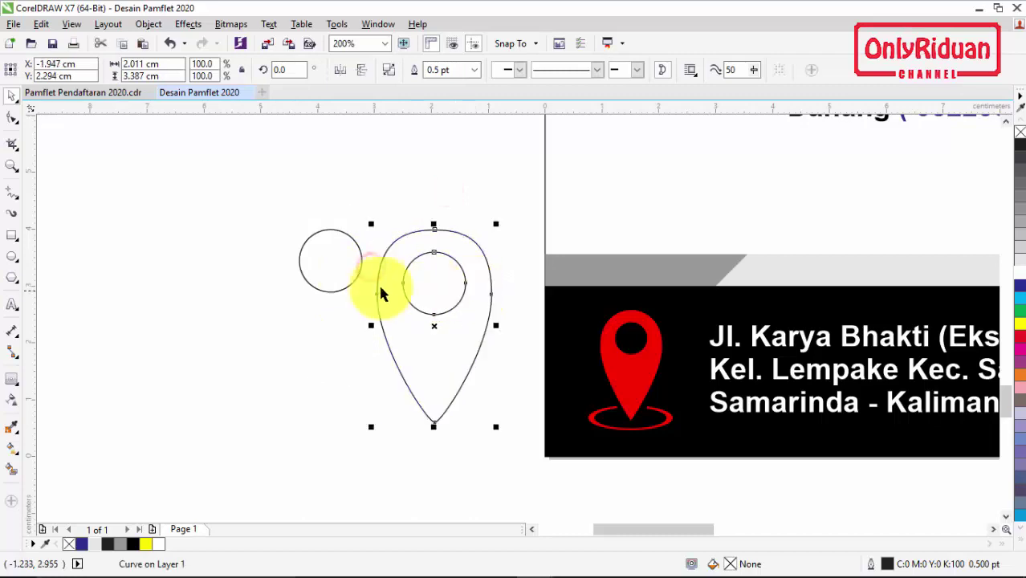
pyautogui.click(341, 275)
pyautogui.moveTo(341, 274); pyautogui.dragTo(387, 323)
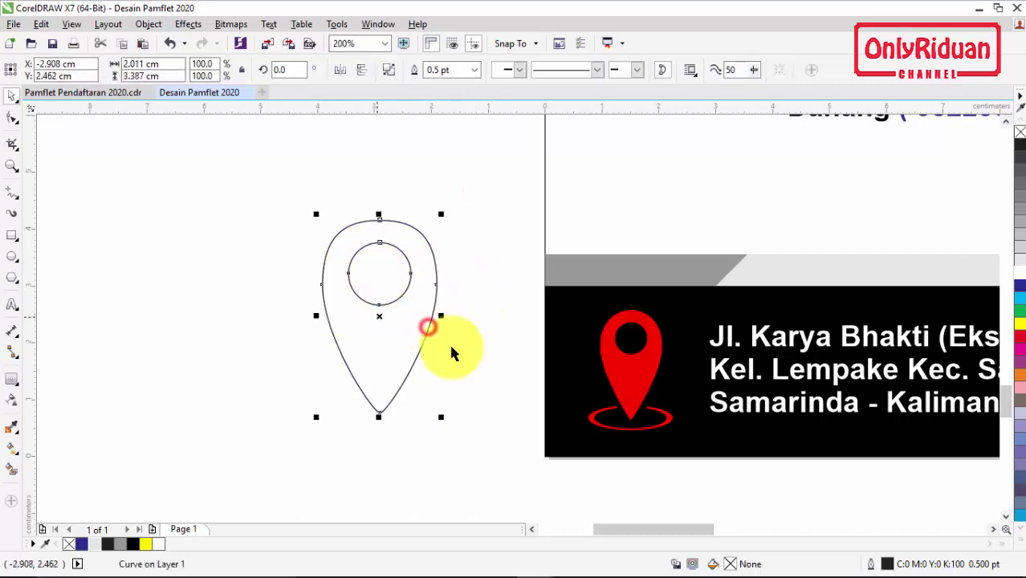
pyautogui.click(1020, 337)
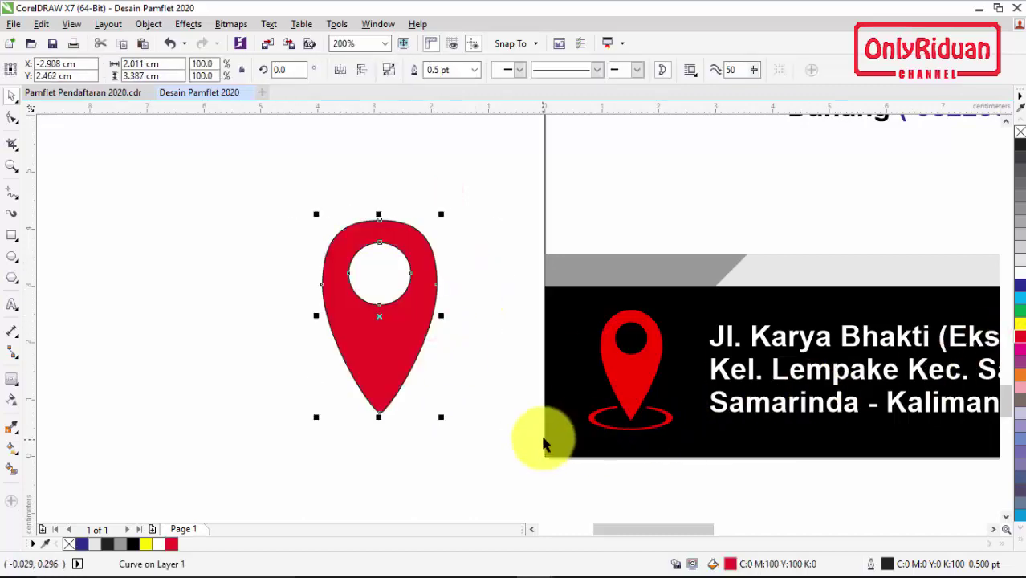
pyautogui.click(487, 368)
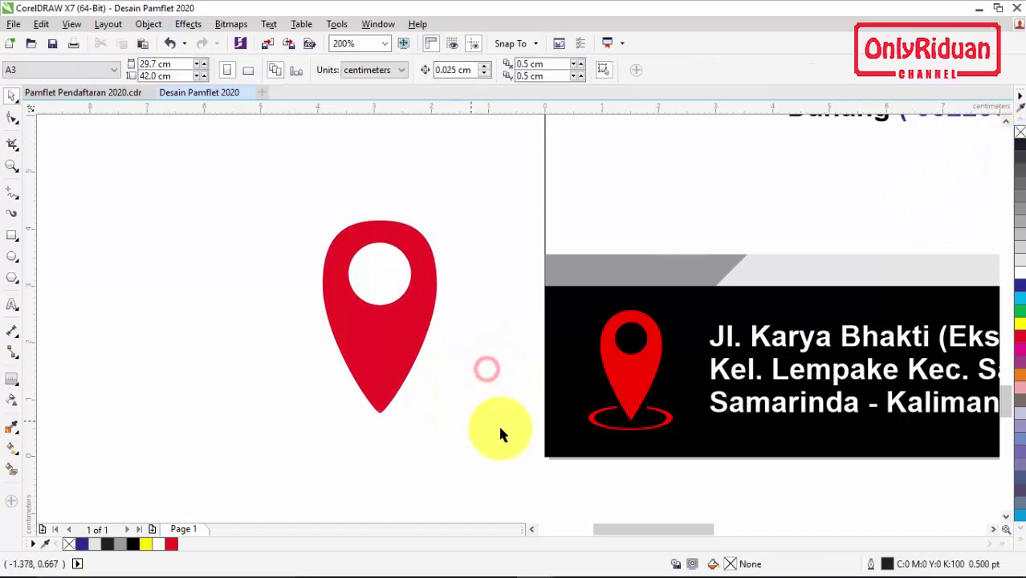
# Draw a flat ellipse about 2.8 by 0.9 cm beside the pin, add a one-step inside contour and break the contour apart
pyautogui.click(12, 256)
pyautogui.moveTo(105, 361); pyautogui.dragTo(273, 424)
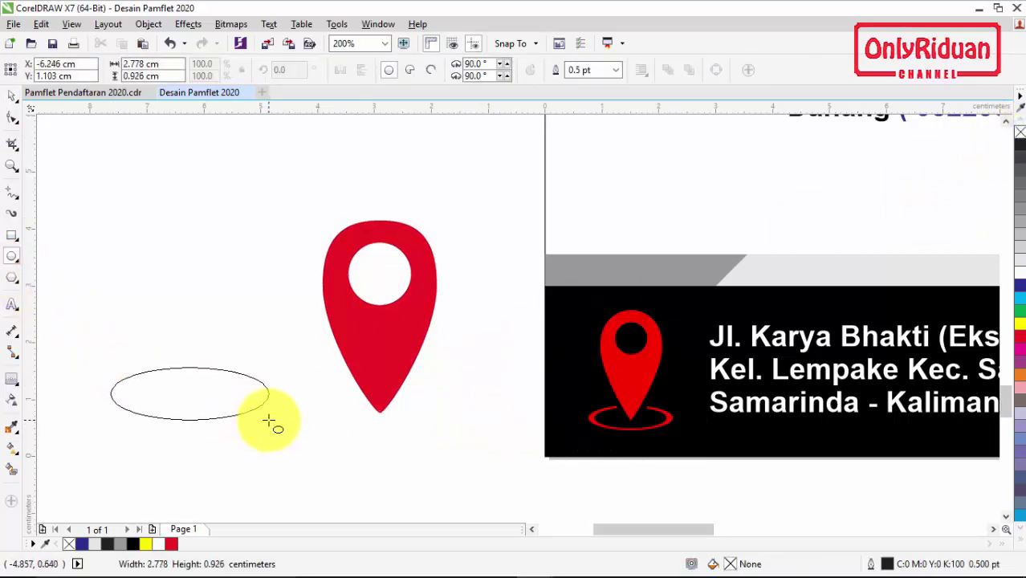
pyautogui.click(13, 96)
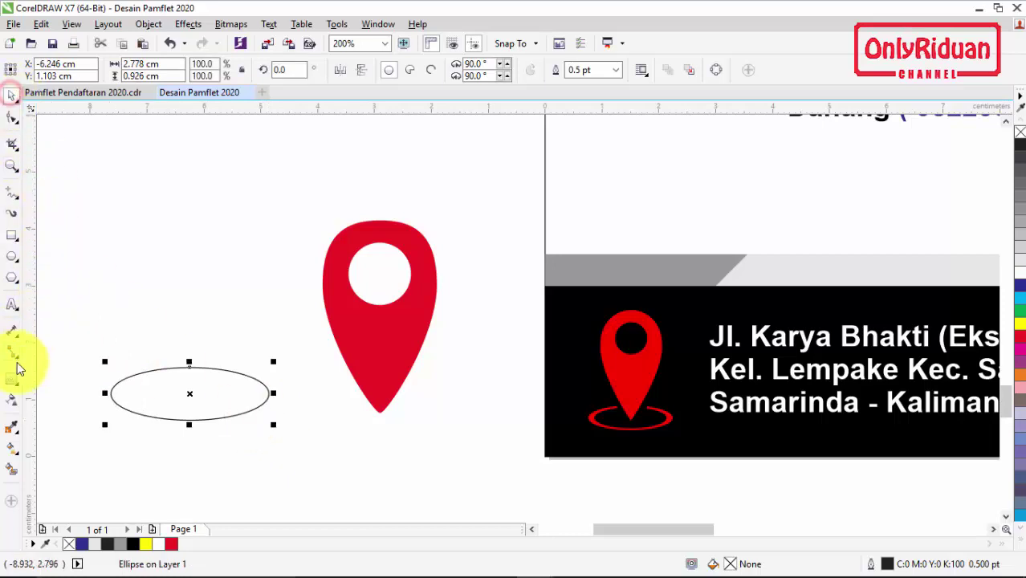
pyautogui.click(13, 377)
pyautogui.moveTo(255, 407)
pyautogui.mouseDown()
pyautogui.moveTo(271, 423)
pyautogui.moveTo(258, 418)
pyautogui.mouseUp()
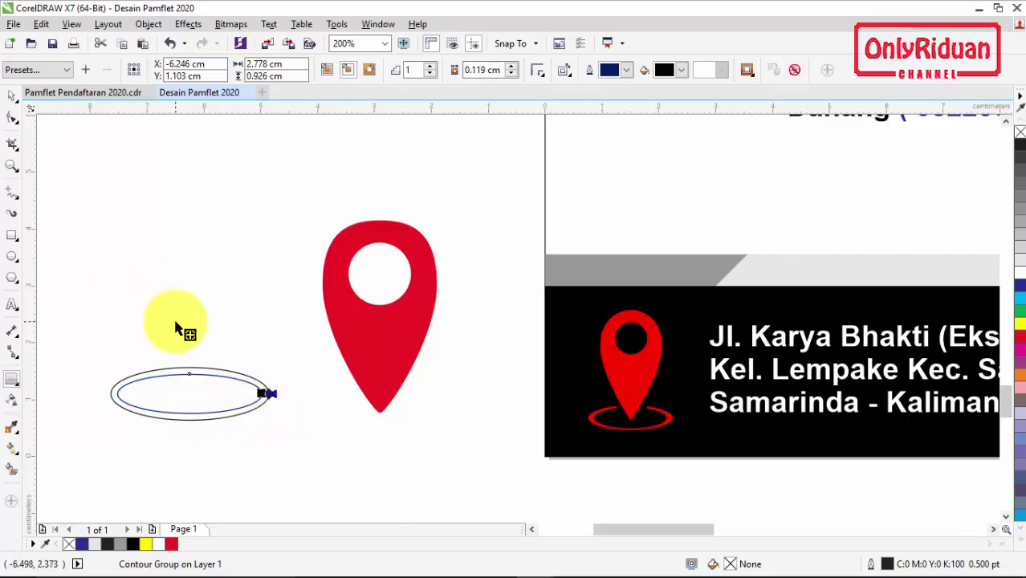
pyautogui.hotkey('ctrl', 'k')
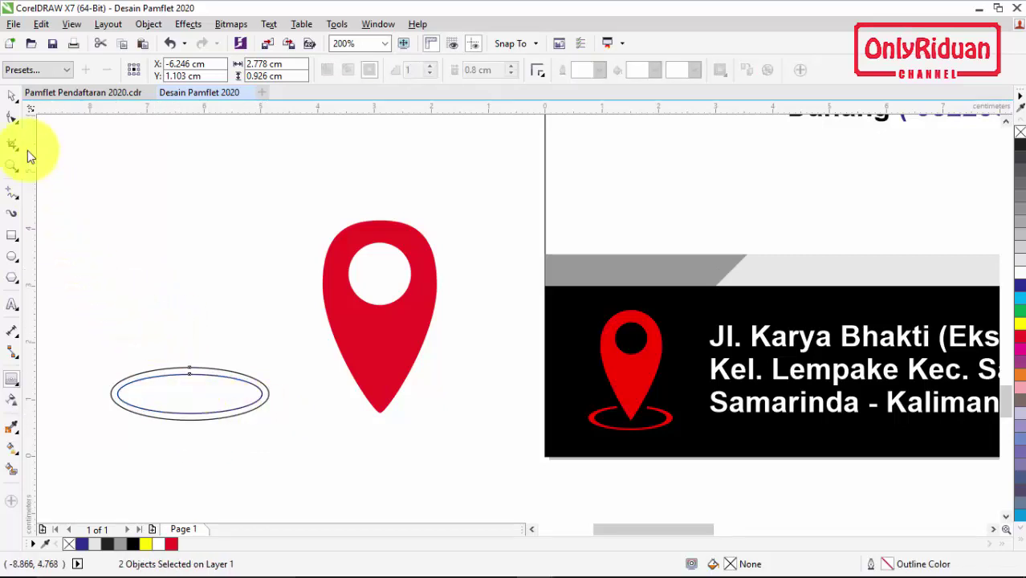
# Trim the inner ellipse out of the outer one and move the resulting ring around the pin's tip
pyautogui.click(13, 95)
pyautogui.moveTo(281, 431); pyautogui.dragTo(311, 445)
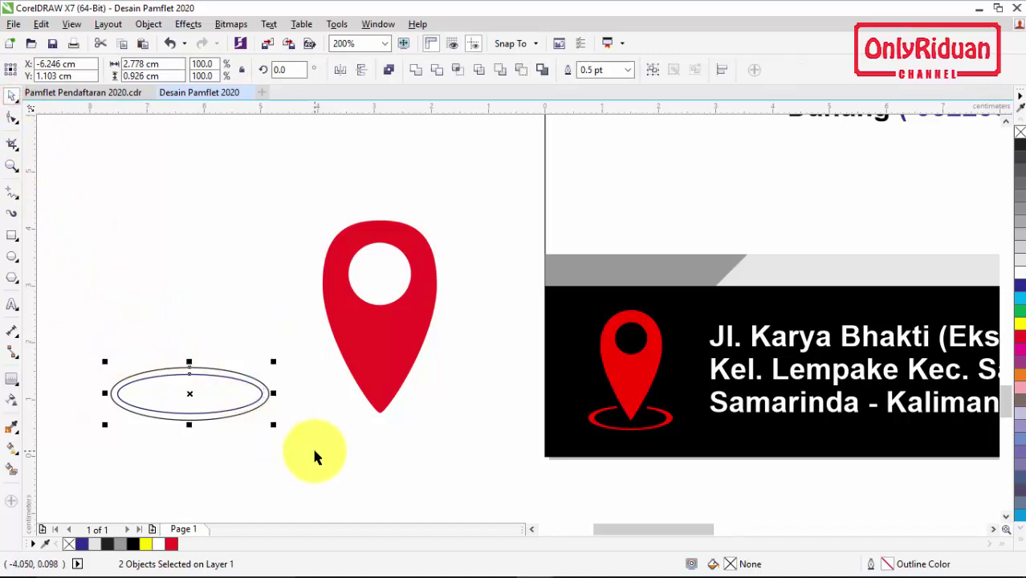
pyautogui.click(435, 70)
pyautogui.click(280, 224)
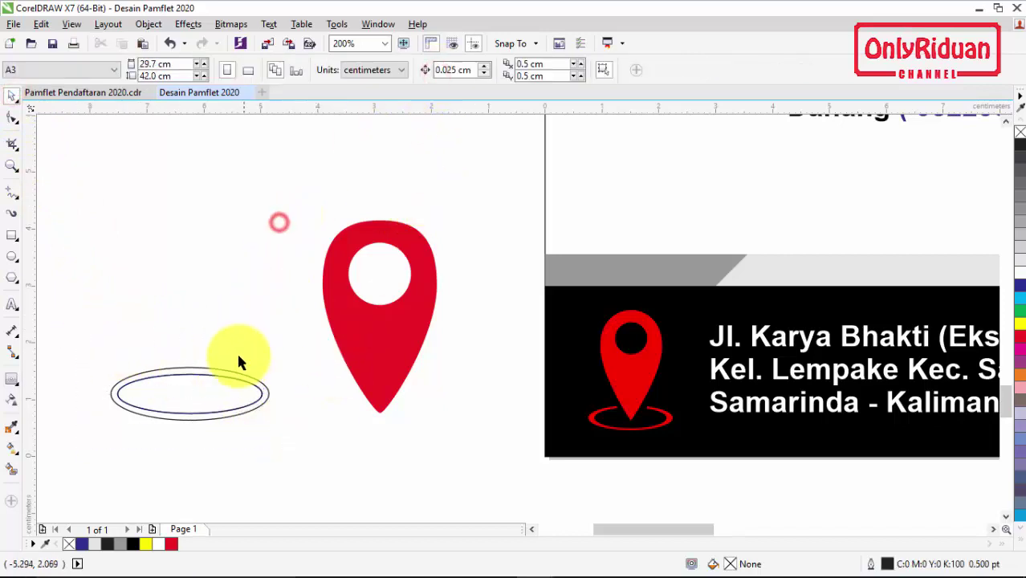
pyautogui.moveTo(239, 380); pyautogui.dragTo(381, 404)
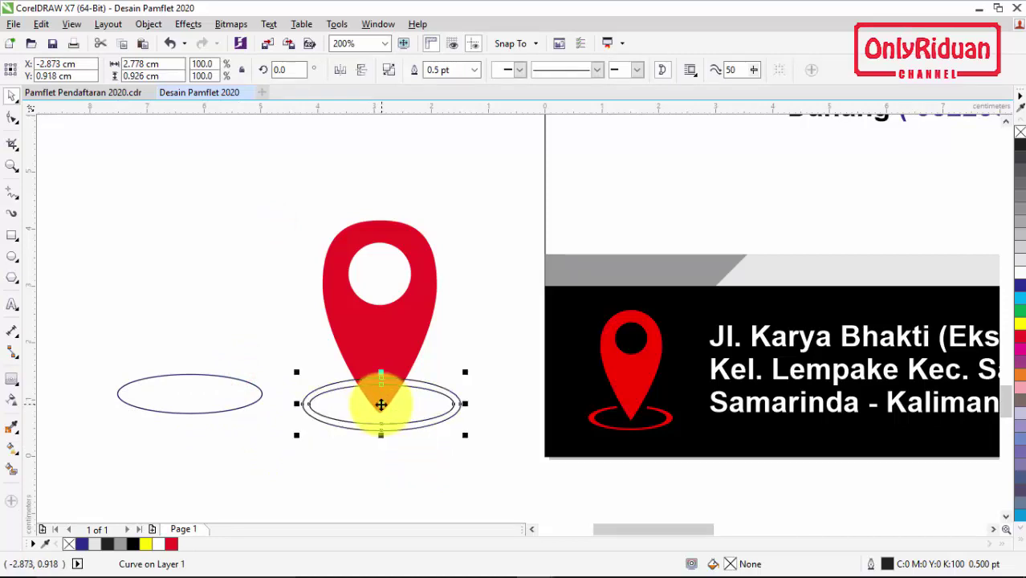
pyautogui.click(449, 446)
# Trim the ring with the red pin to cut away the part behind its tip
pyautogui.click(406, 352)
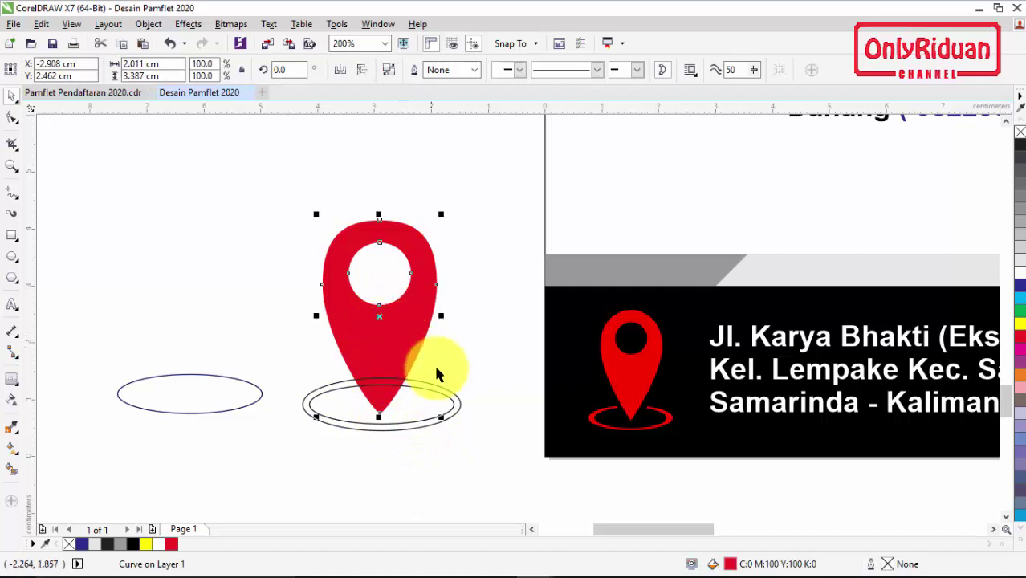
pyautogui.keyDown('shift'); pyautogui.click(453, 403); pyautogui.keyUp('shift')
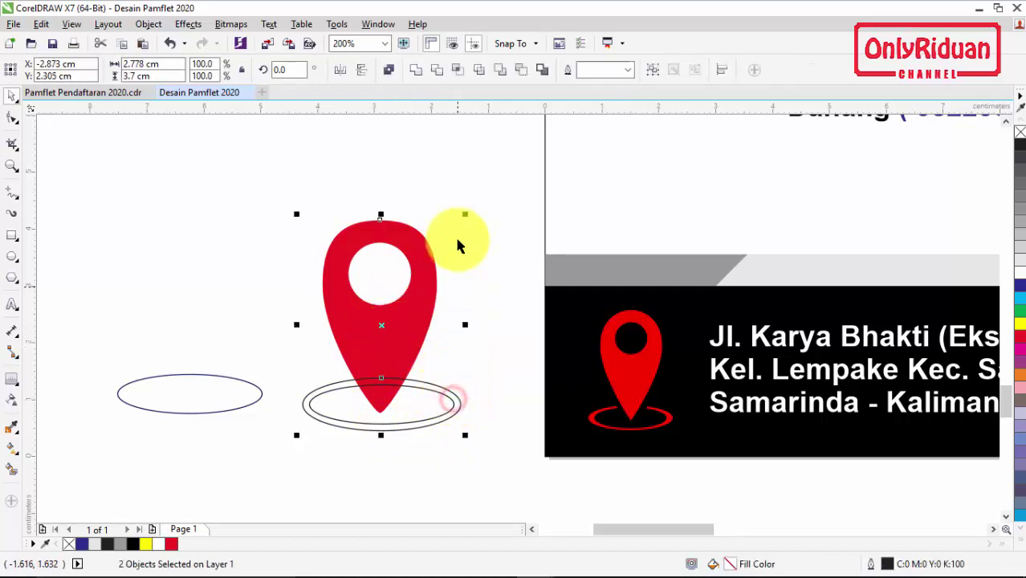
pyautogui.click(436, 70)
pyautogui.click(466, 273)
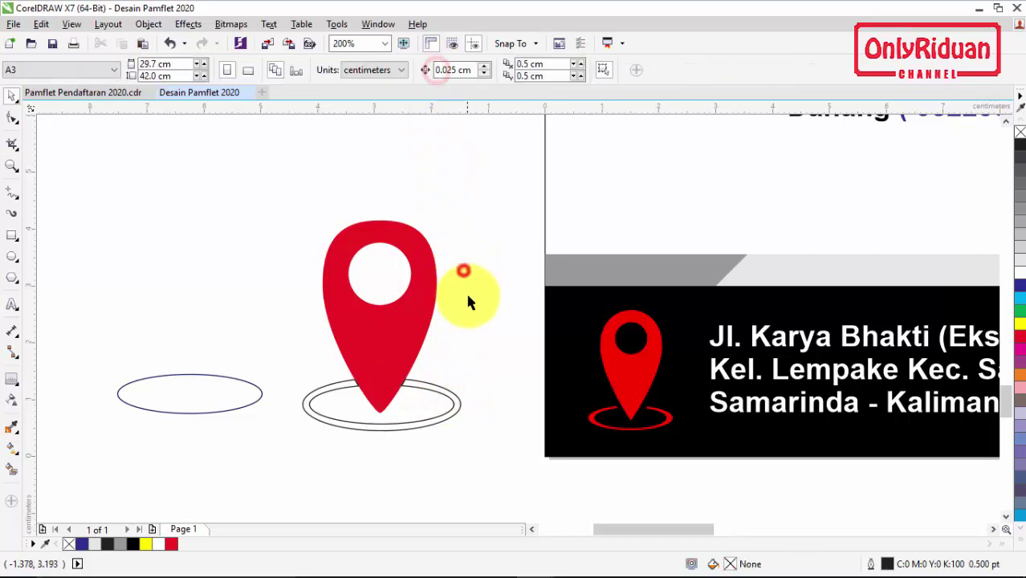
# Fill the ring around the pin's tip with red and remove its outline
pyautogui.click(441, 396)
pyautogui.click(171, 546)
pyautogui.click(454, 447)
pyautogui.click(447, 423)
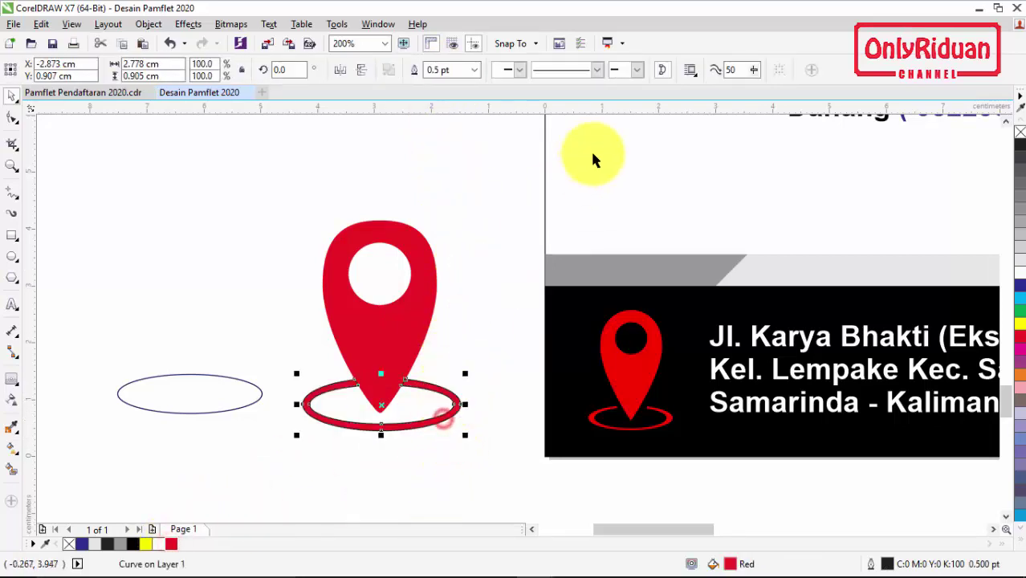
pyautogui.click(474, 70)
pyautogui.click(455, 85)
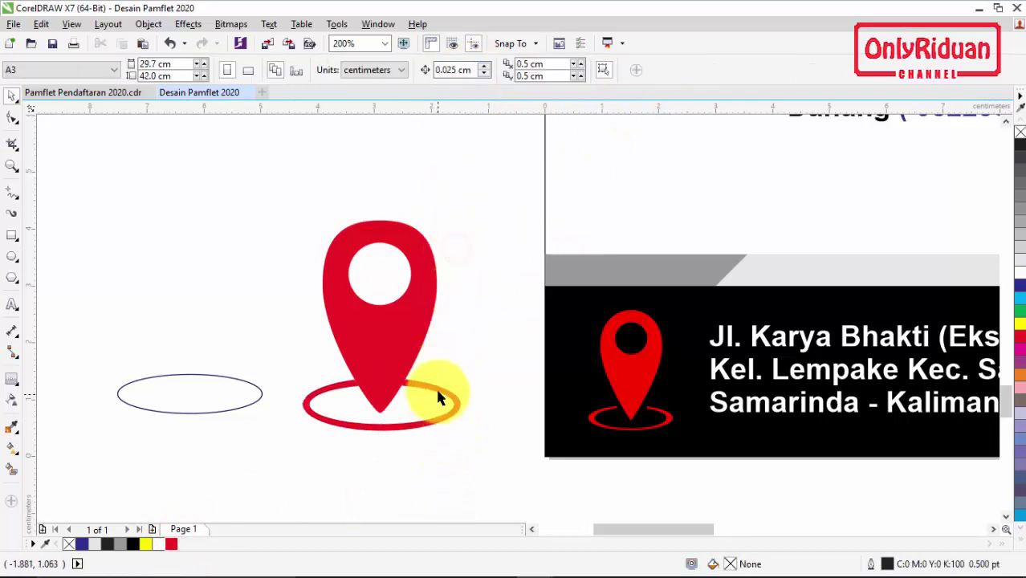
# Nudge the red ring down to about Y 0.73 cm, leaving a small gap between its cut ends and the pin
pyautogui.press('Down')
pyautogui.press('Down')
pyautogui.press('Down')
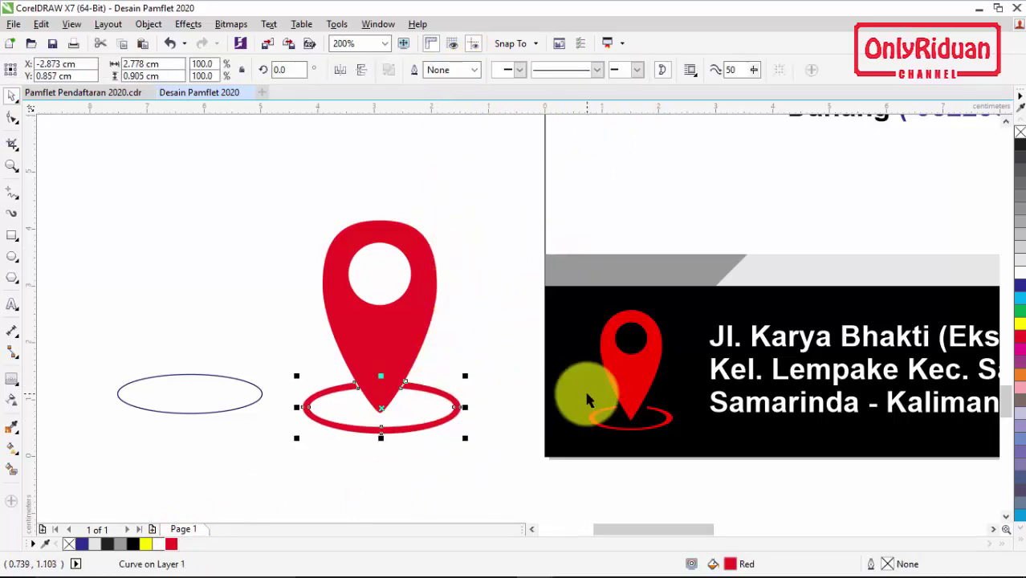
pyautogui.press('Up')
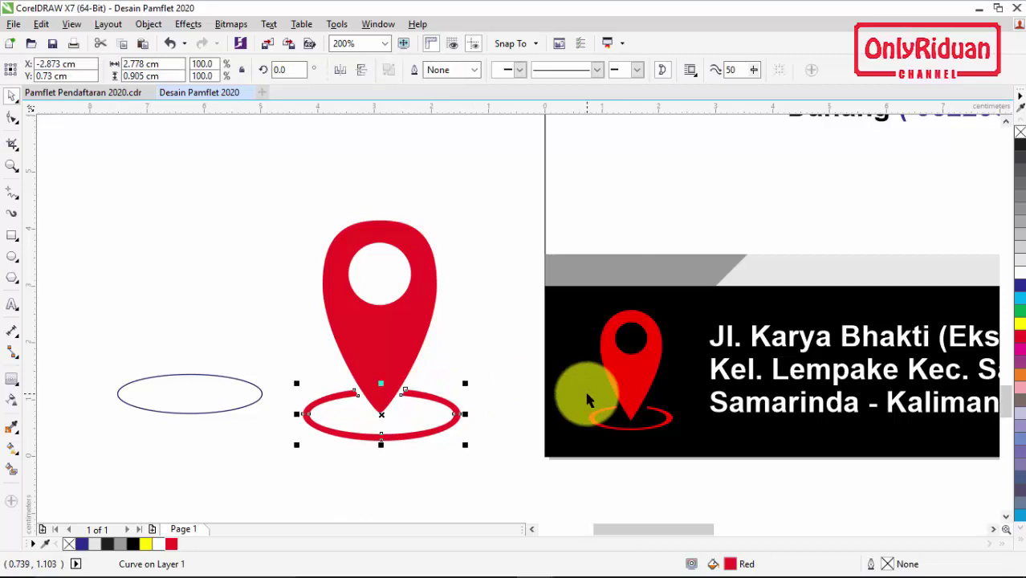
pyautogui.click(285, 287)
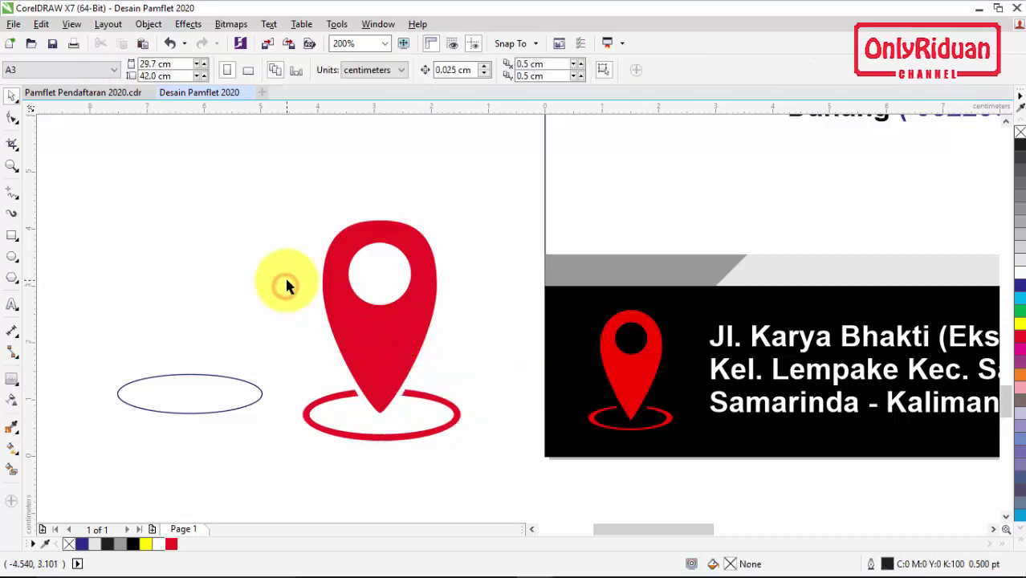
# Delete the practice pin, its ring and the leftover ellipse beside the page, and fit the whole pamphlet in view
pyautogui.scroll(-2, 285, 287)
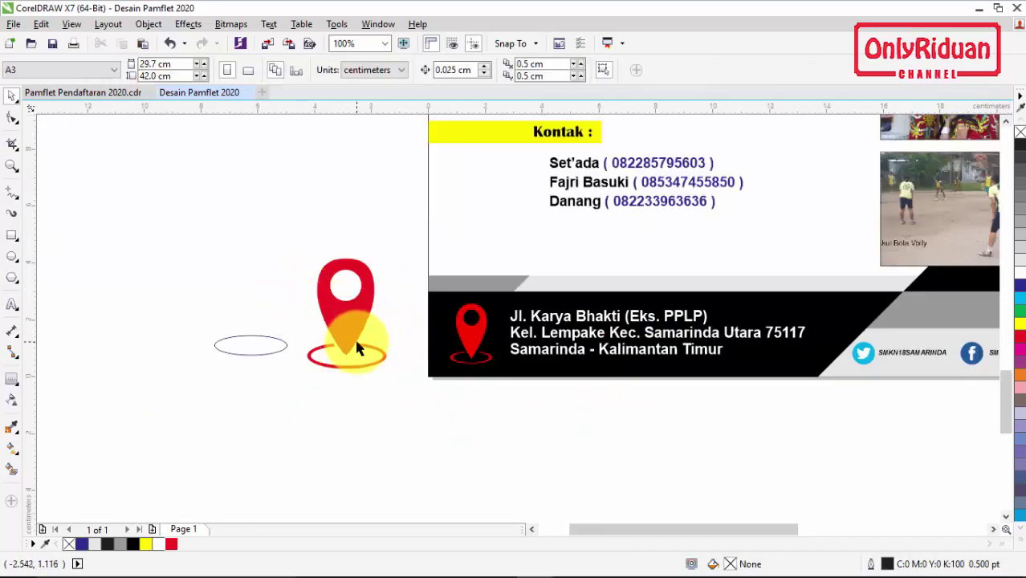
pyautogui.scroll(-1, 228, 279)
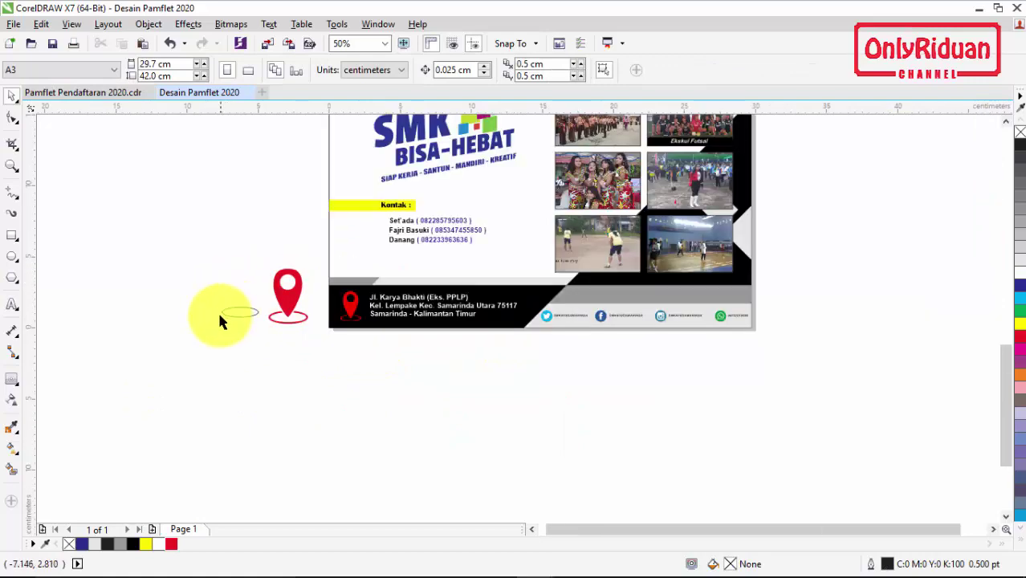
pyautogui.moveTo(187, 242); pyautogui.dragTo(326, 347)
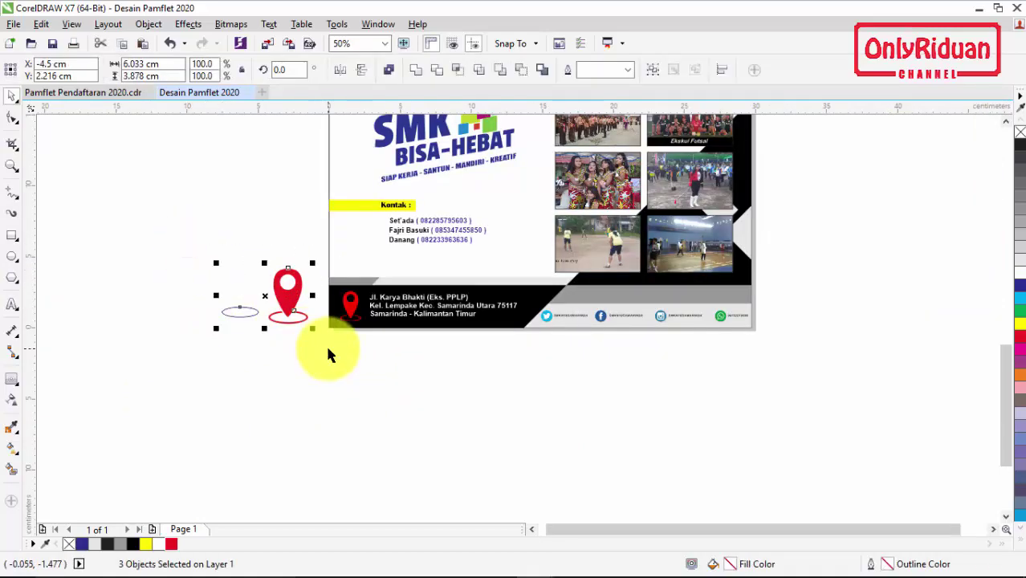
pyautogui.press('Delete')
pyautogui.press('F4')
pyautogui.press('z')
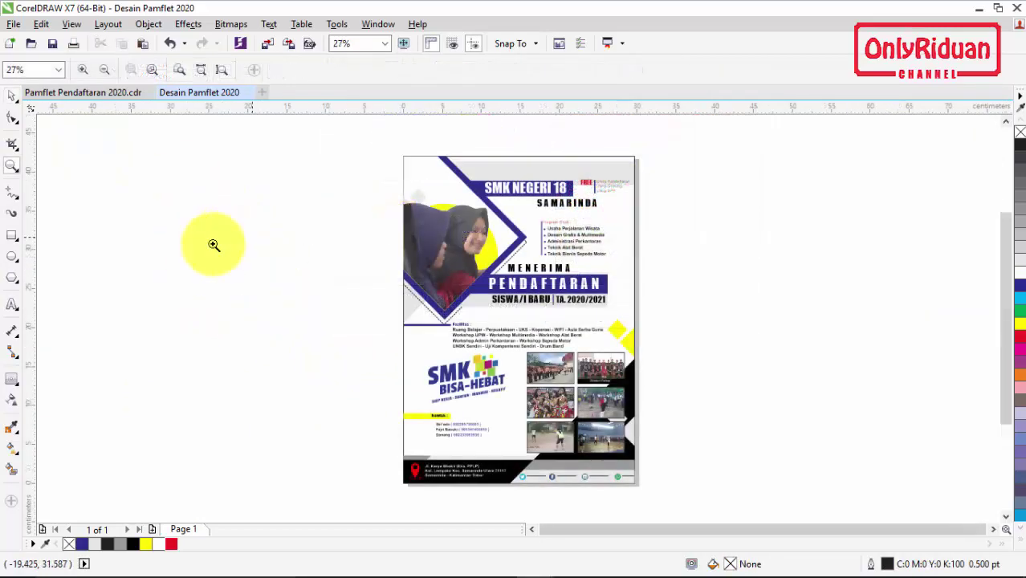
# Copy the coat-of-arms logo from Pamflet Pendaftaran 2020.cdr into the upper-left corner of the page in Desain Pamflet 2020
pyautogui.click(126, 91)
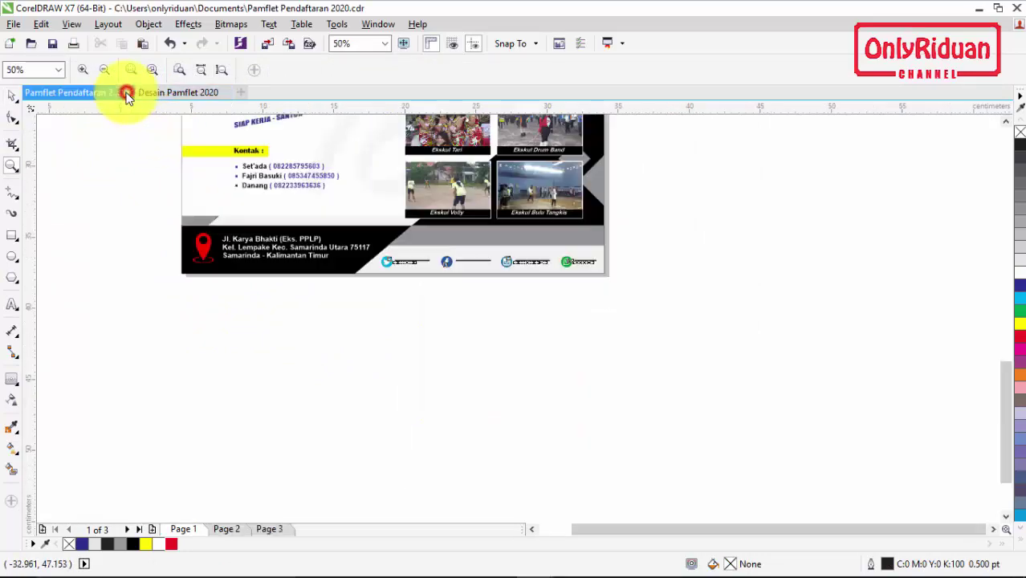
pyautogui.moveTo(1001, 371); pyautogui.dragTo(1007, 218)
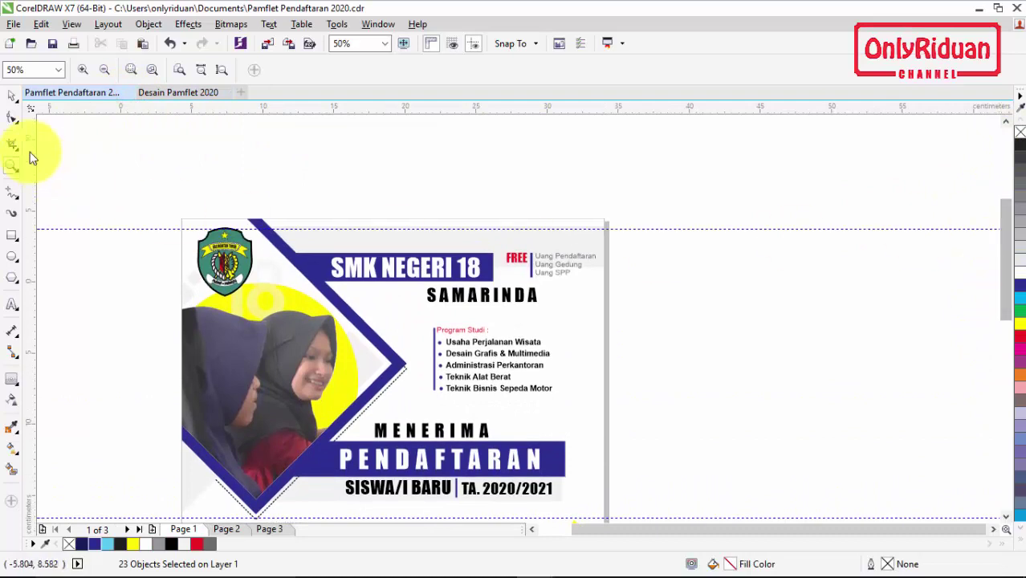
pyautogui.click(11, 94)
pyautogui.click(232, 264)
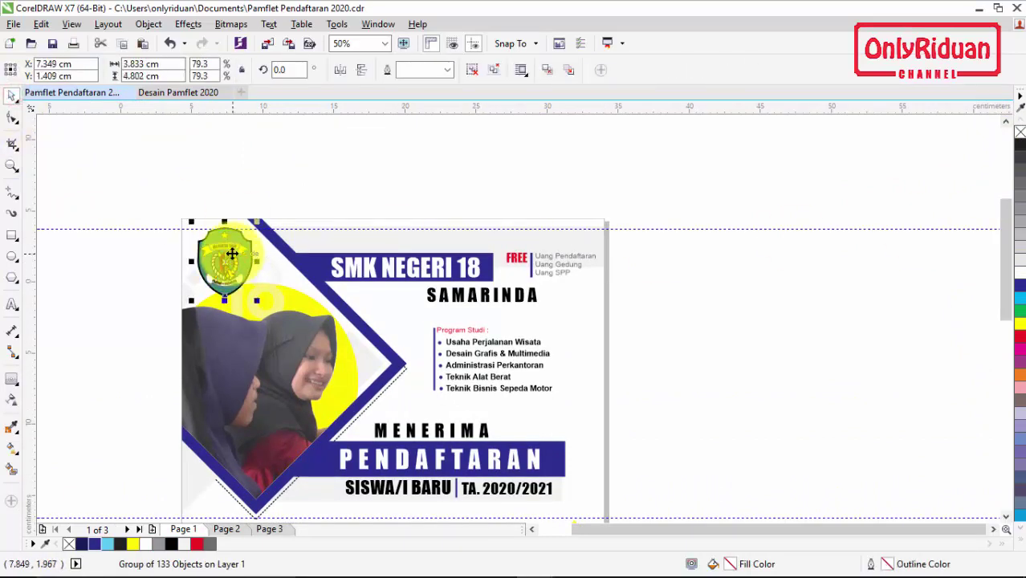
pyautogui.click(183, 92)
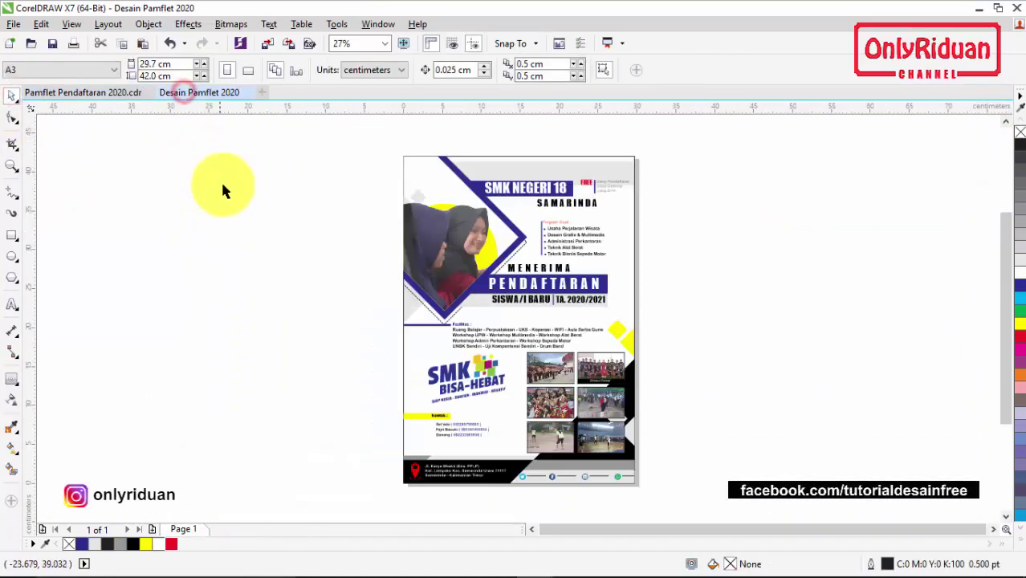
pyautogui.hotkey('ctrl', 'v')
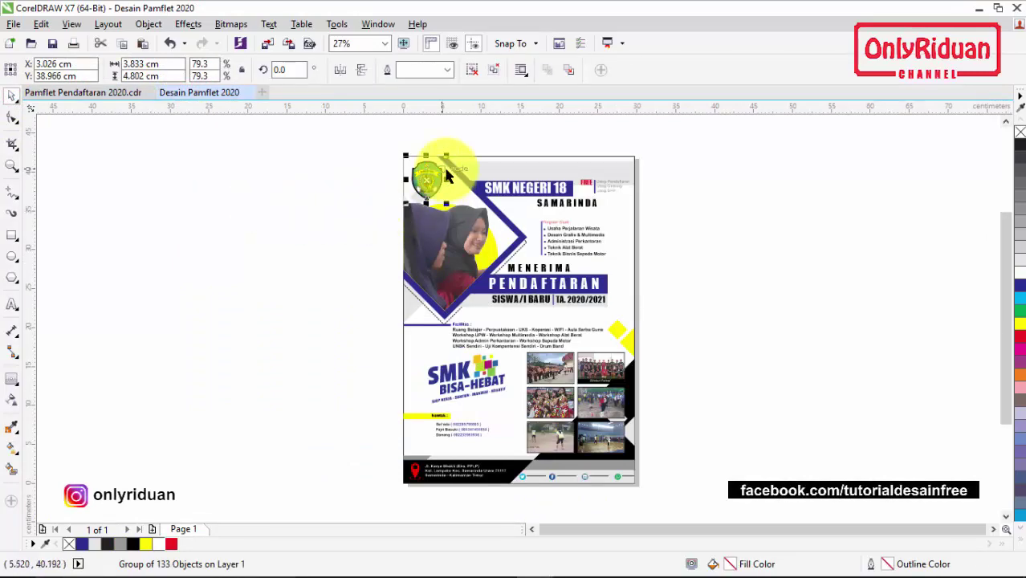
pyautogui.scroll(2, 444, 164)
pyautogui.click(314, 189)
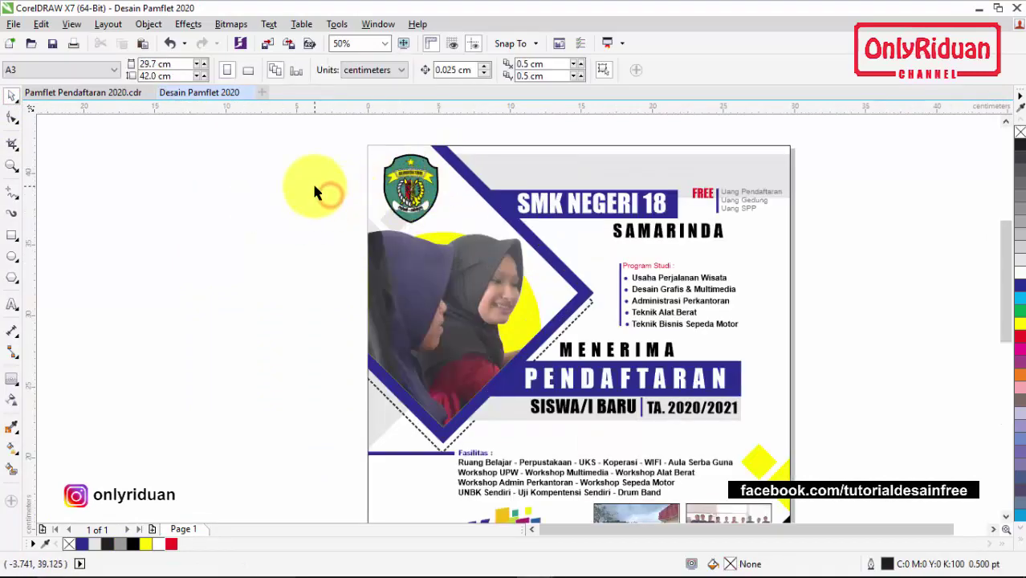
# Examine the pamphlet's heading and study program text up close, and review the full-page layout
pyautogui.scroll(-2, 313, 183)
pyautogui.scroll(2, 484, 196)
pyautogui.scroll(1, 484, 197)
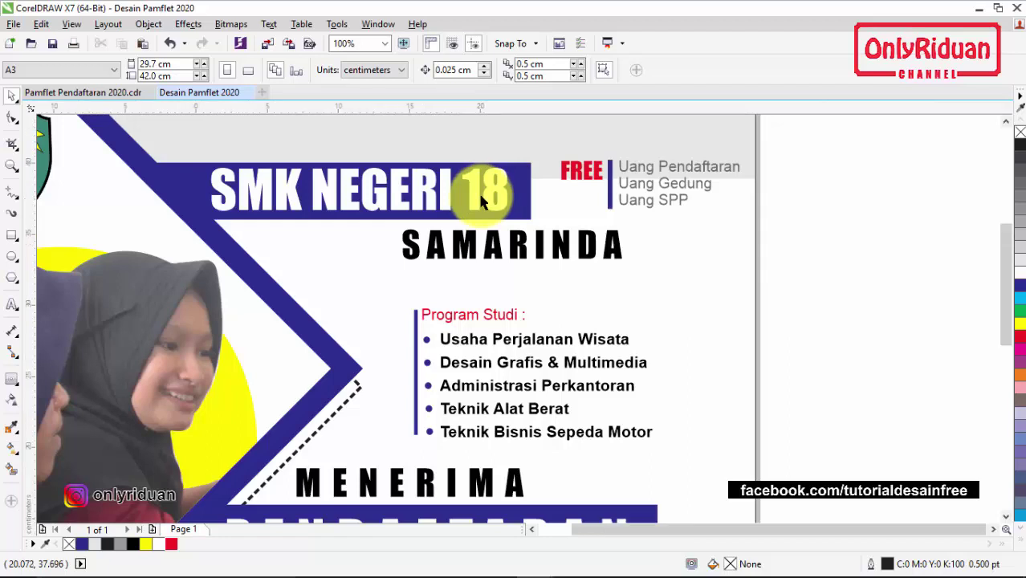
pyautogui.scroll(-2, 482, 200)
pyautogui.click(12, 166)
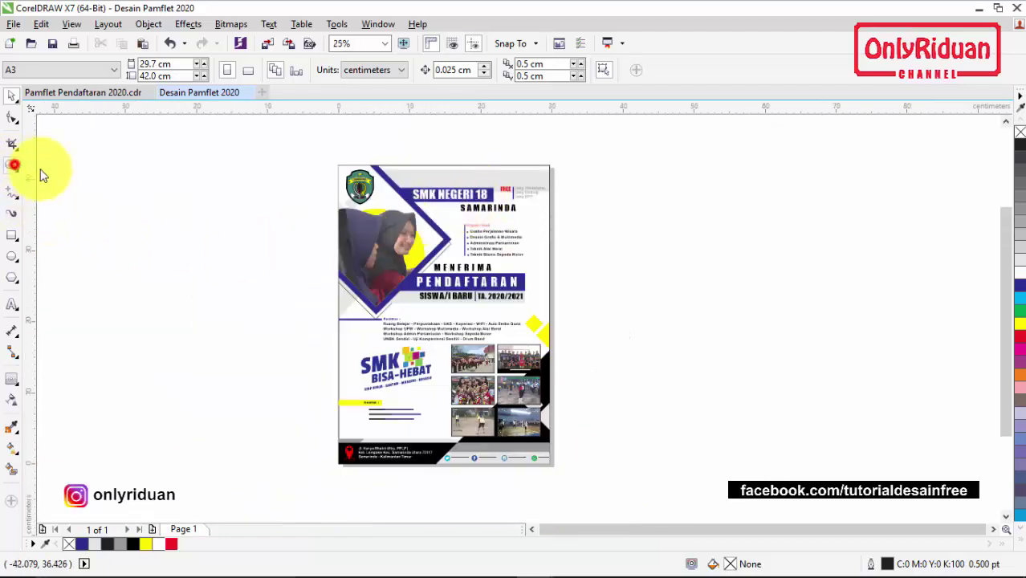
pyautogui.moveTo(331, 153); pyautogui.dragTo(583, 476)
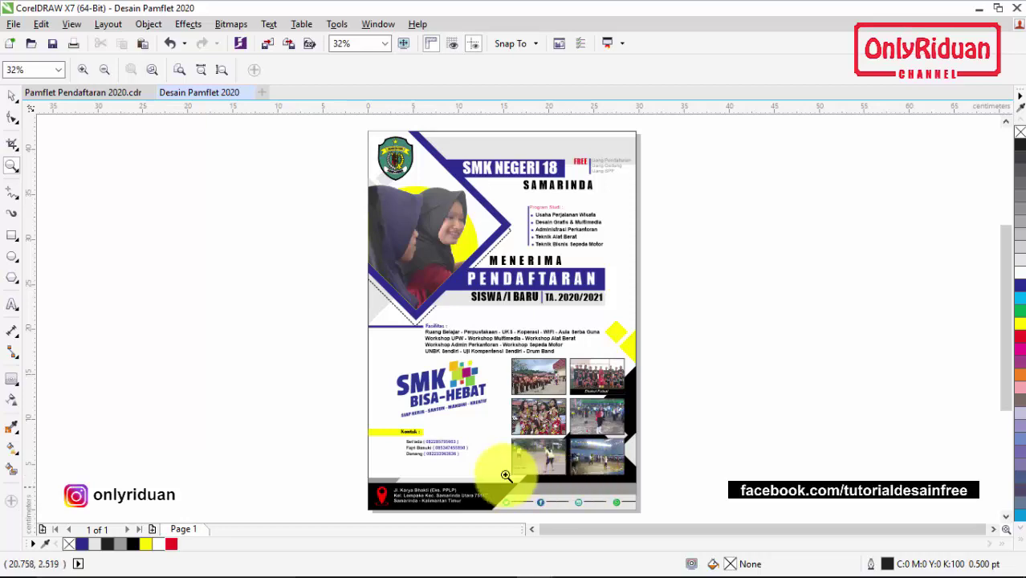
pyautogui.click(12, 95)
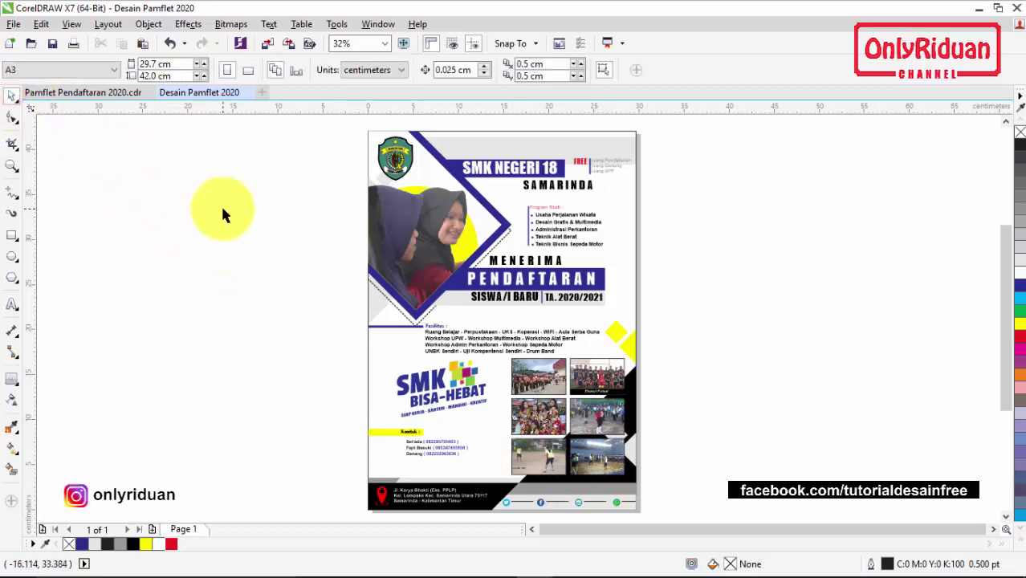